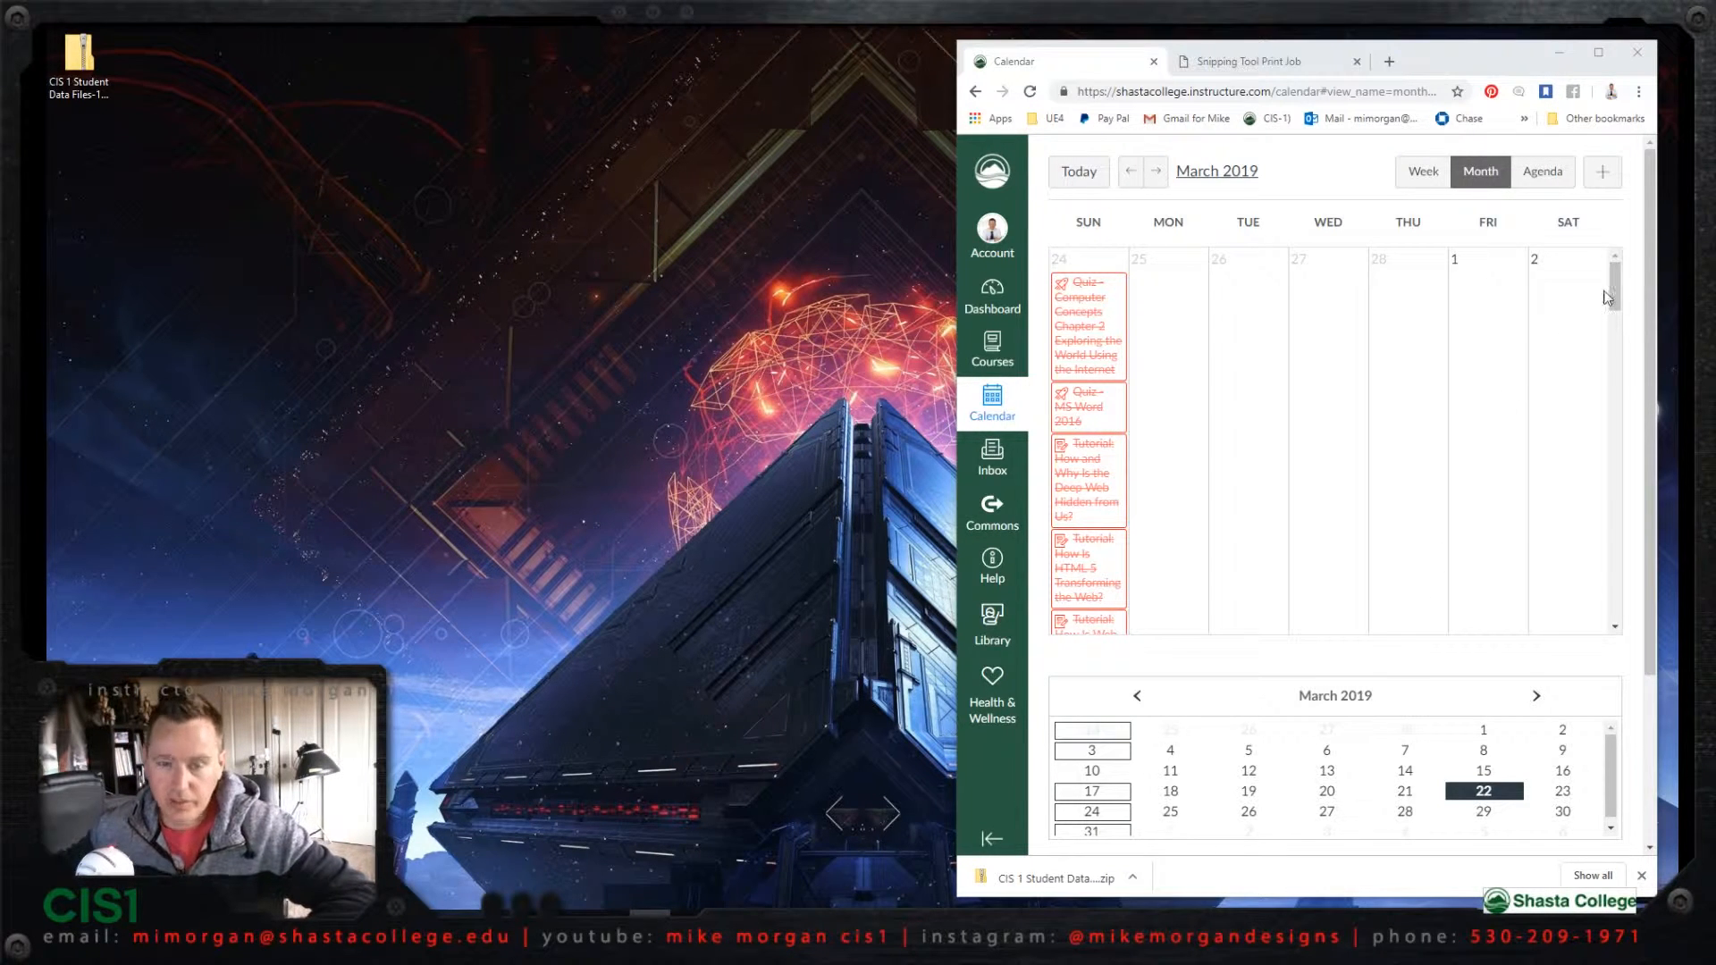
# Step: Open Excel - Assignment 1 under March 17 in the course calendar, download its Skills Review 1 and 2 file and view the review instructions
pyautogui.moveTo(1612, 291); pyautogui.dragTo(1565, 494)
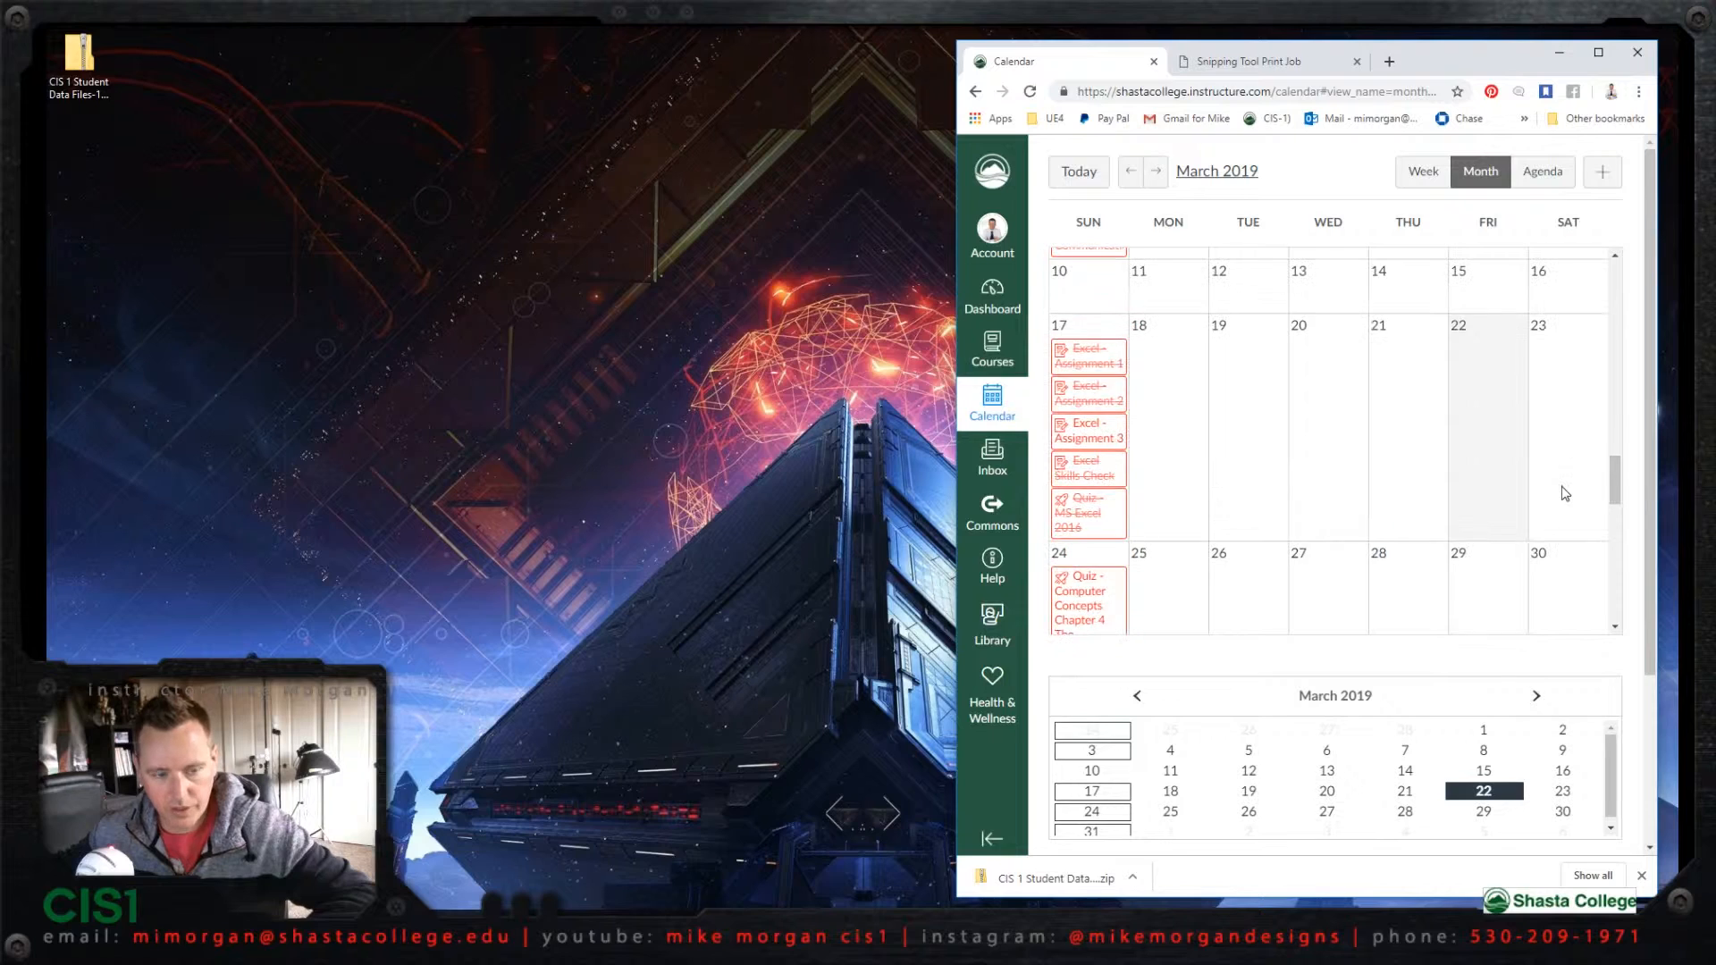
pyautogui.click(1097, 362)
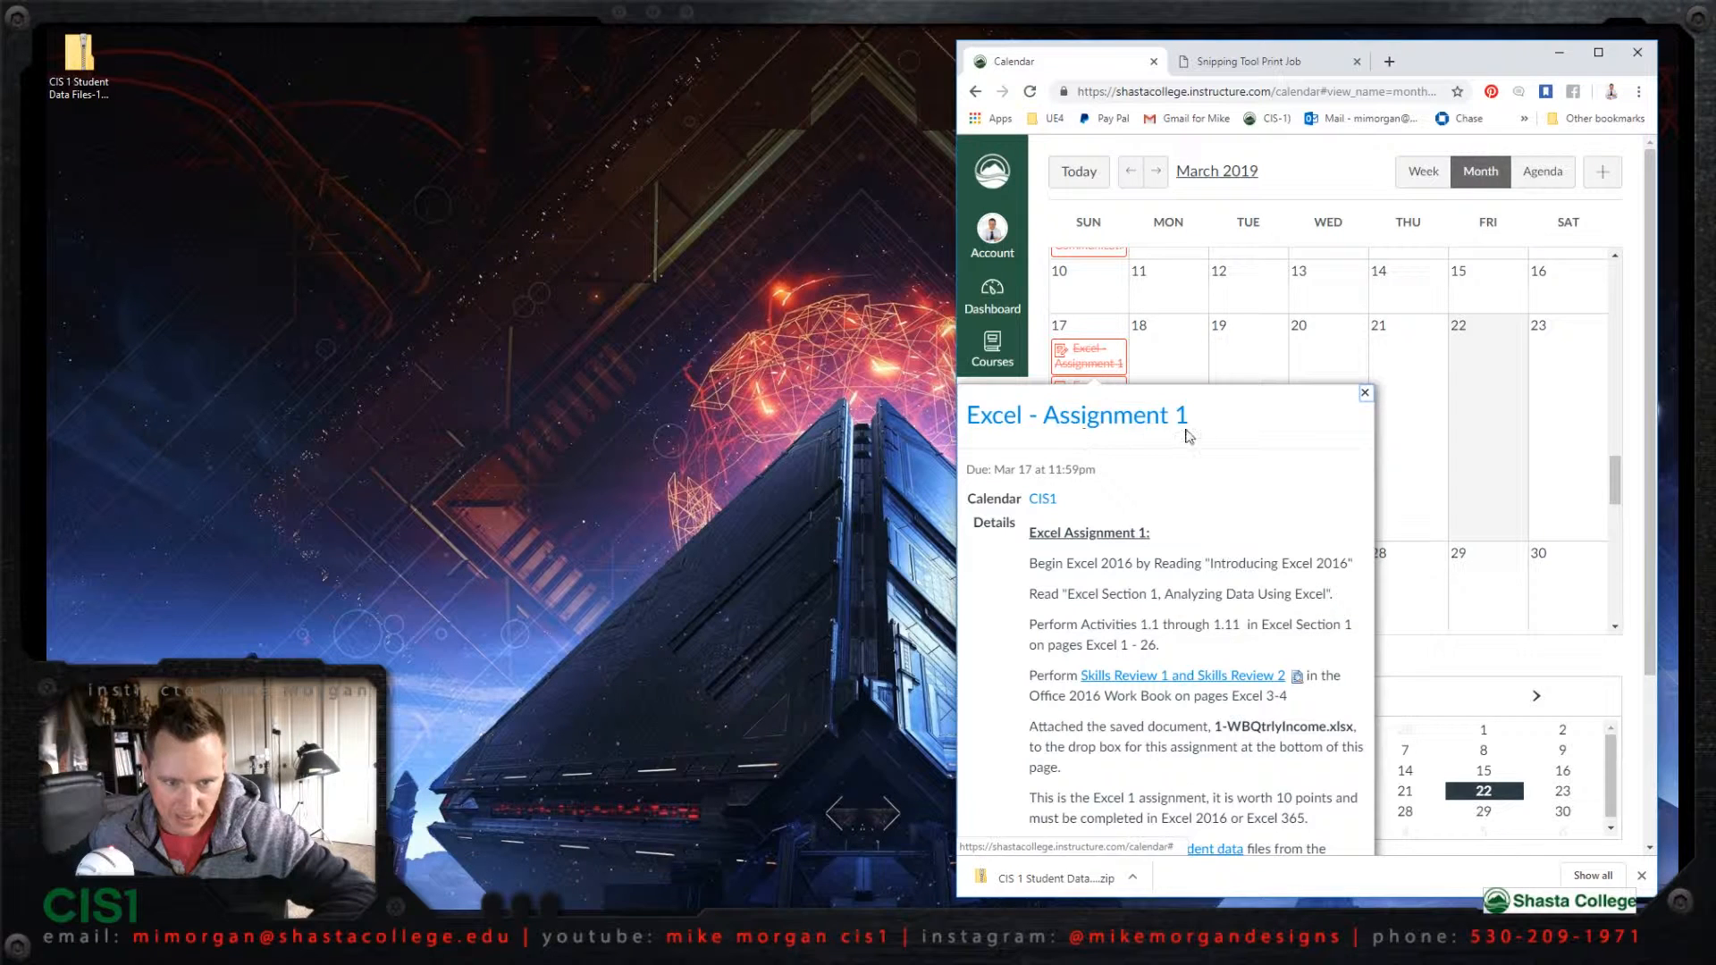
pyautogui.click(1177, 679)
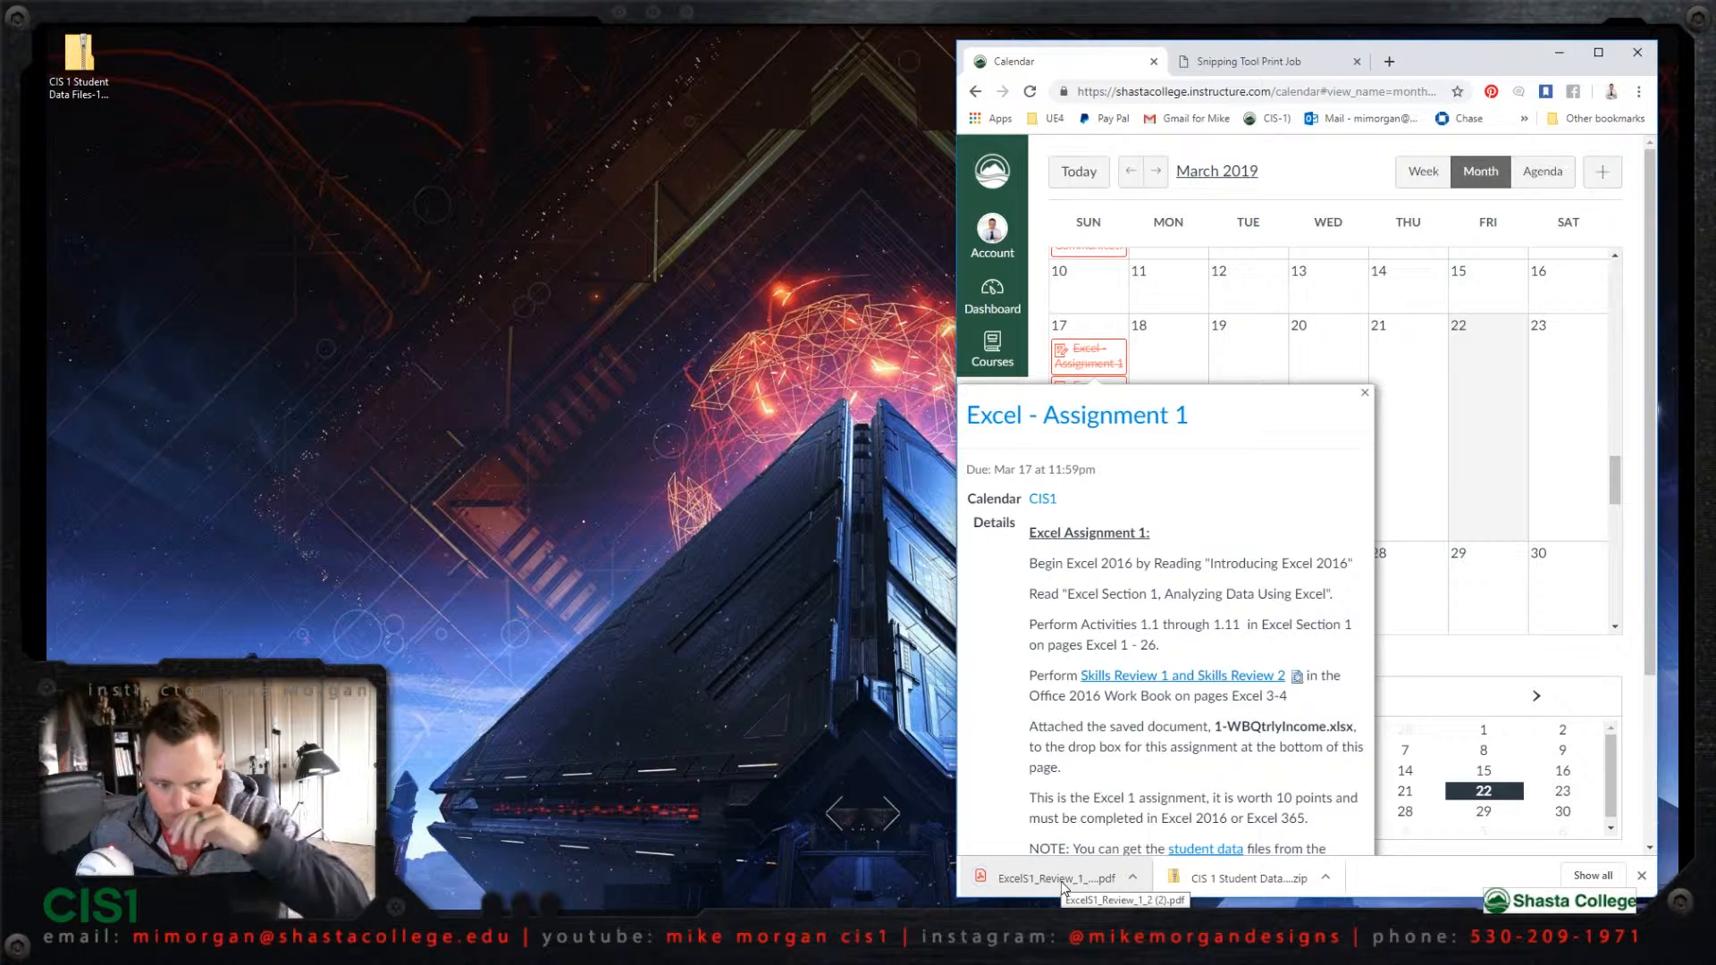
pyautogui.click(1237, 61)
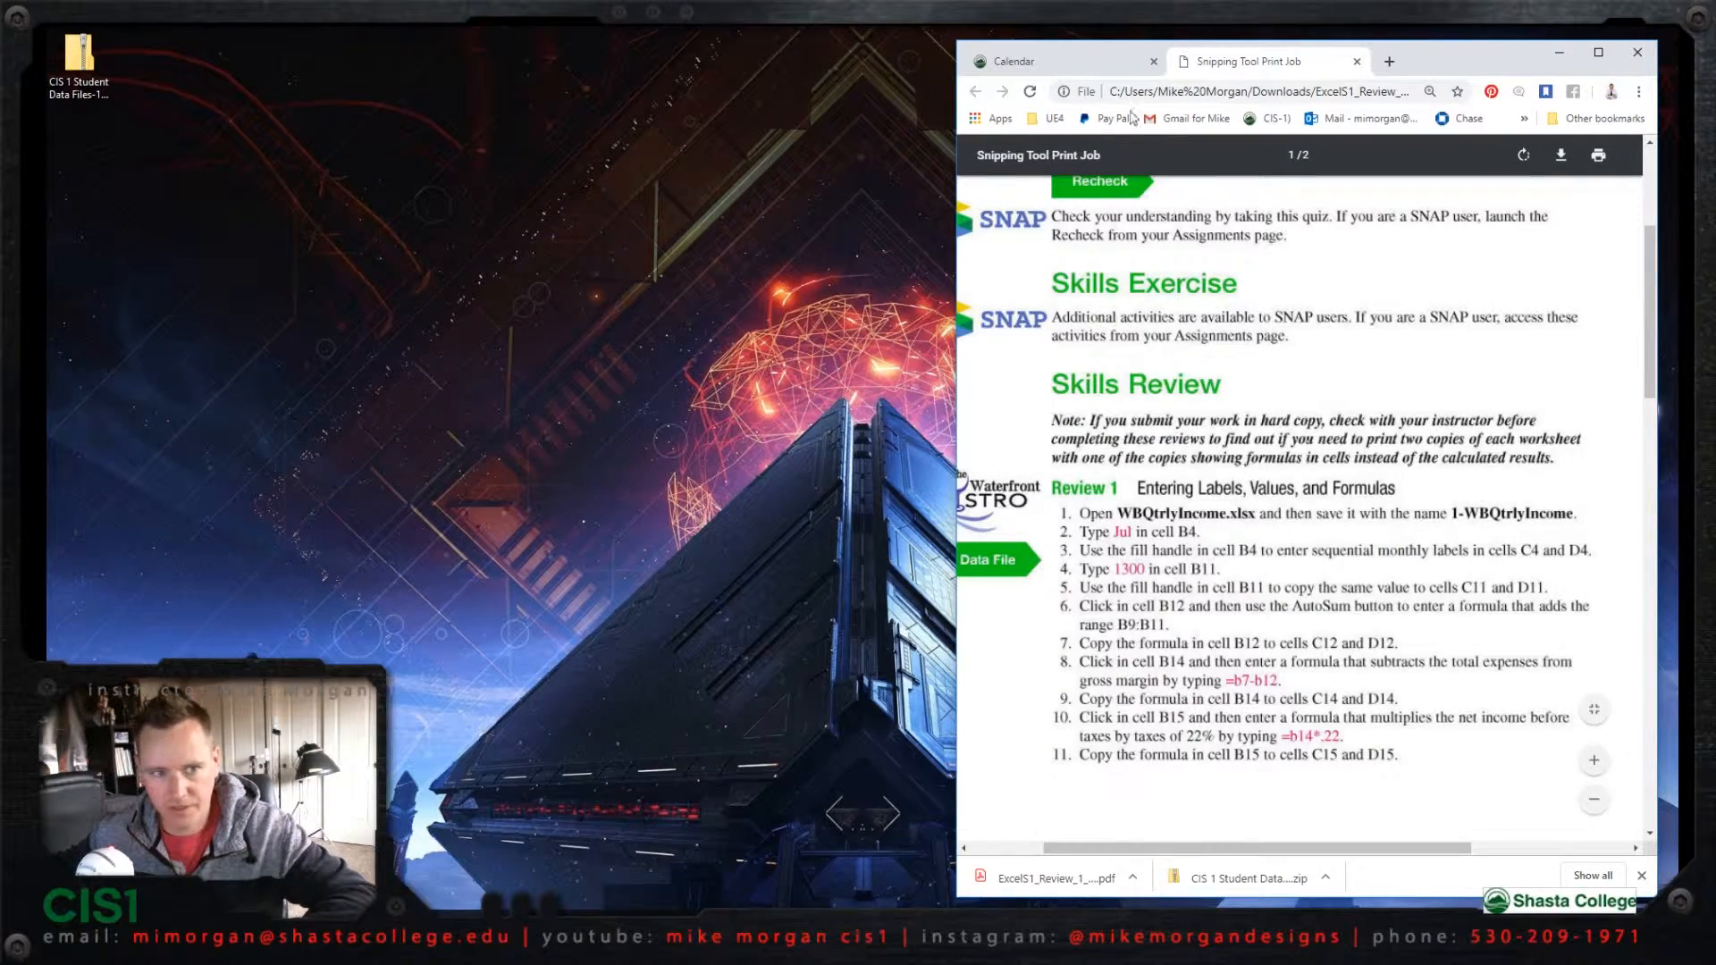
# Step: Follow the student data link in the Excel - Assignment 1 details and download the Student Data Files zip
pyautogui.click(1076, 60)
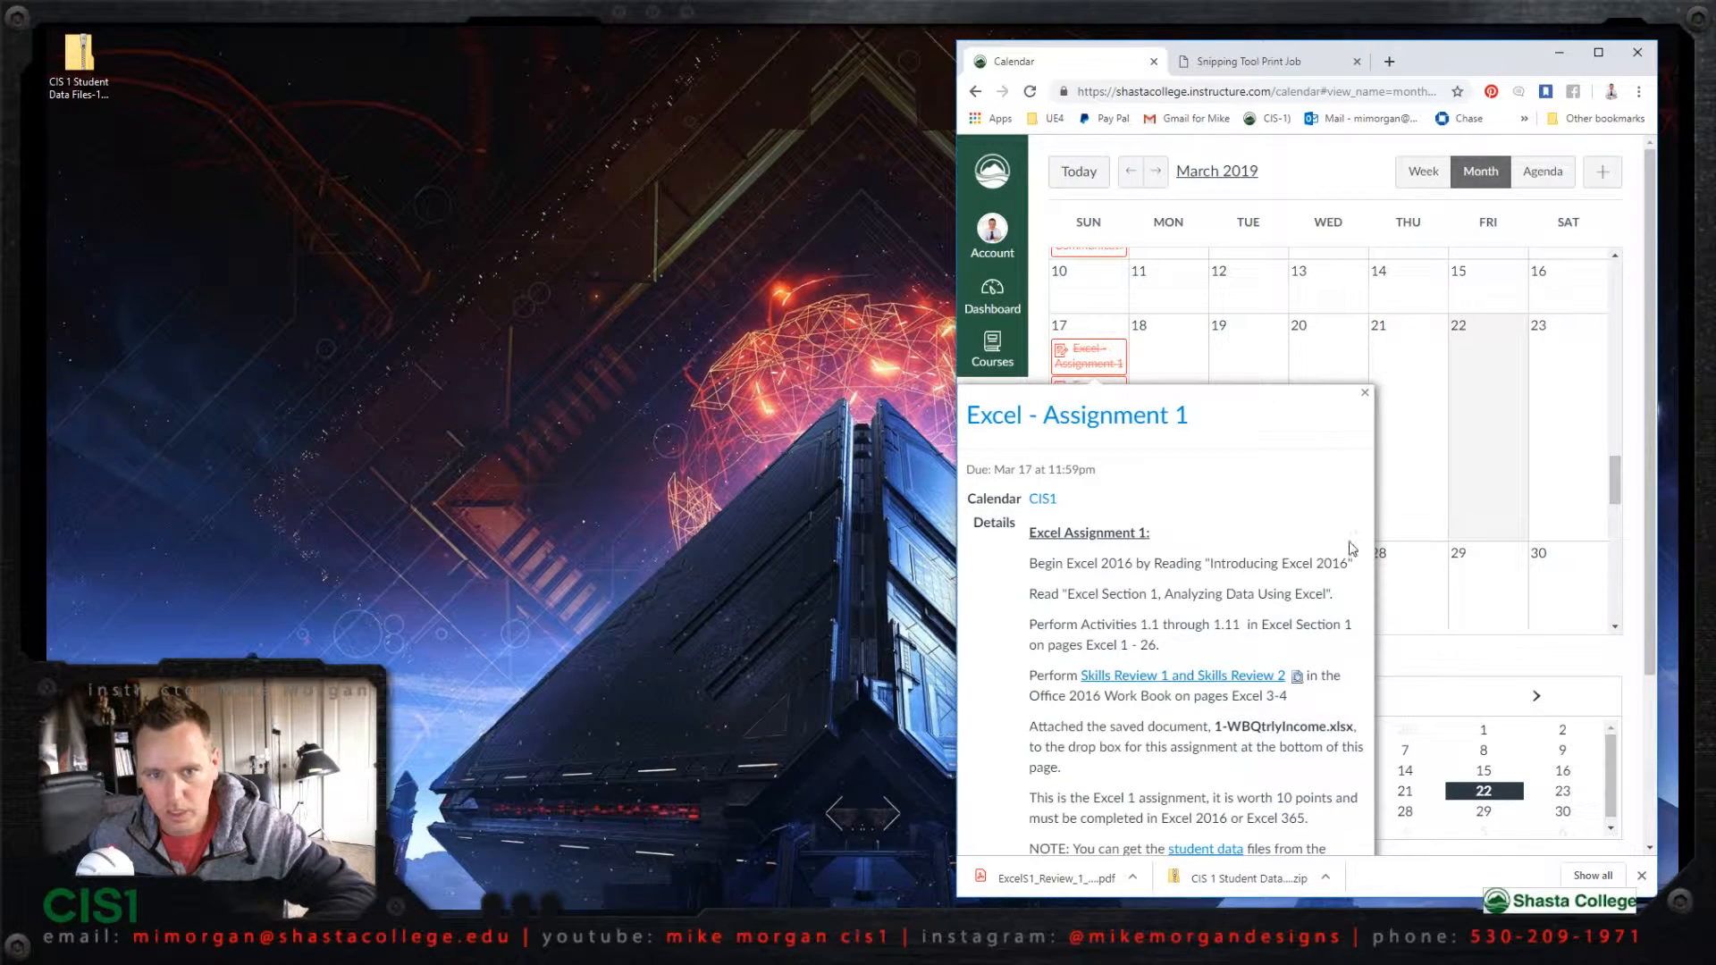
pyautogui.moveTo(1648, 490); pyautogui.dragTo(1648, 561)
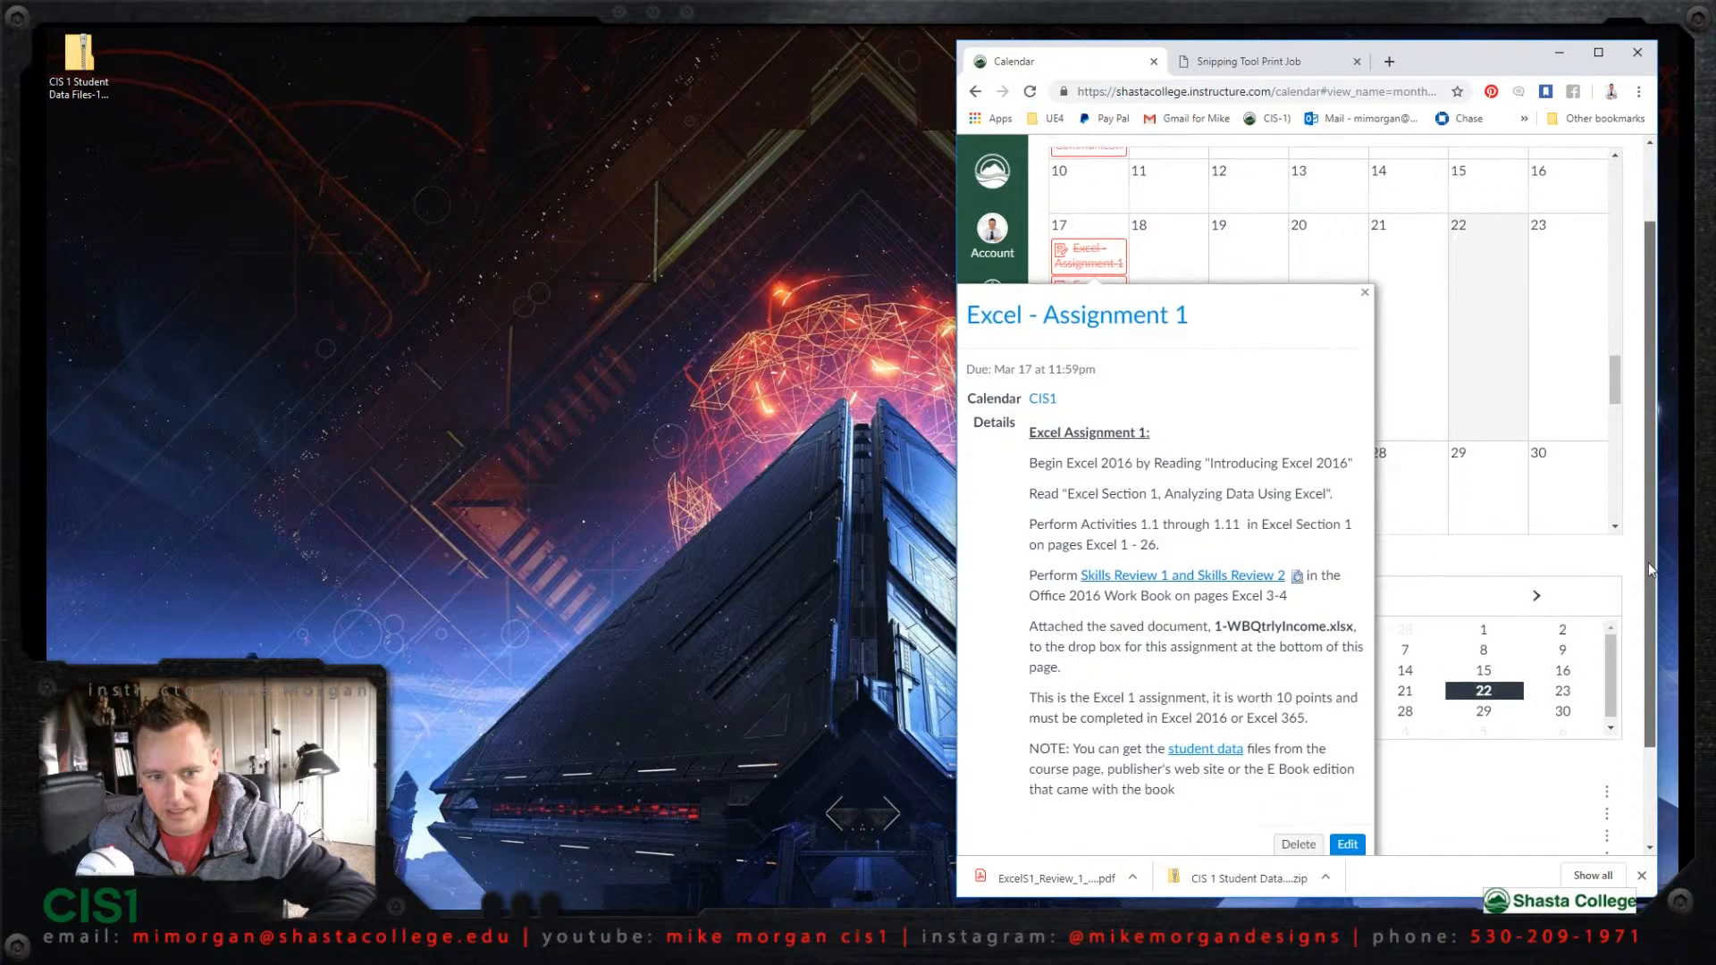
pyautogui.click(1204, 752)
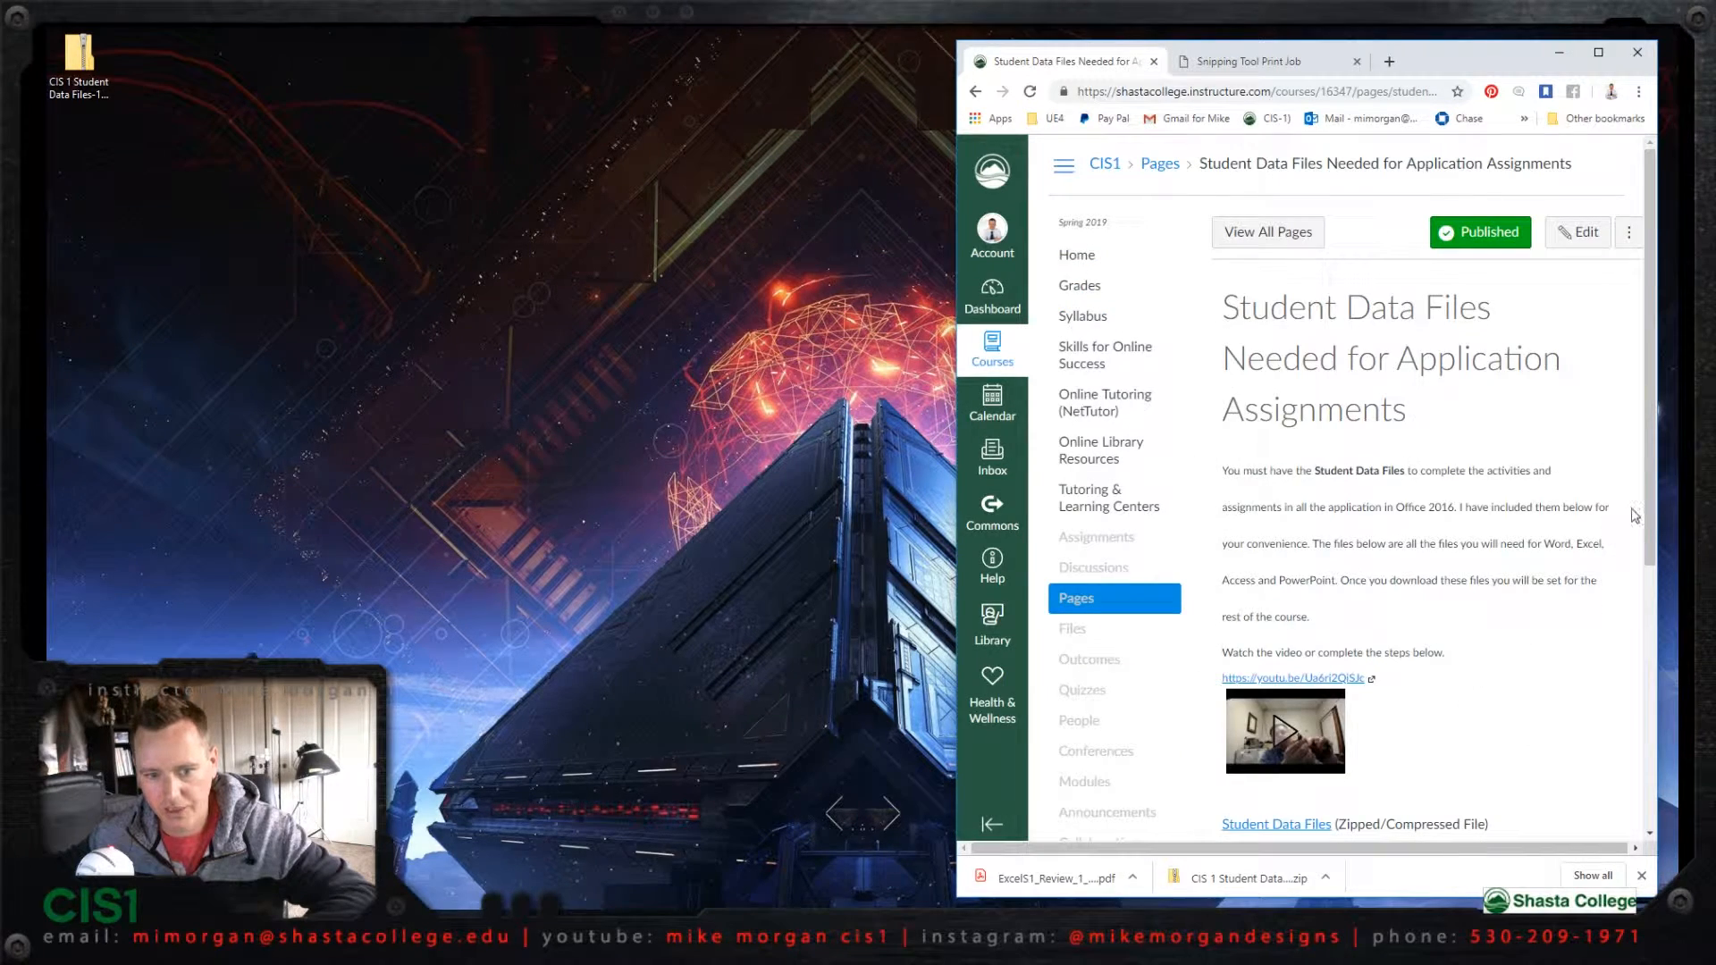
pyautogui.scroll(-2, 1562, 611)
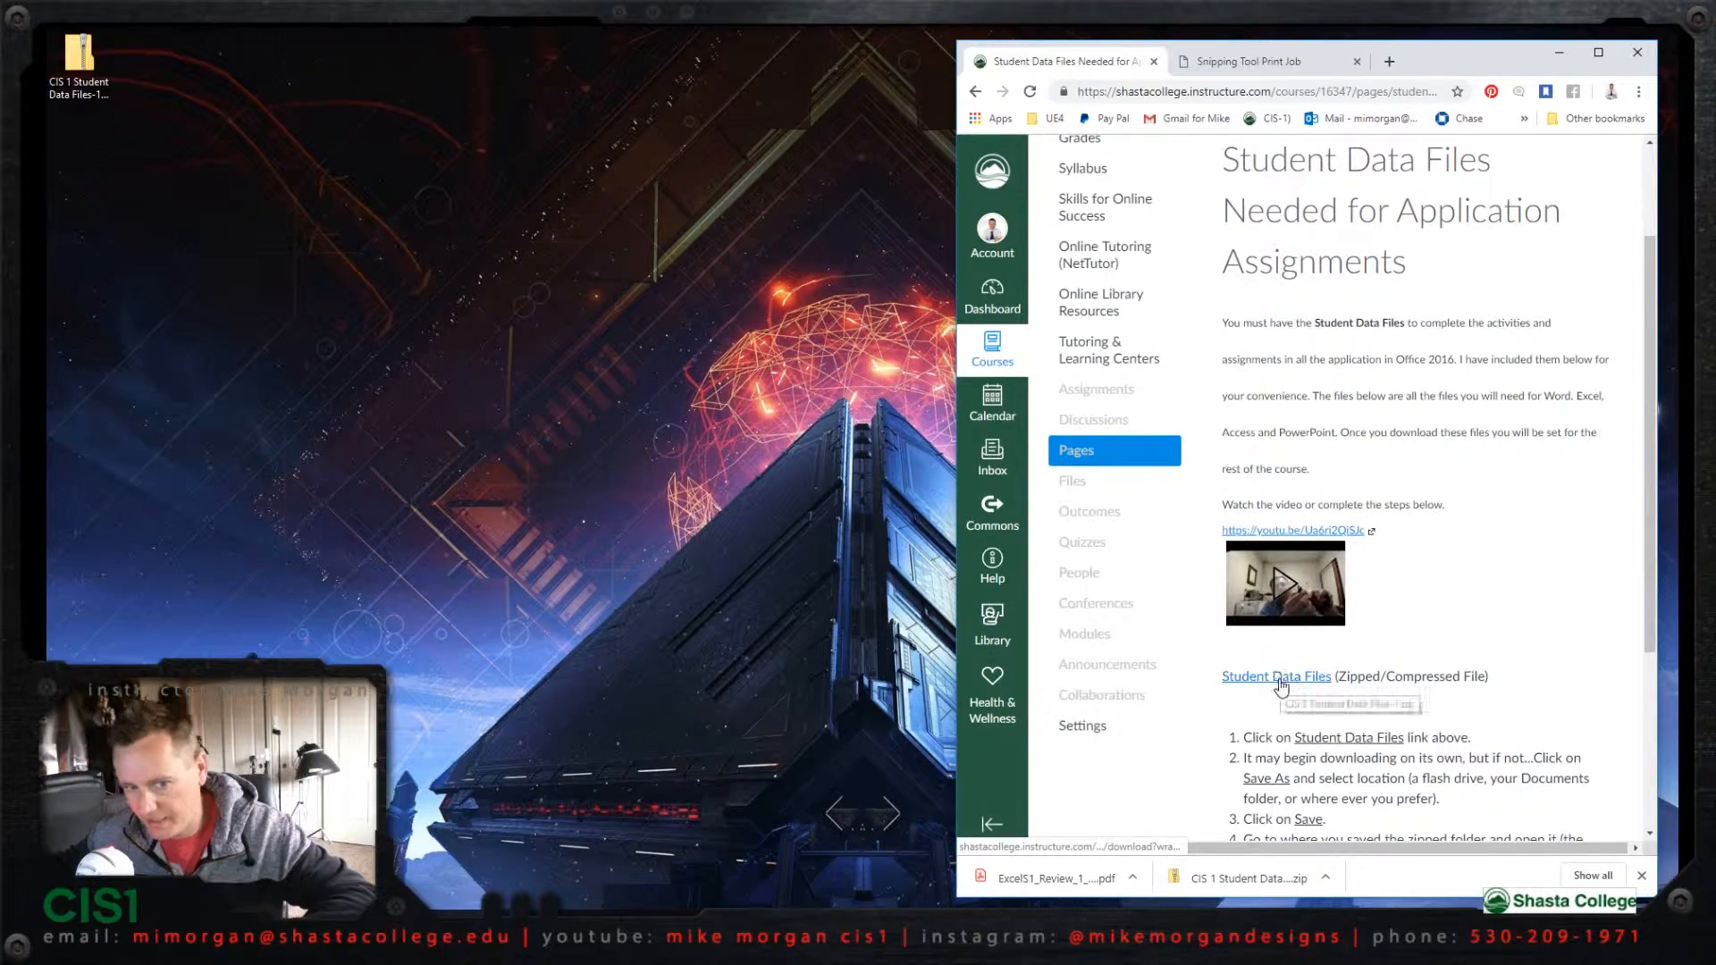
pyautogui.click(1275, 684)
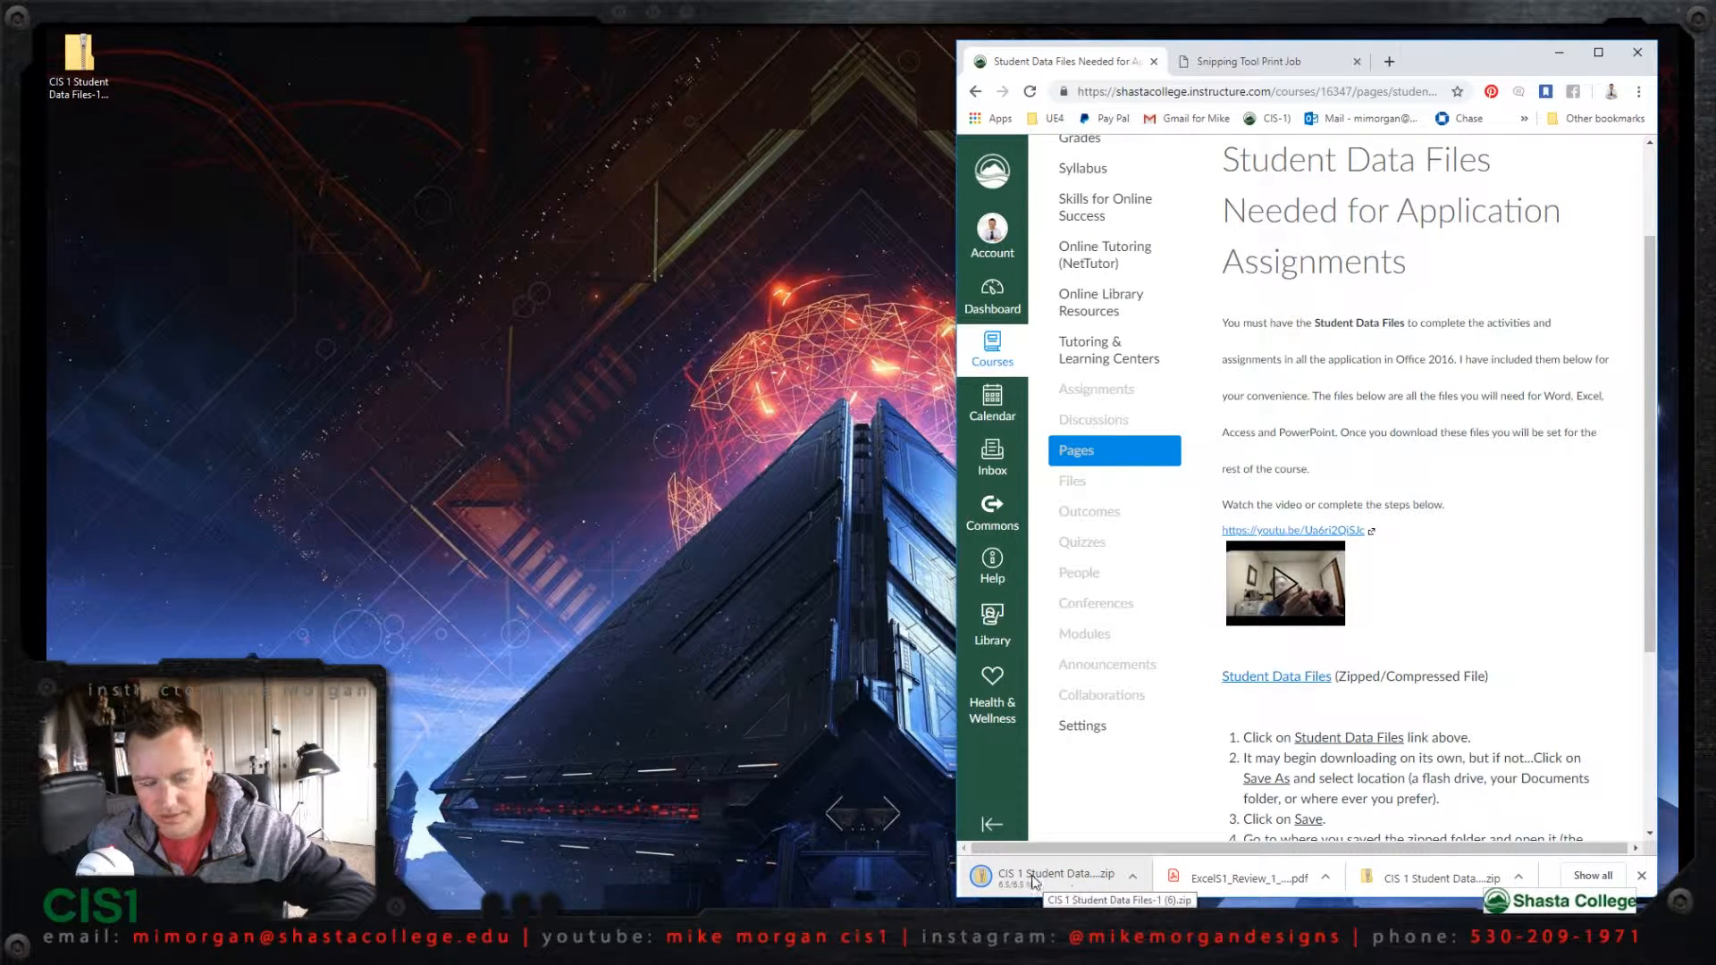
# Step: Open WBQtrlyIncome.xlsx from the ExcelS1 folder inside the student data zip on the desktop and enable editing
pyautogui.click(83, 60)
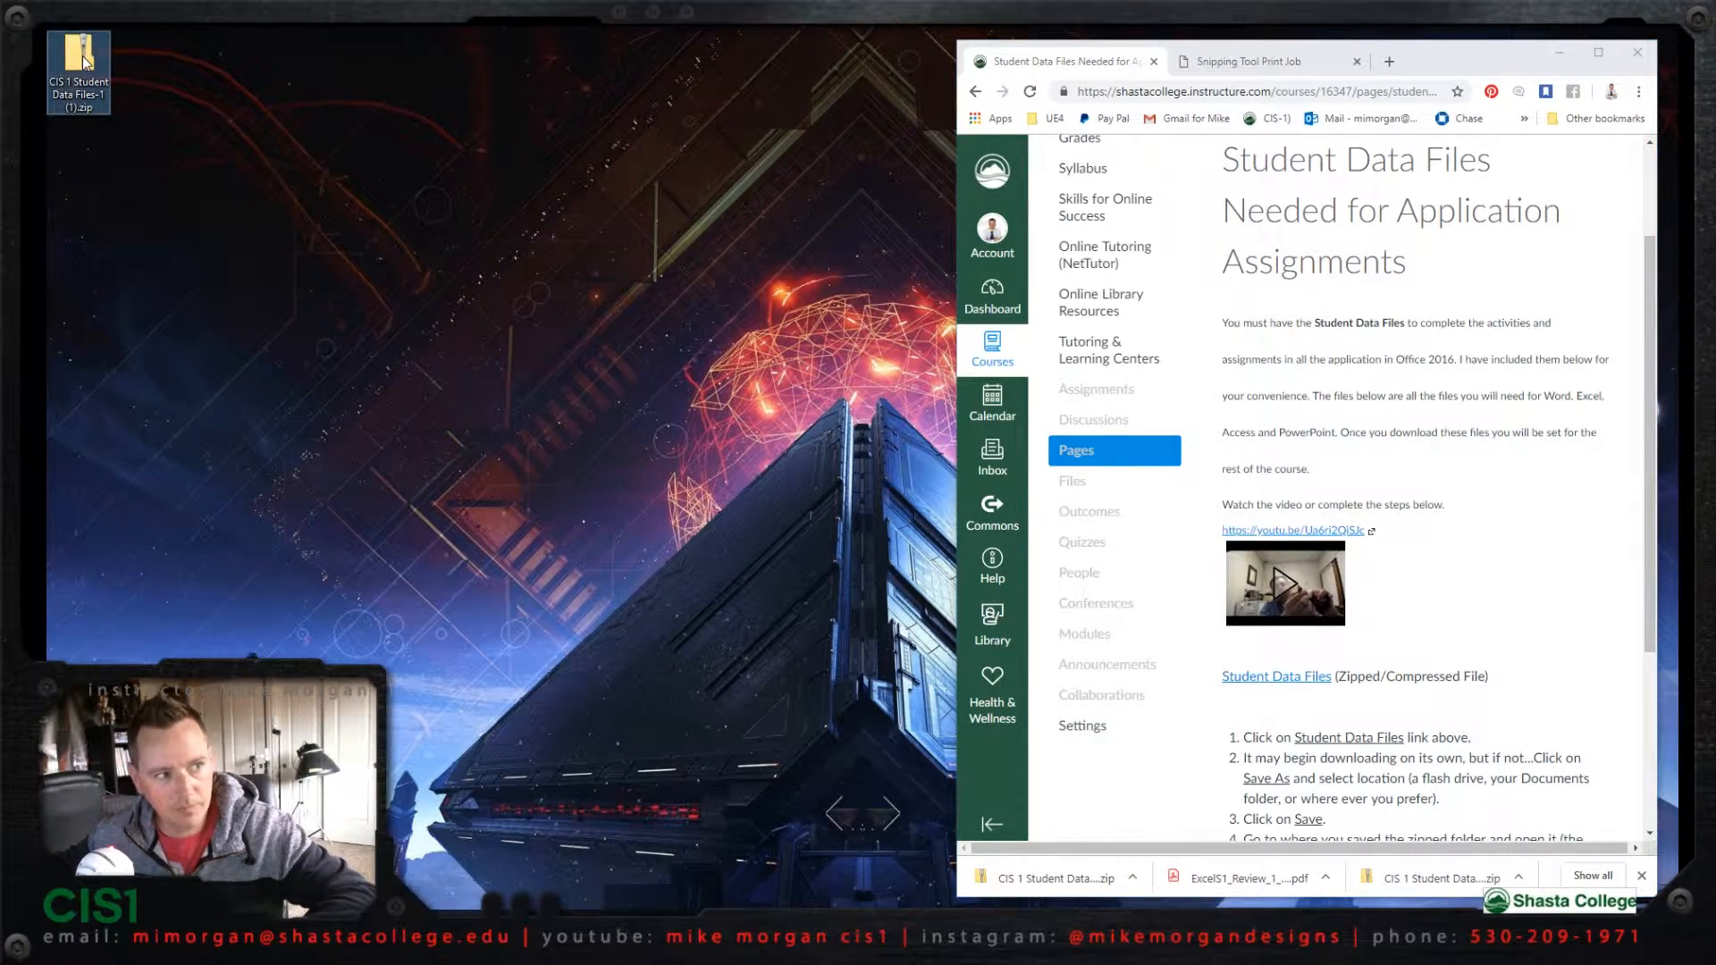
pyautogui.doubleClick(95, 66)
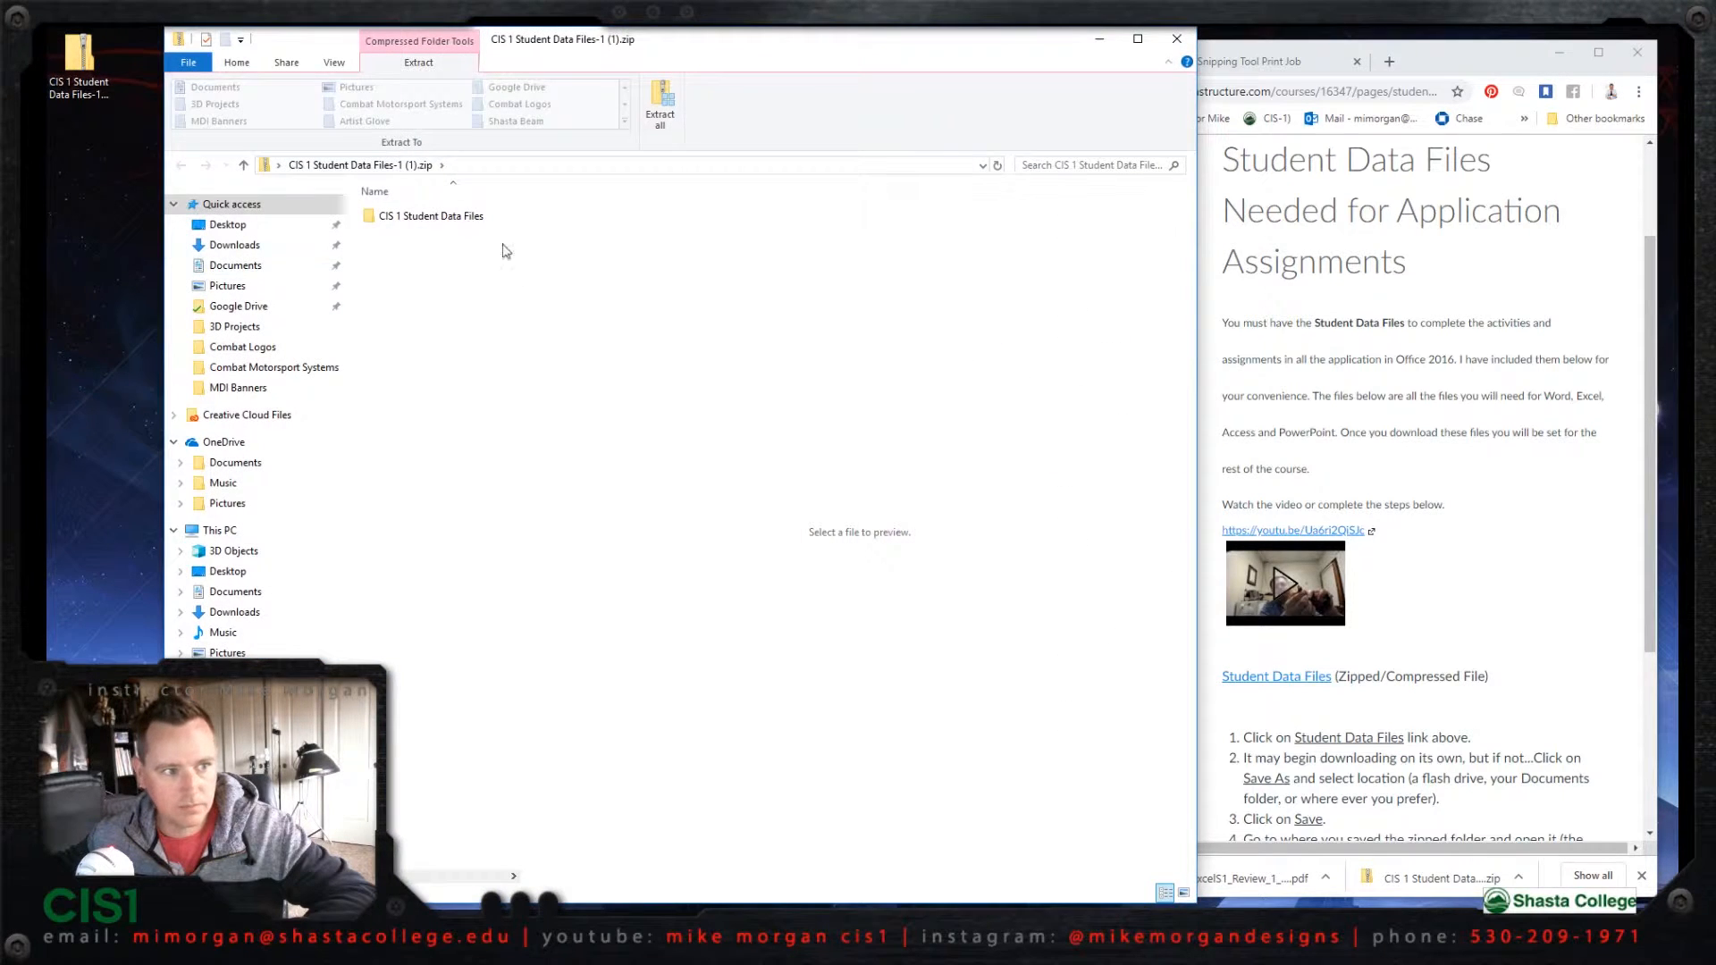
pyautogui.doubleClick(424, 220)
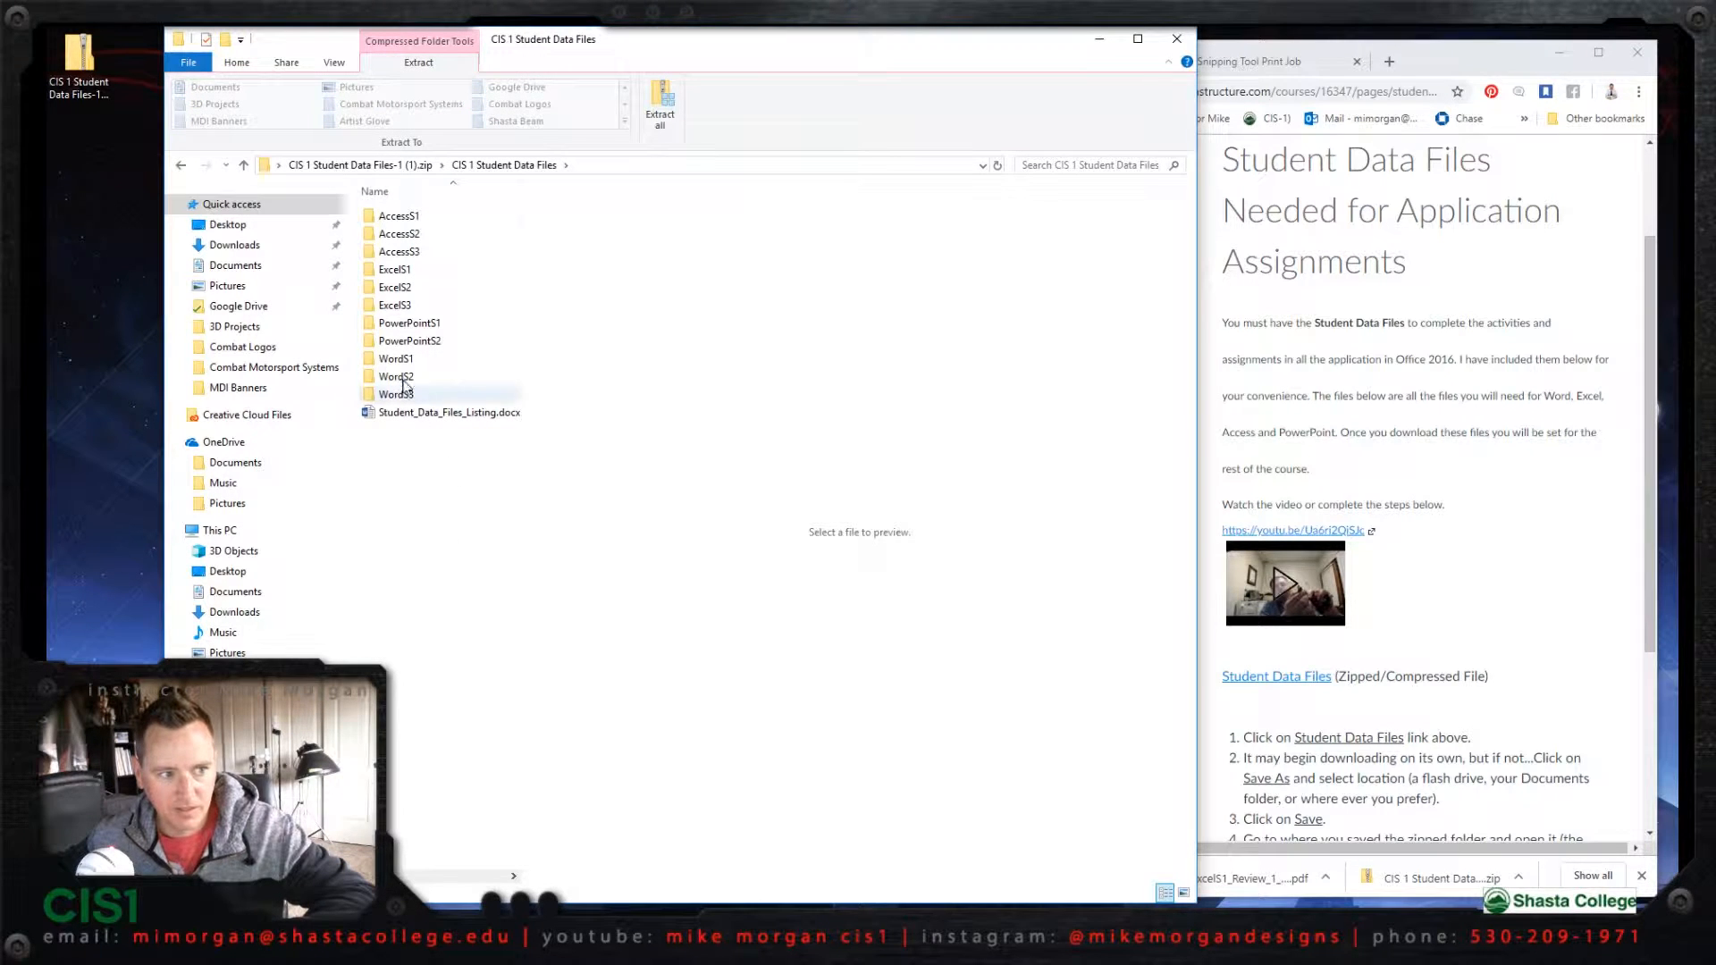
pyautogui.doubleClick(391, 270)
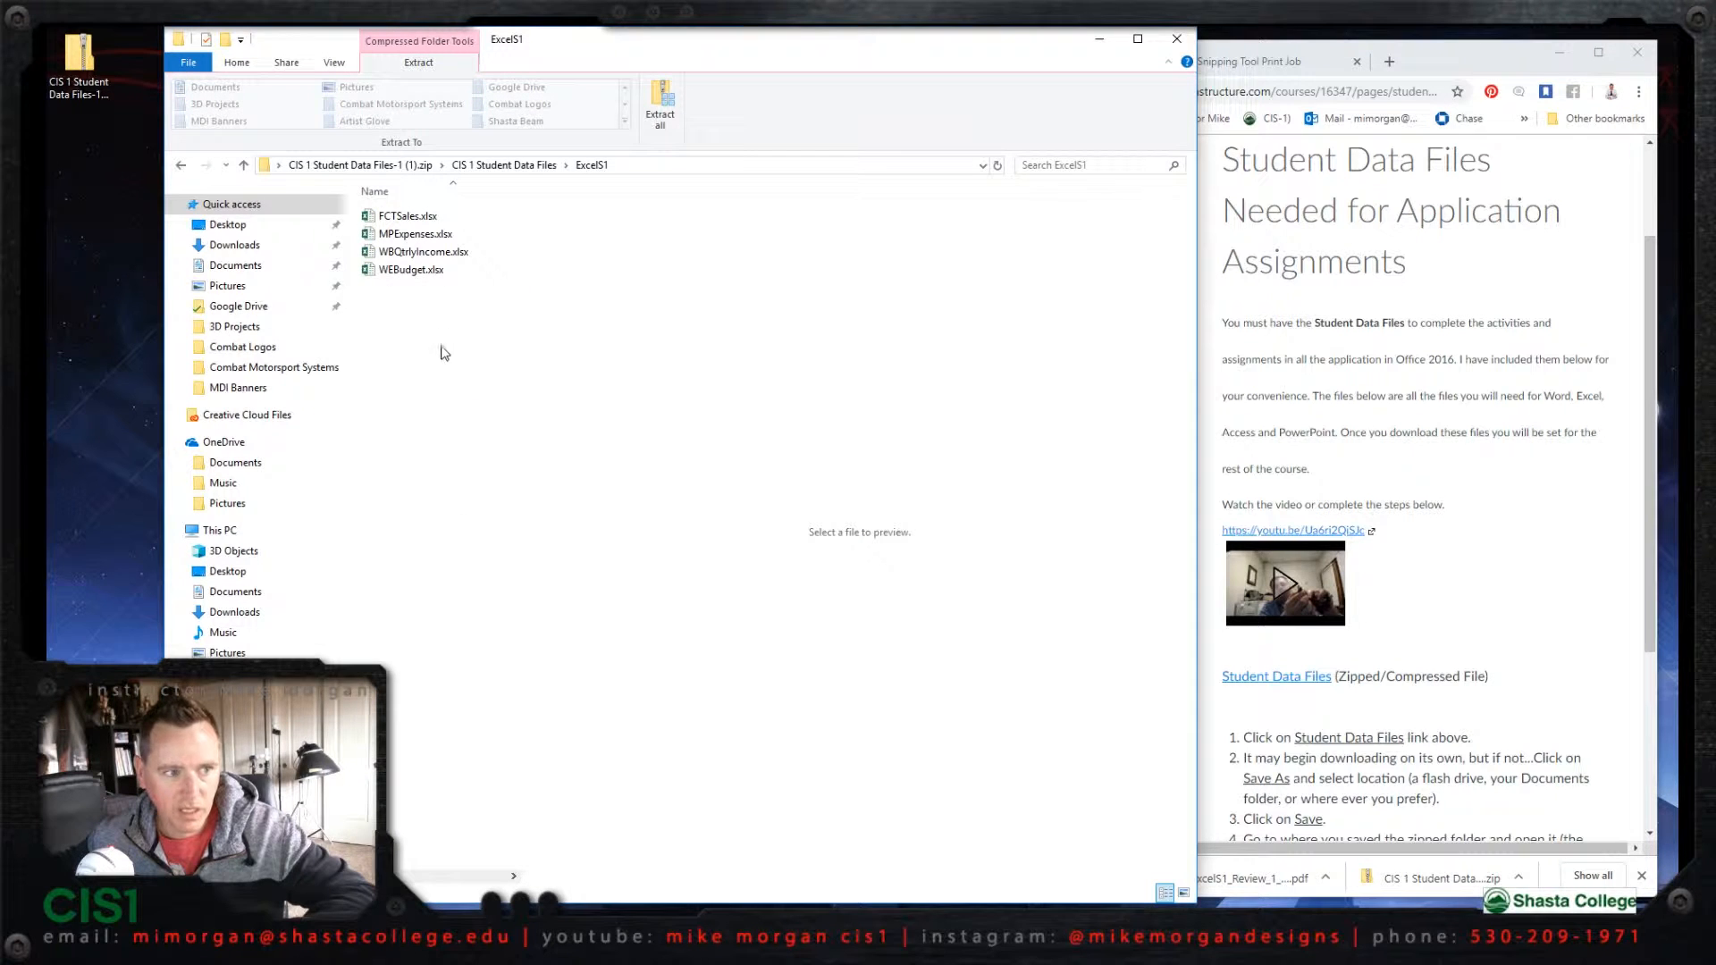
pyautogui.doubleClick(420, 254)
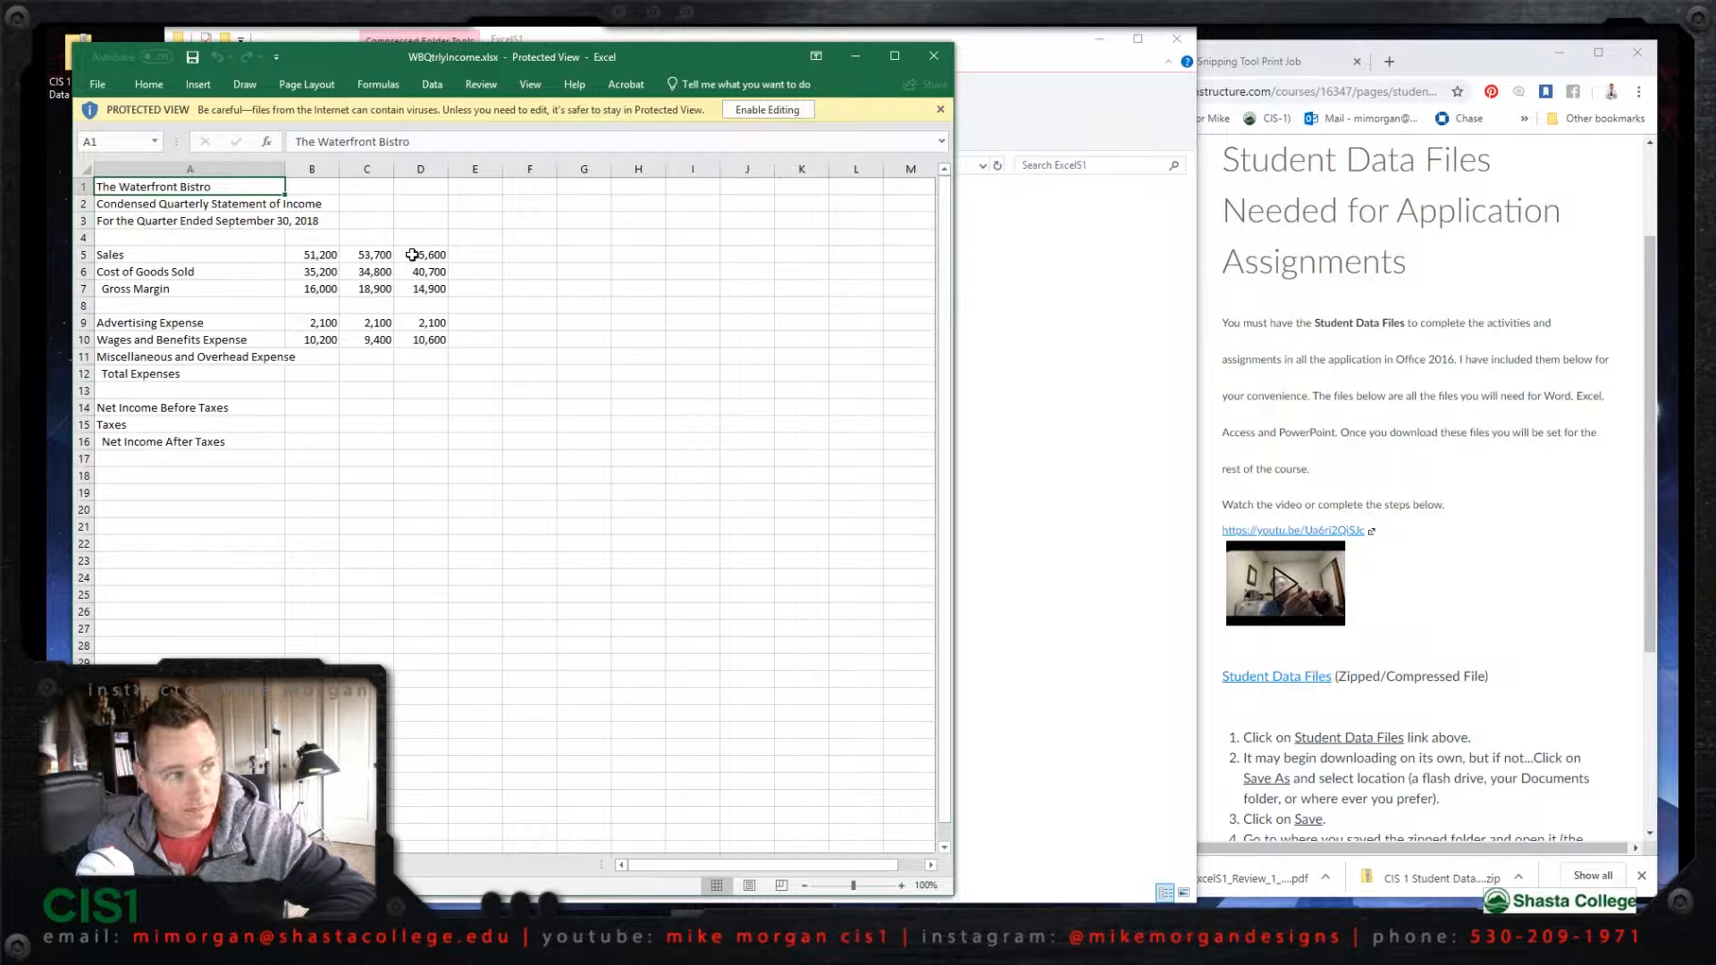
pyautogui.click(758, 112)
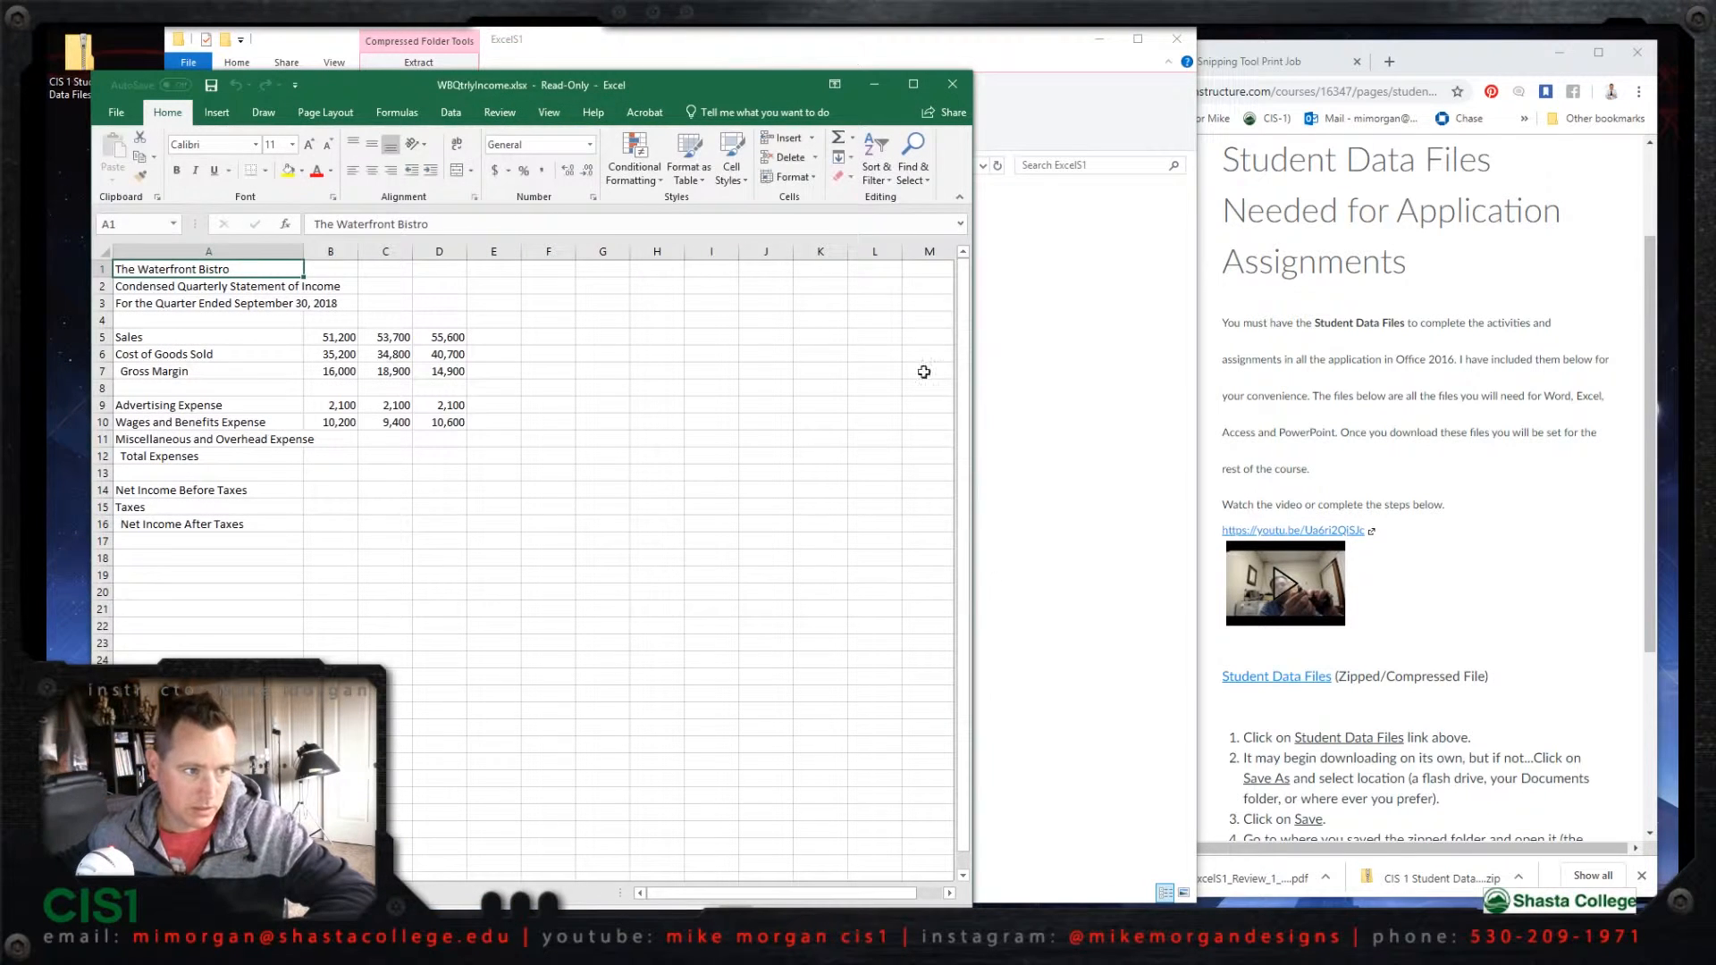
# Step: Minimize the file window and arrange the workbook beside the browser showing the Skills Review instructions
pyautogui.click(996, 46)
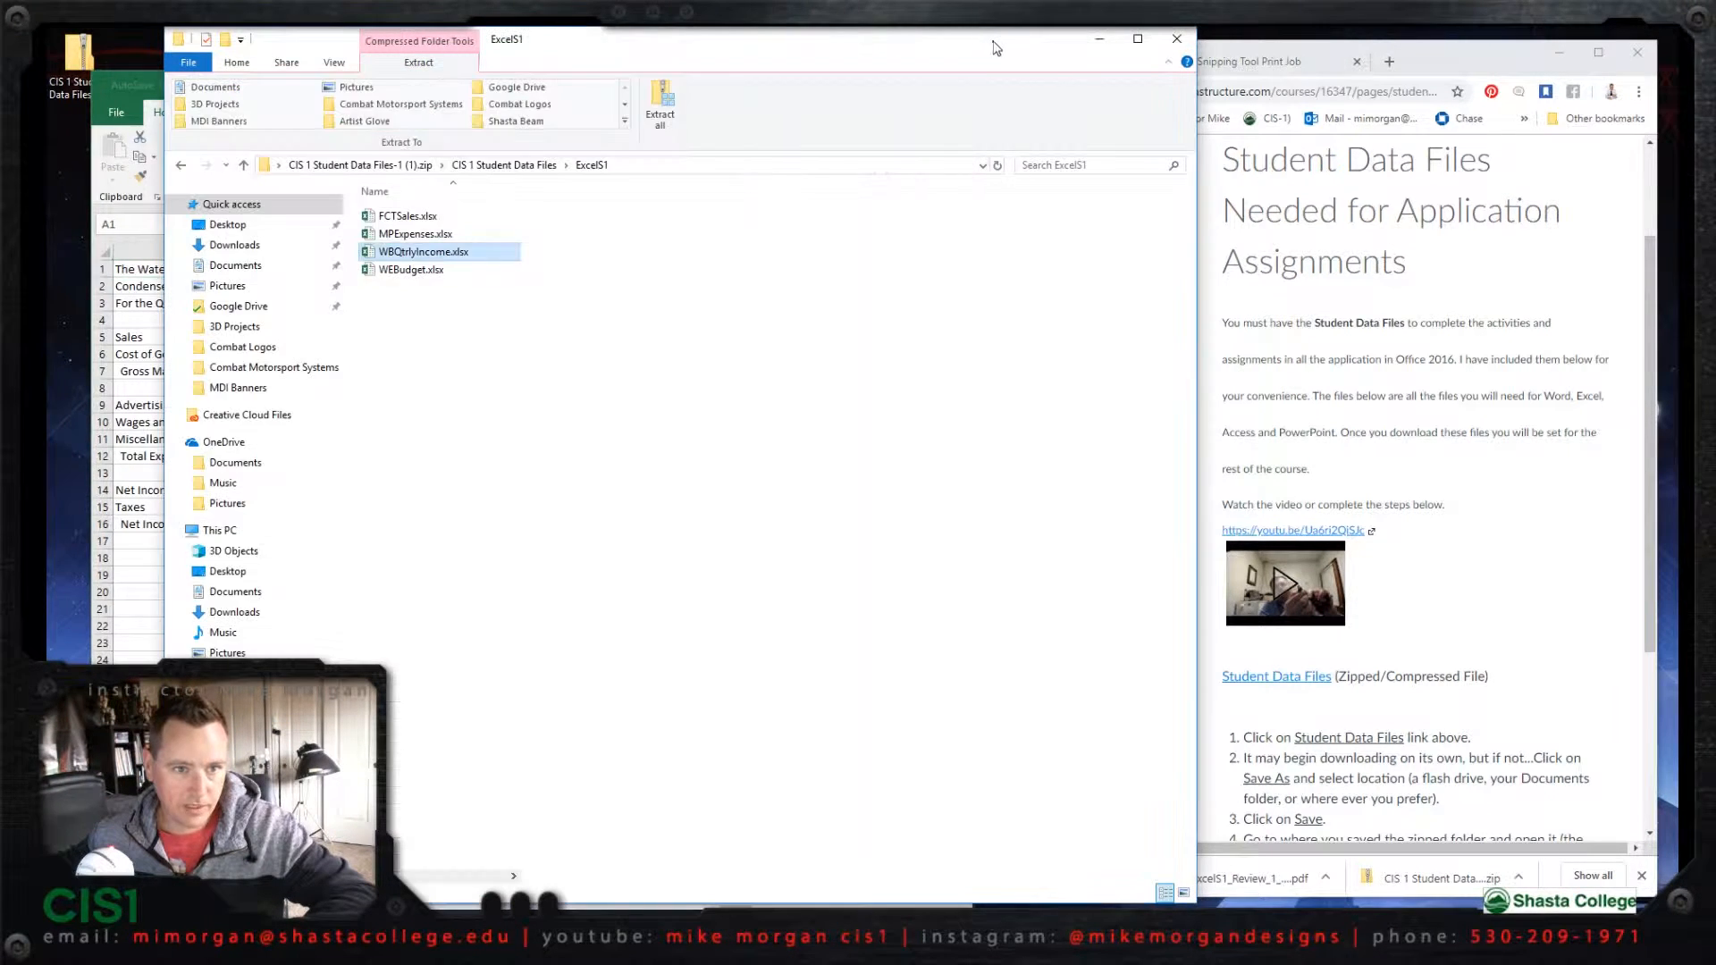
pyautogui.click(1100, 41)
pyautogui.moveTo(659, 78); pyautogui.dragTo(641, 47)
pyautogui.click(1247, 61)
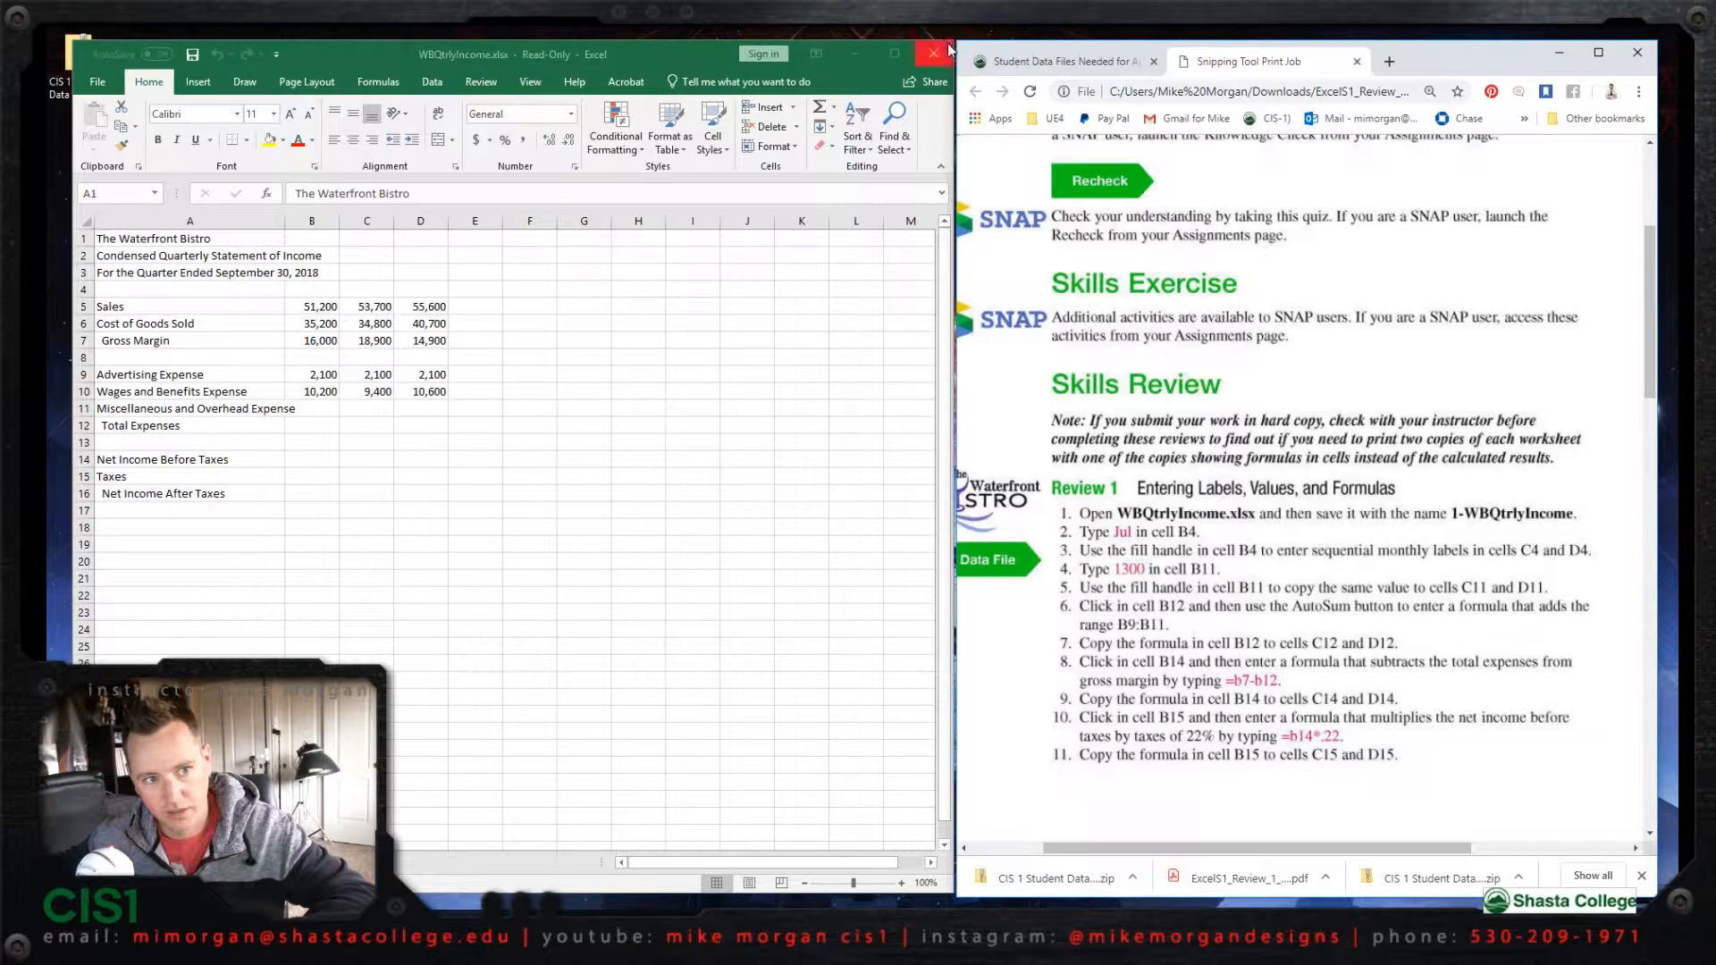
pyautogui.moveTo(952, 35)
pyautogui.mouseDown()
pyautogui.moveTo(1247, 46)
pyautogui.moveTo(948, 40)
pyautogui.mouseUp()
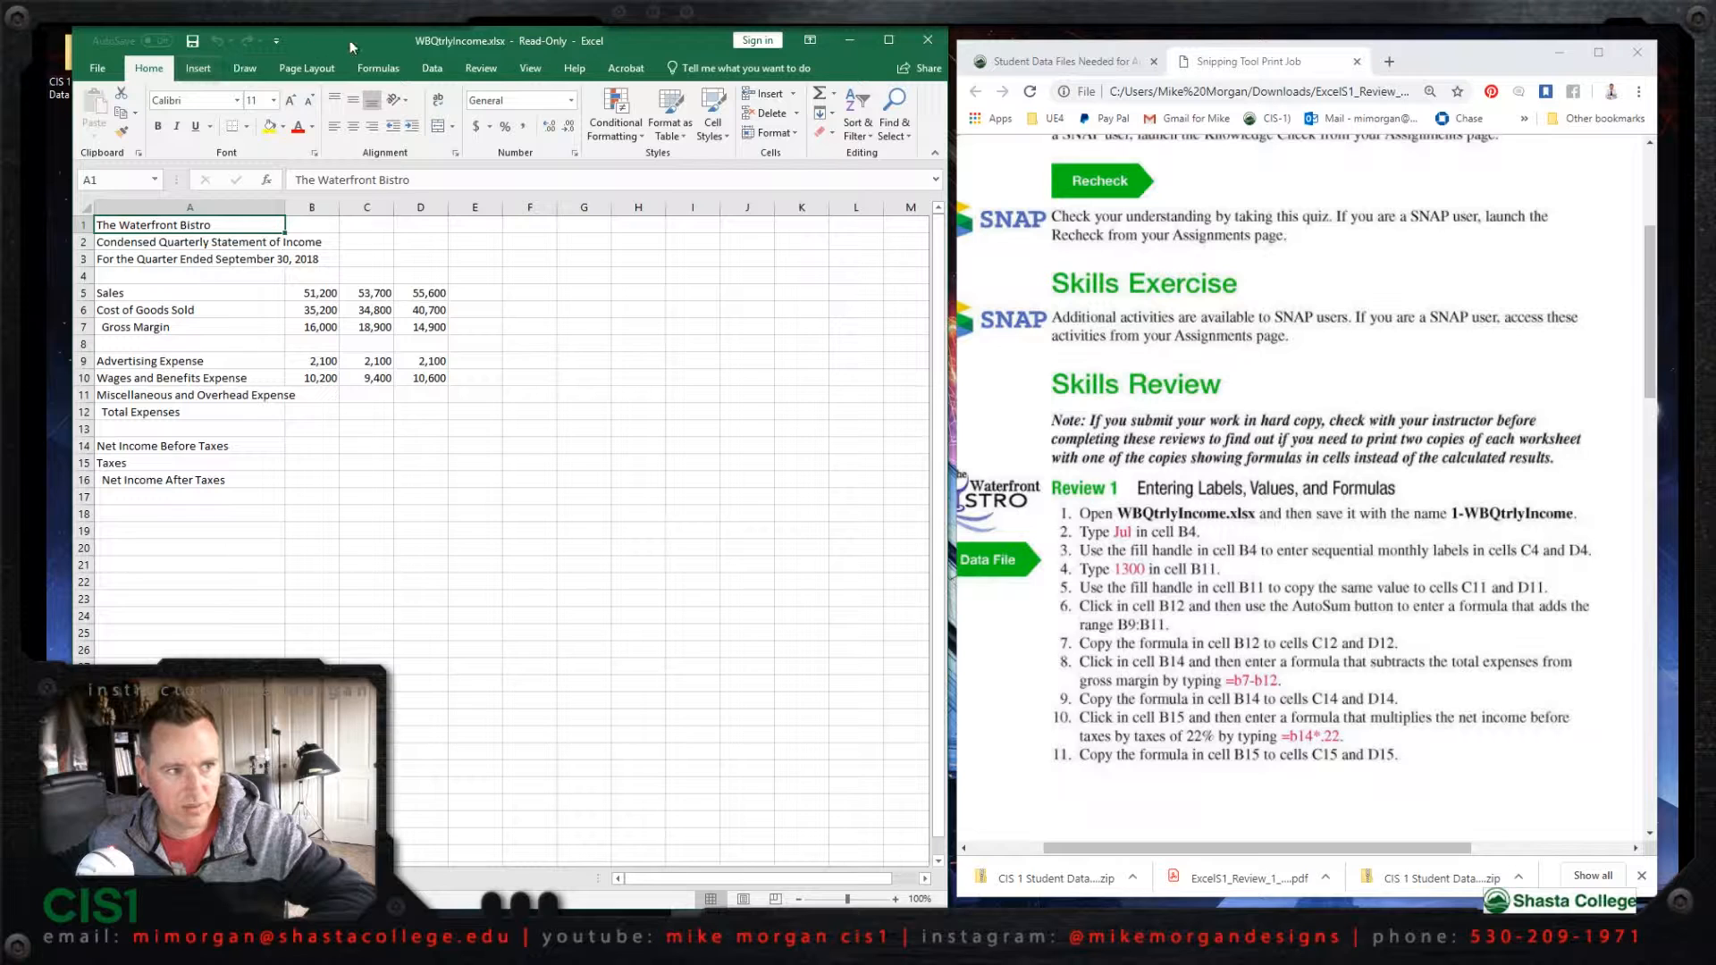
# Step: Save the workbook to the Desktop as 1-WBQtrlyIncome.xlsx, replacing the existing file
pyautogui.click(99, 69)
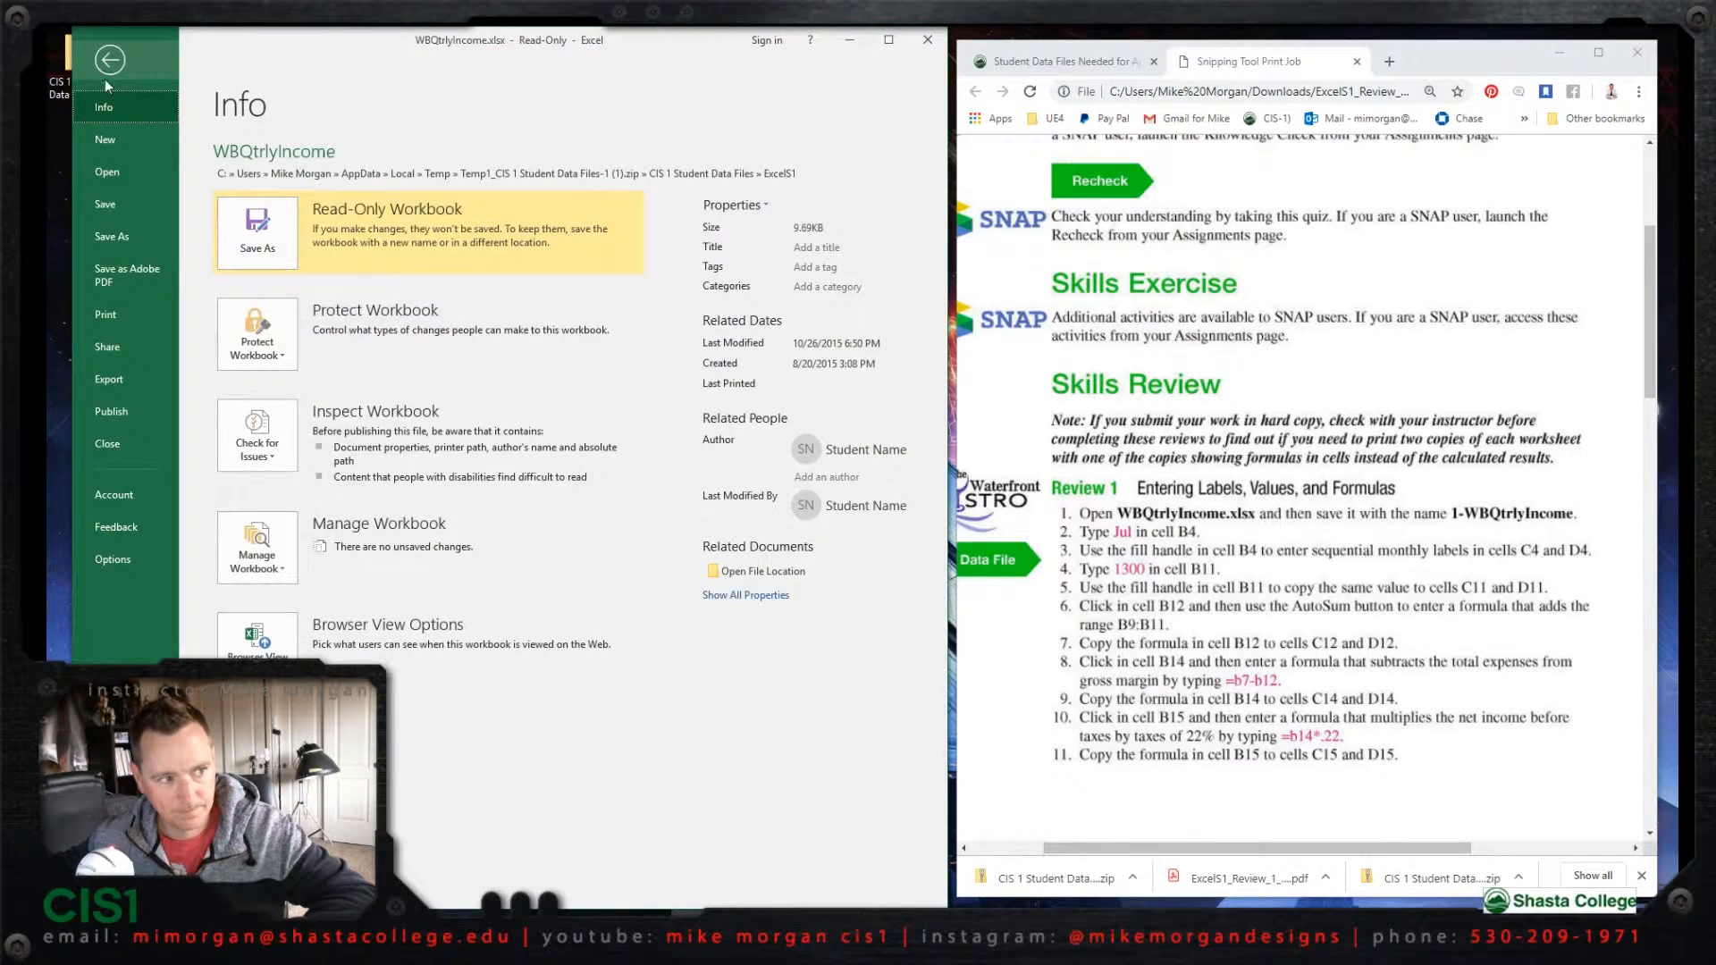
pyautogui.click(123, 238)
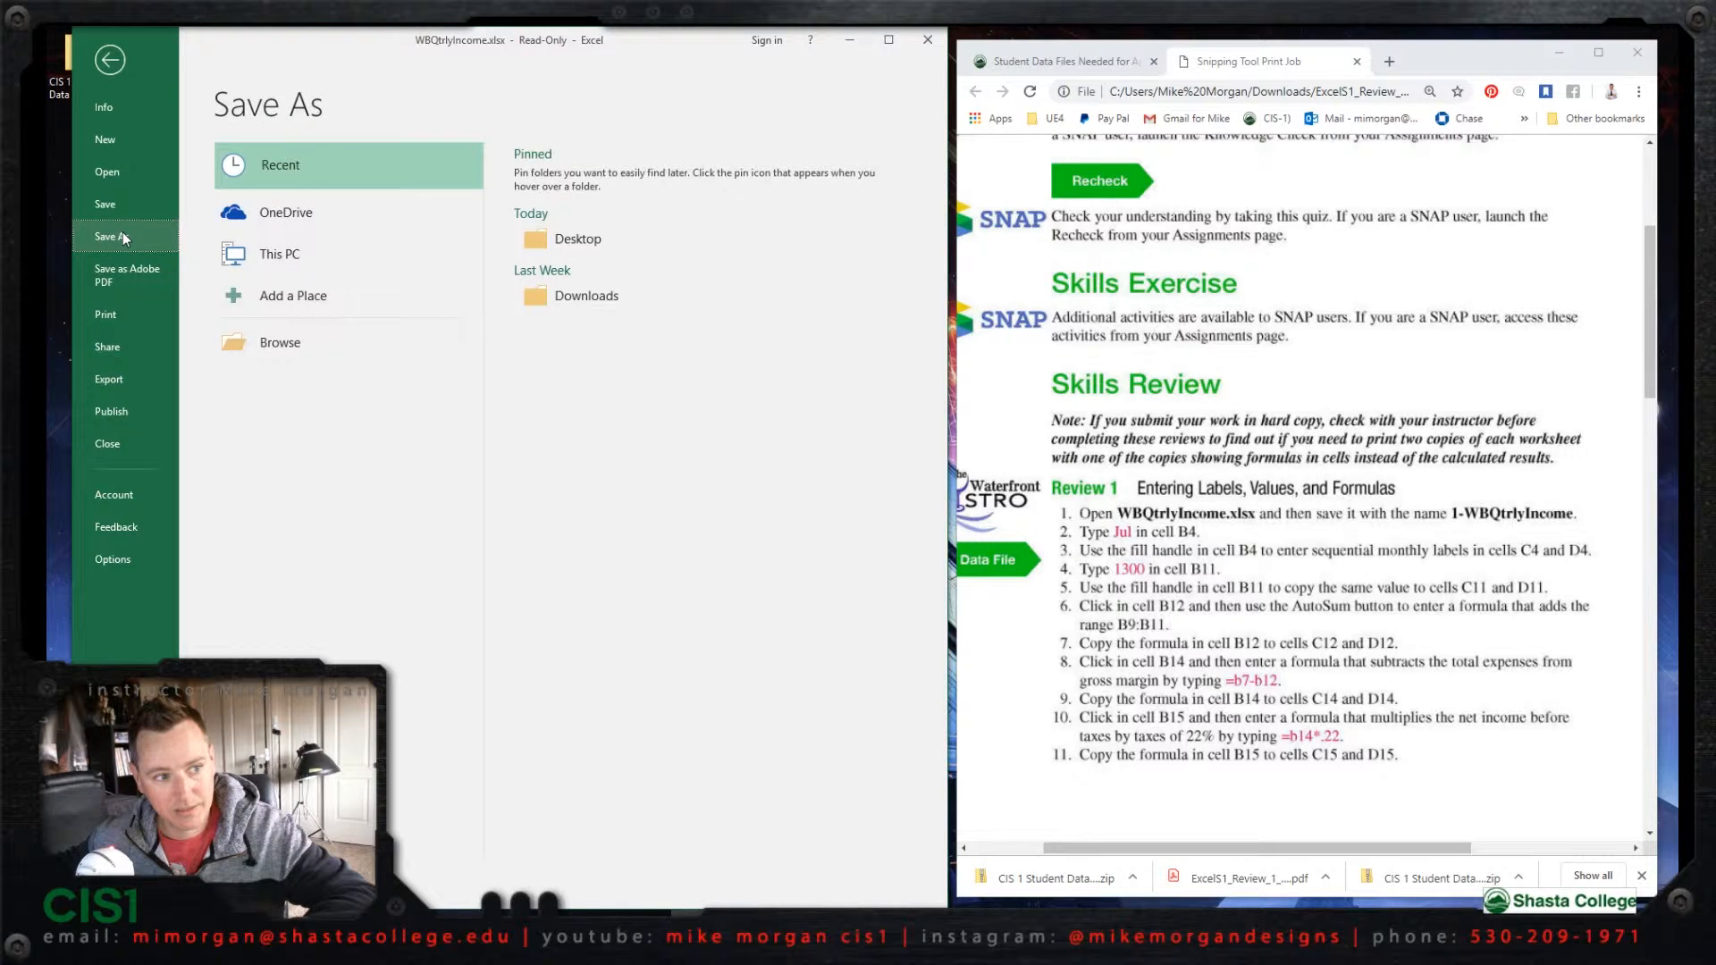
pyautogui.click(571, 239)
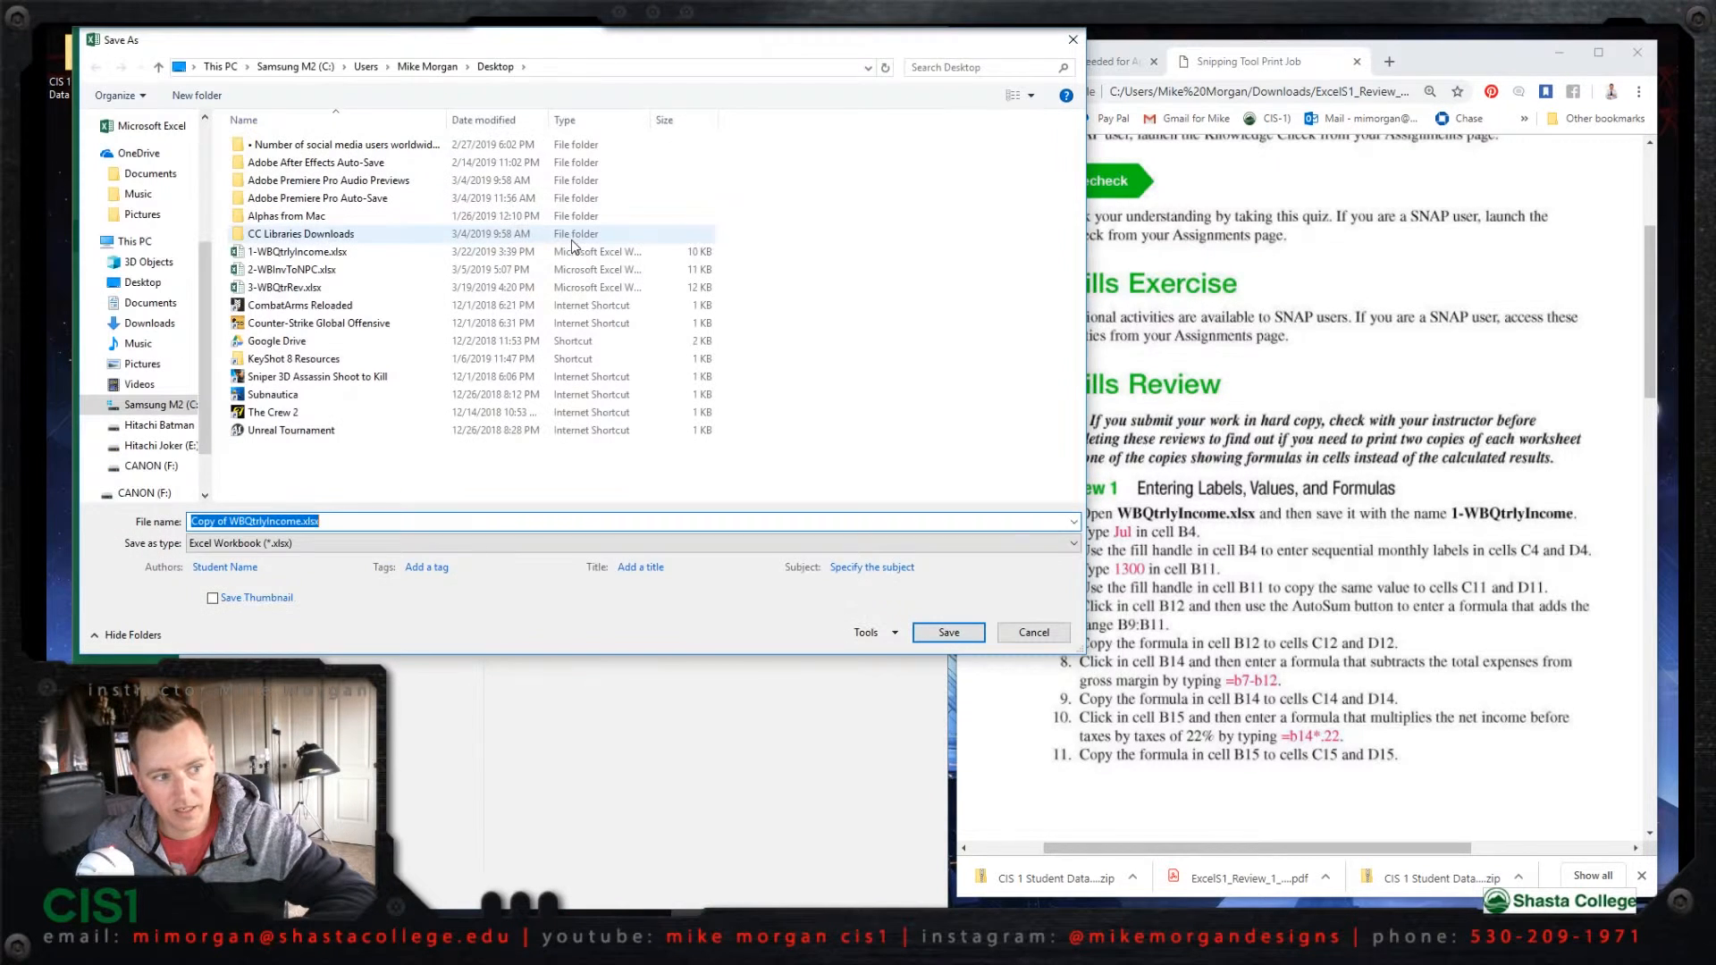
pyautogui.click(229, 521)
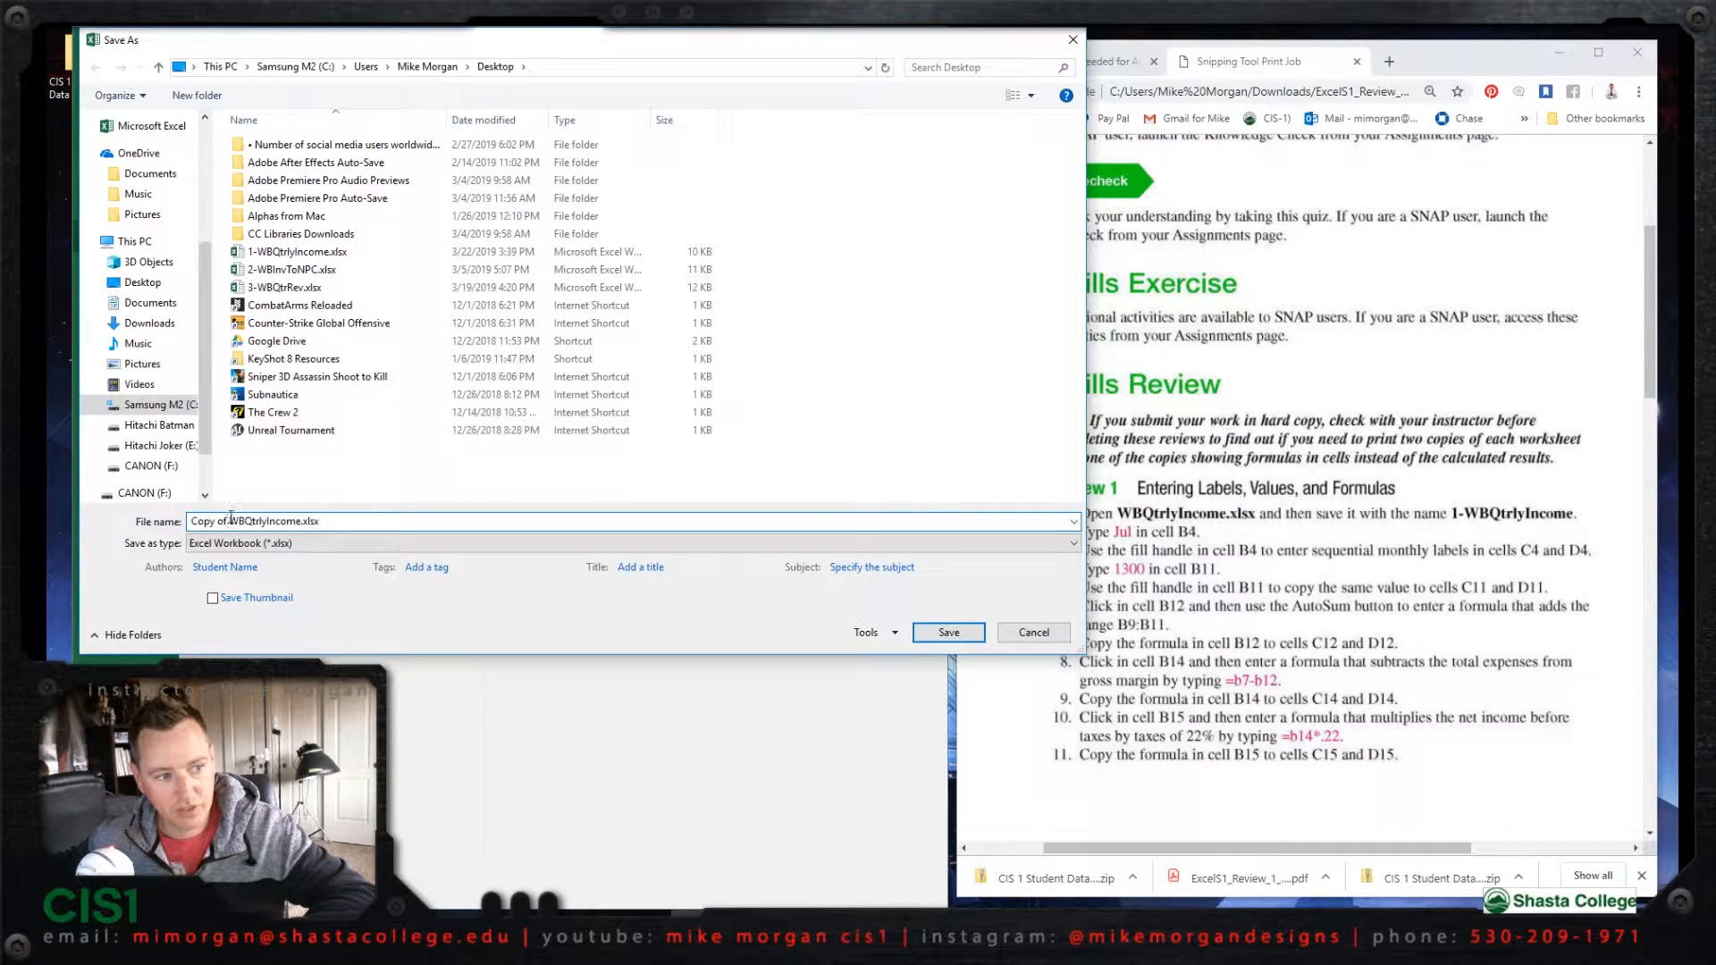
pyautogui.hotkey('shift', 'Home')
pyautogui.write('1')
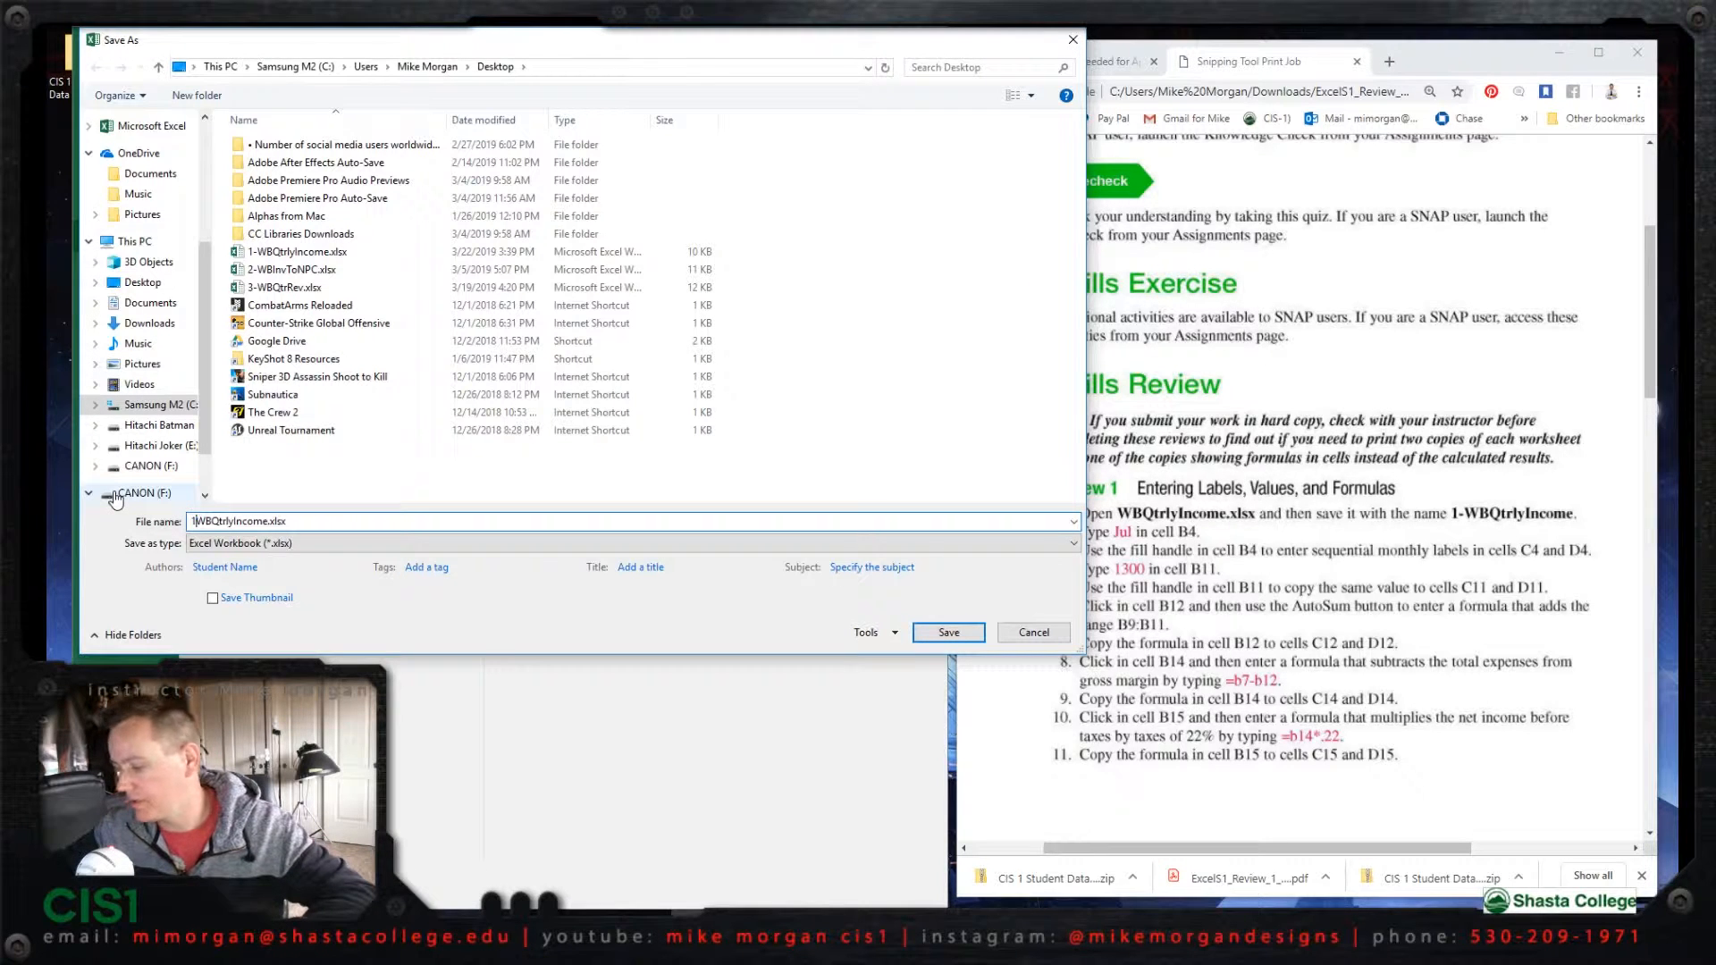
pyautogui.write('-')
pyautogui.click(970, 631)
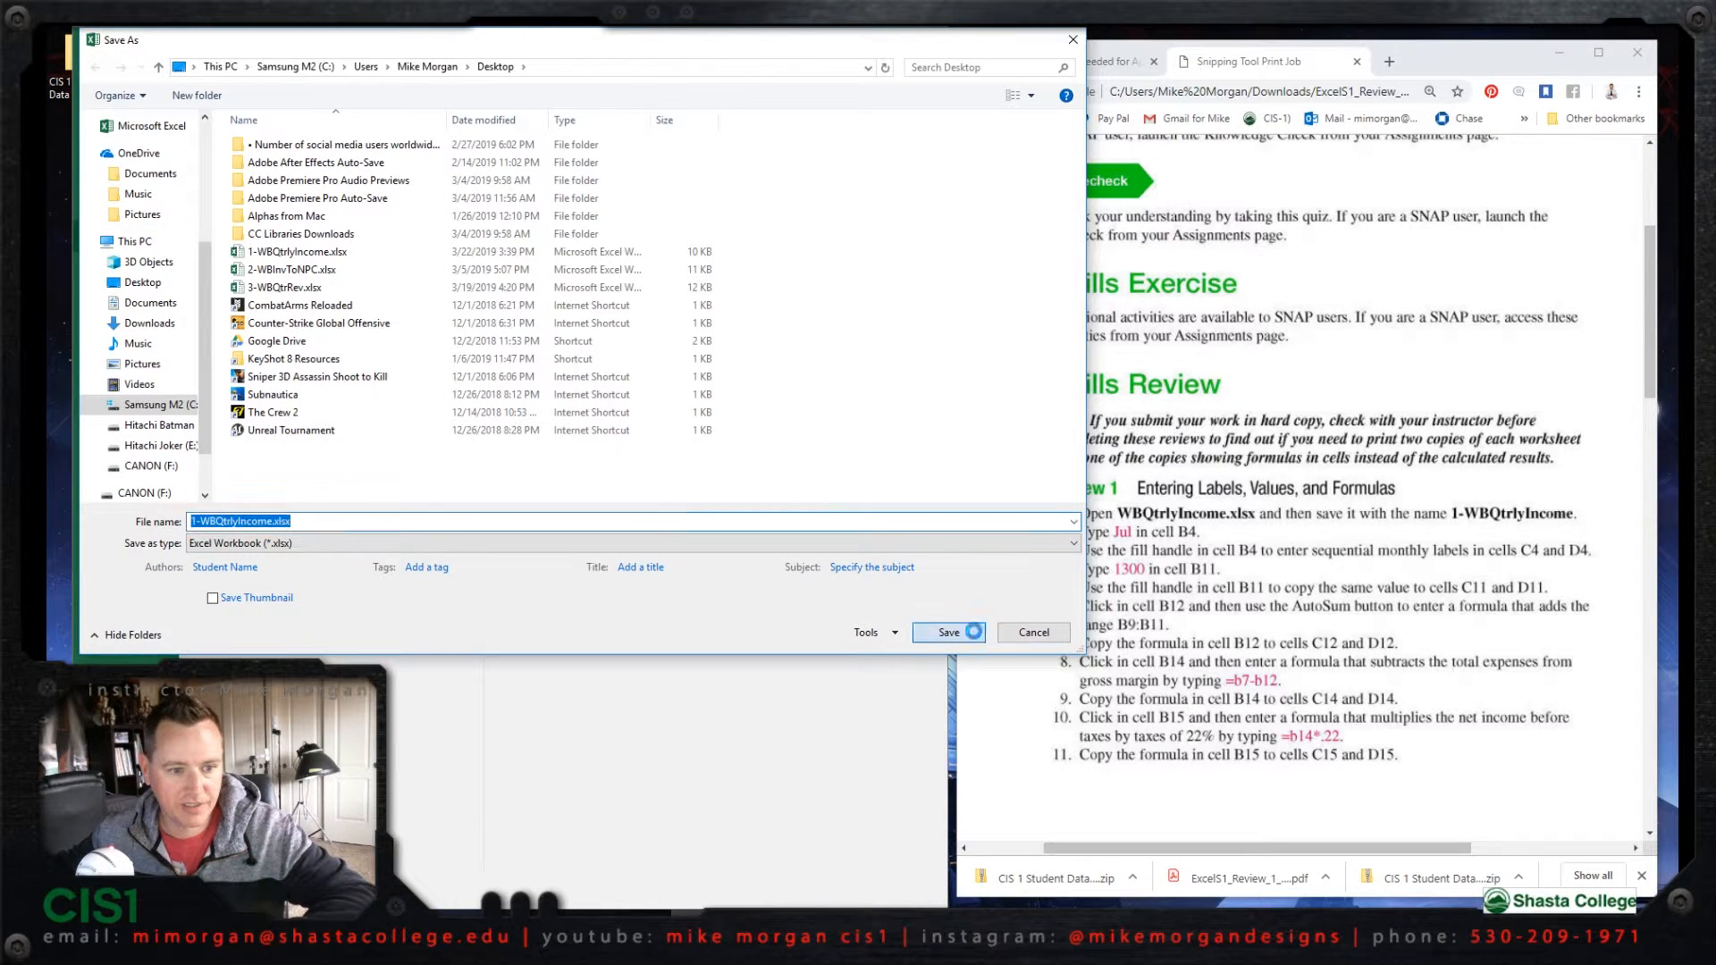
pyautogui.click(921, 478)
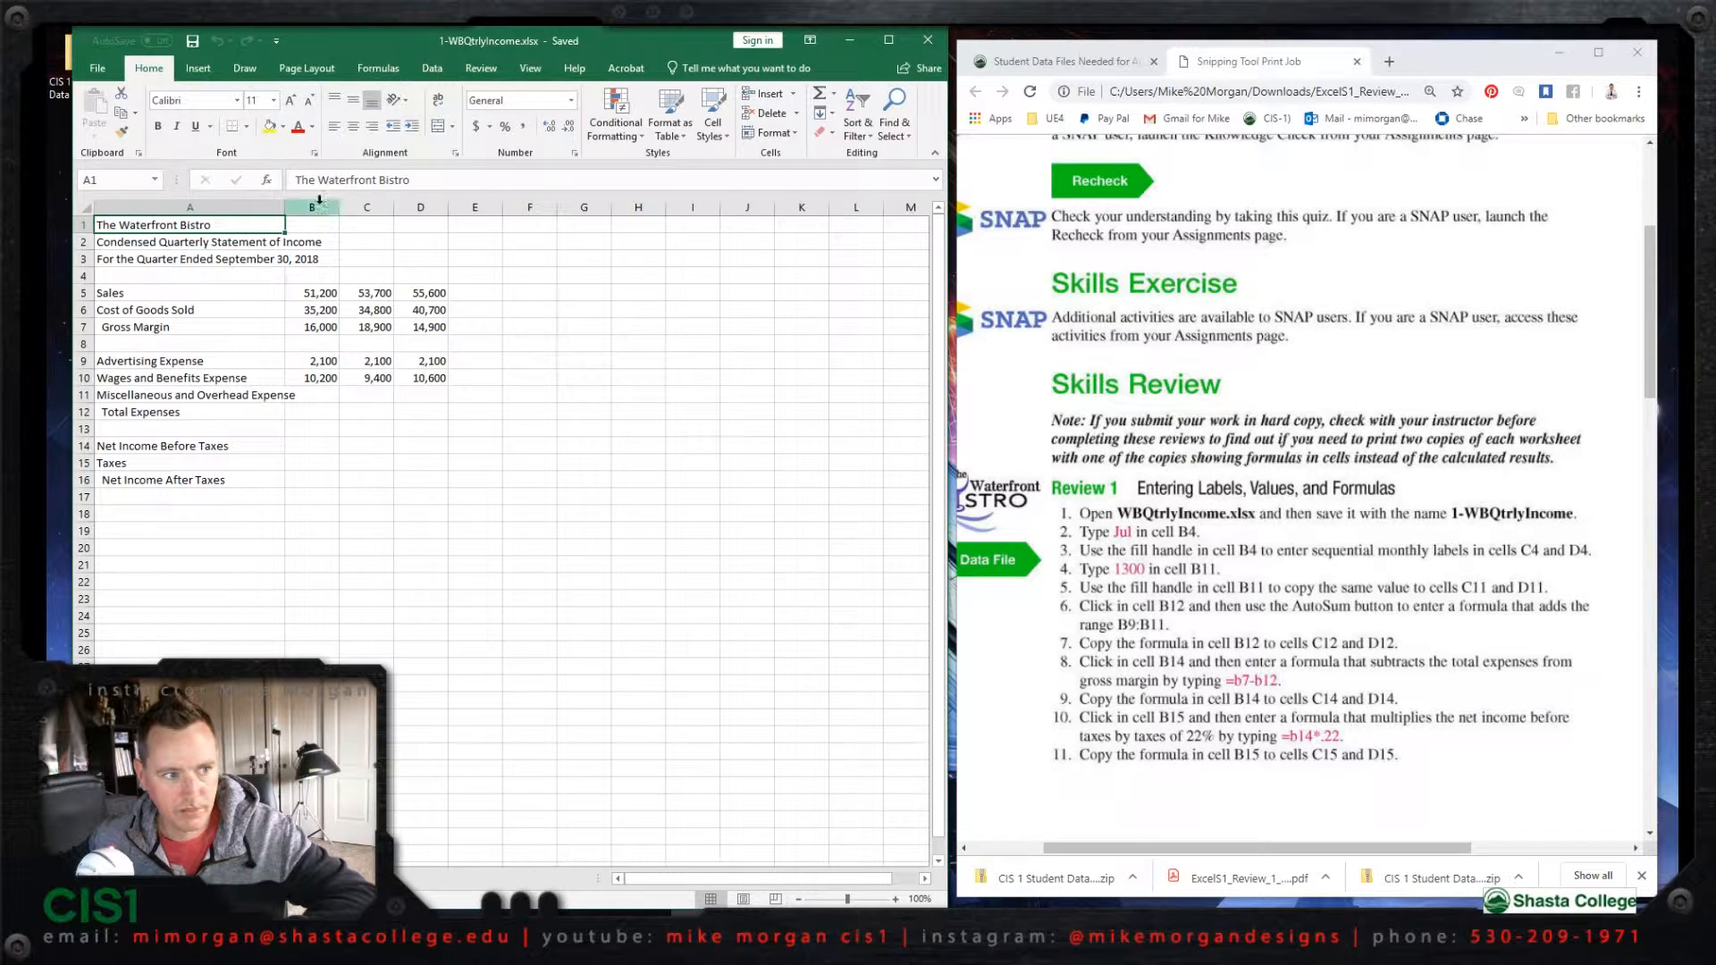
# Step: Enter Jul in cell B4 and fill the sequential month labels across to D4
pyautogui.click(310, 275)
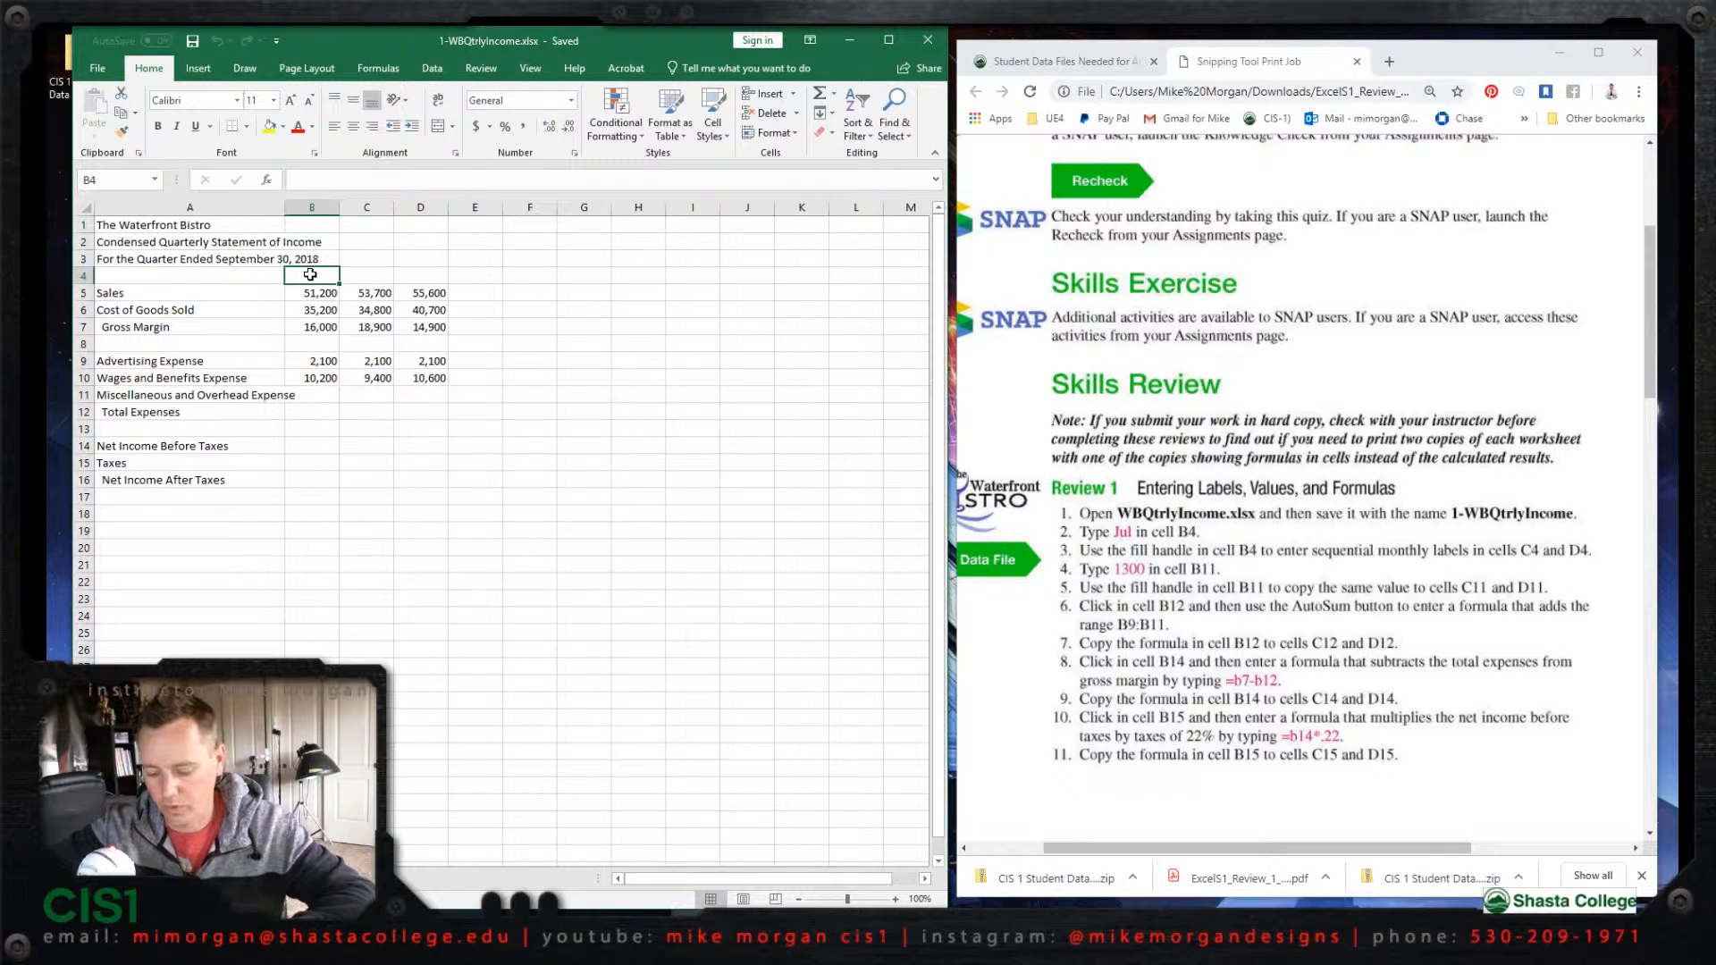
pyautogui.write('Jul')
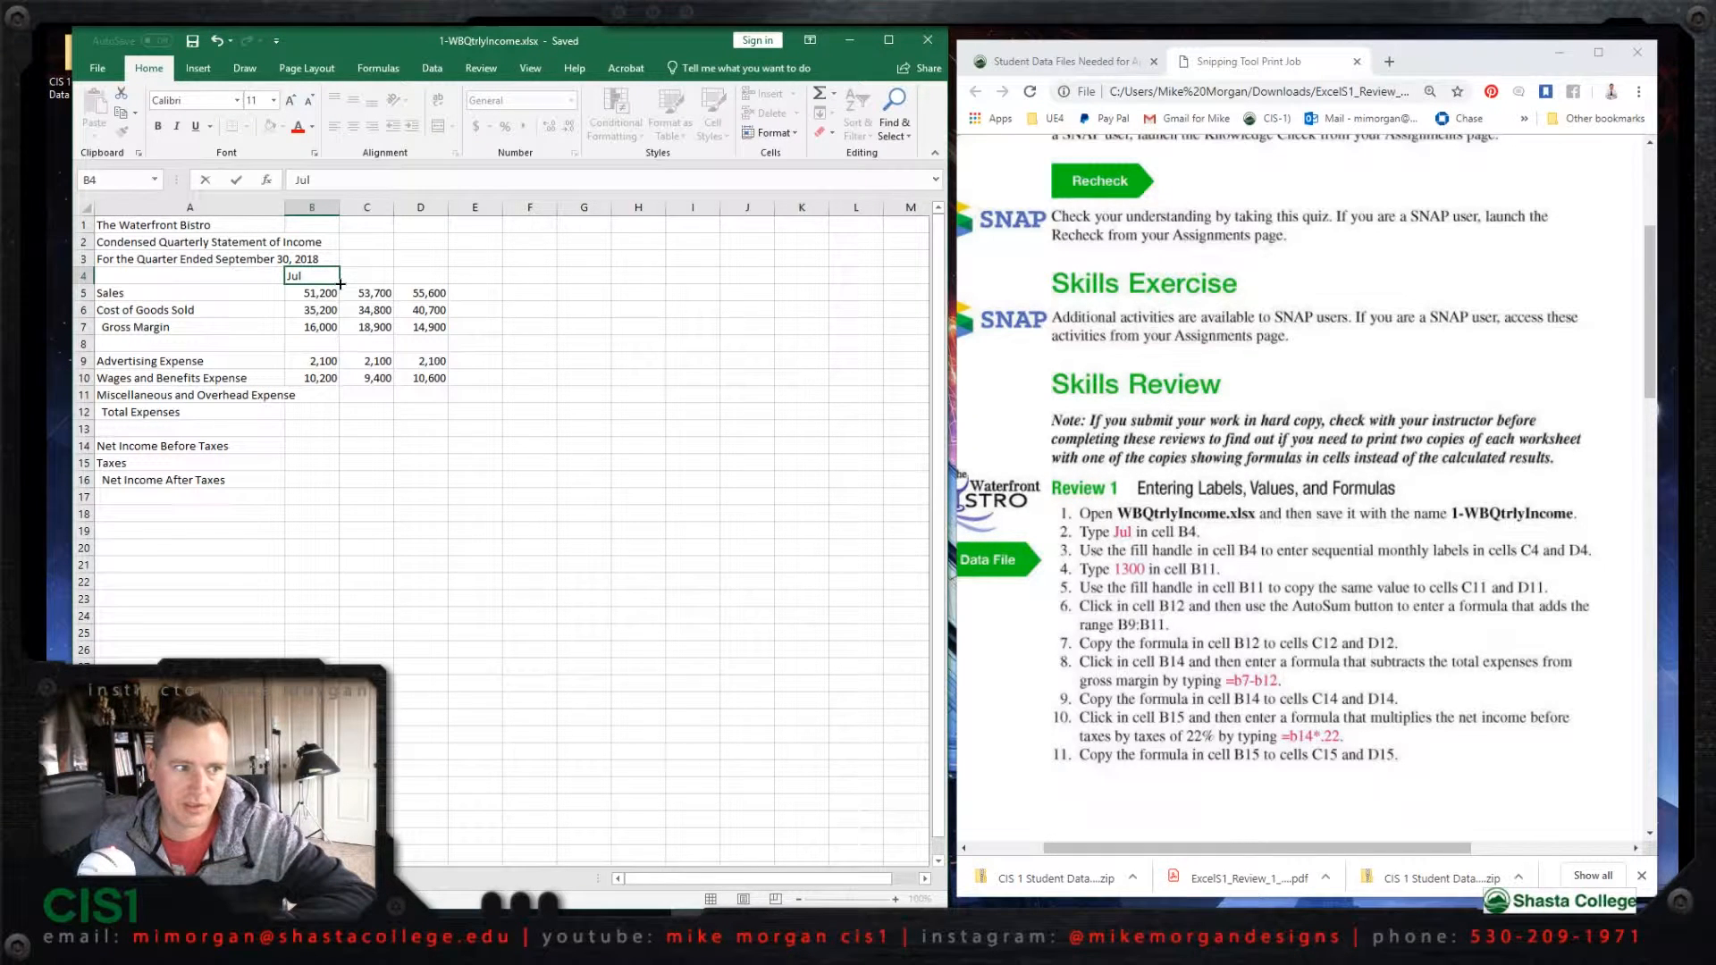
pyautogui.moveTo(360, 280); pyautogui.dragTo(450, 284)
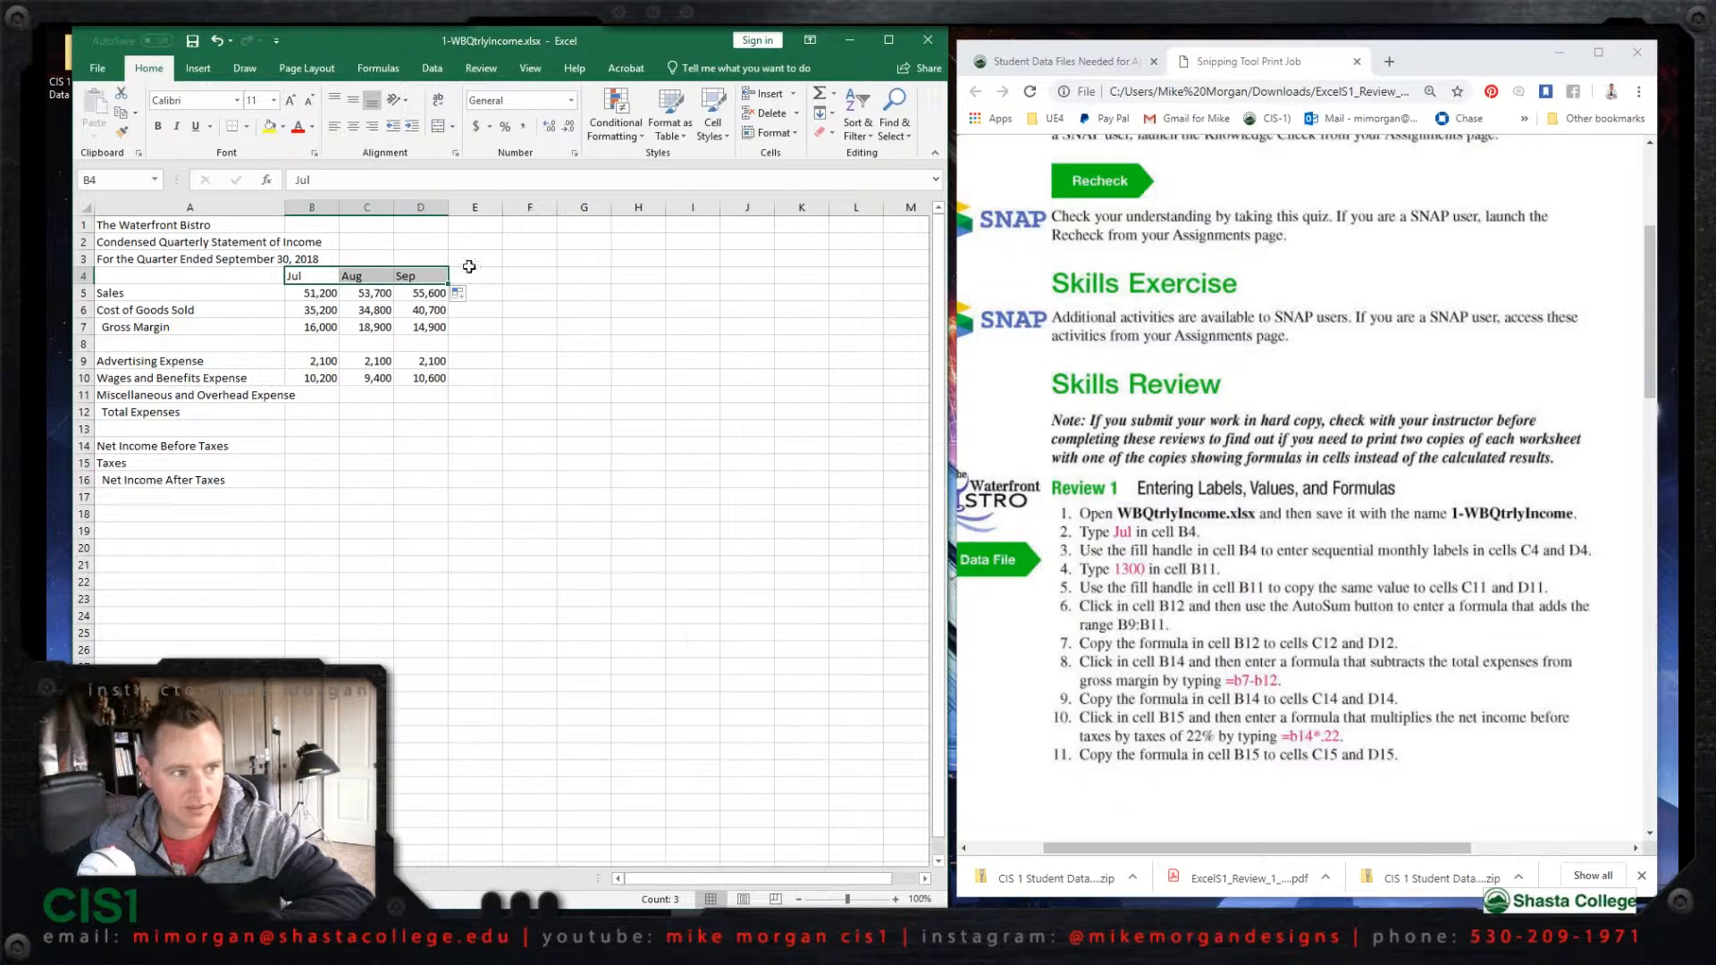
# Step: Enter 1300 in cell B11 for Miscellaneous and Overhead Expense and fill it across to D11
pyautogui.click(320, 394)
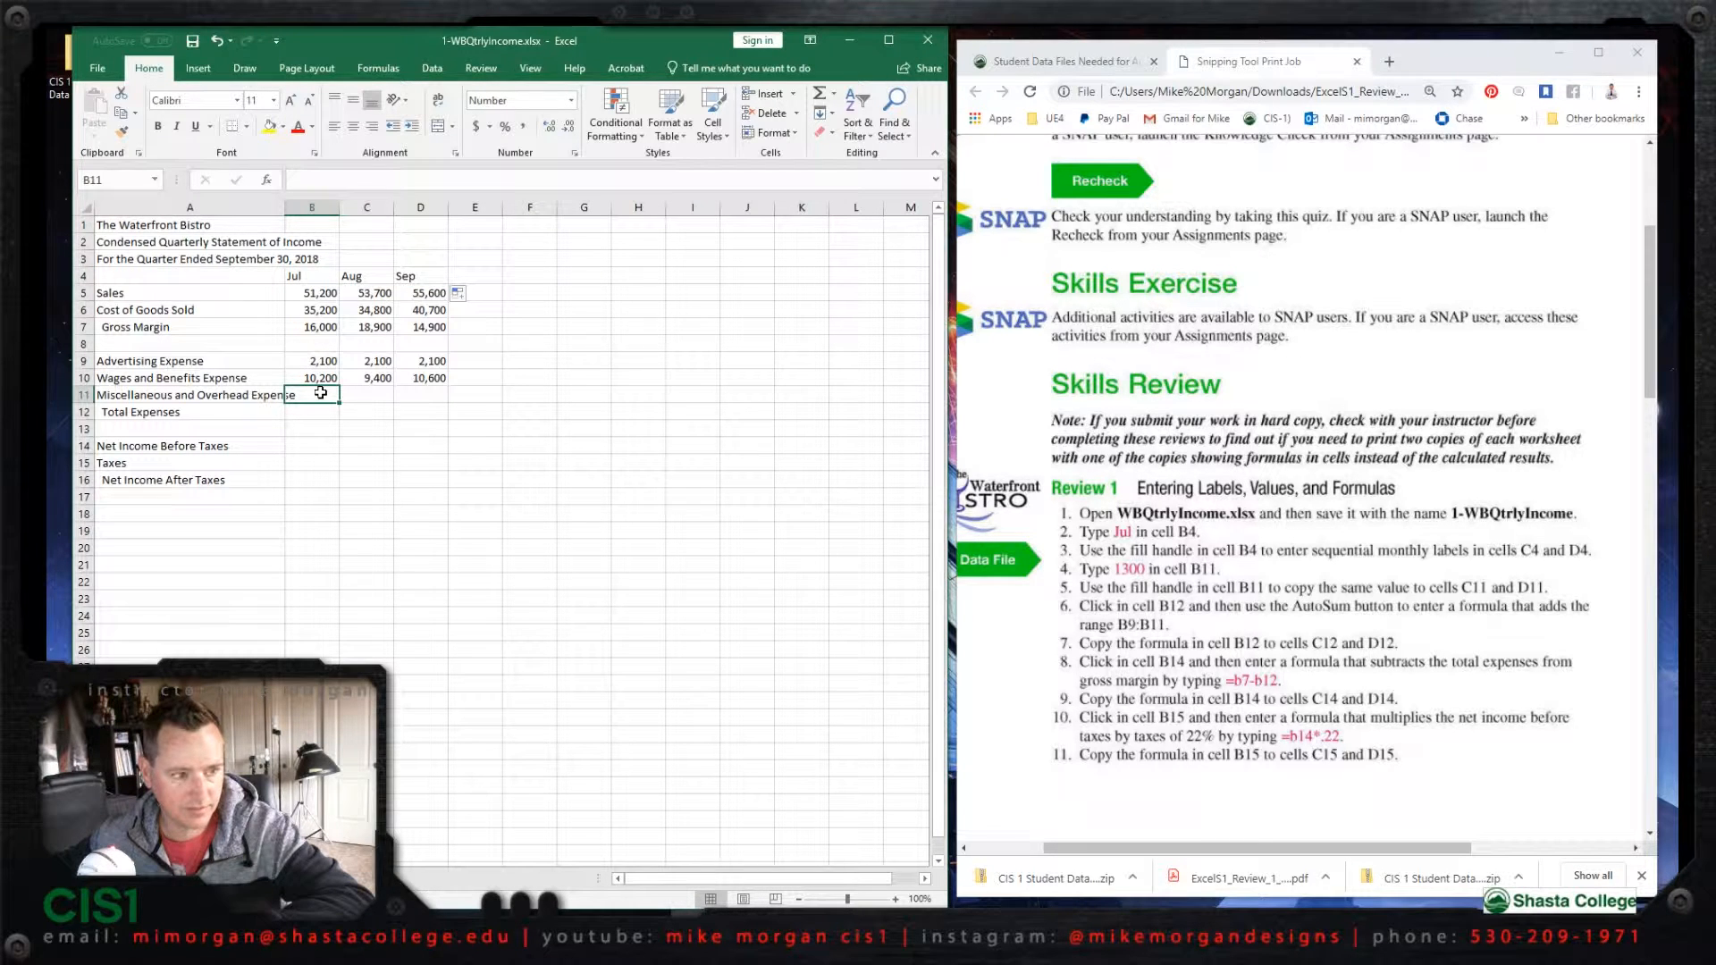
pyautogui.write('1300')
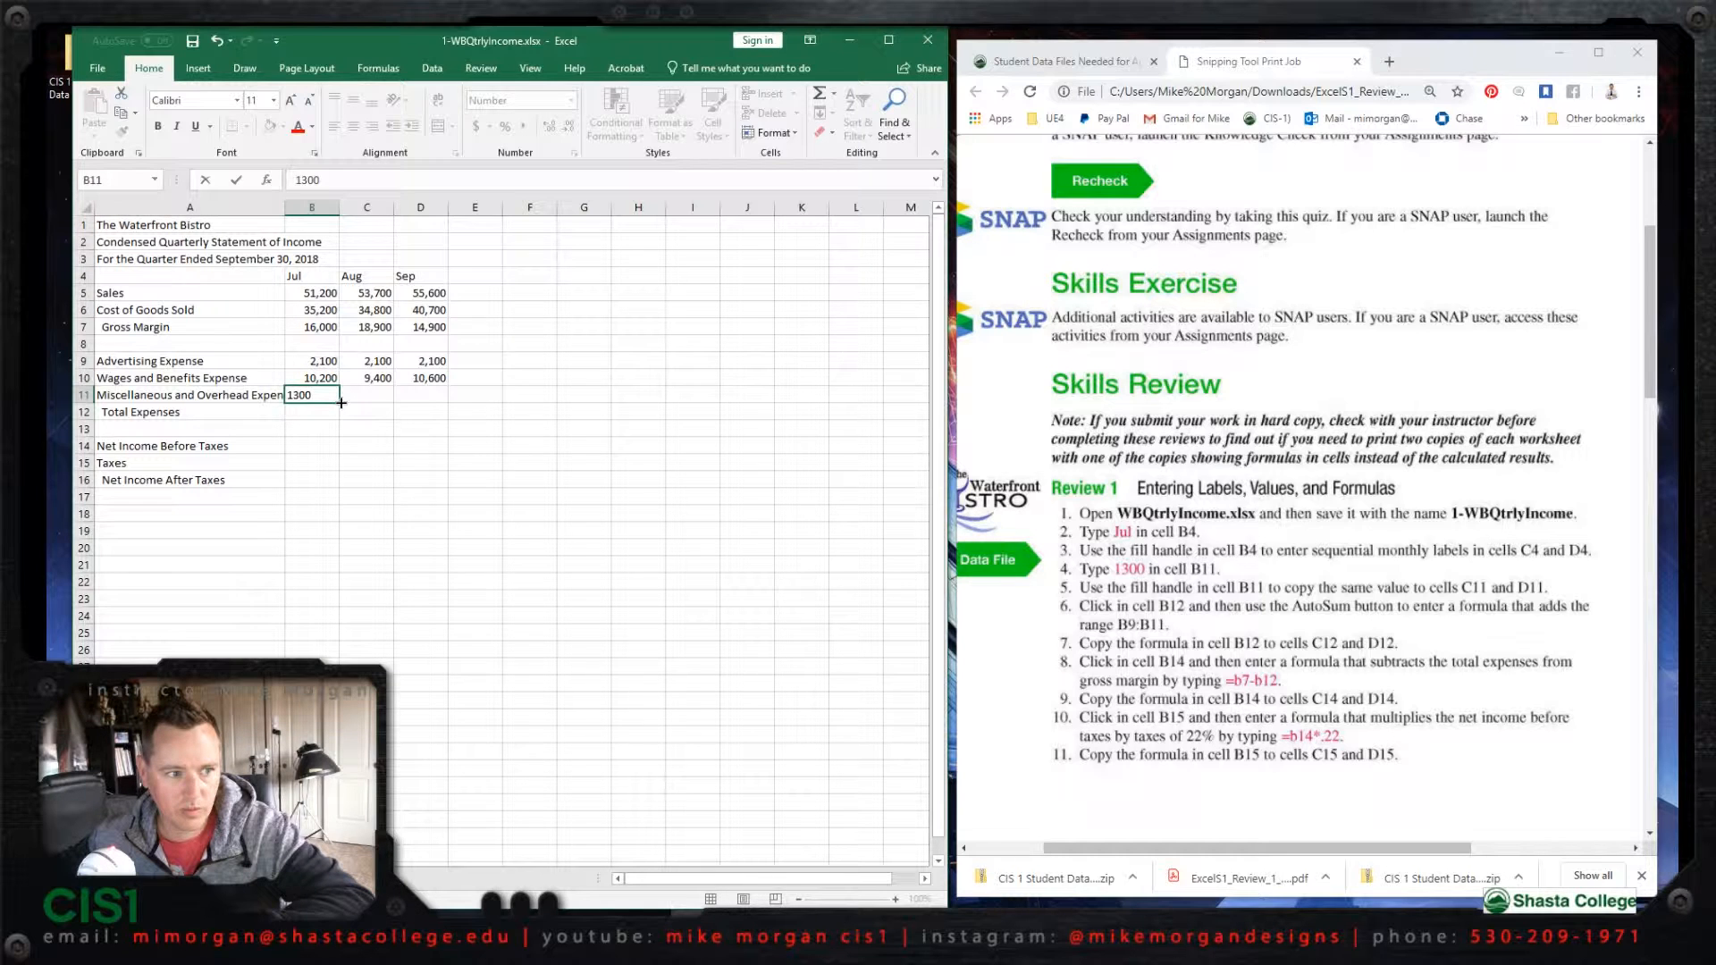
pyautogui.hotkey('ctrl', 'Return')
pyautogui.moveTo(341, 403); pyautogui.dragTo(446, 404)
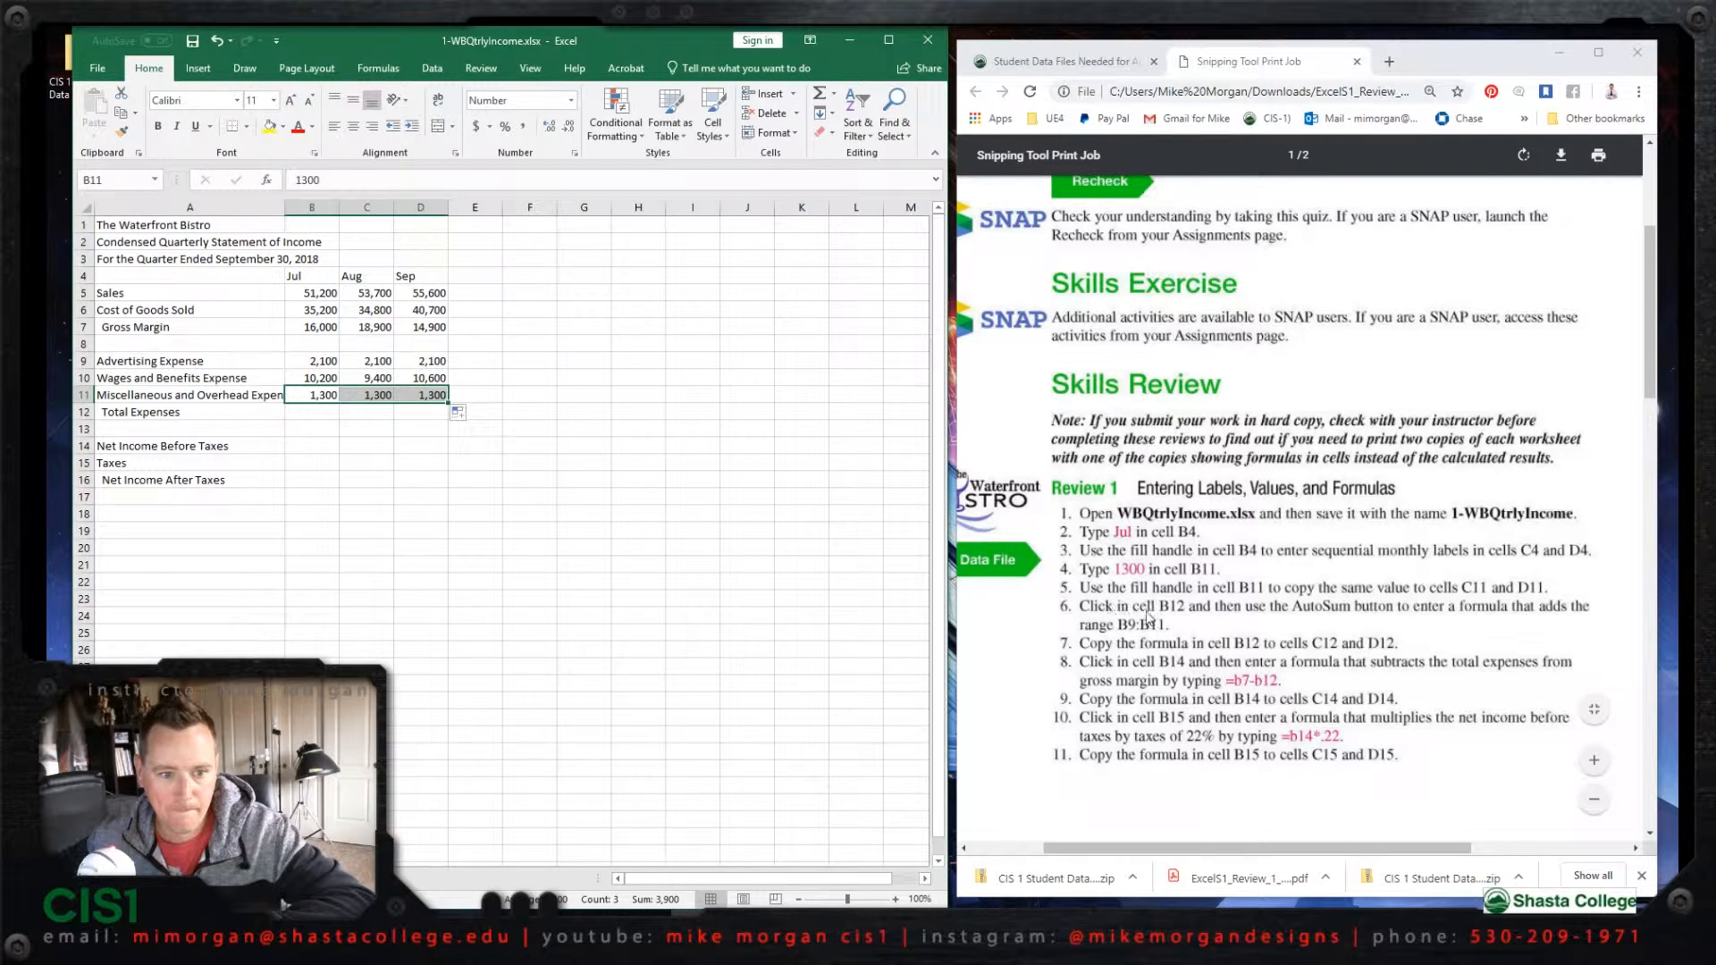
# Step: Total the July expenses in cell B12 with an AutoSum formula over the range B9:B11
pyautogui.click(319, 415)
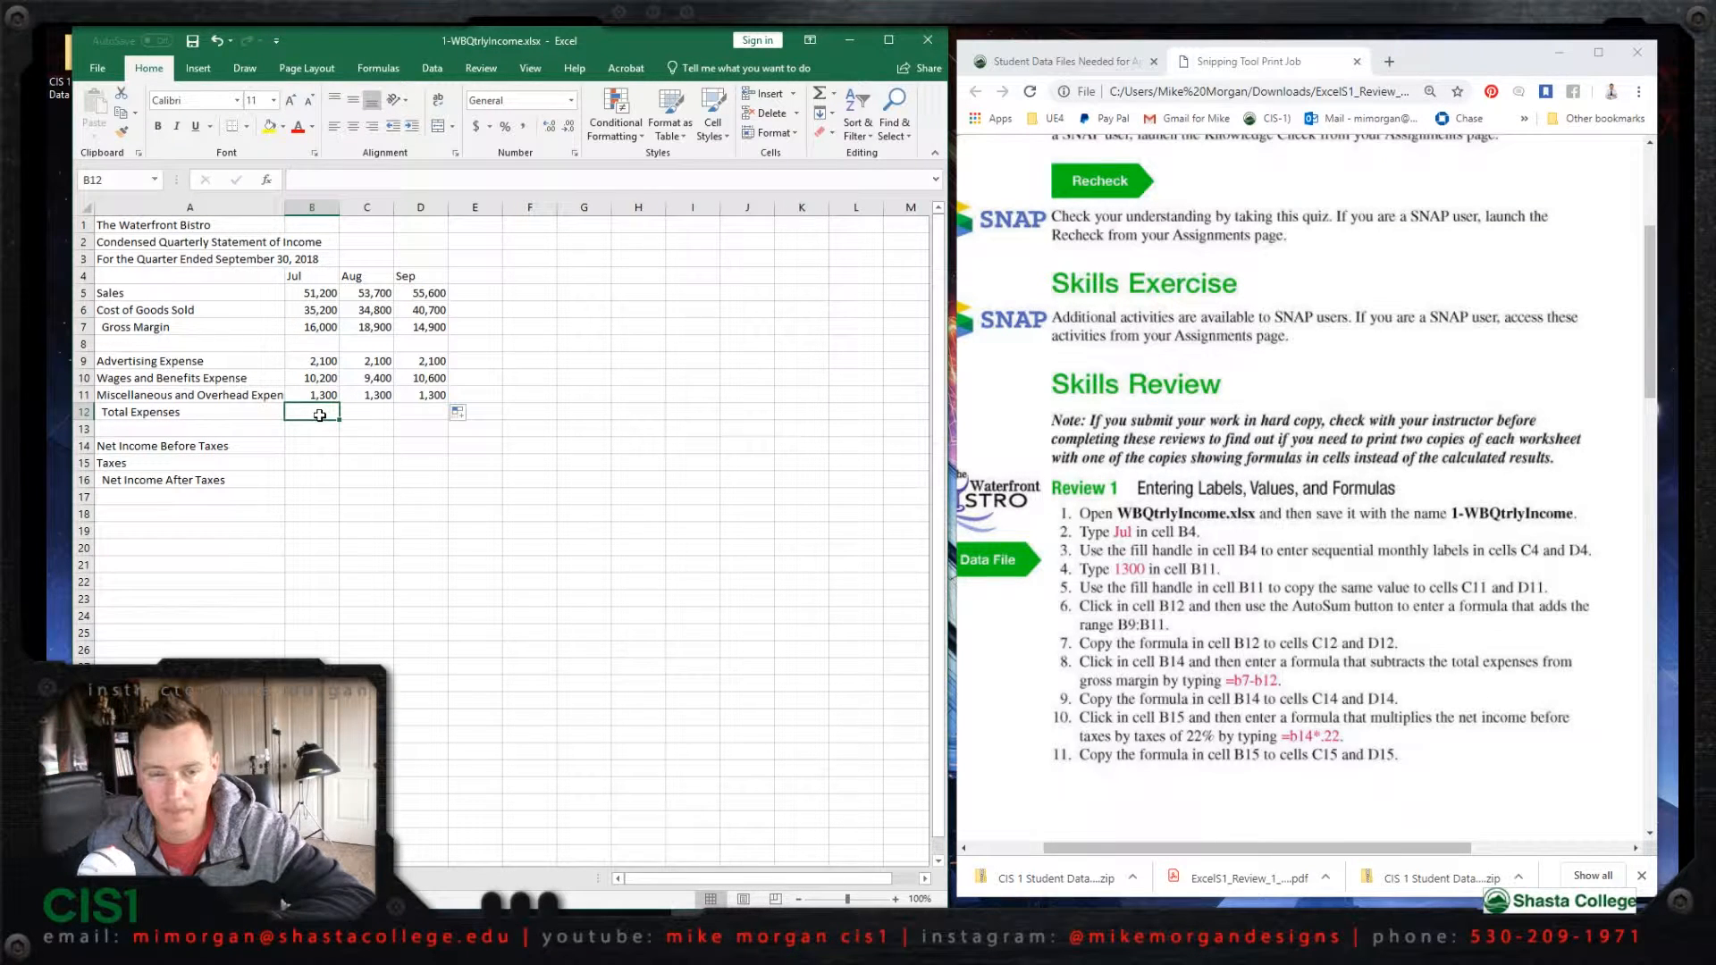
pyautogui.click(834, 93)
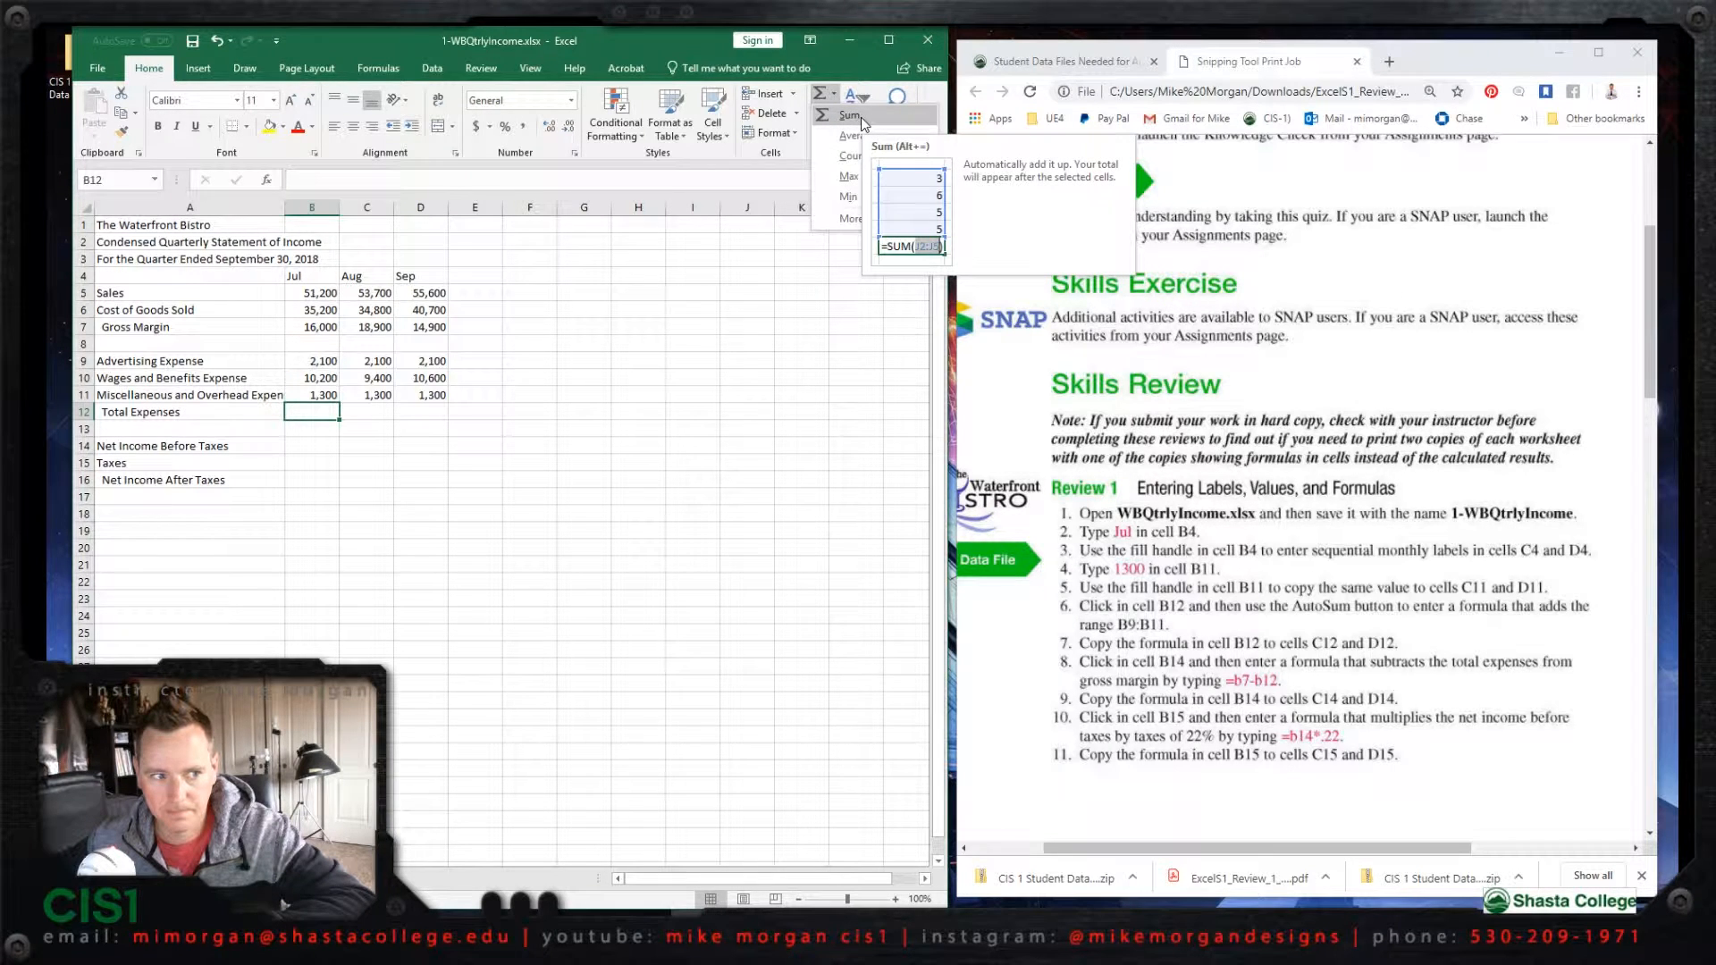
pyautogui.click(861, 116)
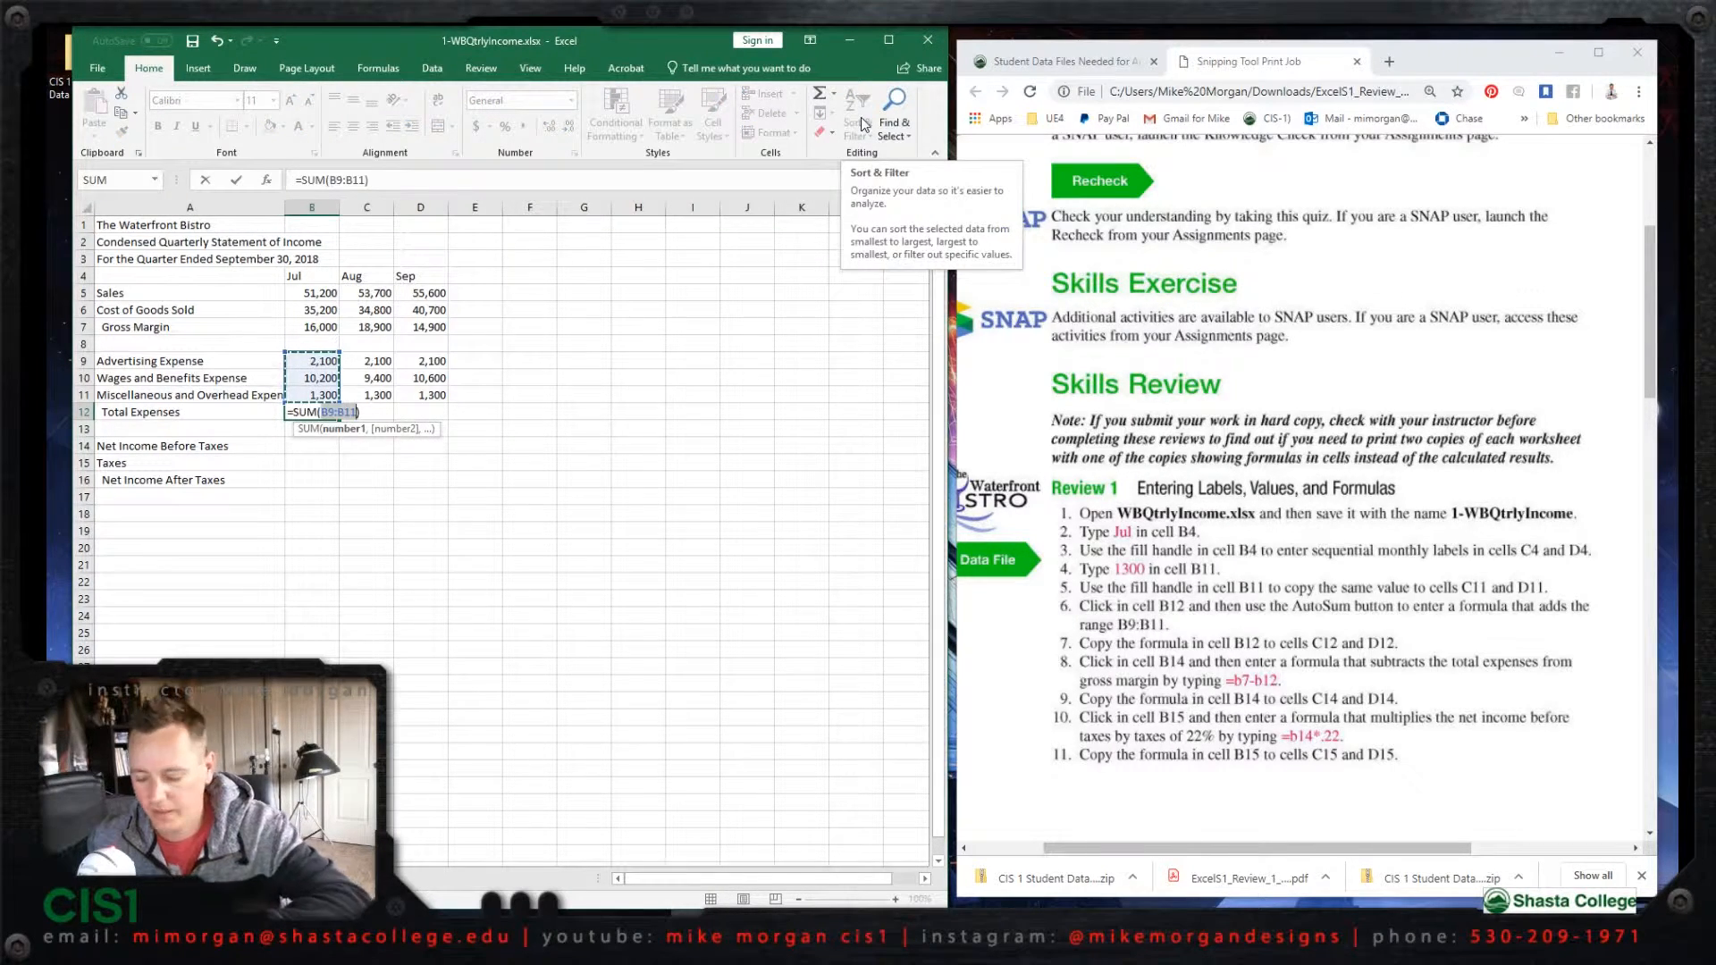
pyautogui.press('Return')
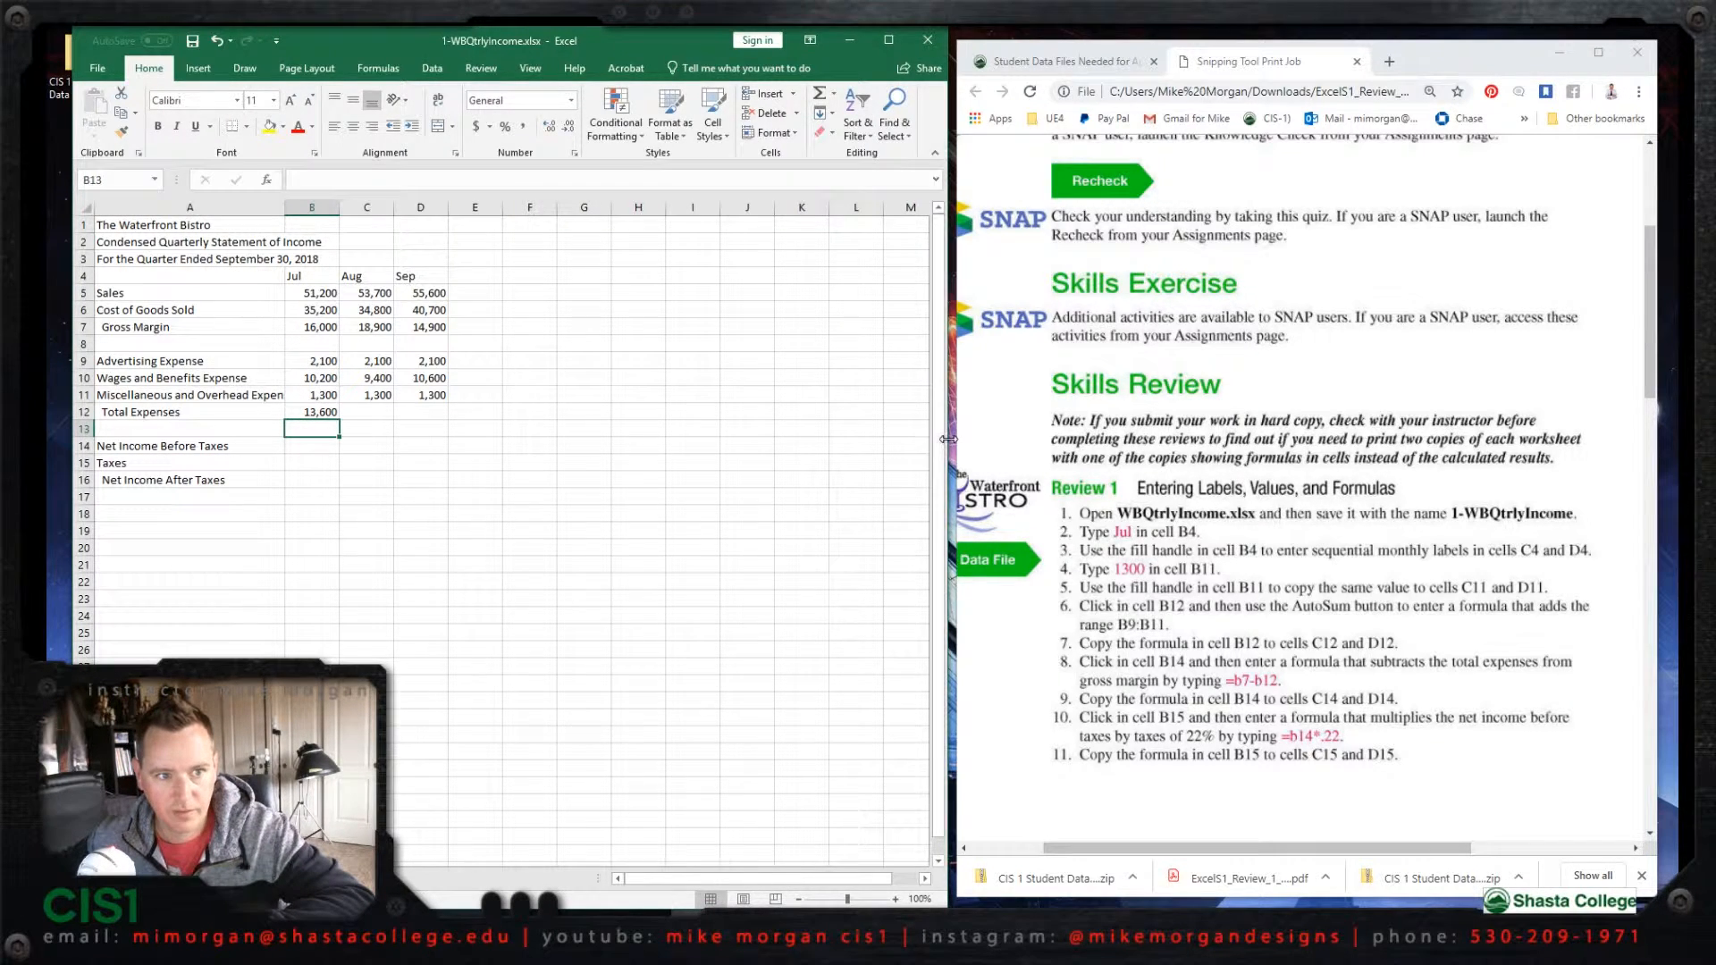
pyautogui.moveTo(948, 439); pyautogui.dragTo(1641, 402)
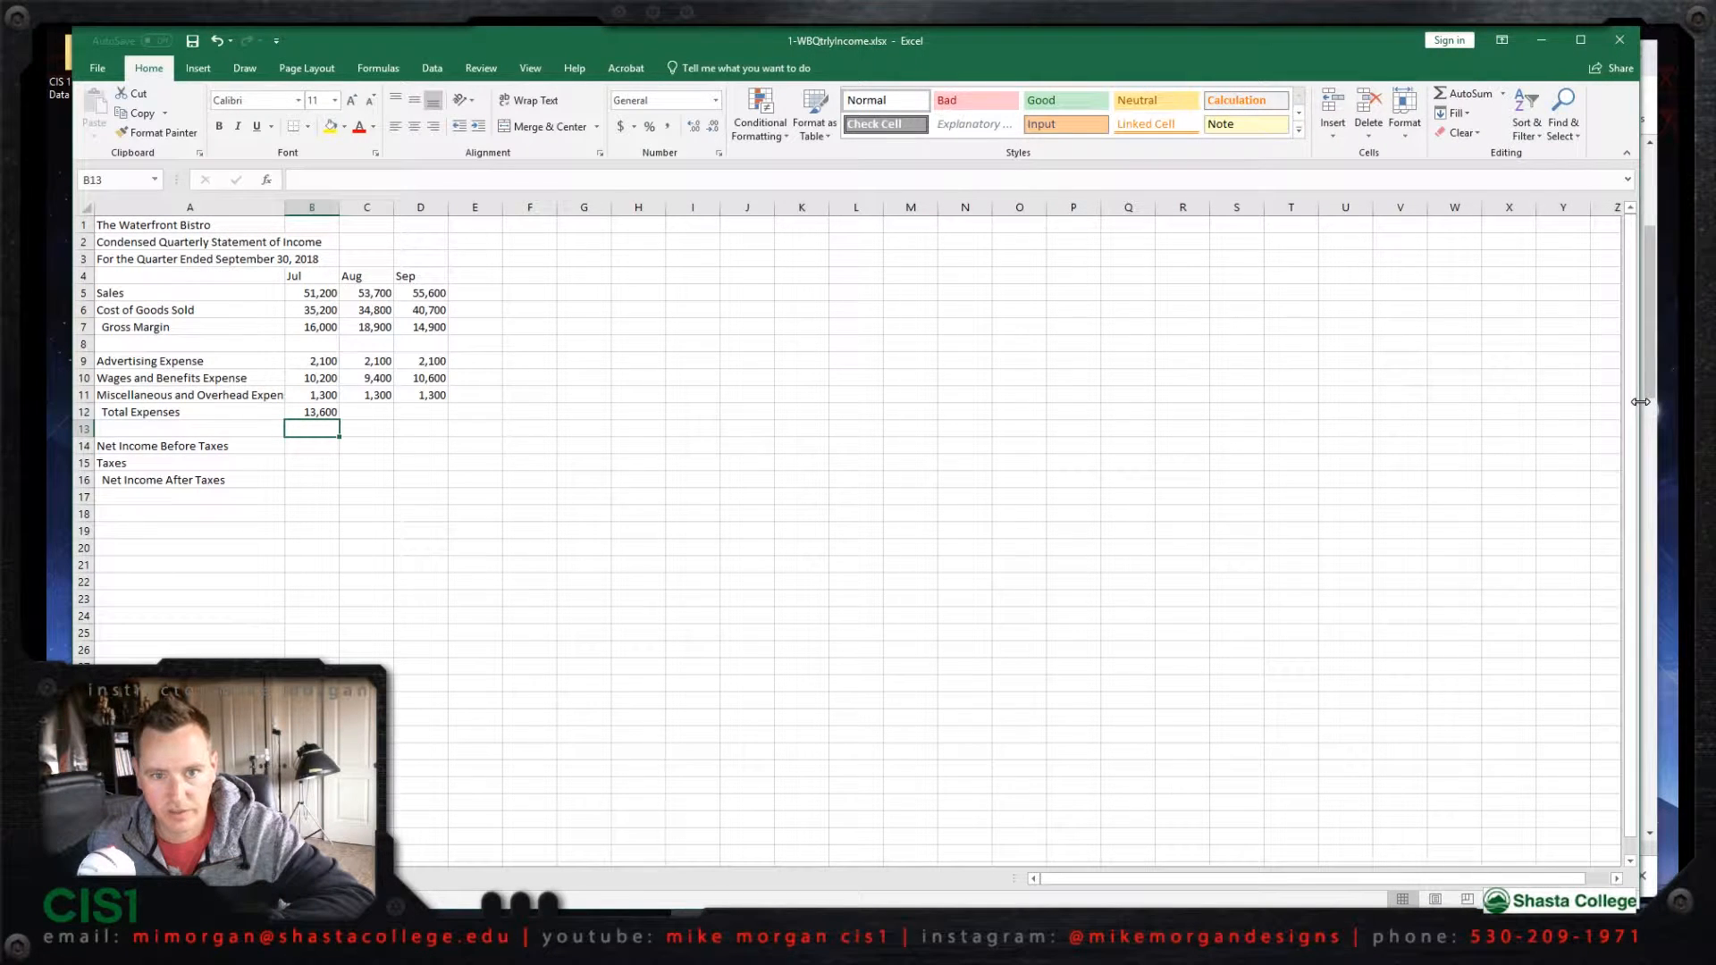
pyautogui.click(1501, 95)
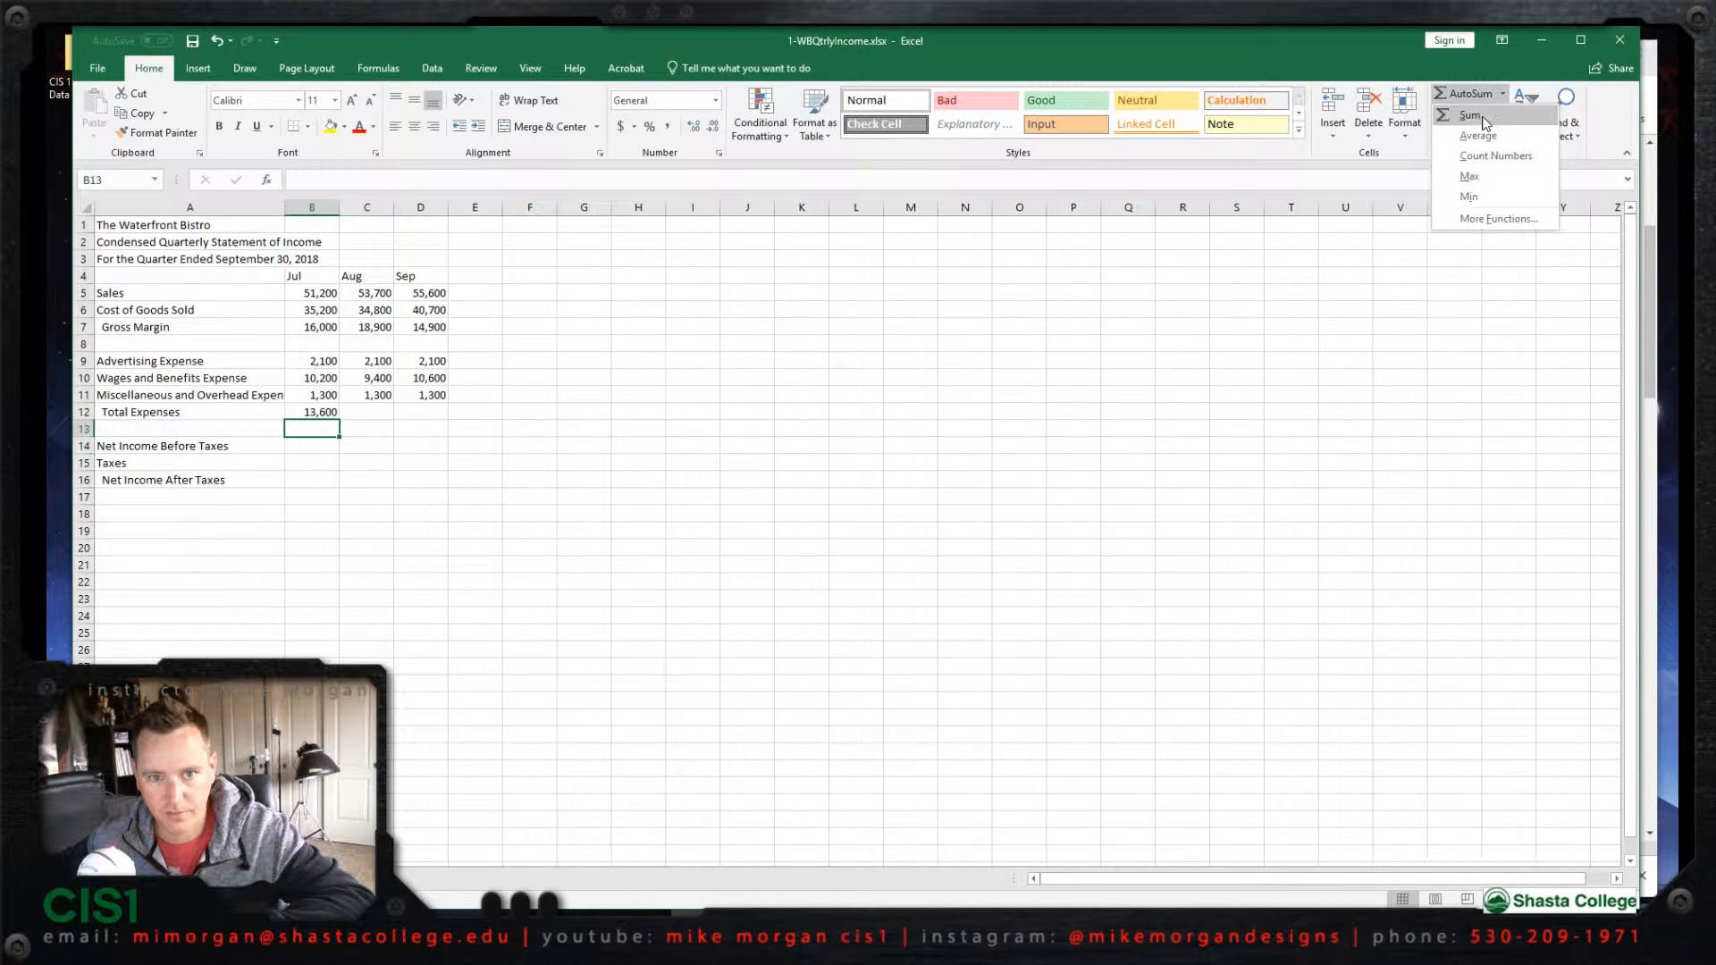
pyautogui.click(1483, 116)
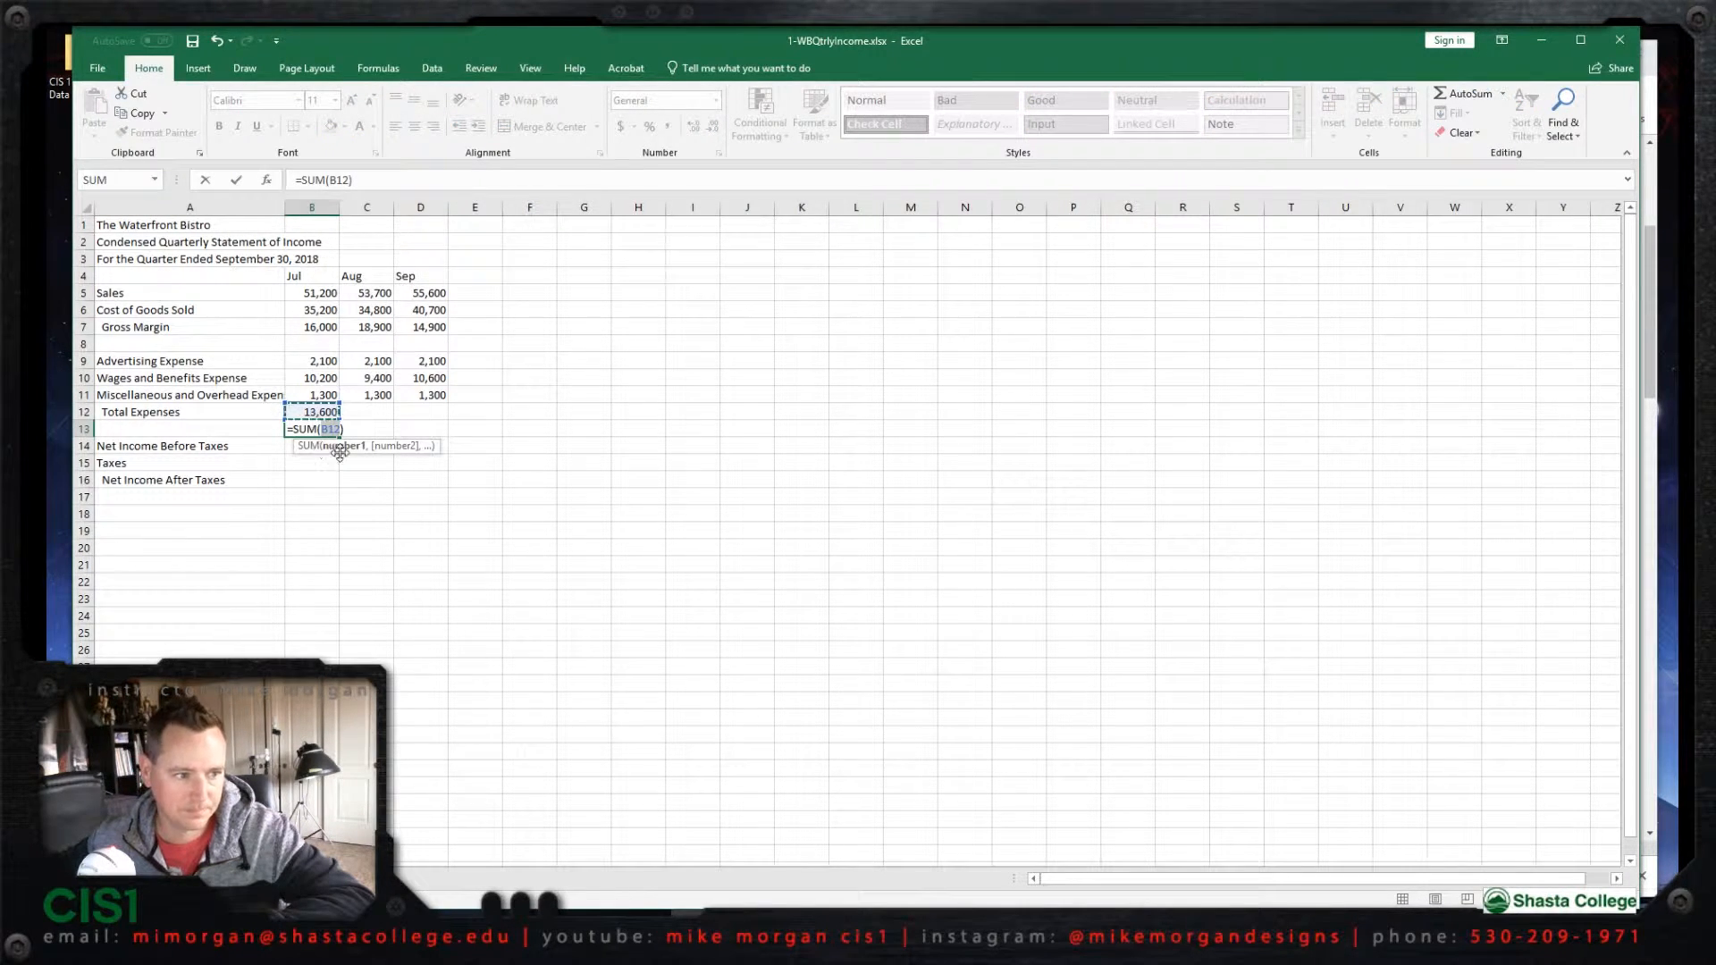
pyautogui.click(366, 411)
pyautogui.click(310, 409)
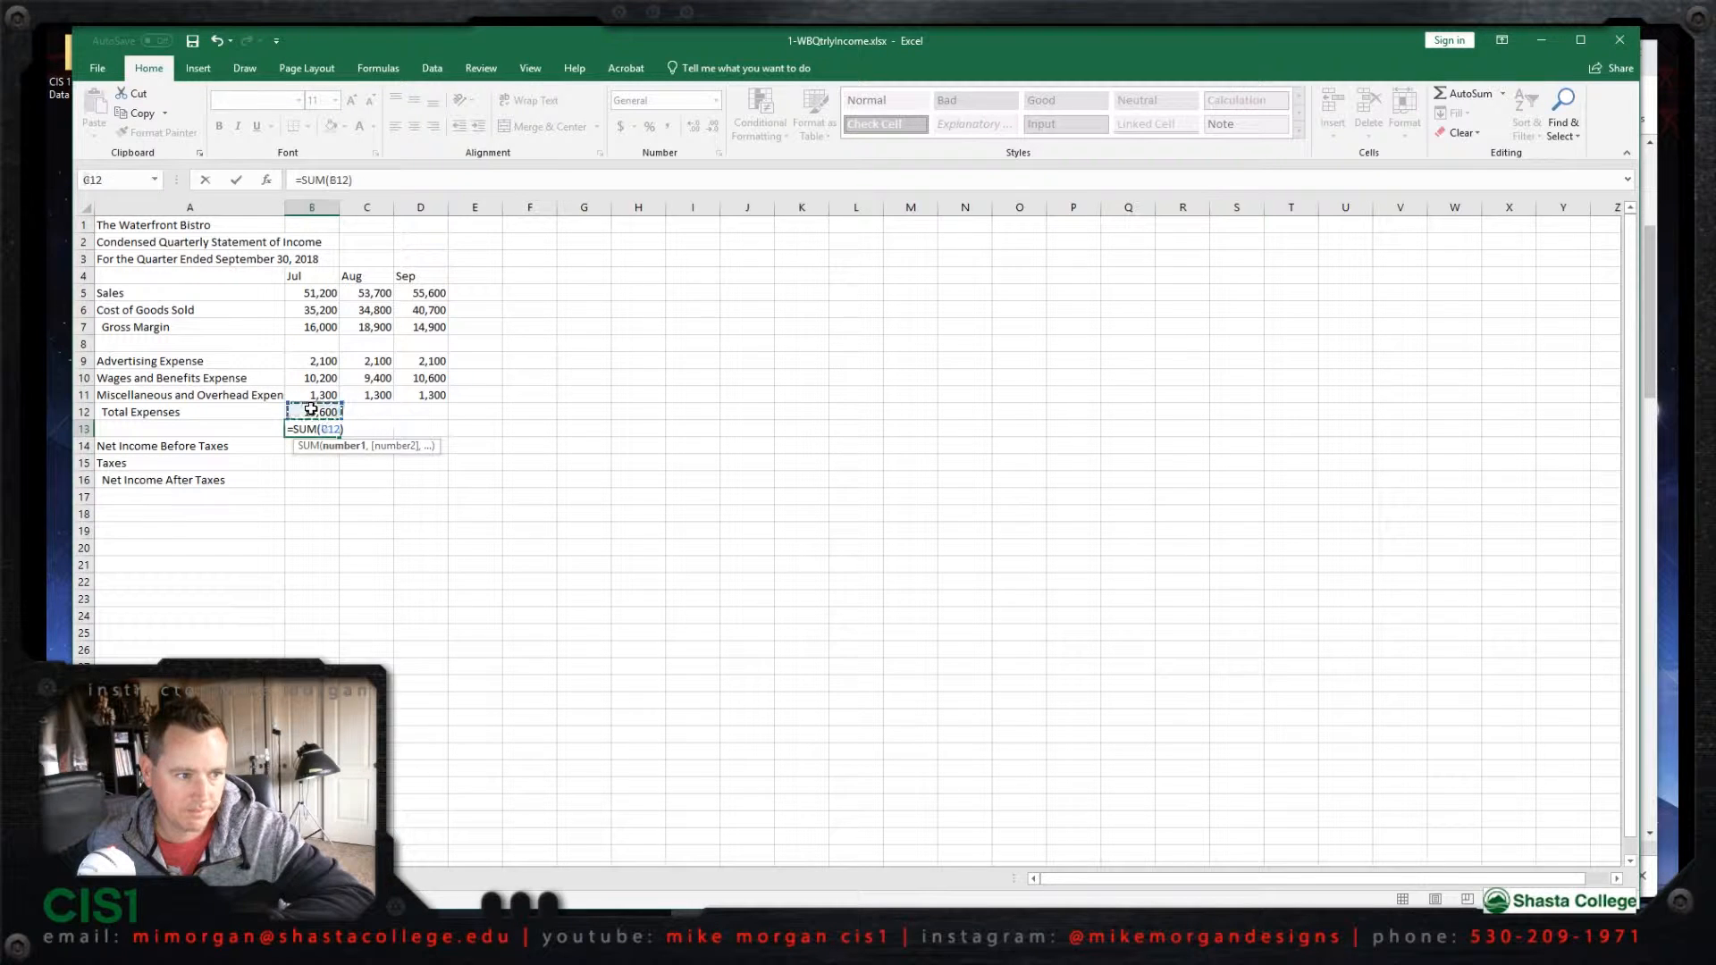
pyautogui.press('Right')
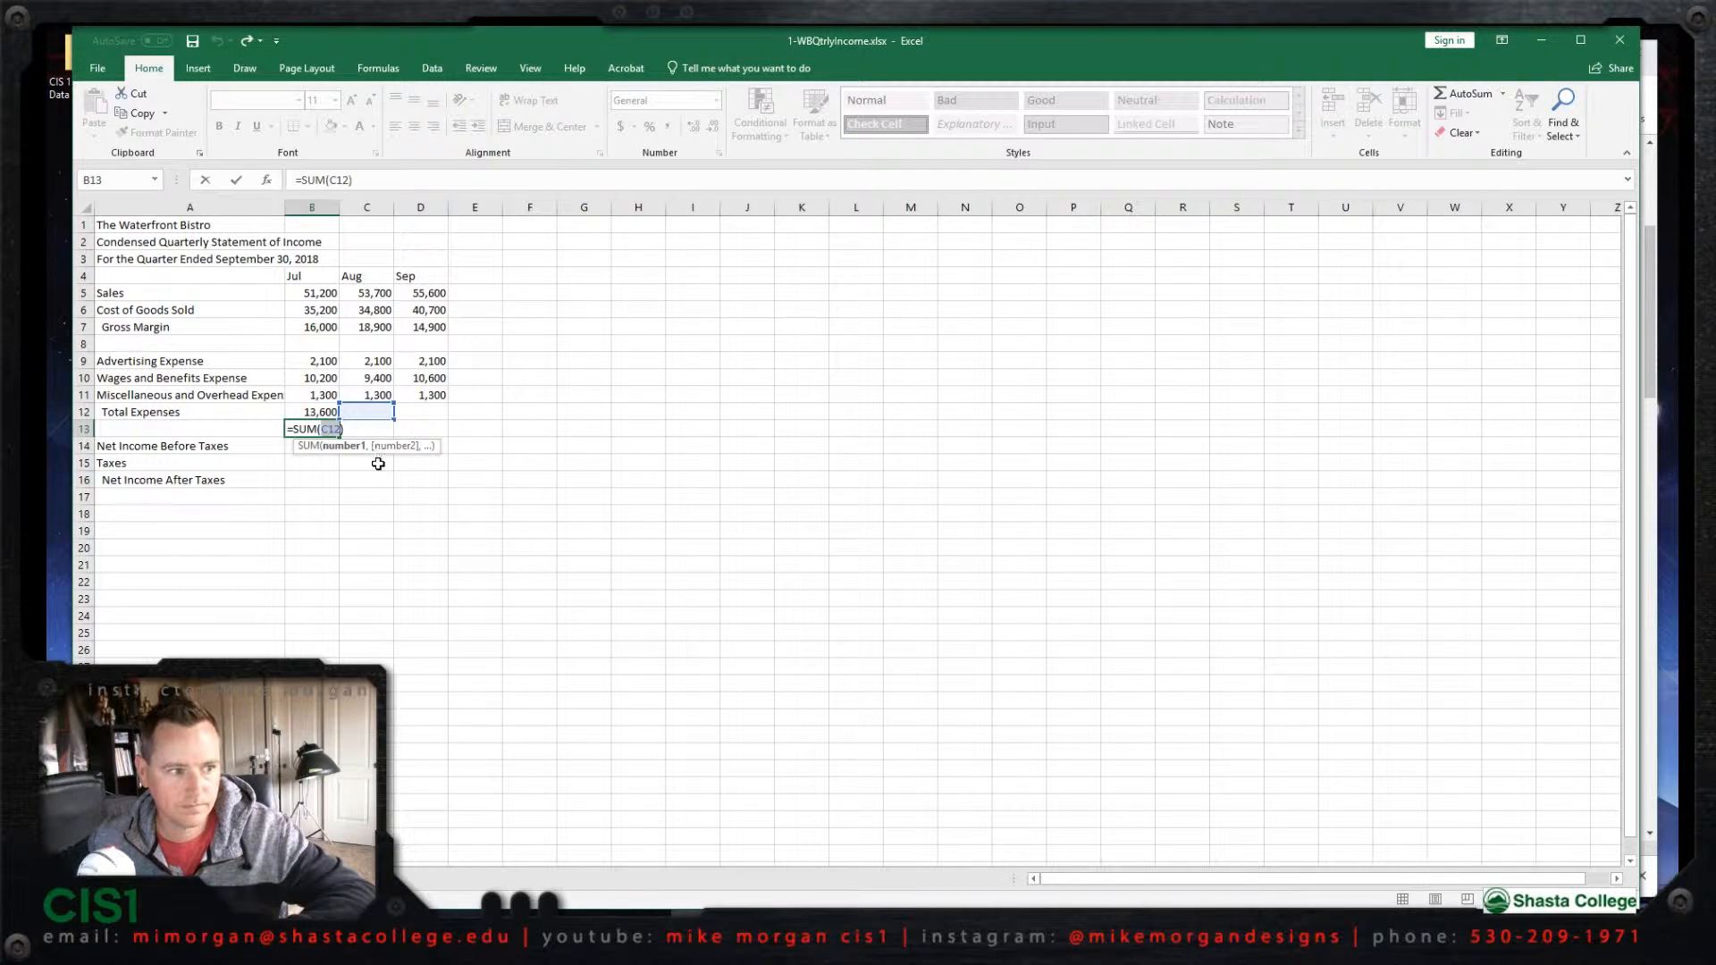
pyautogui.click(316, 414)
pyautogui.click(474, 463)
pyautogui.click(606, 498)
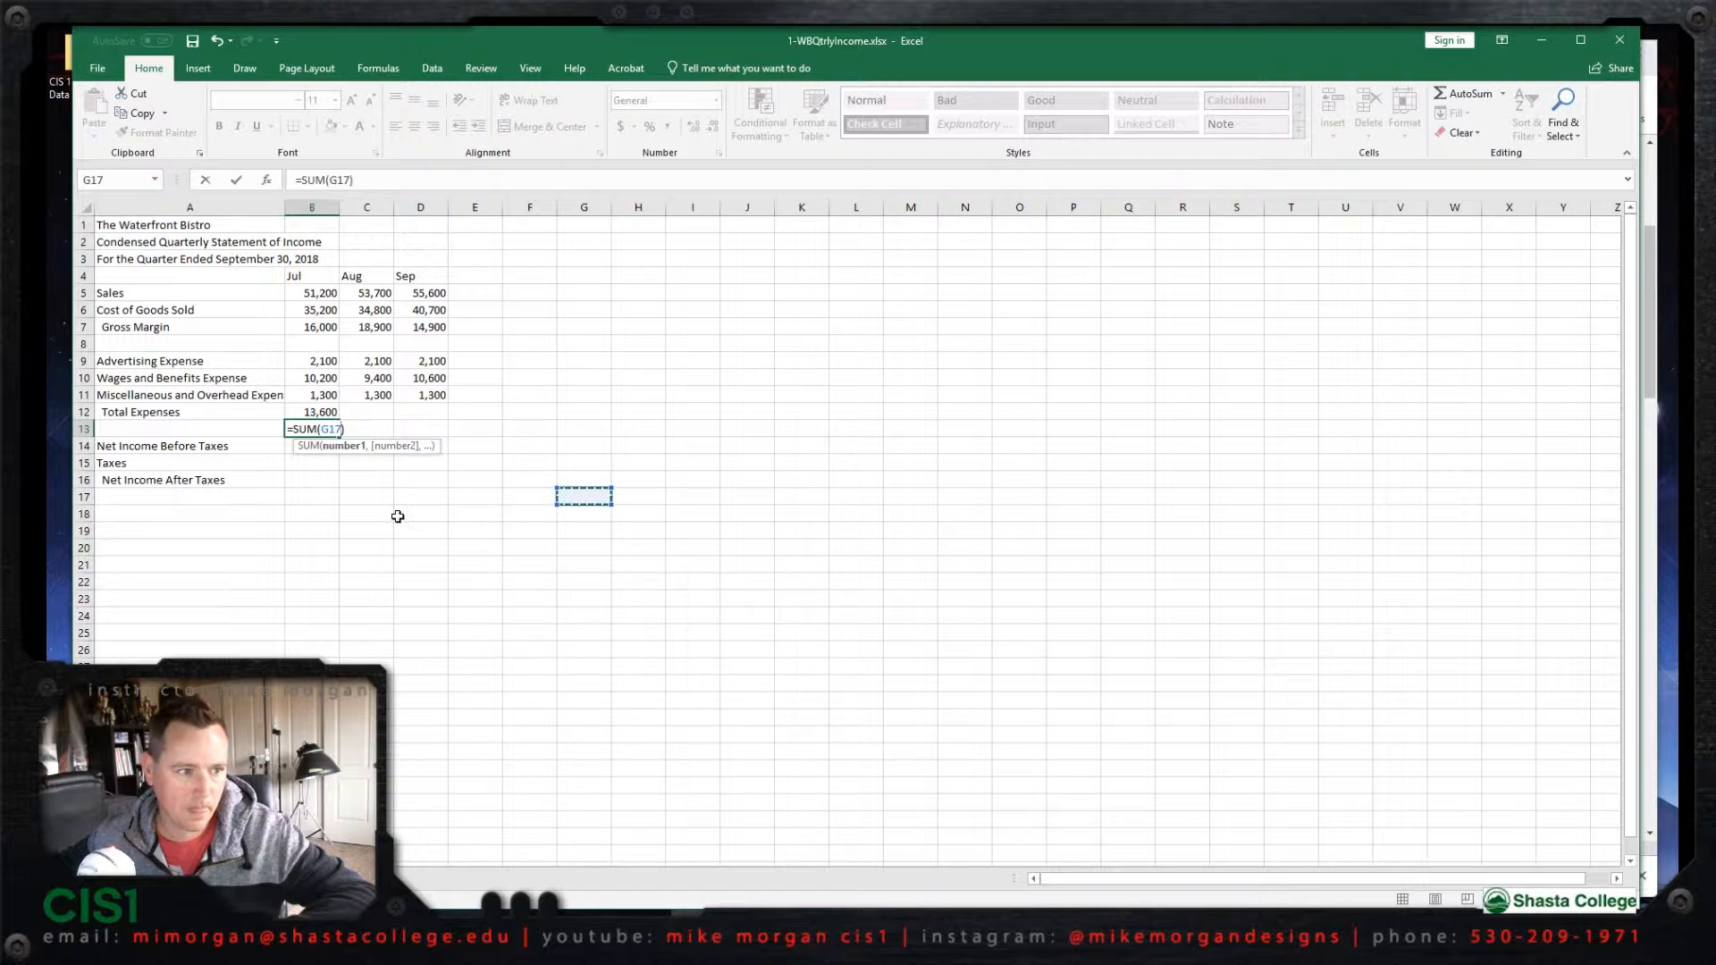
pyautogui.click(400, 517)
pyautogui.click(335, 412)
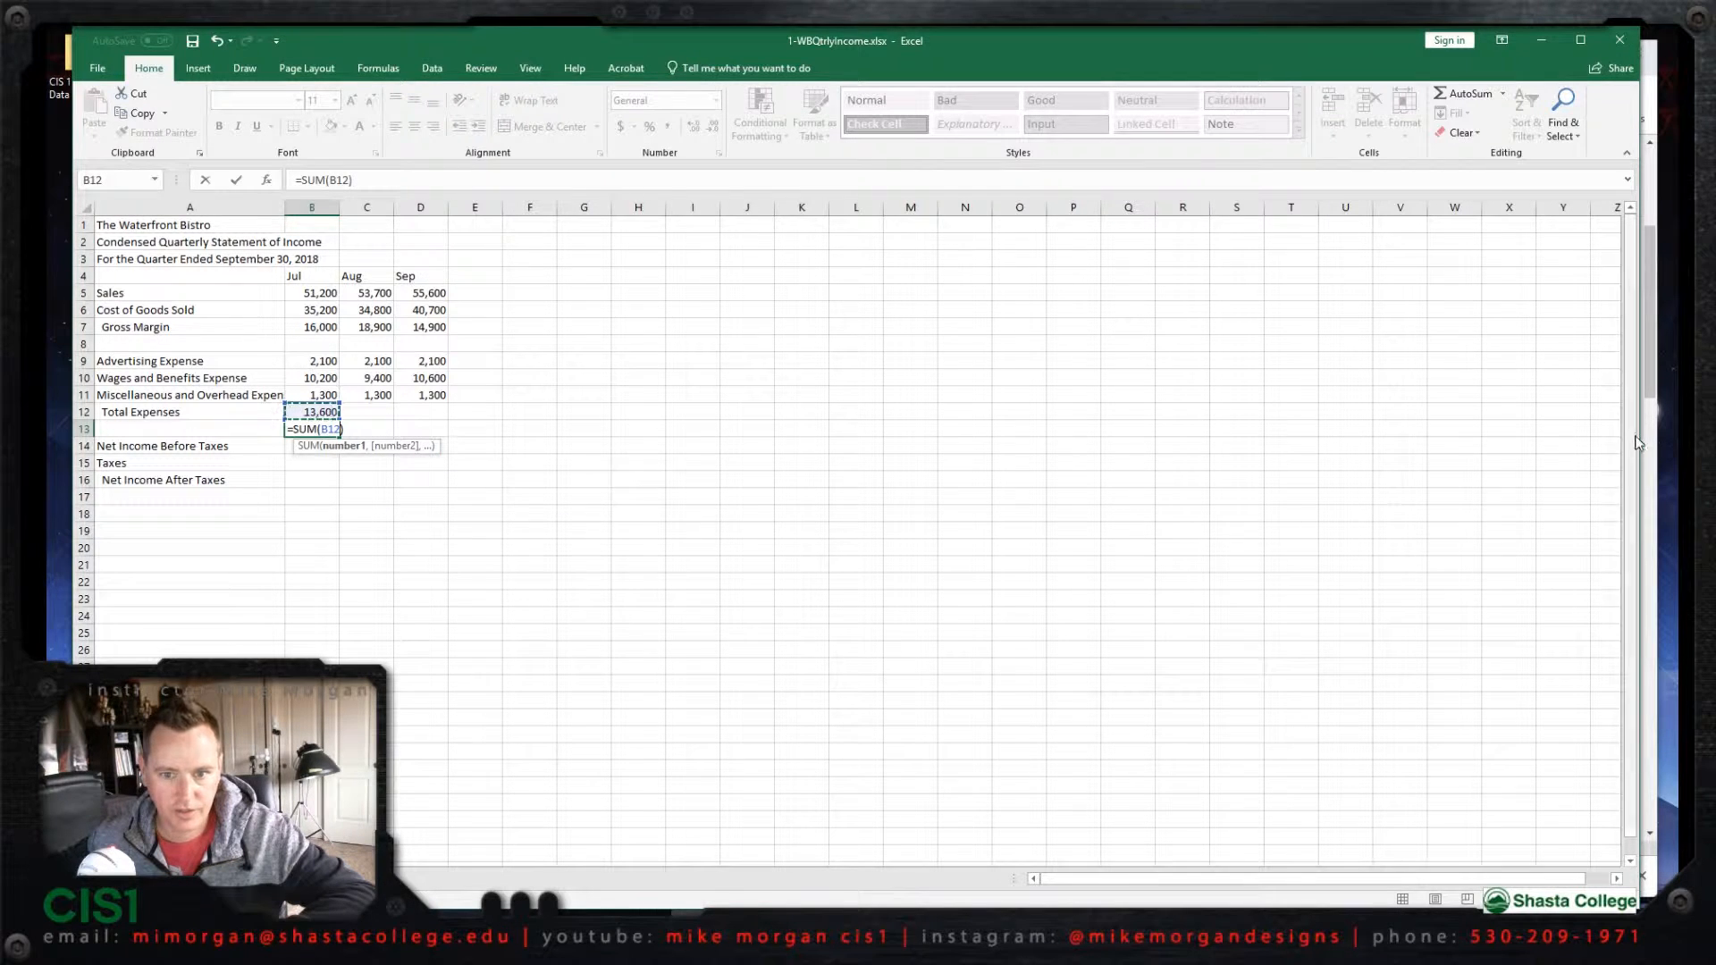
pyautogui.moveTo(1643, 436); pyautogui.dragTo(692, 435)
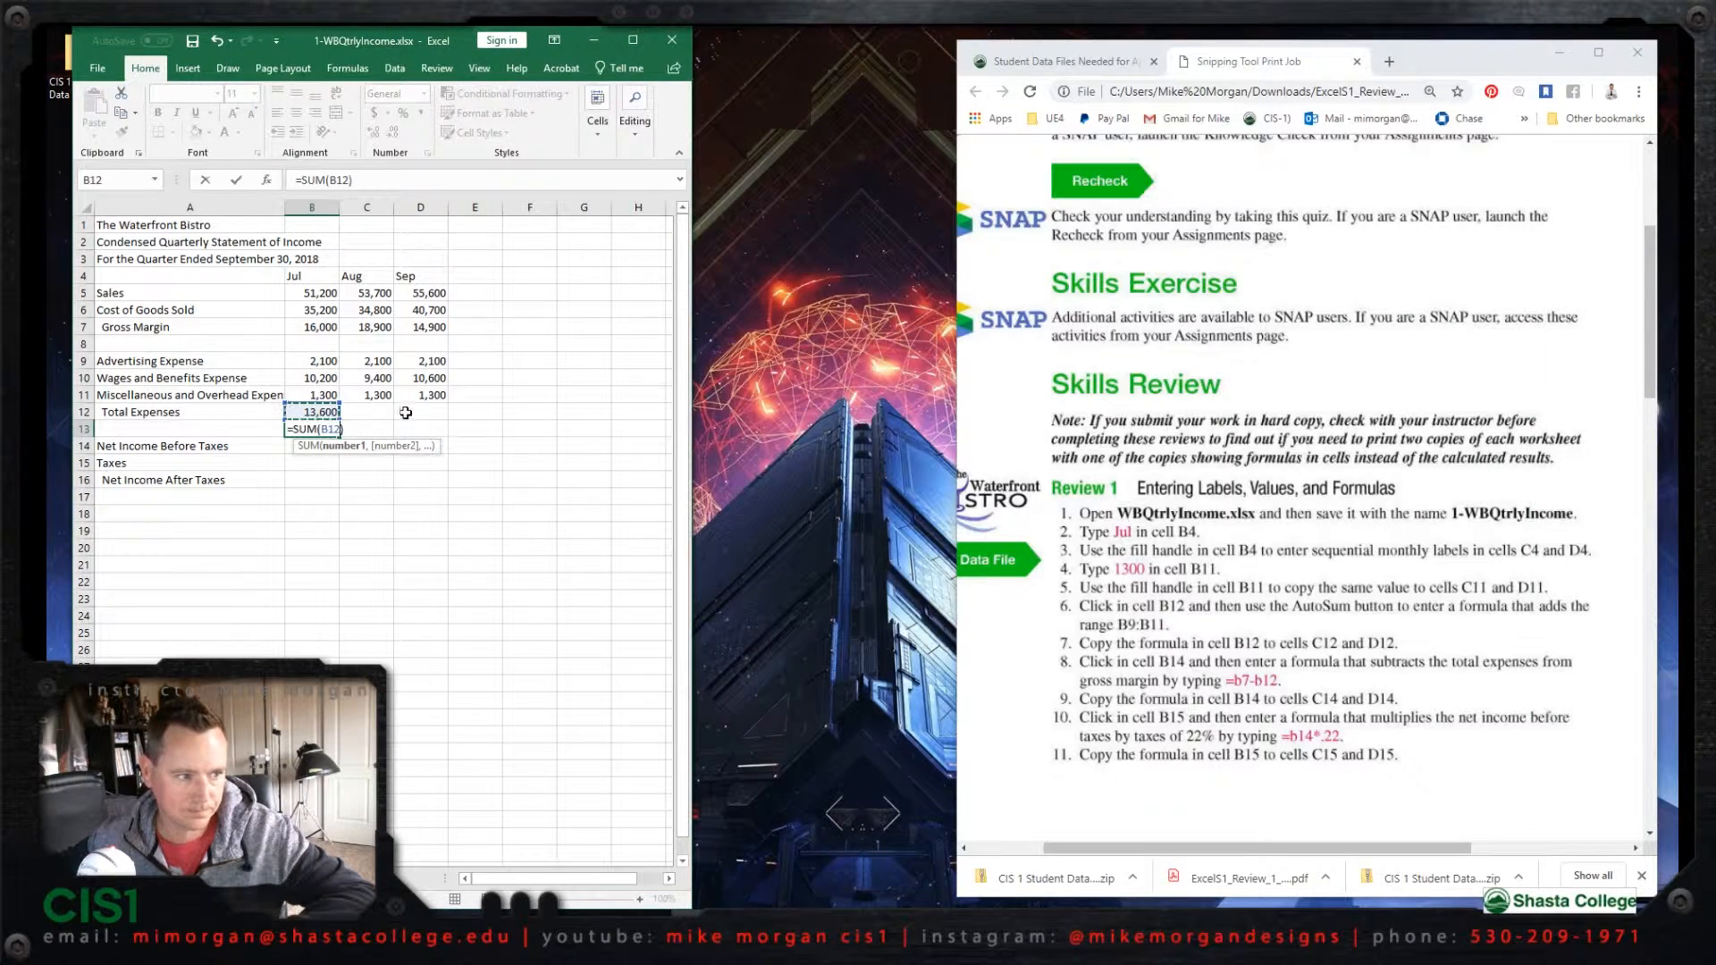
pyautogui.press('Return')
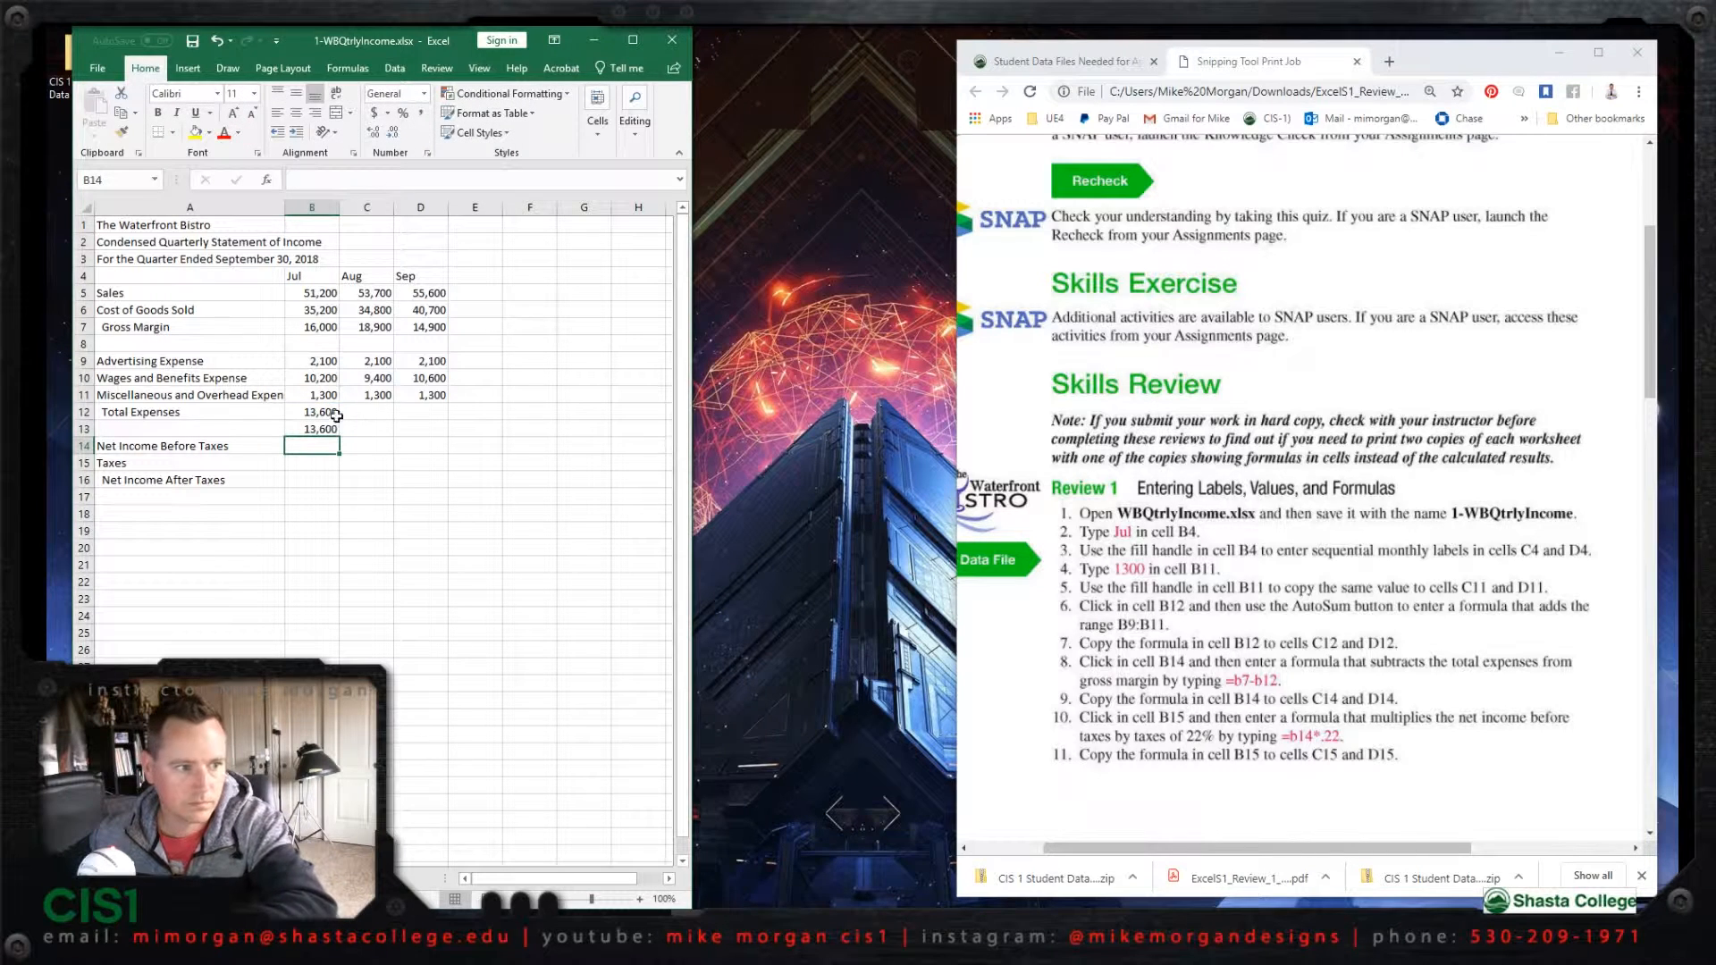
pyautogui.hotkey('ctrl', 'z')
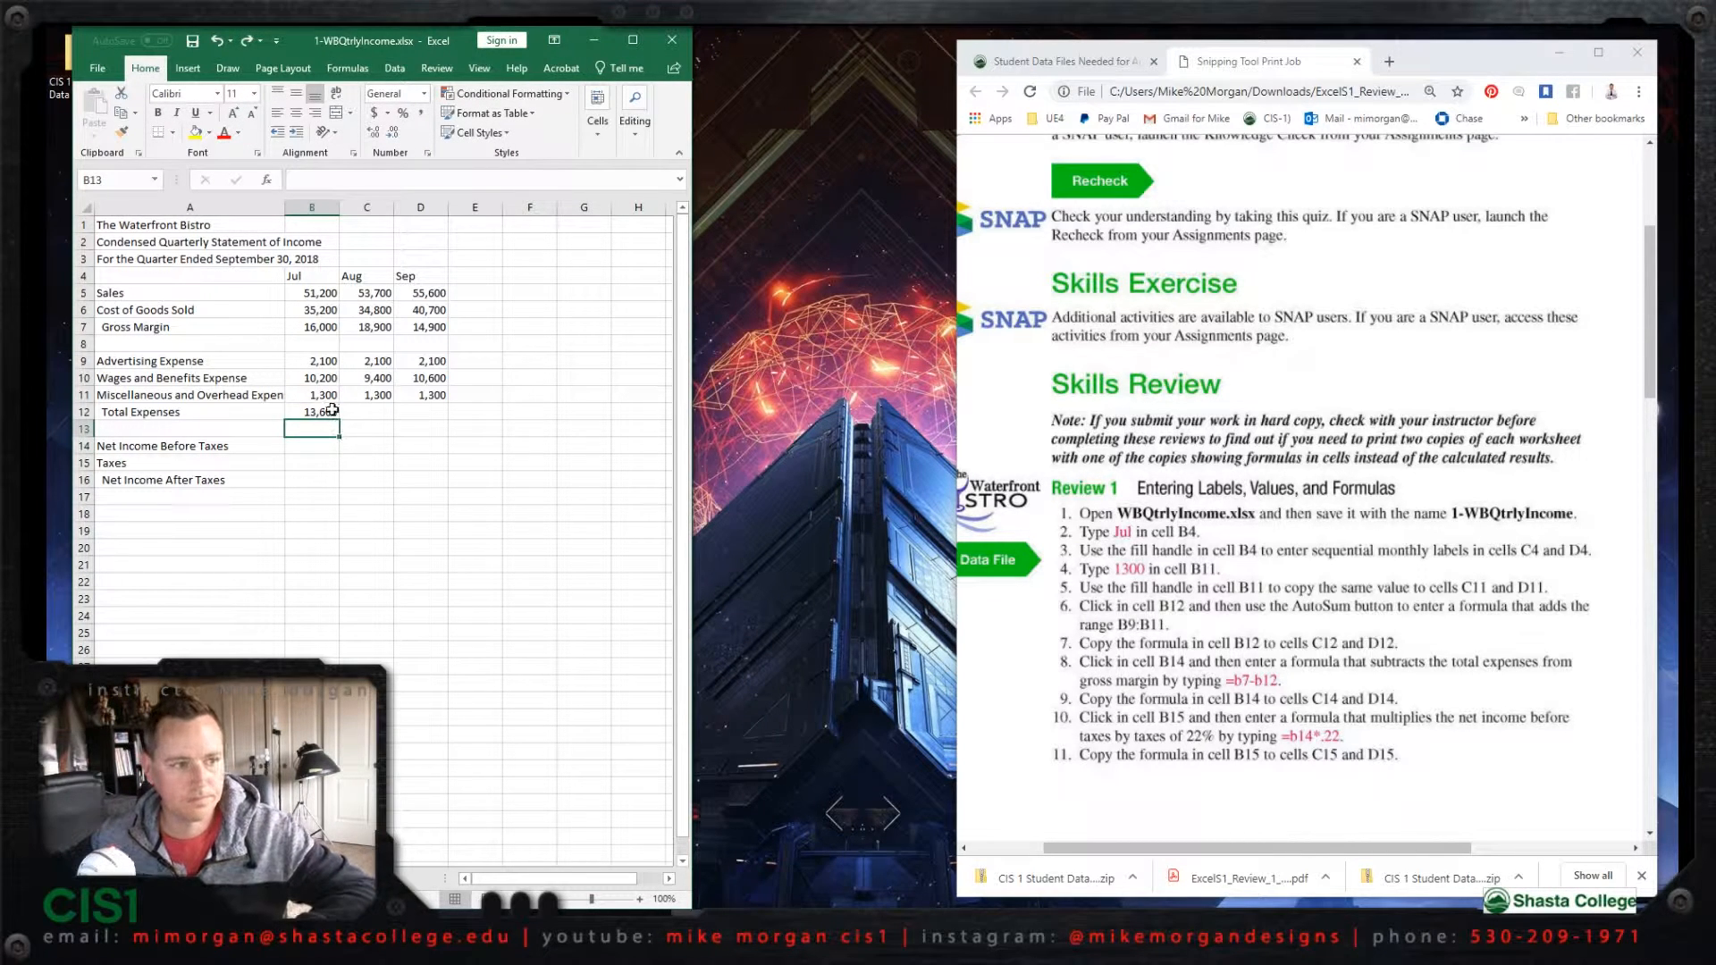
# Step: Copy the Total Expenses formula in cell B12 across to C12 and D12 with the fill handle
pyautogui.click(325, 412)
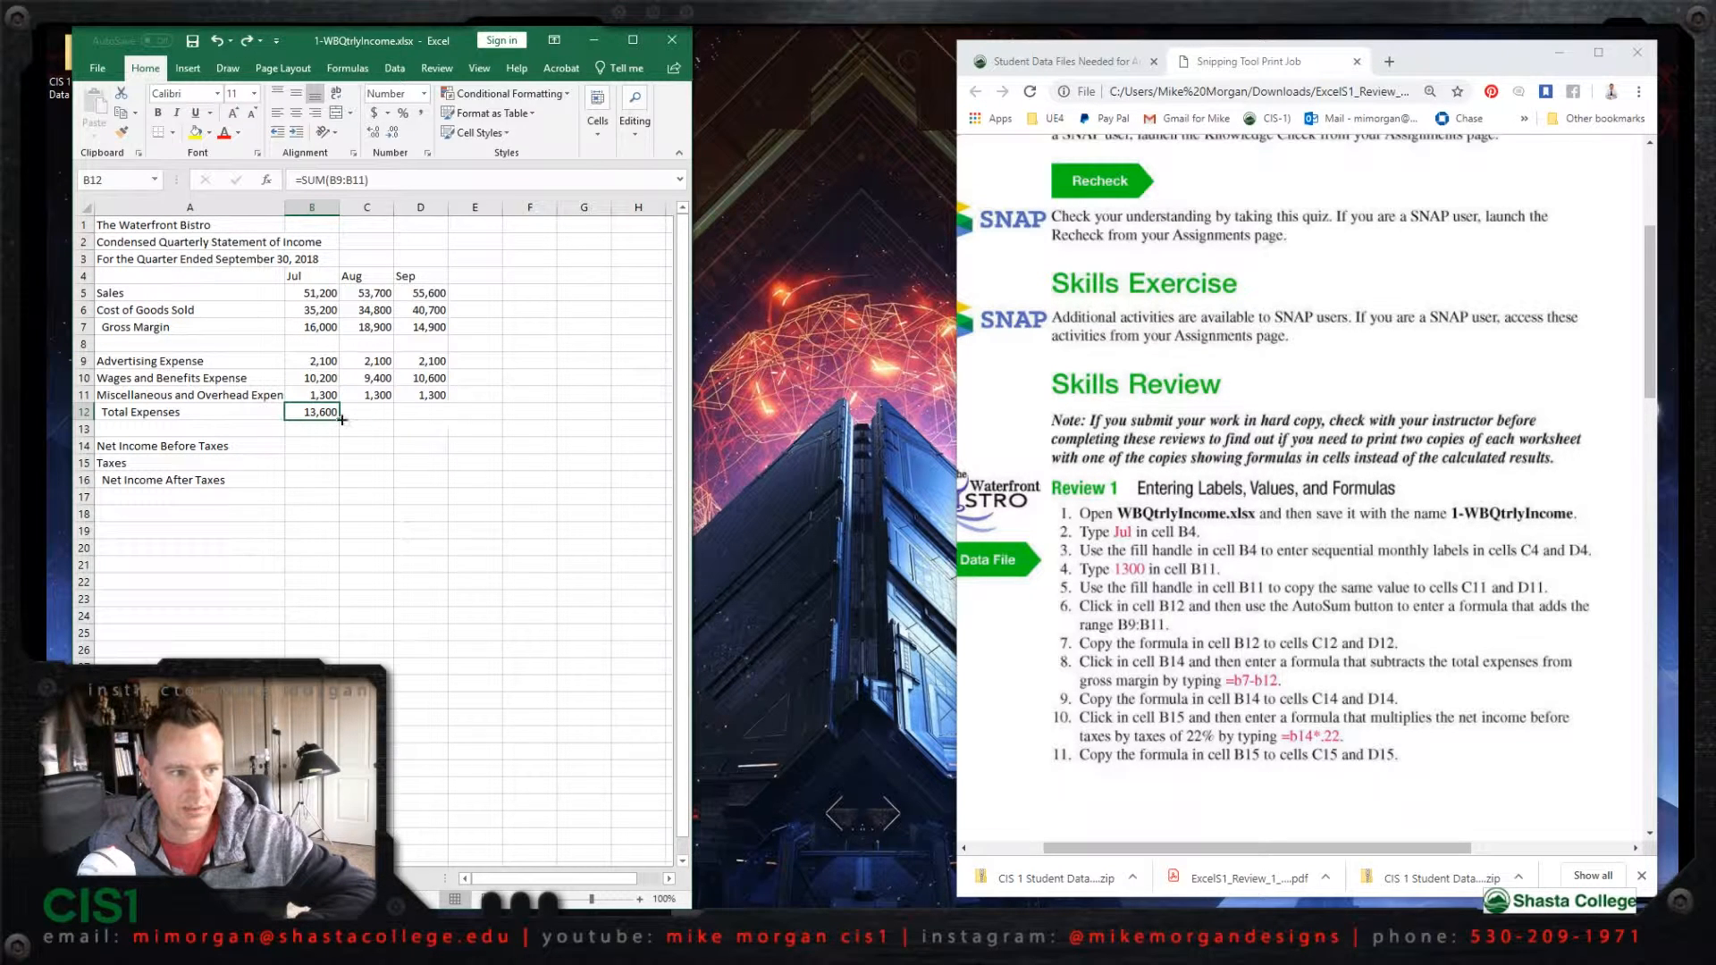
pyautogui.moveTo(338, 421); pyautogui.dragTo(446, 421)
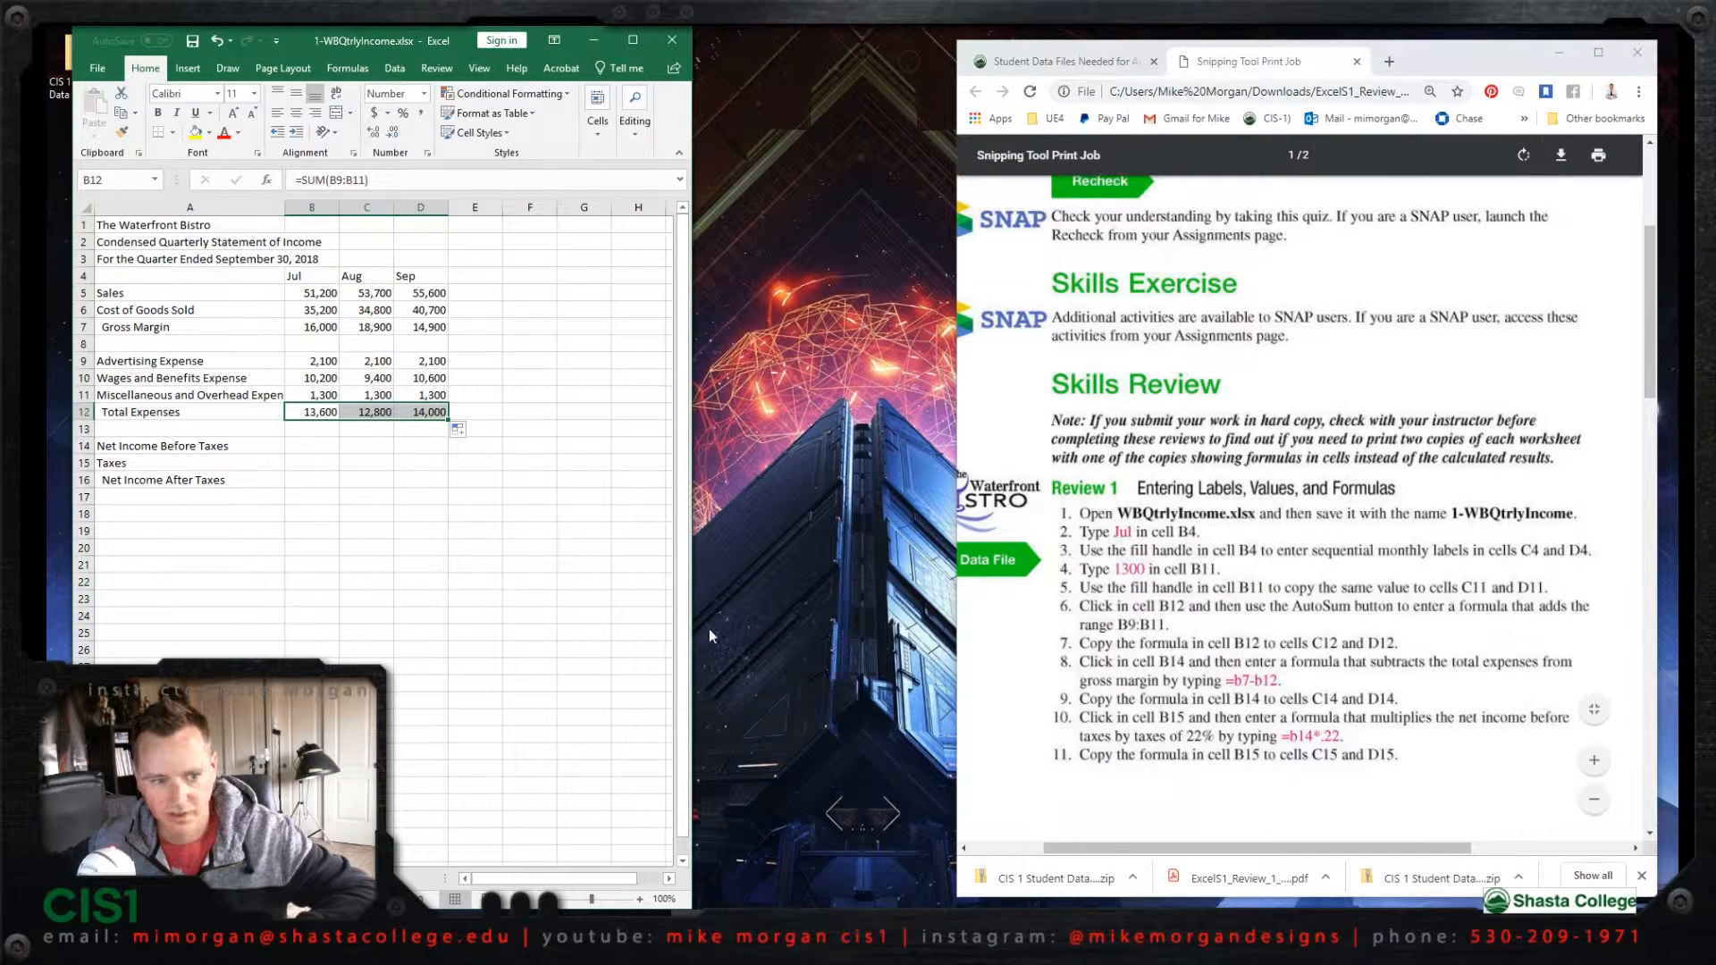
# Step: Enter =b7-b12 in cell B14 for Net Income Before Taxes and fill the formula across to D14
pyautogui.moveTo(691, 628); pyautogui.dragTo(945, 627)
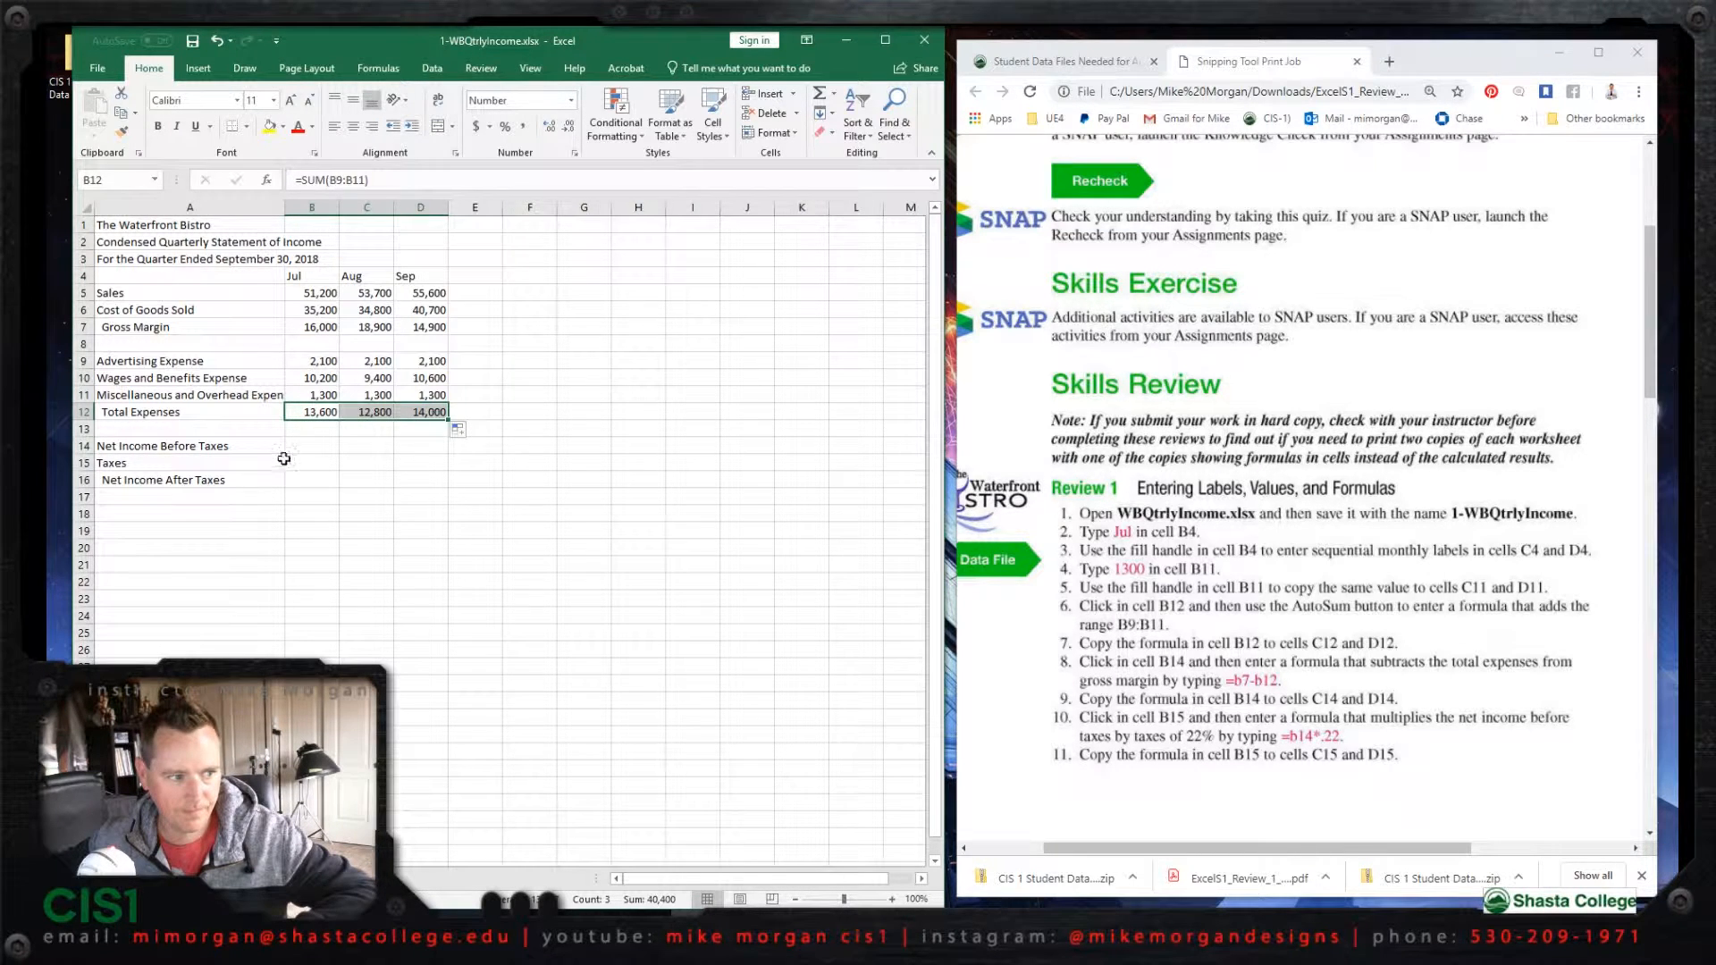
pyautogui.click(307, 444)
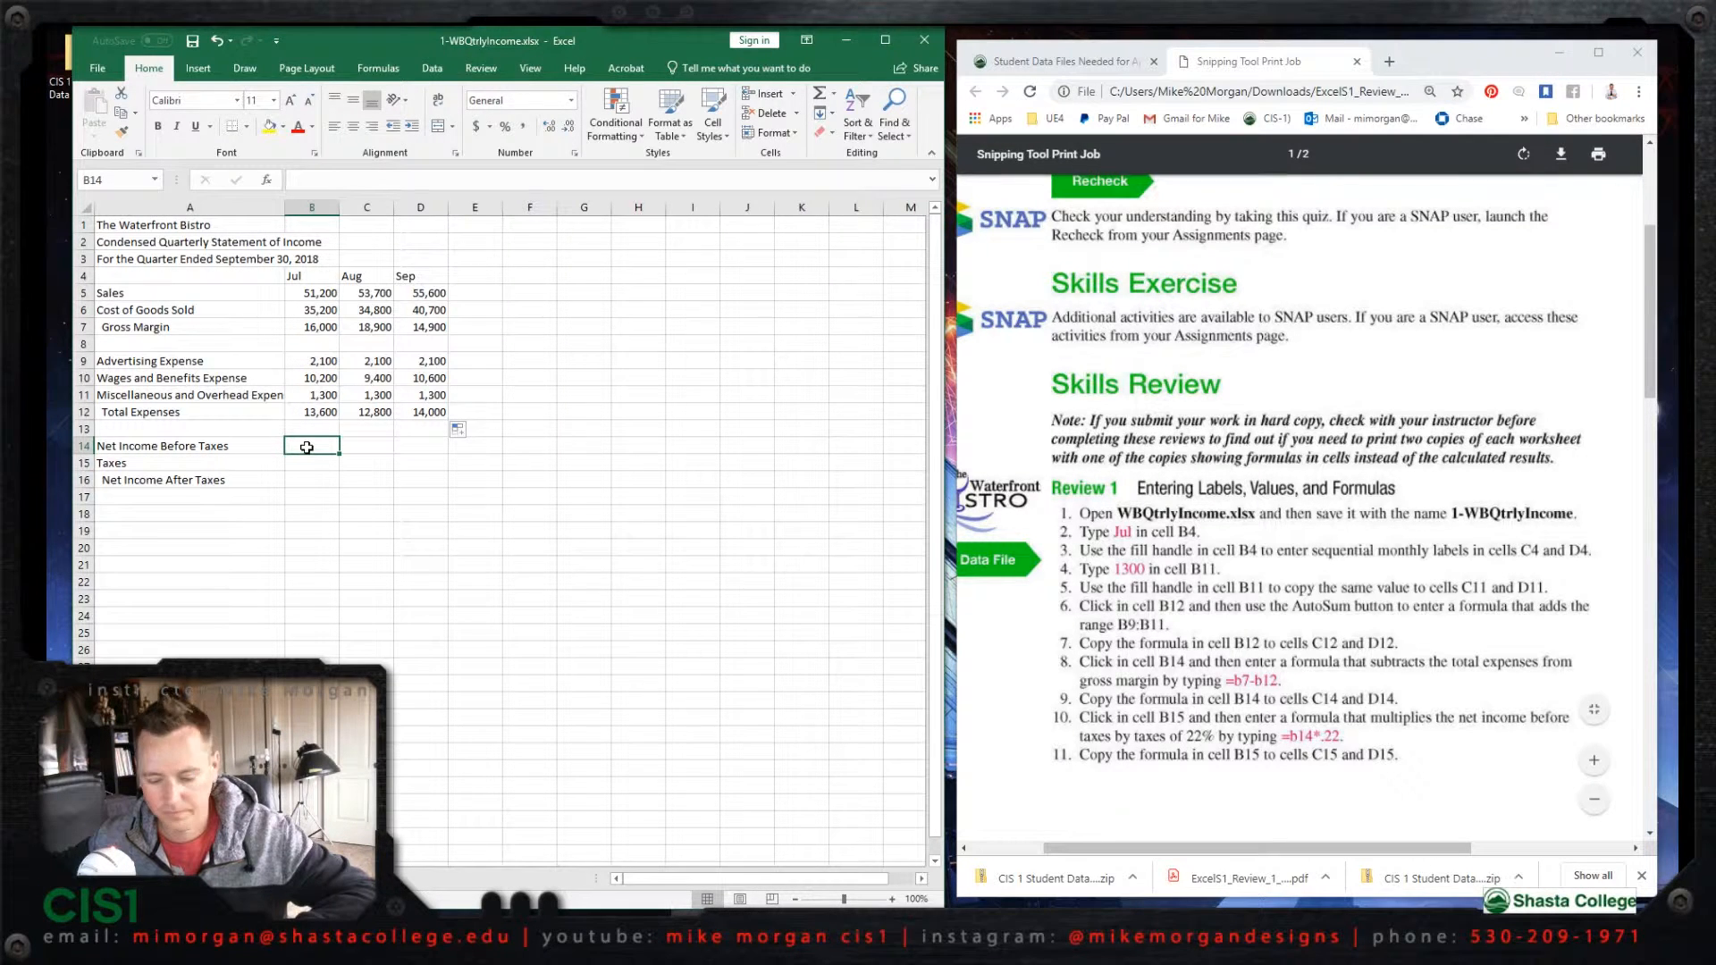
pyautogui.write('=')
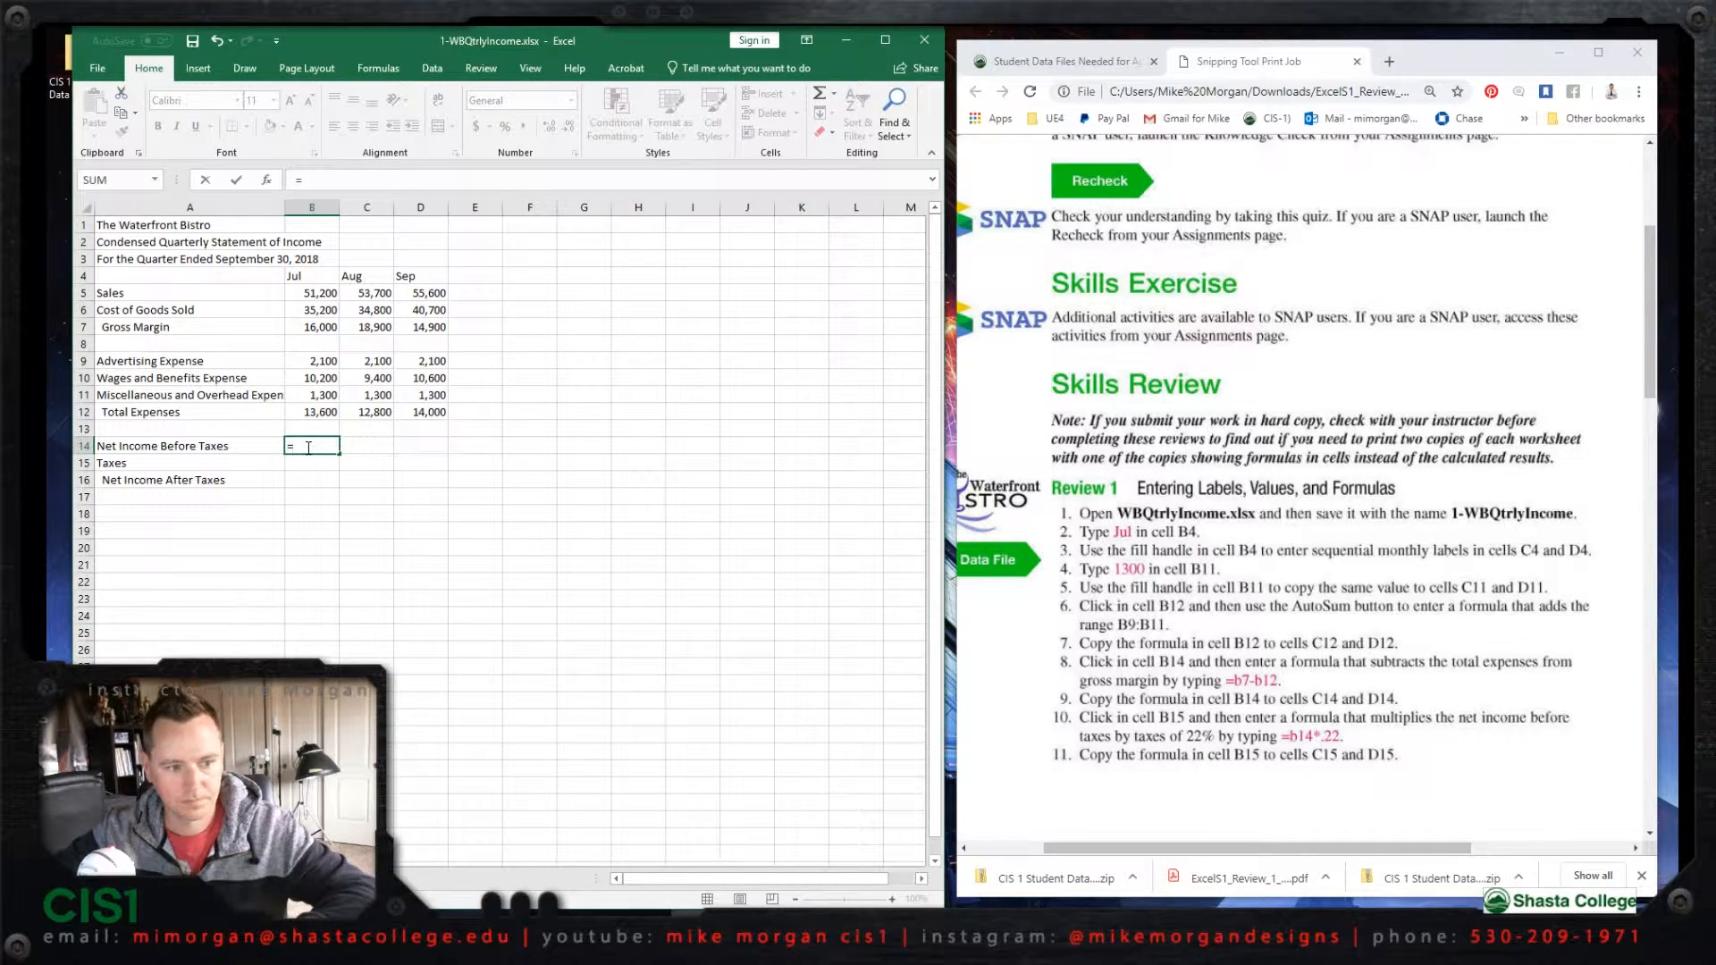
pyautogui.write('b')
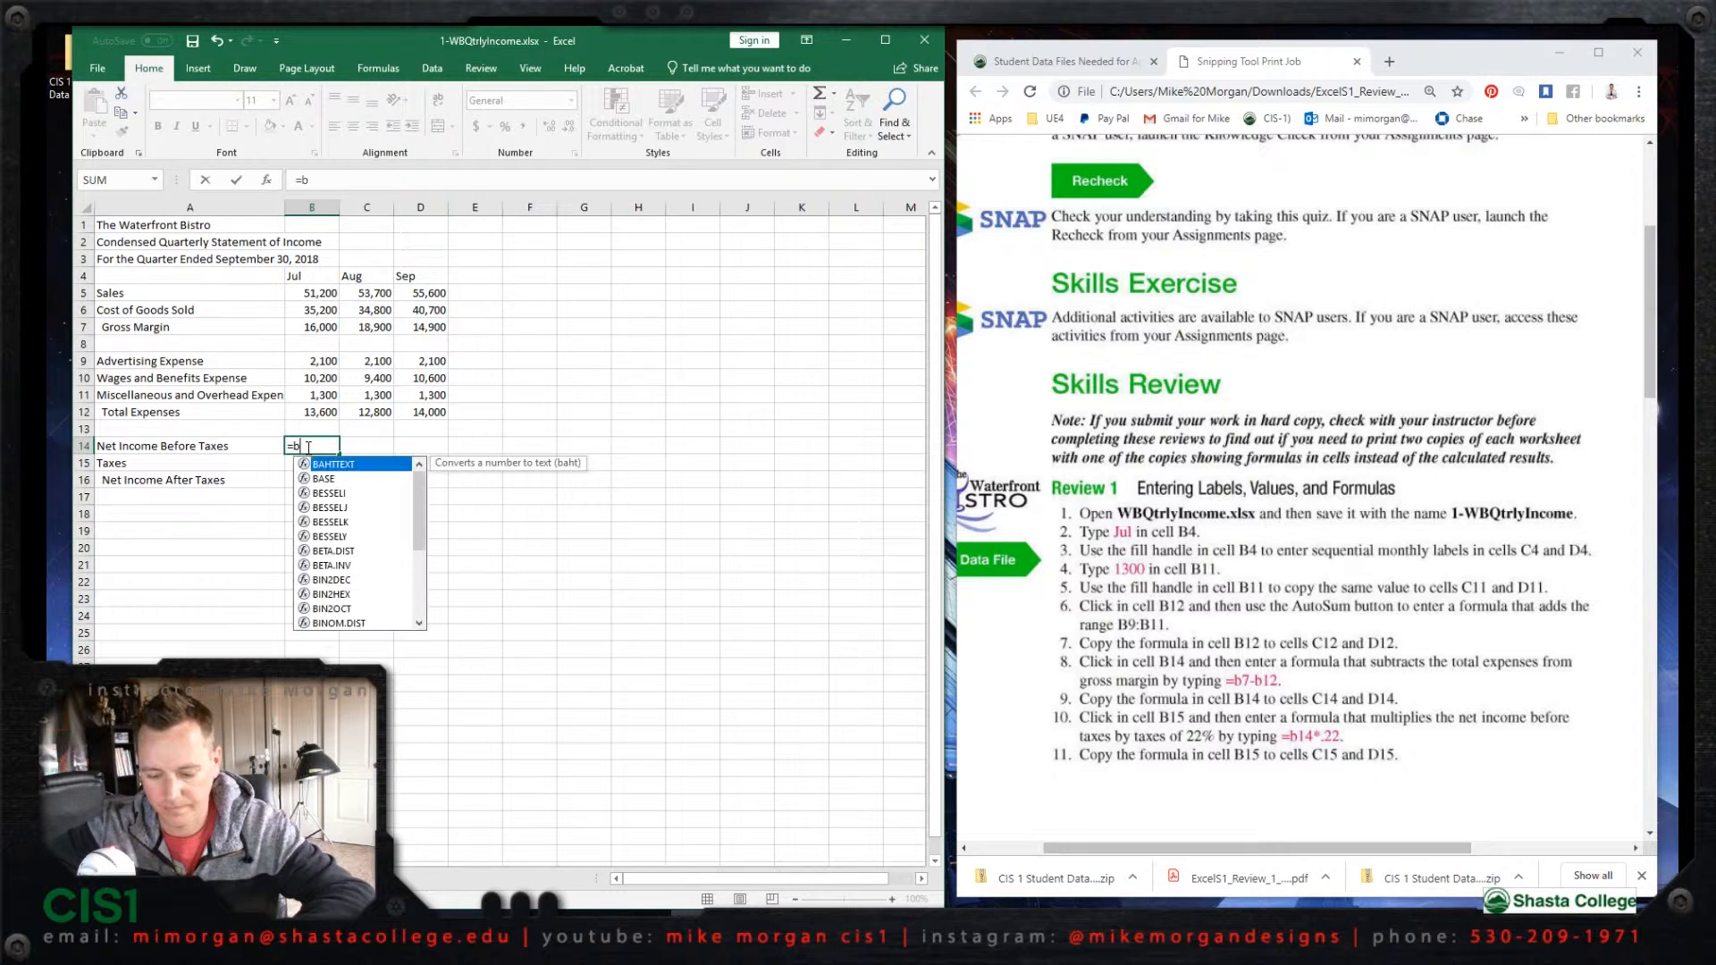
pyautogui.write('7')
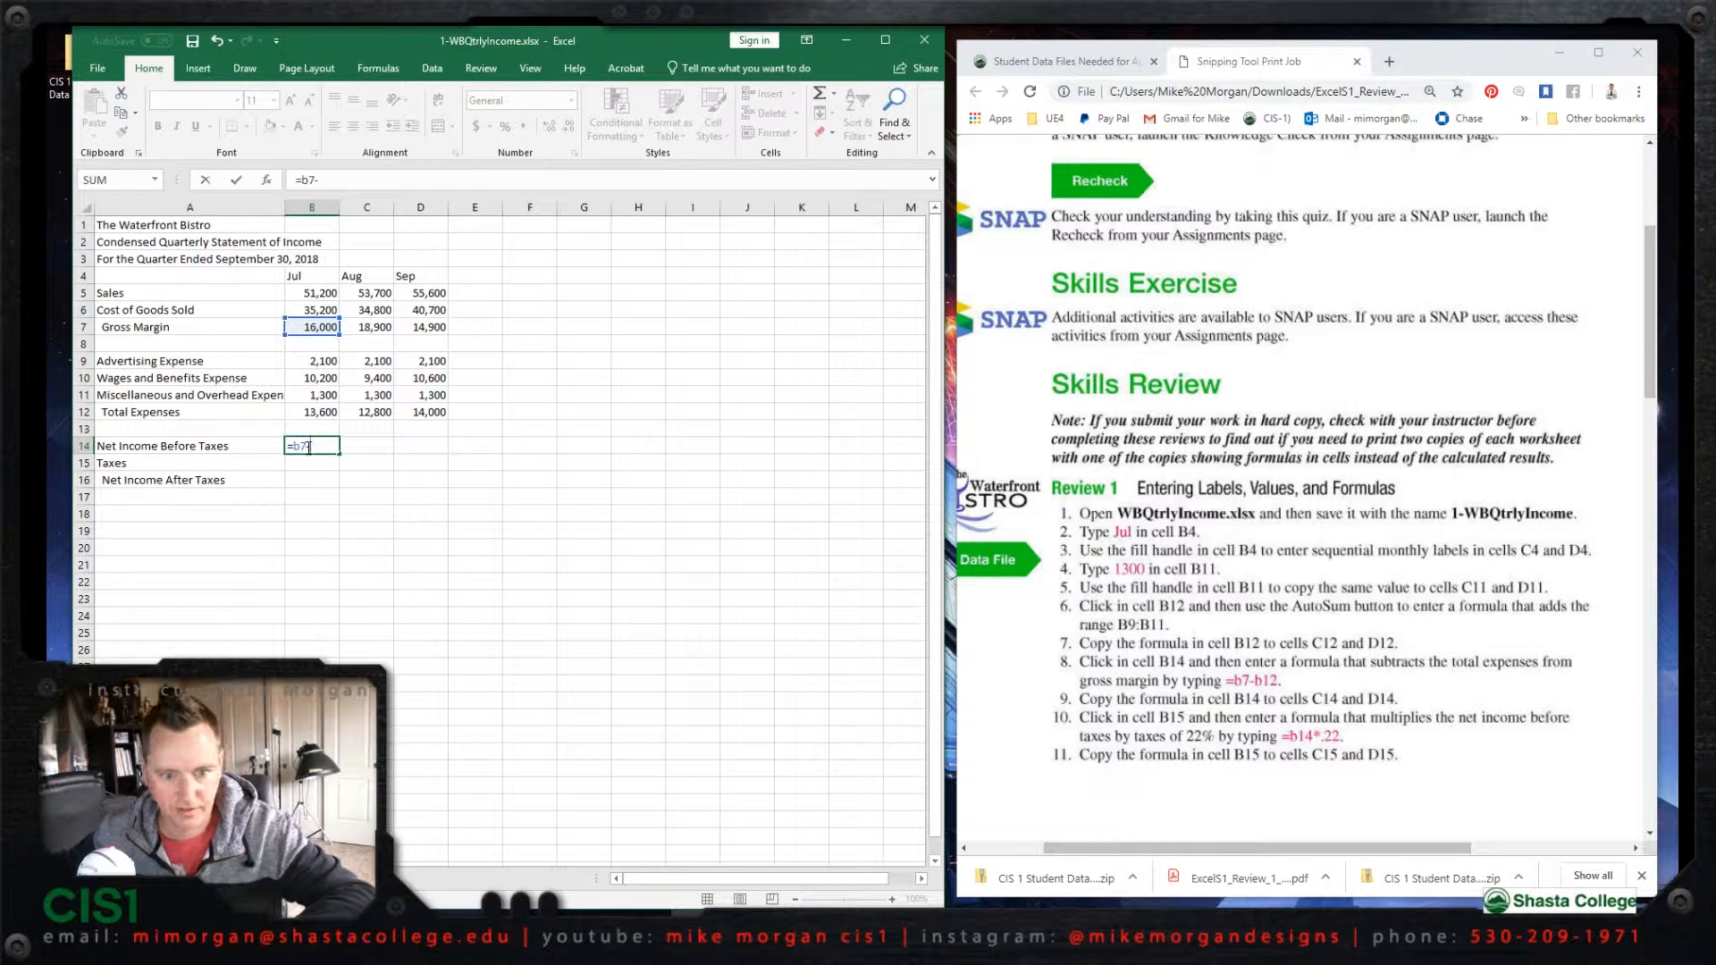
pyautogui.write('-b12')
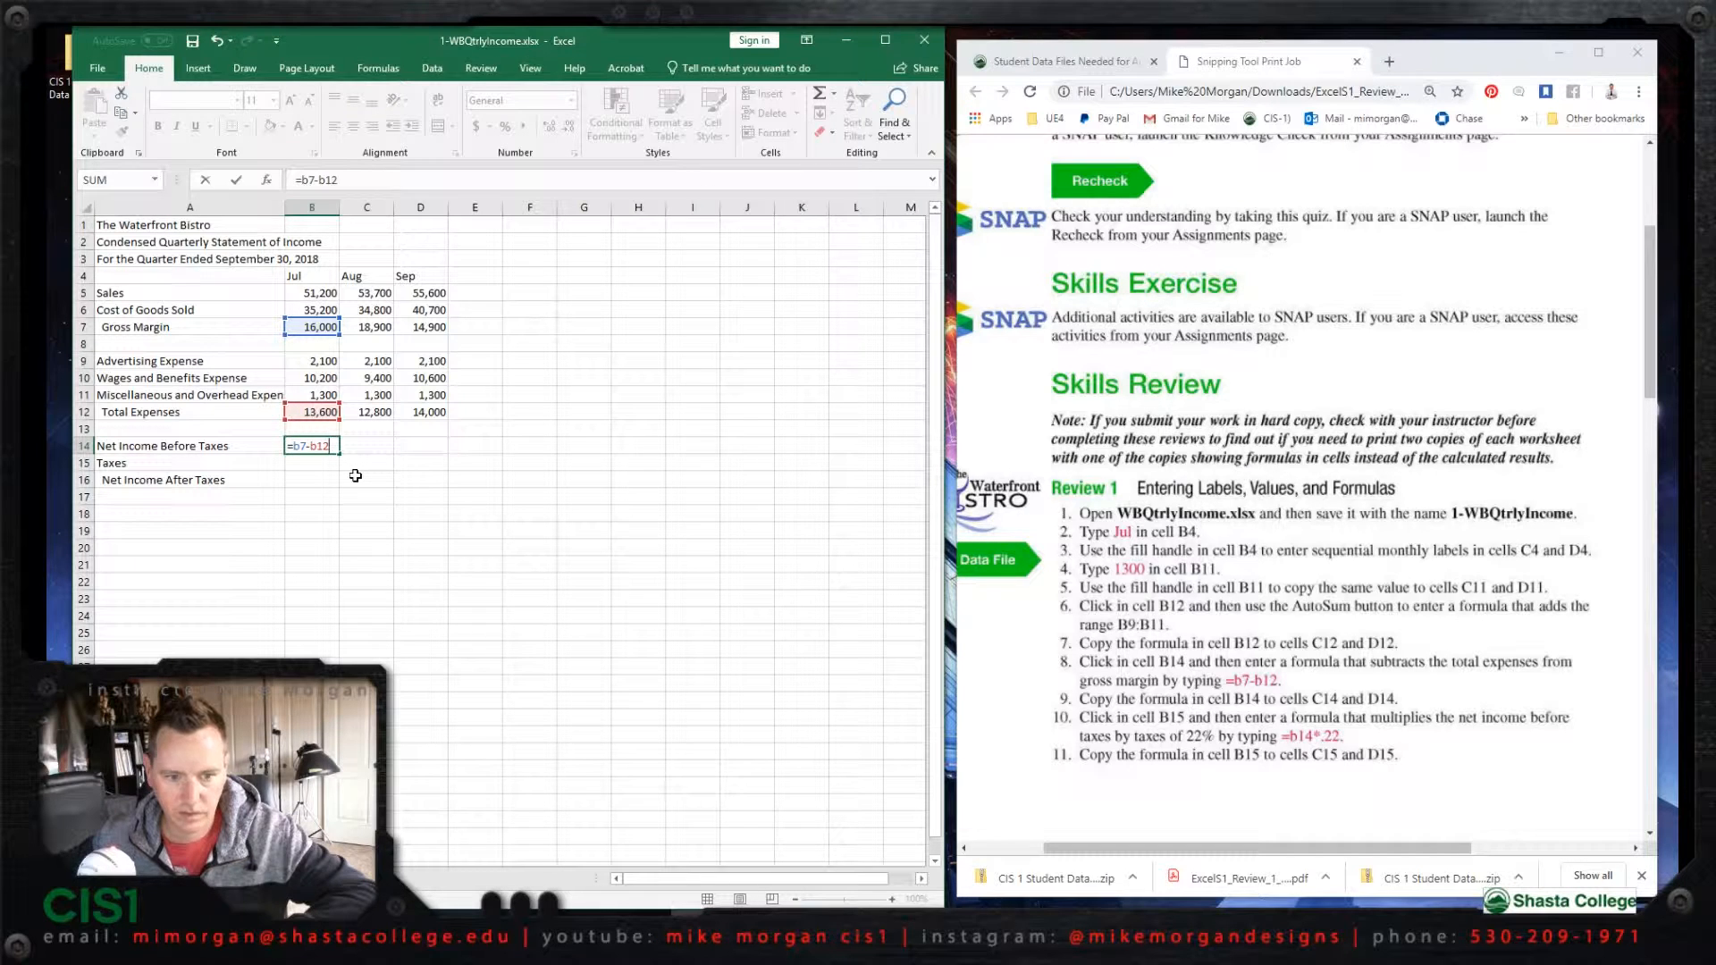
pyautogui.press('Return')
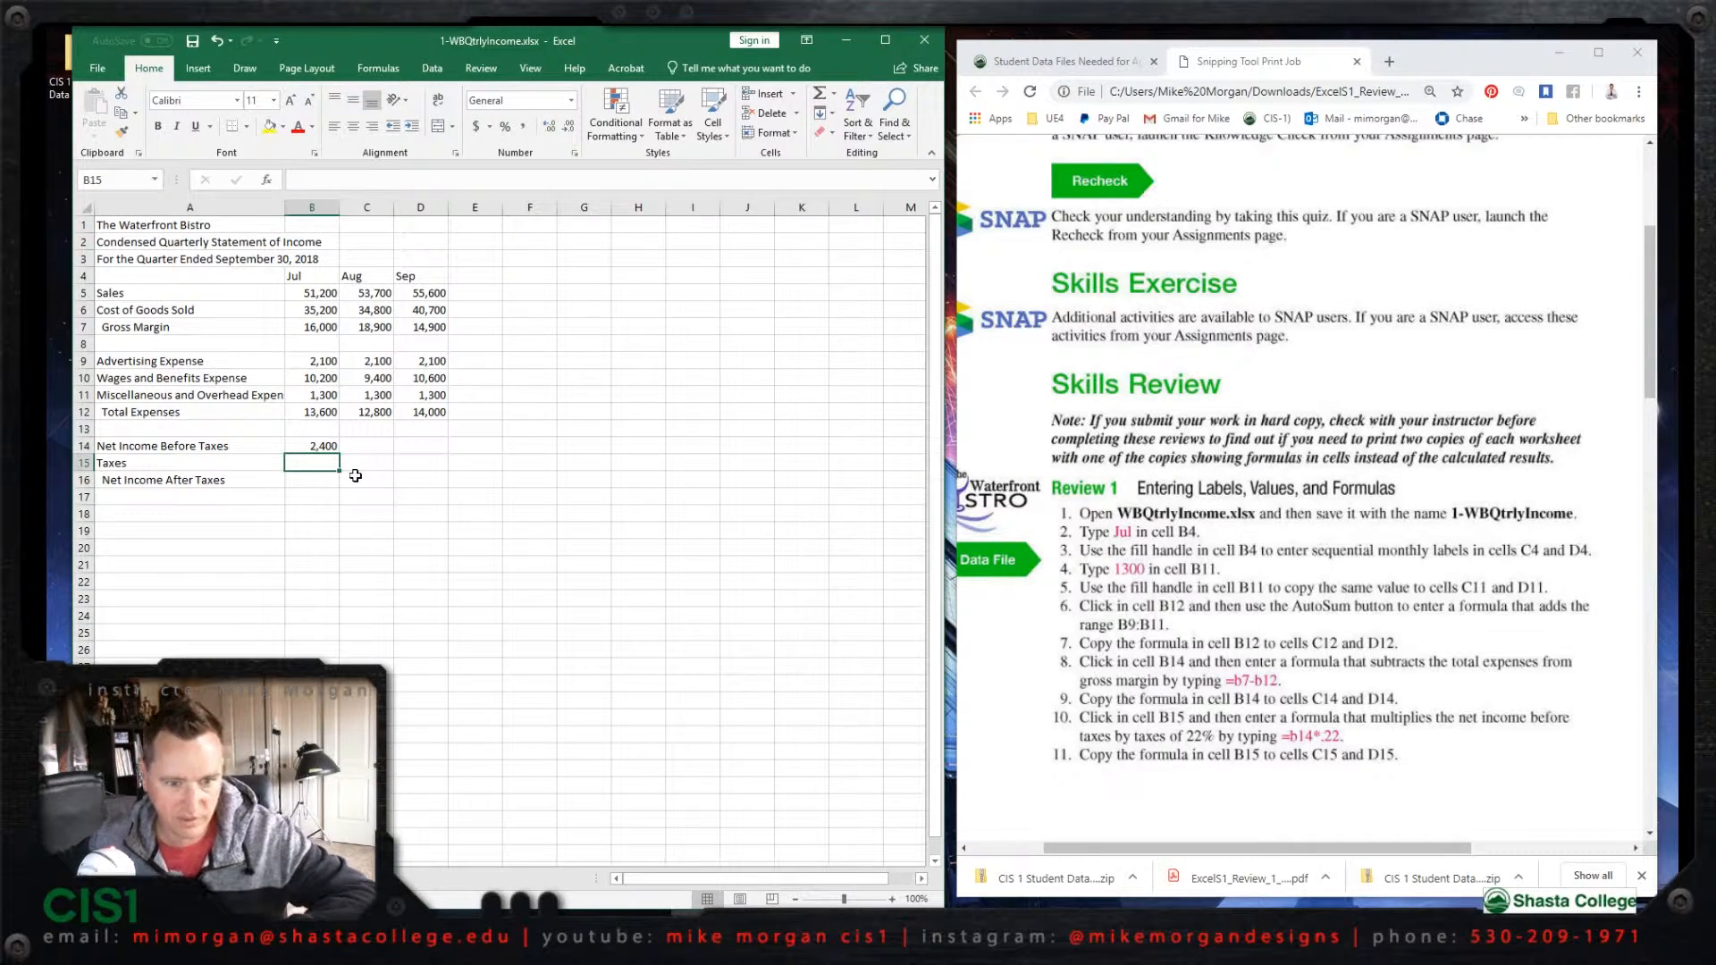
pyautogui.click(333, 445)
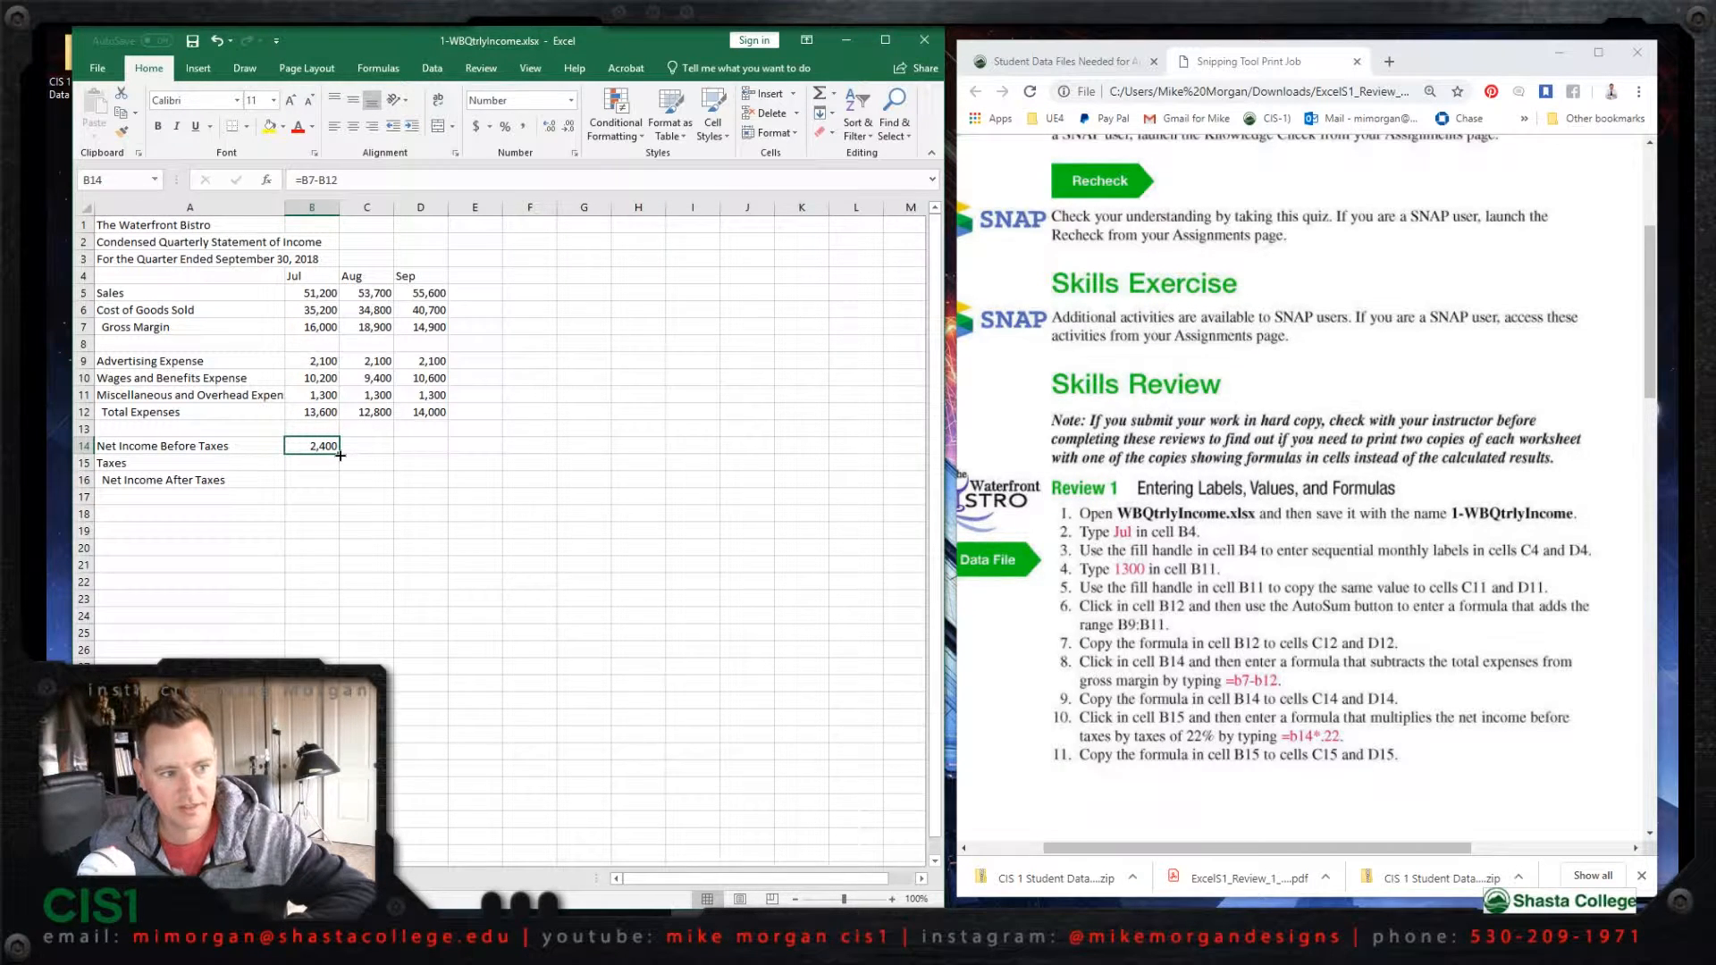
pyautogui.moveTo(340, 455); pyautogui.dragTo(450, 454)
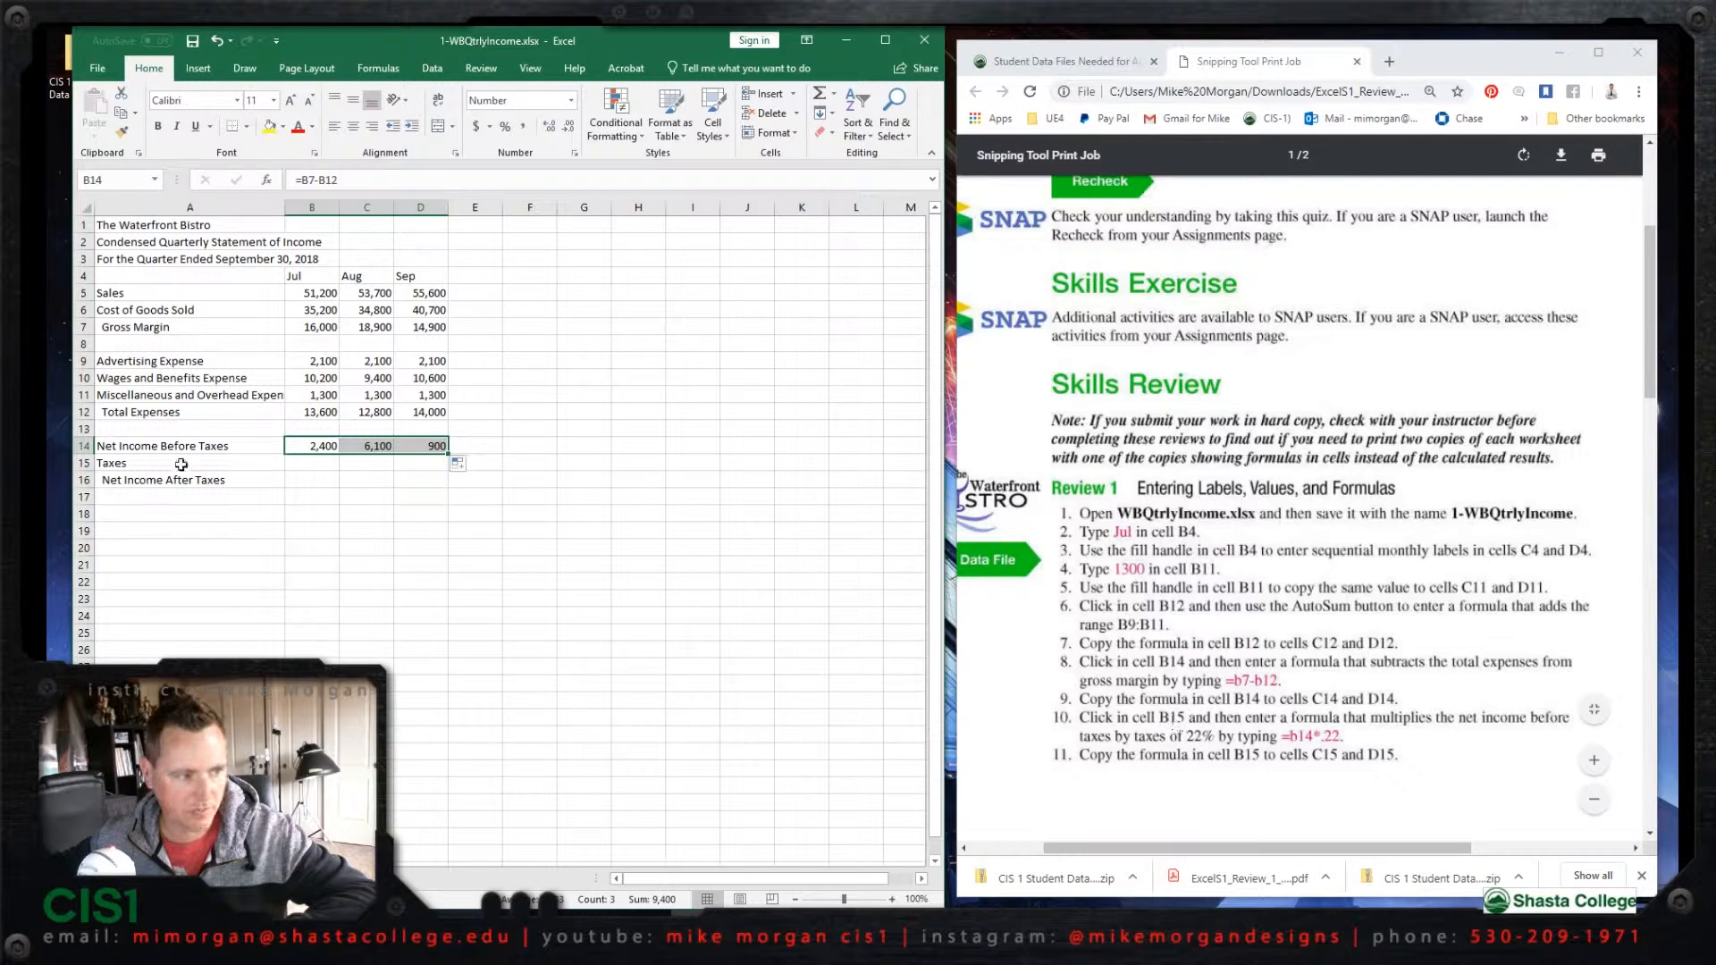
# Step: Enter =b14*.22 in cell B15 to calculate the July taxes and fill the formula across to D15
pyautogui.click(310, 463)
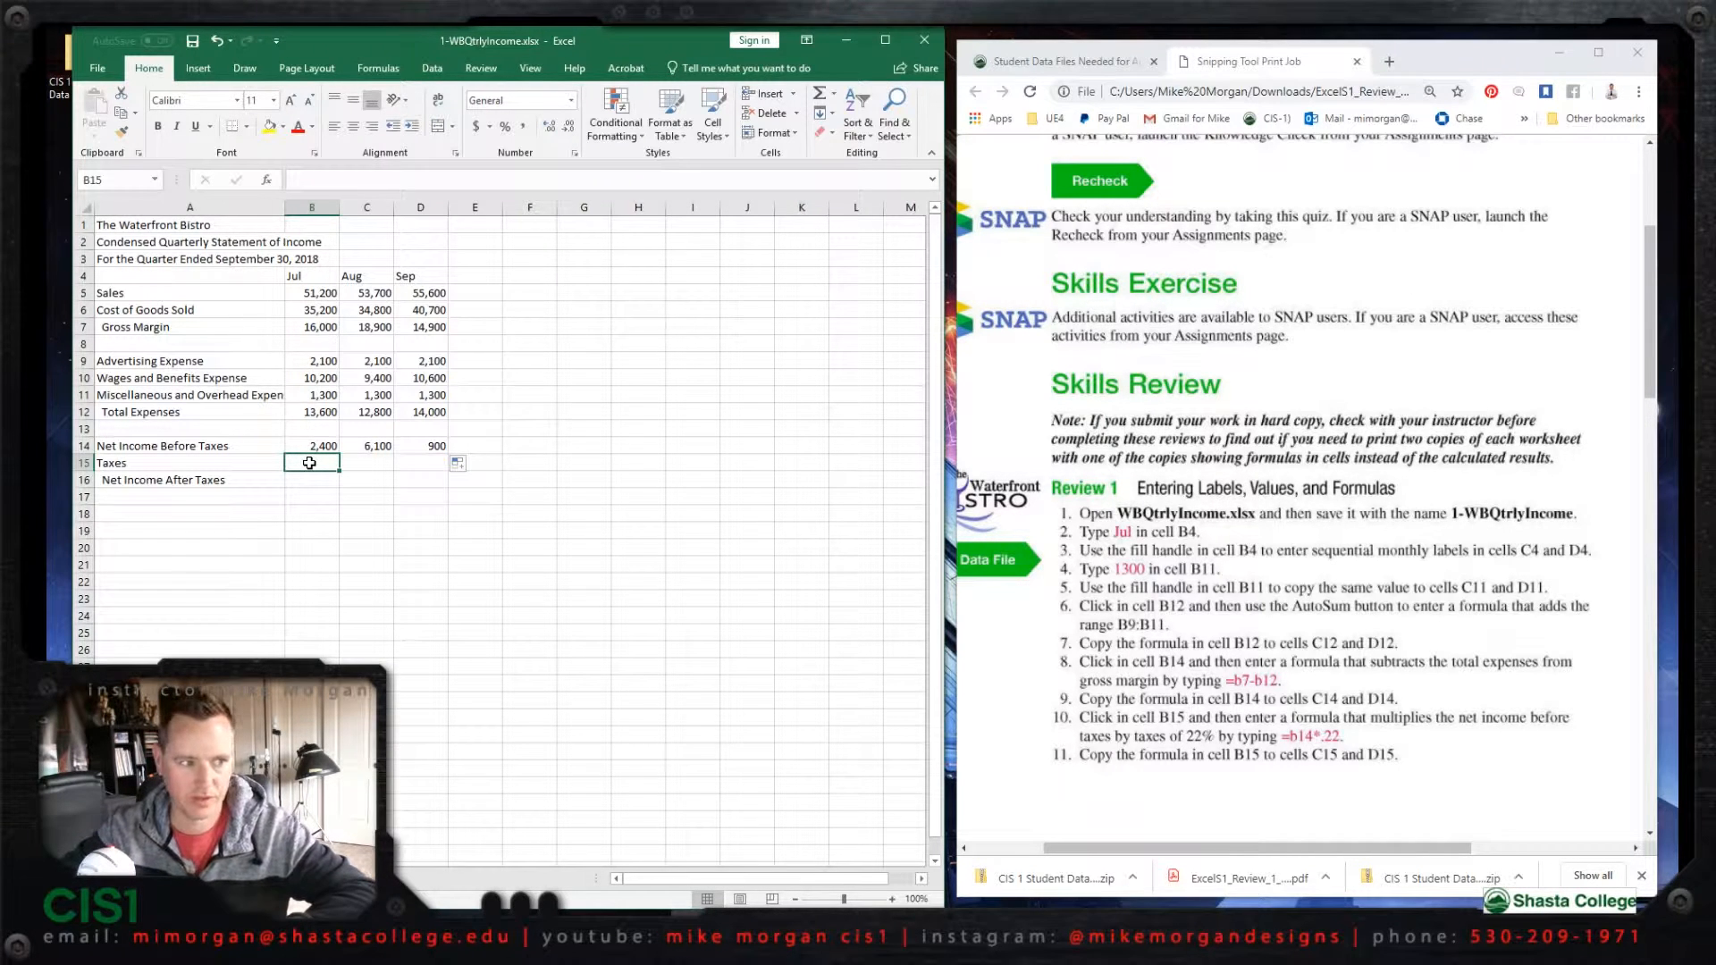
pyautogui.write('=')
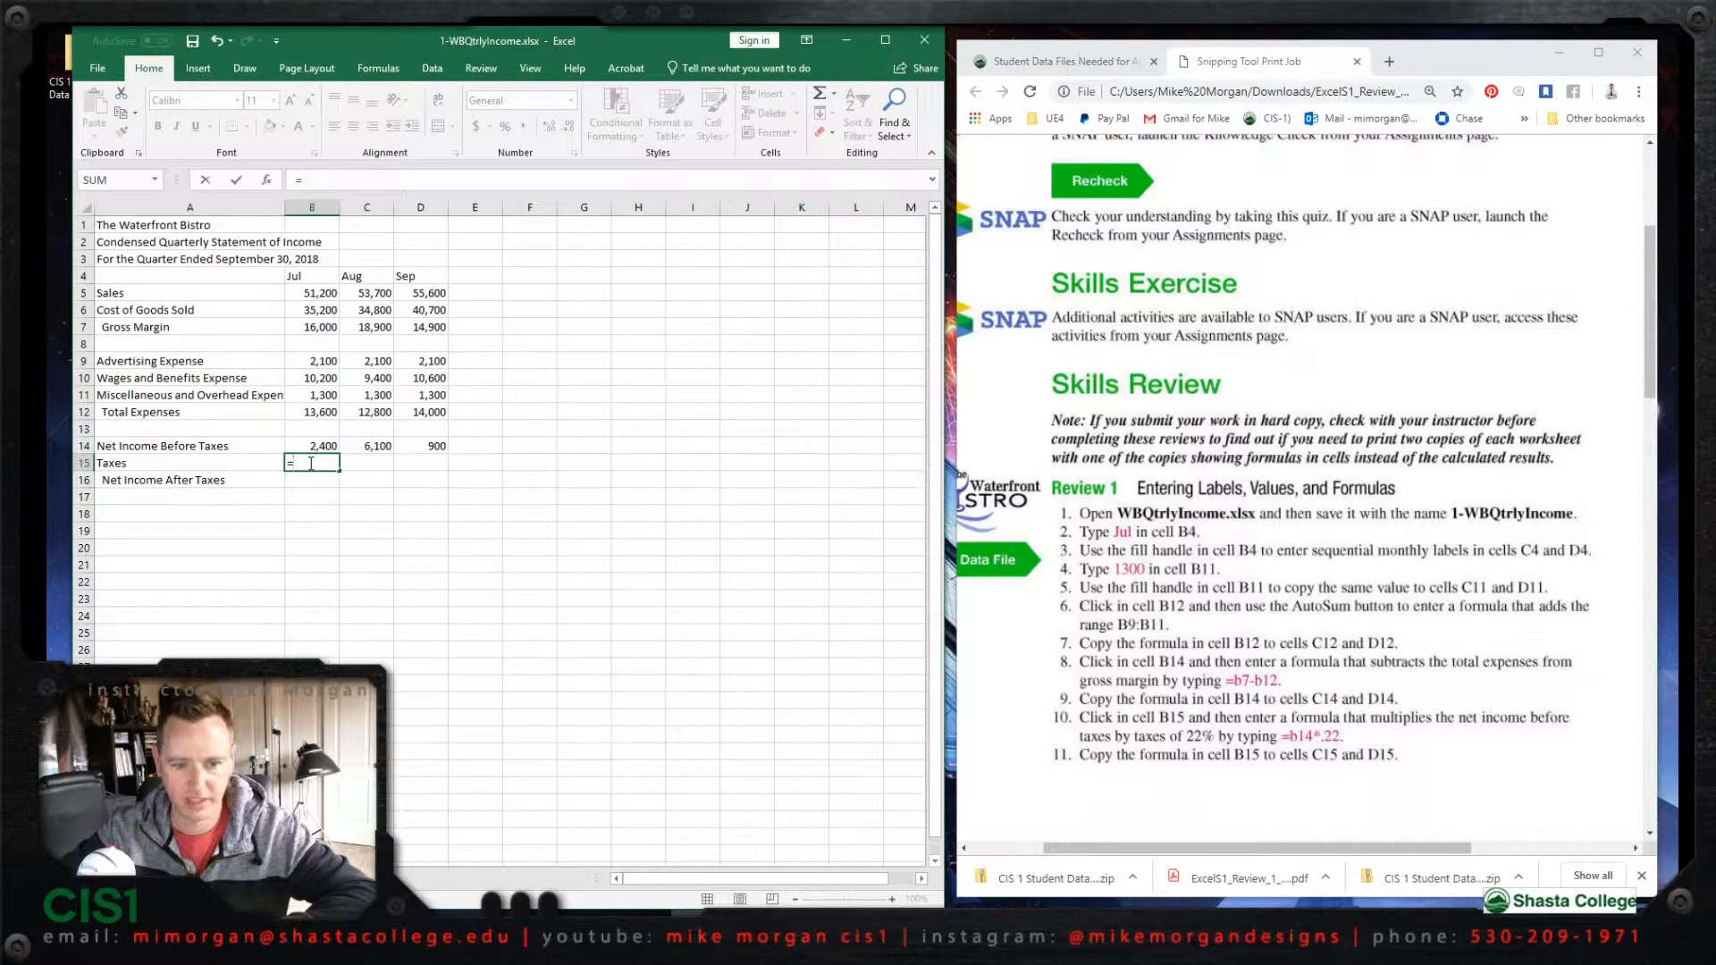
pyautogui.write('b14*.22')
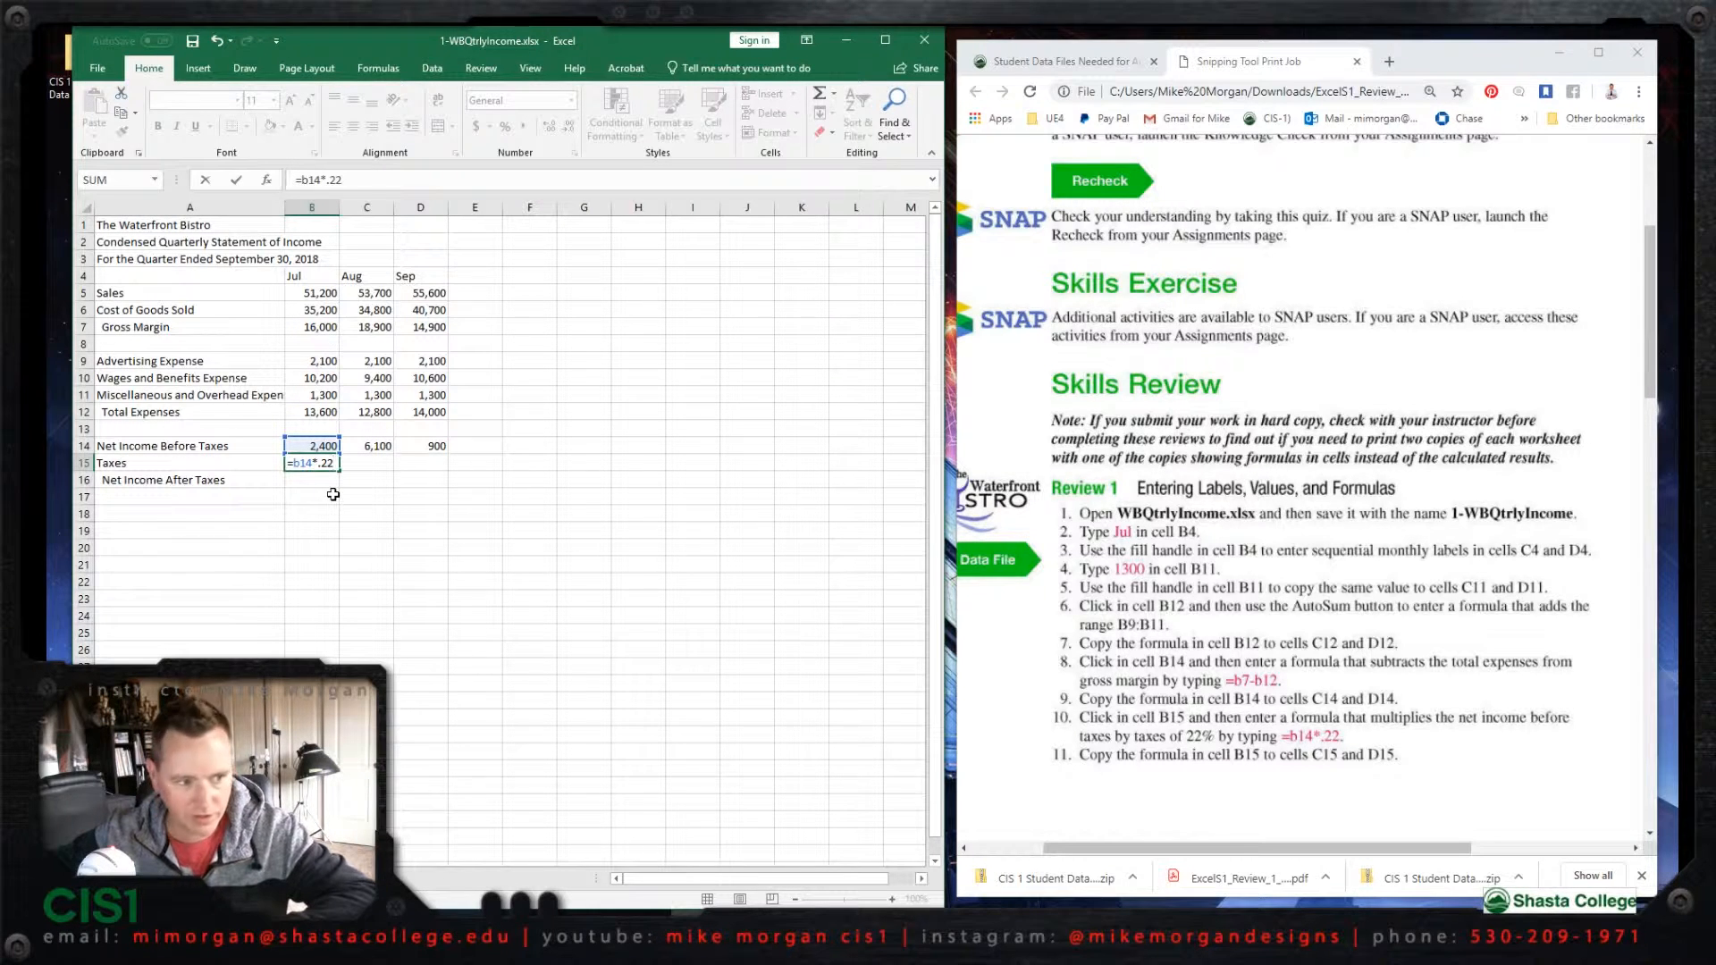
pyautogui.press('Return')
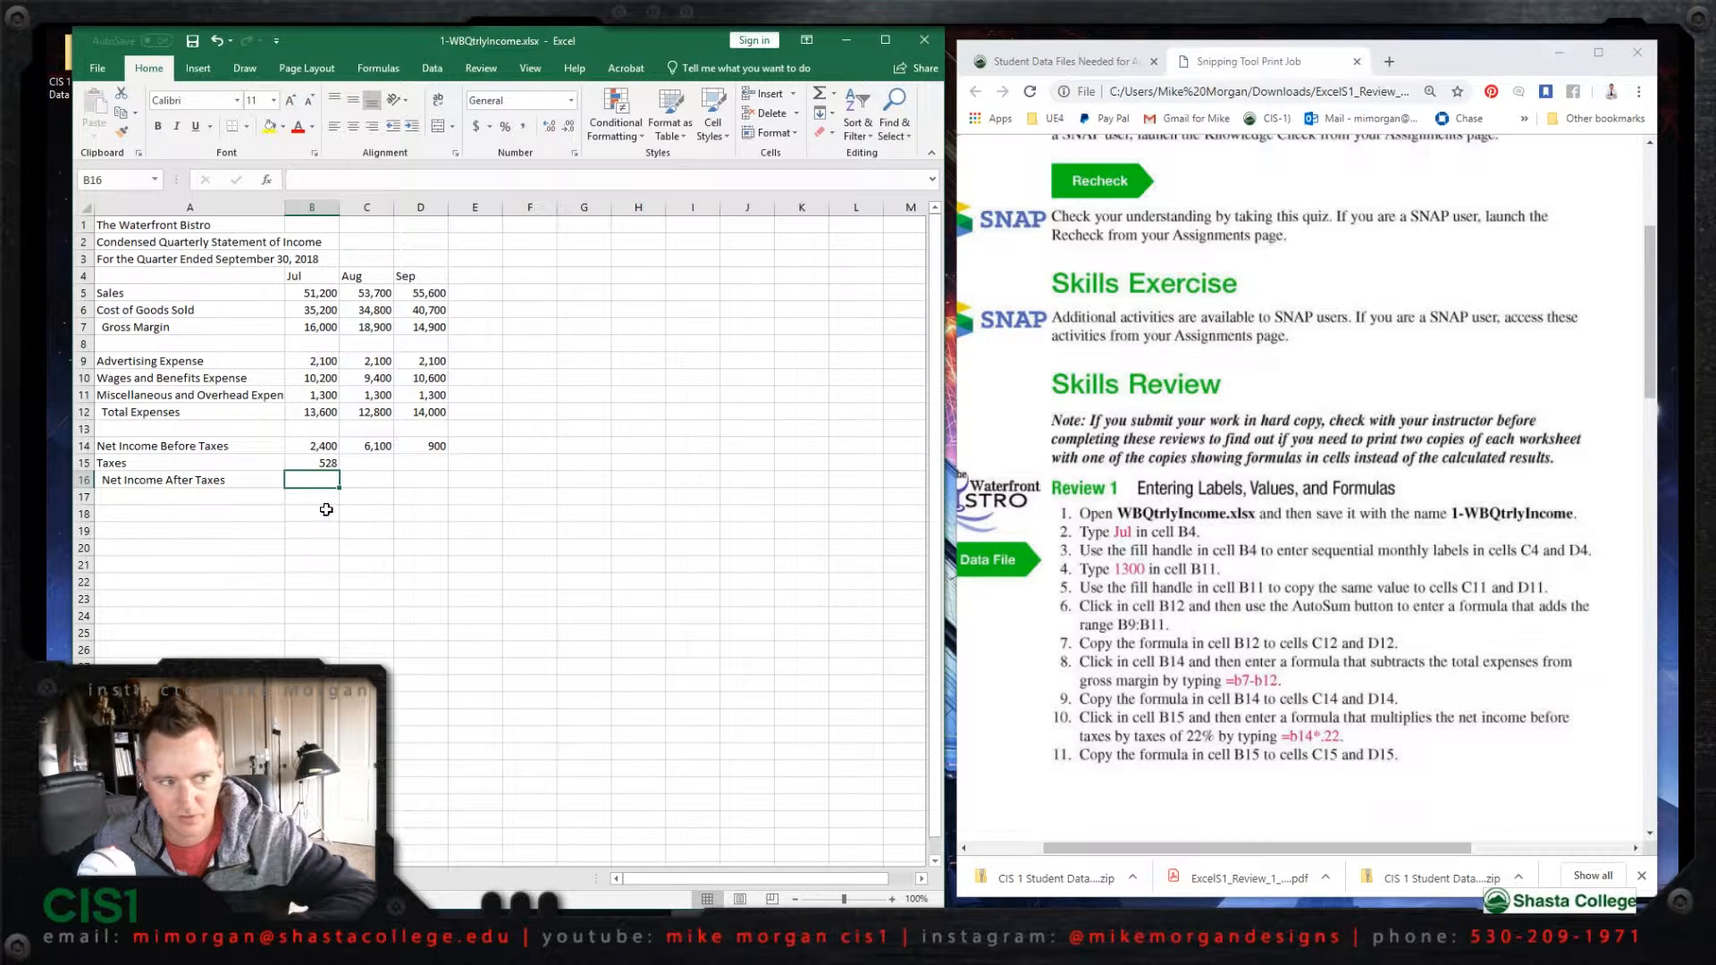
pyautogui.click(323, 463)
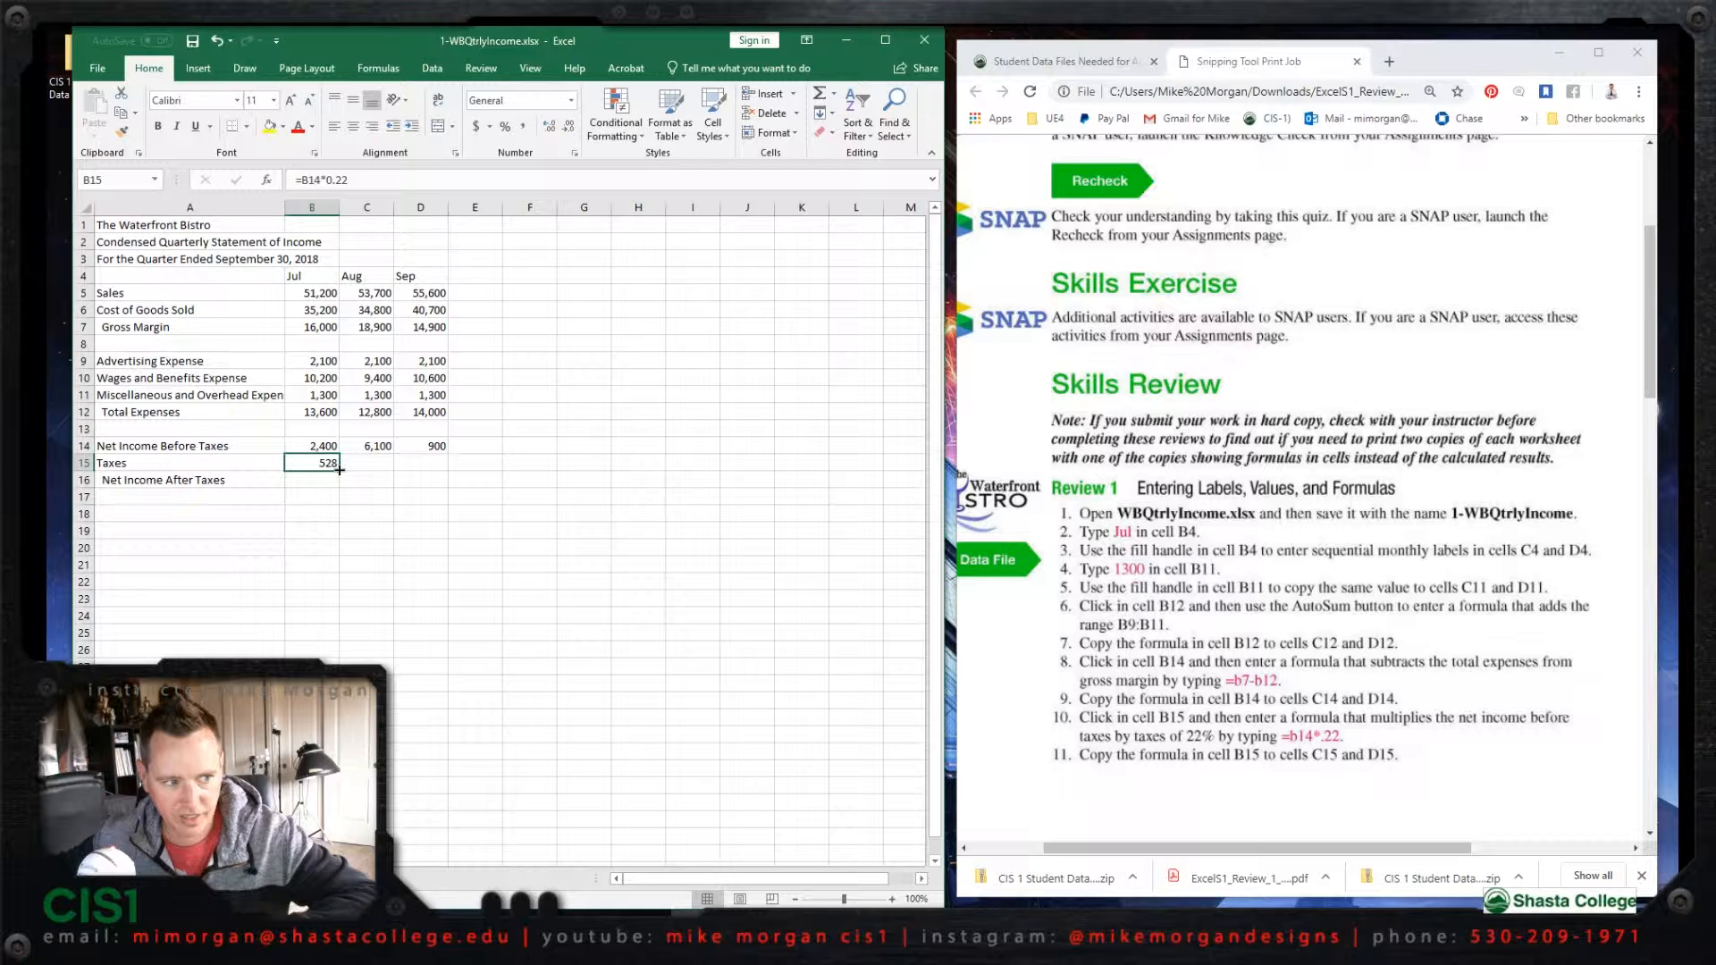
pyautogui.moveTo(339, 470); pyautogui.dragTo(434, 466)
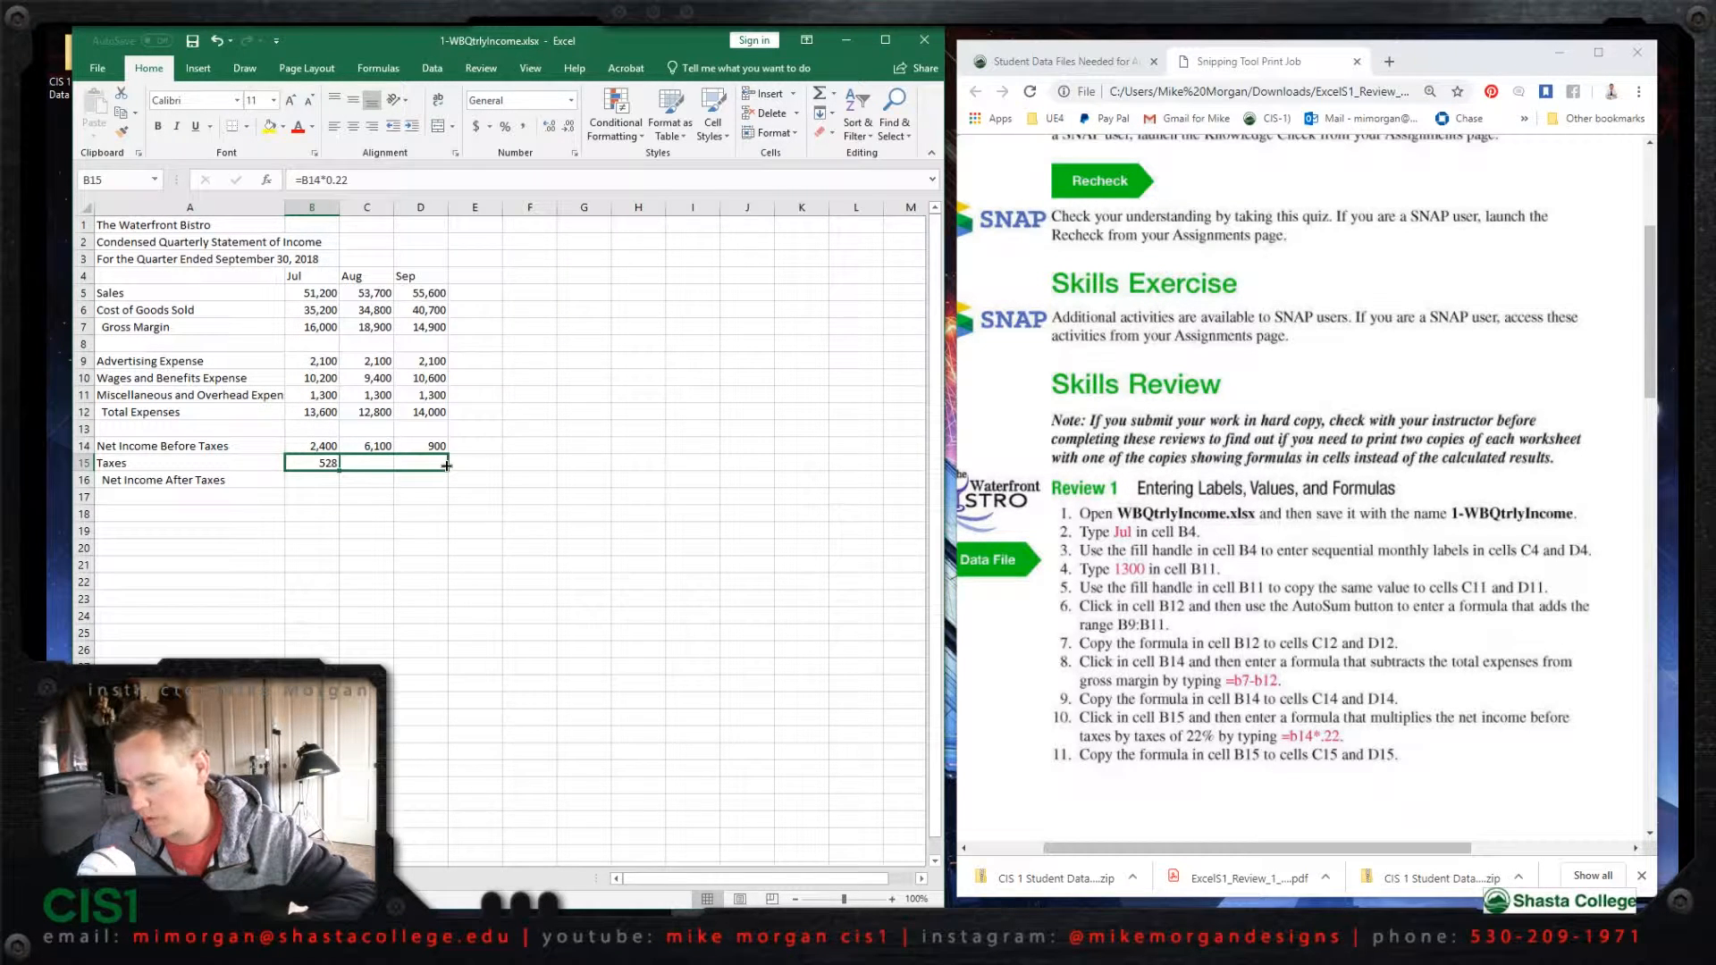
pyautogui.moveTo(447, 465); pyautogui.dragTo(447, 466)
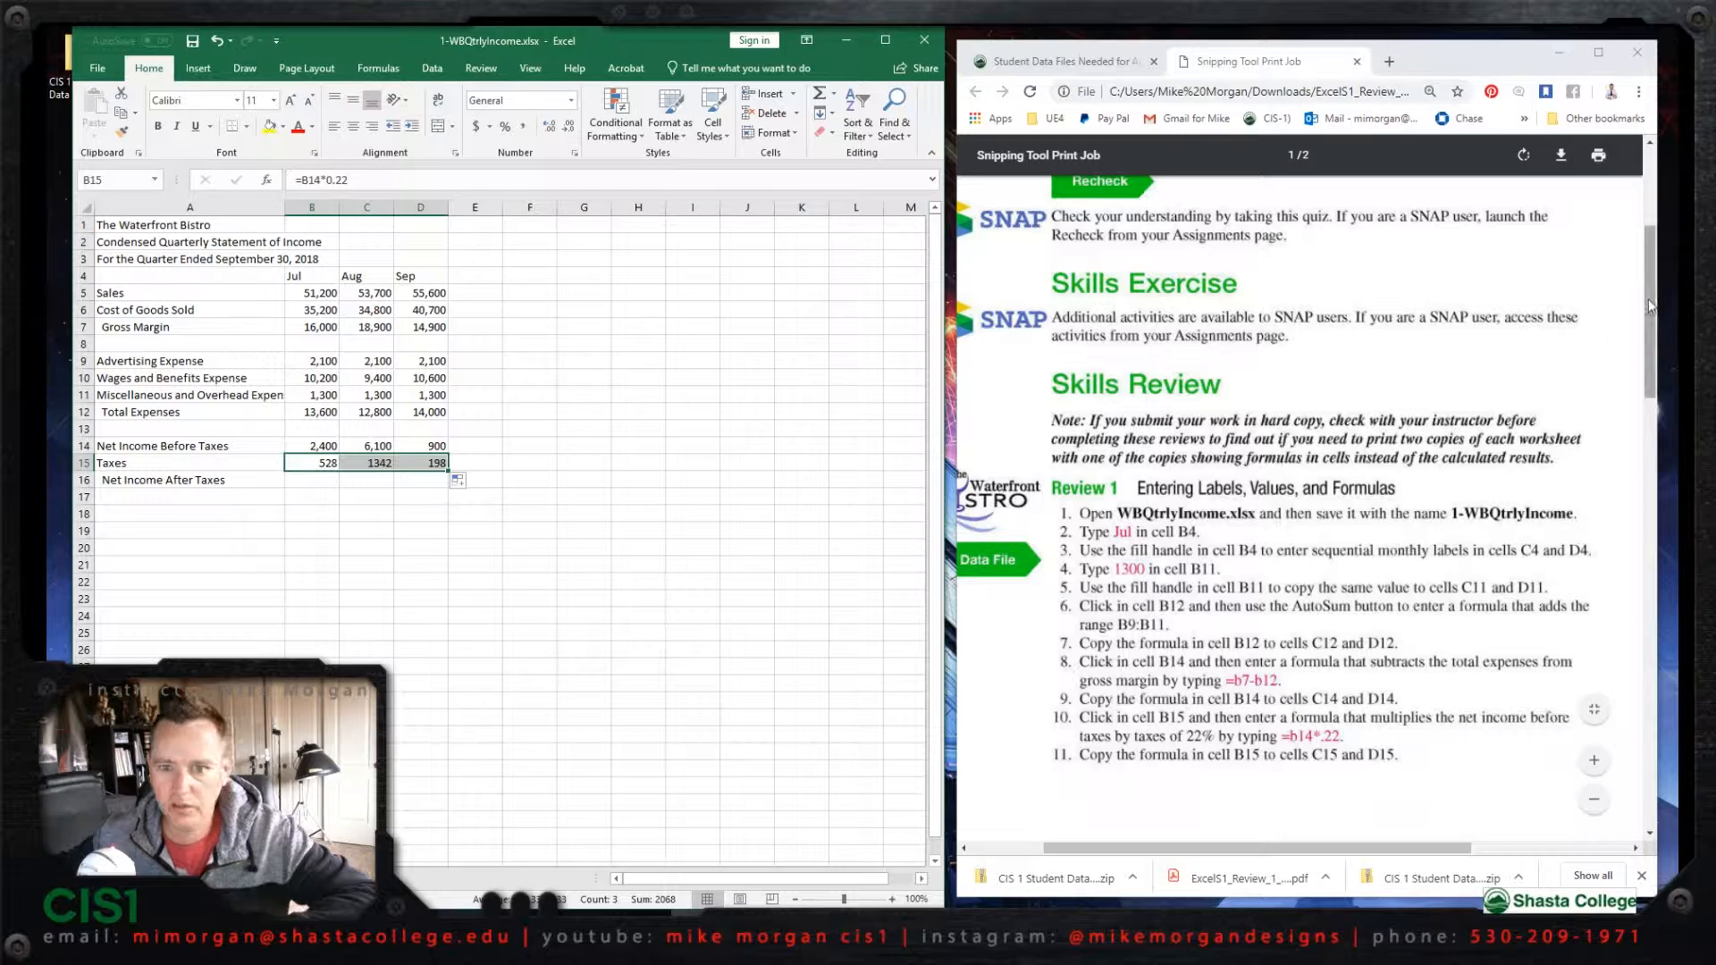
# Step: Try to calculate the July Net Income After Taxes in cell B16 with the formula =b14-b16
pyautogui.moveTo(1648, 302); pyautogui.dragTo(1631, 530)
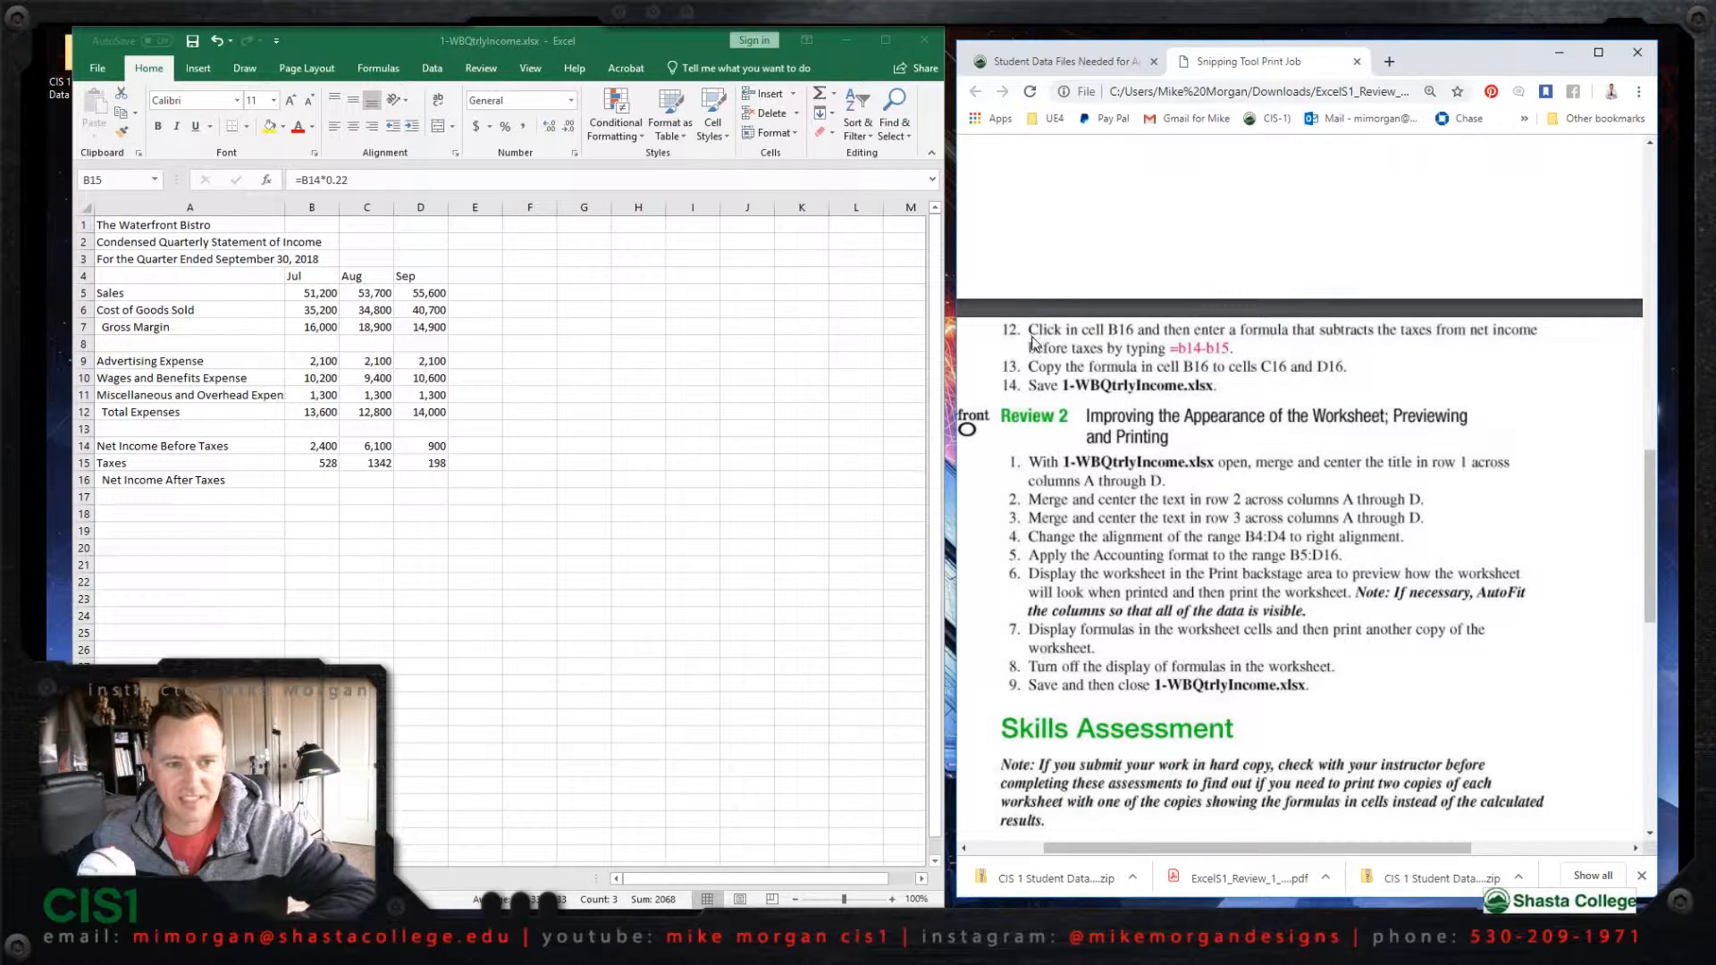
pyautogui.moveTo(1649, 469); pyautogui.dragTo(1659, 518)
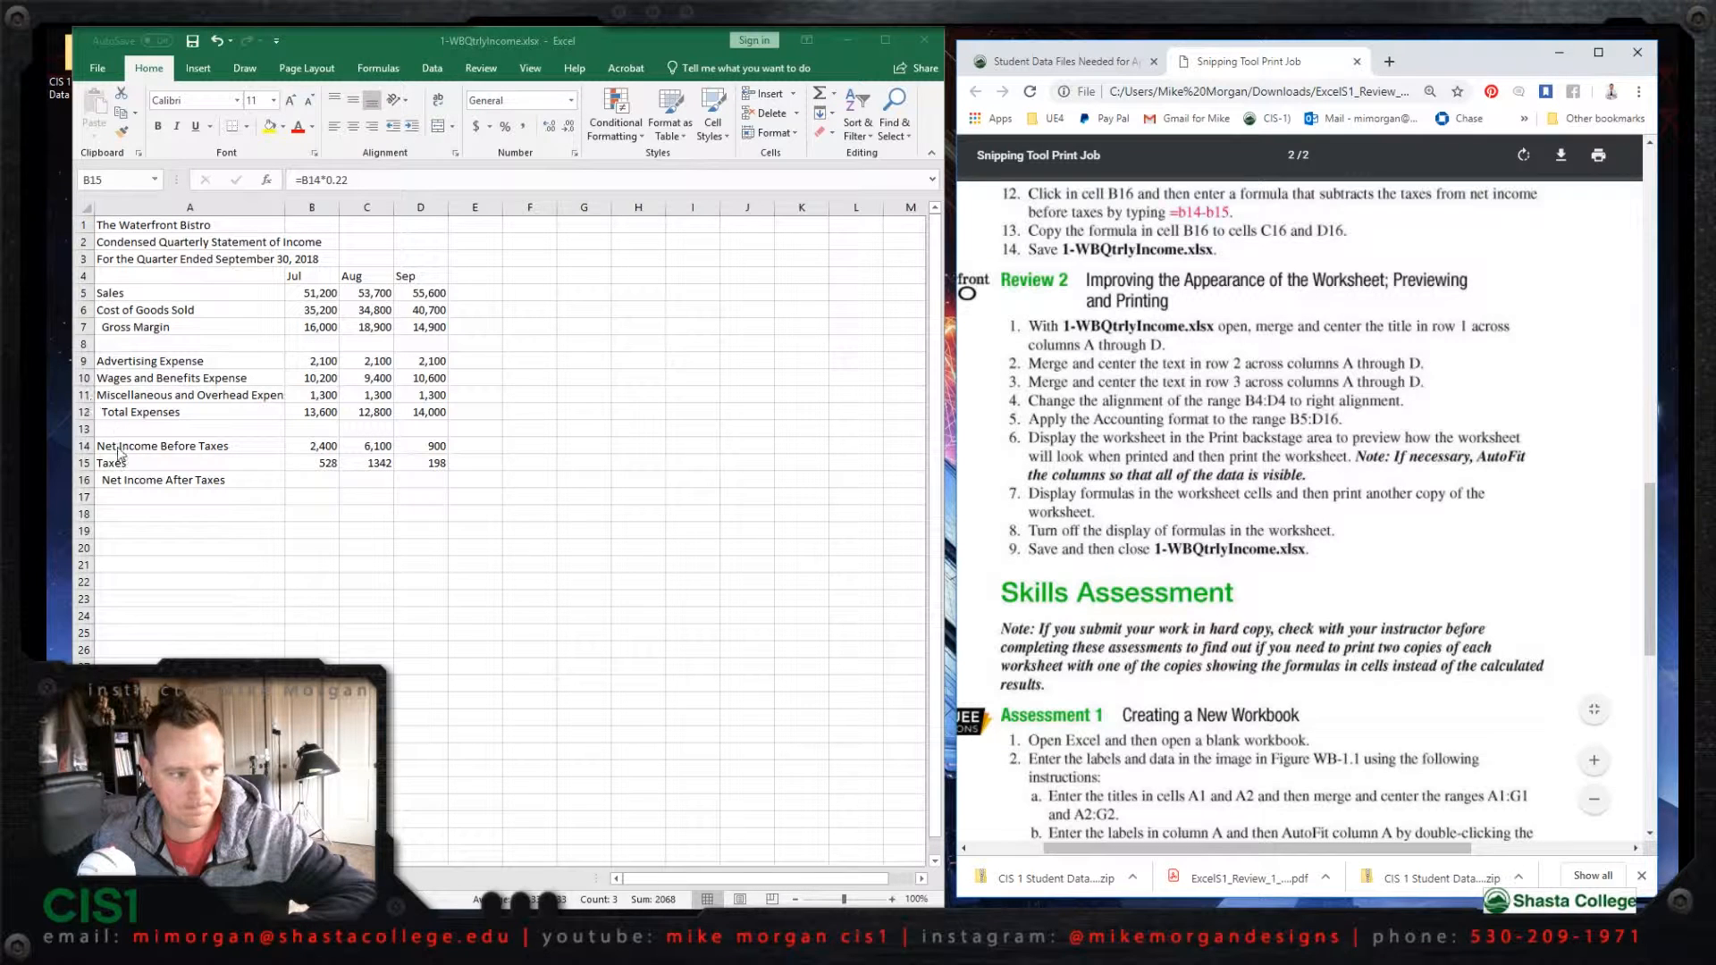
pyautogui.click(314, 483)
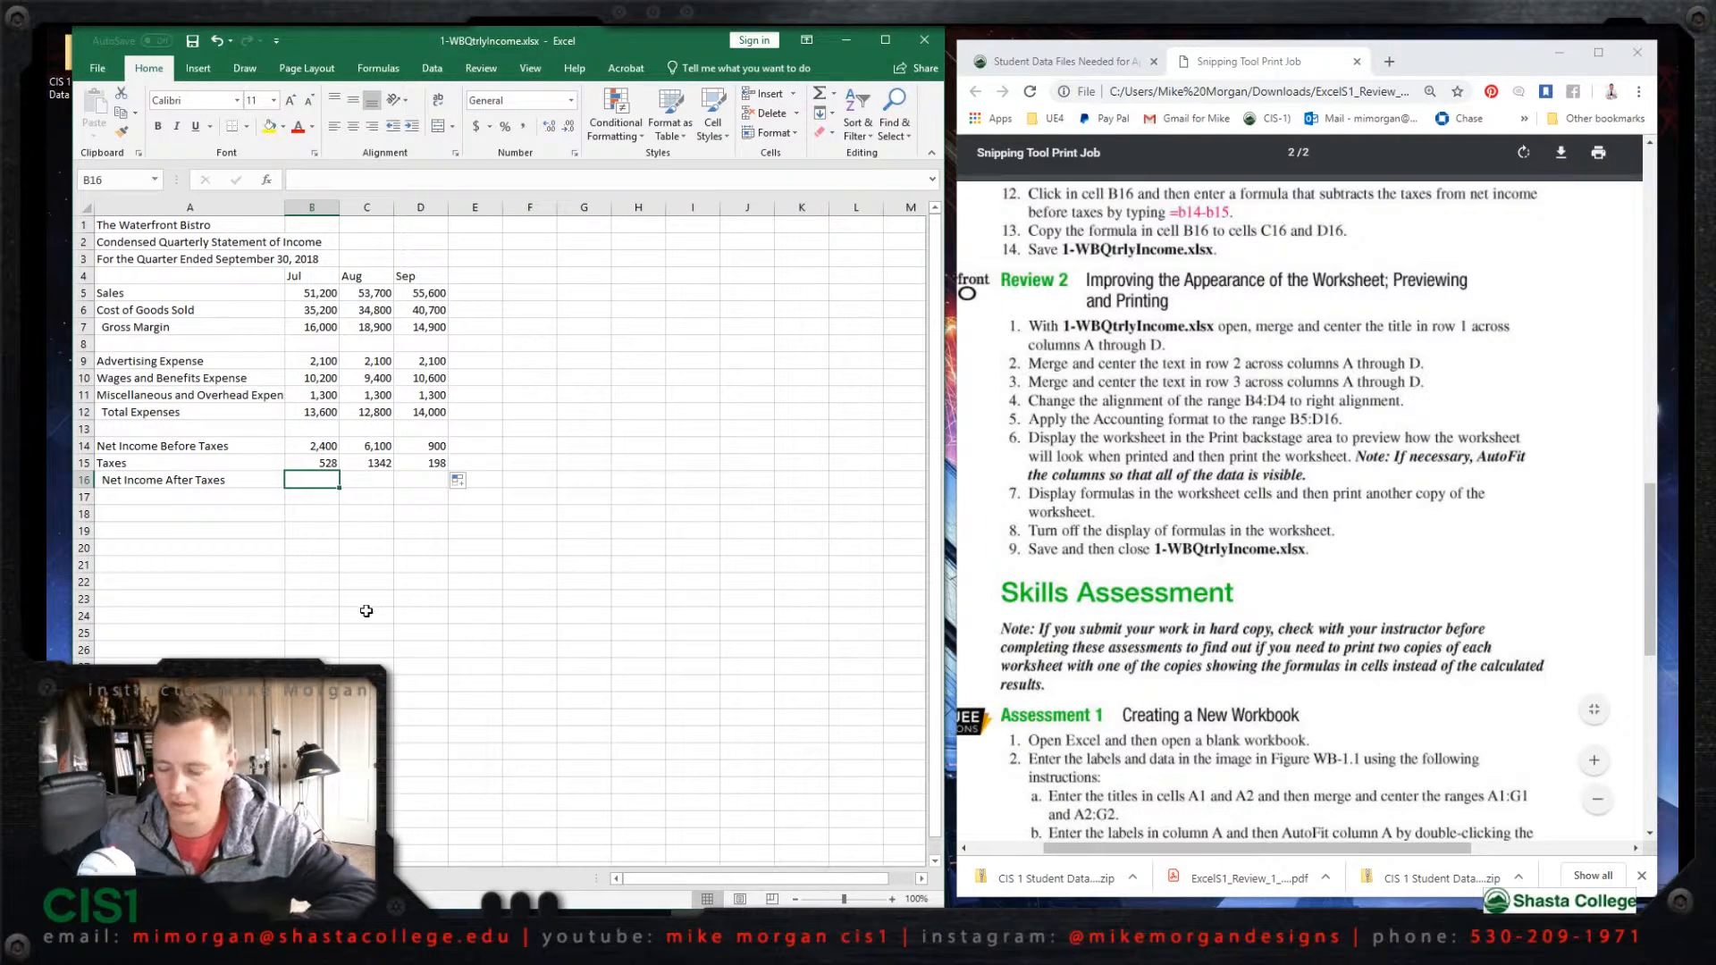
pyautogui.write('=')
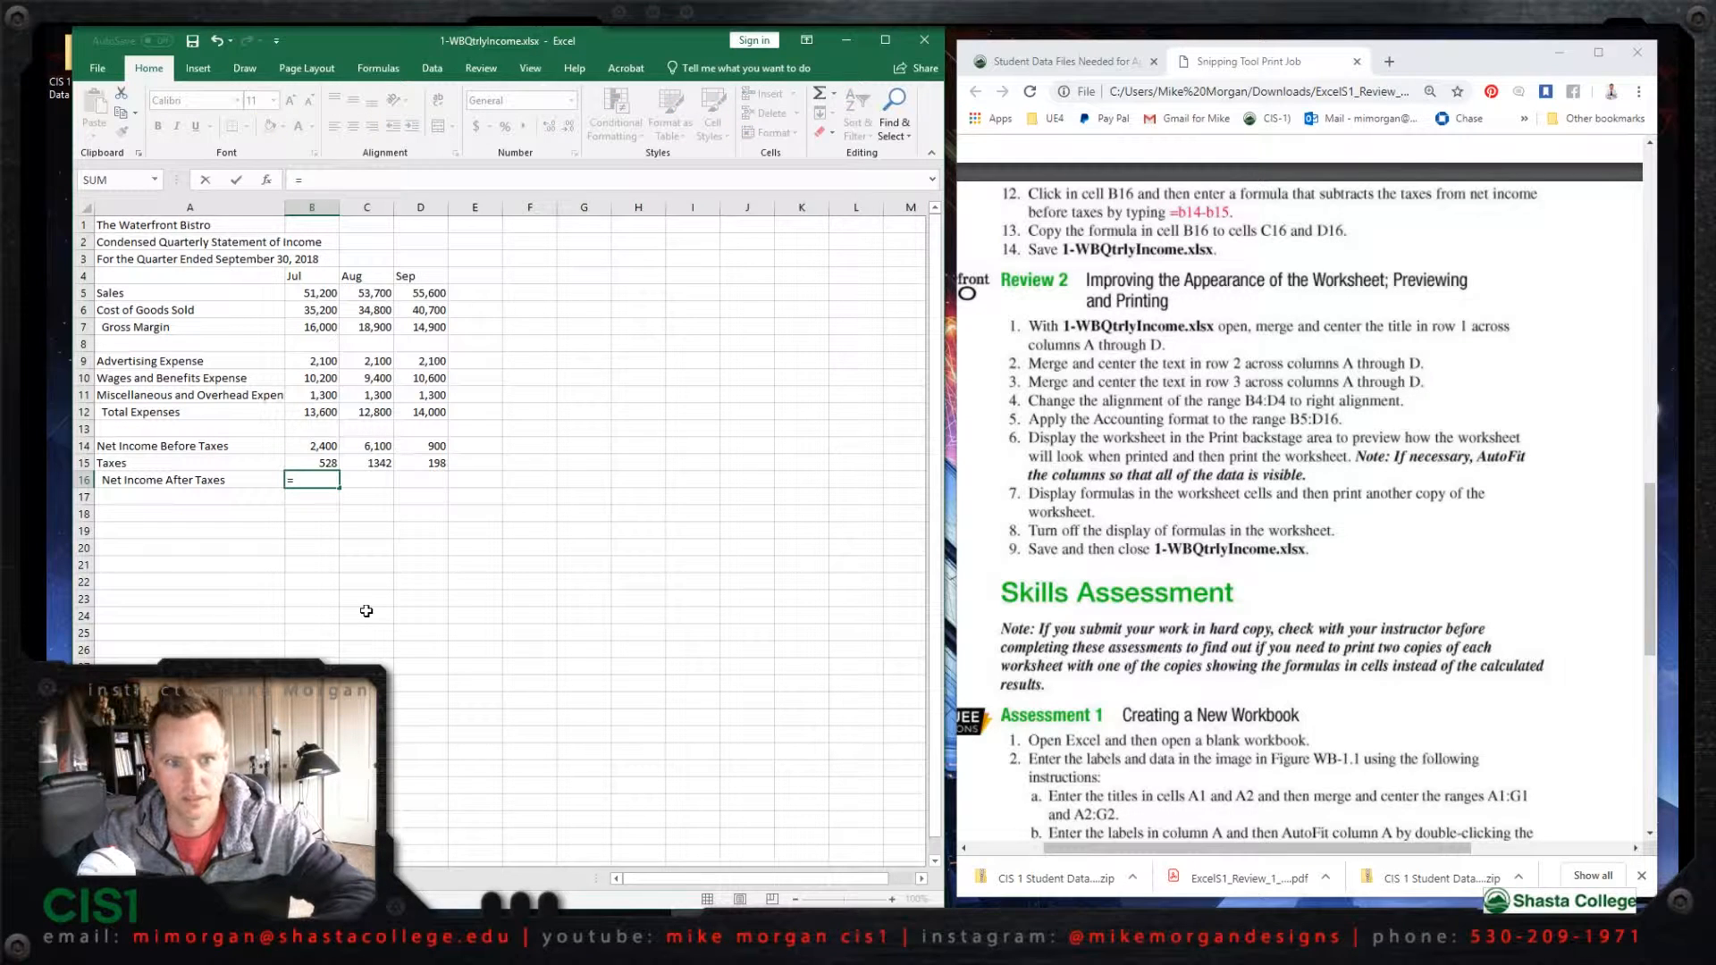
pyautogui.write('b14')
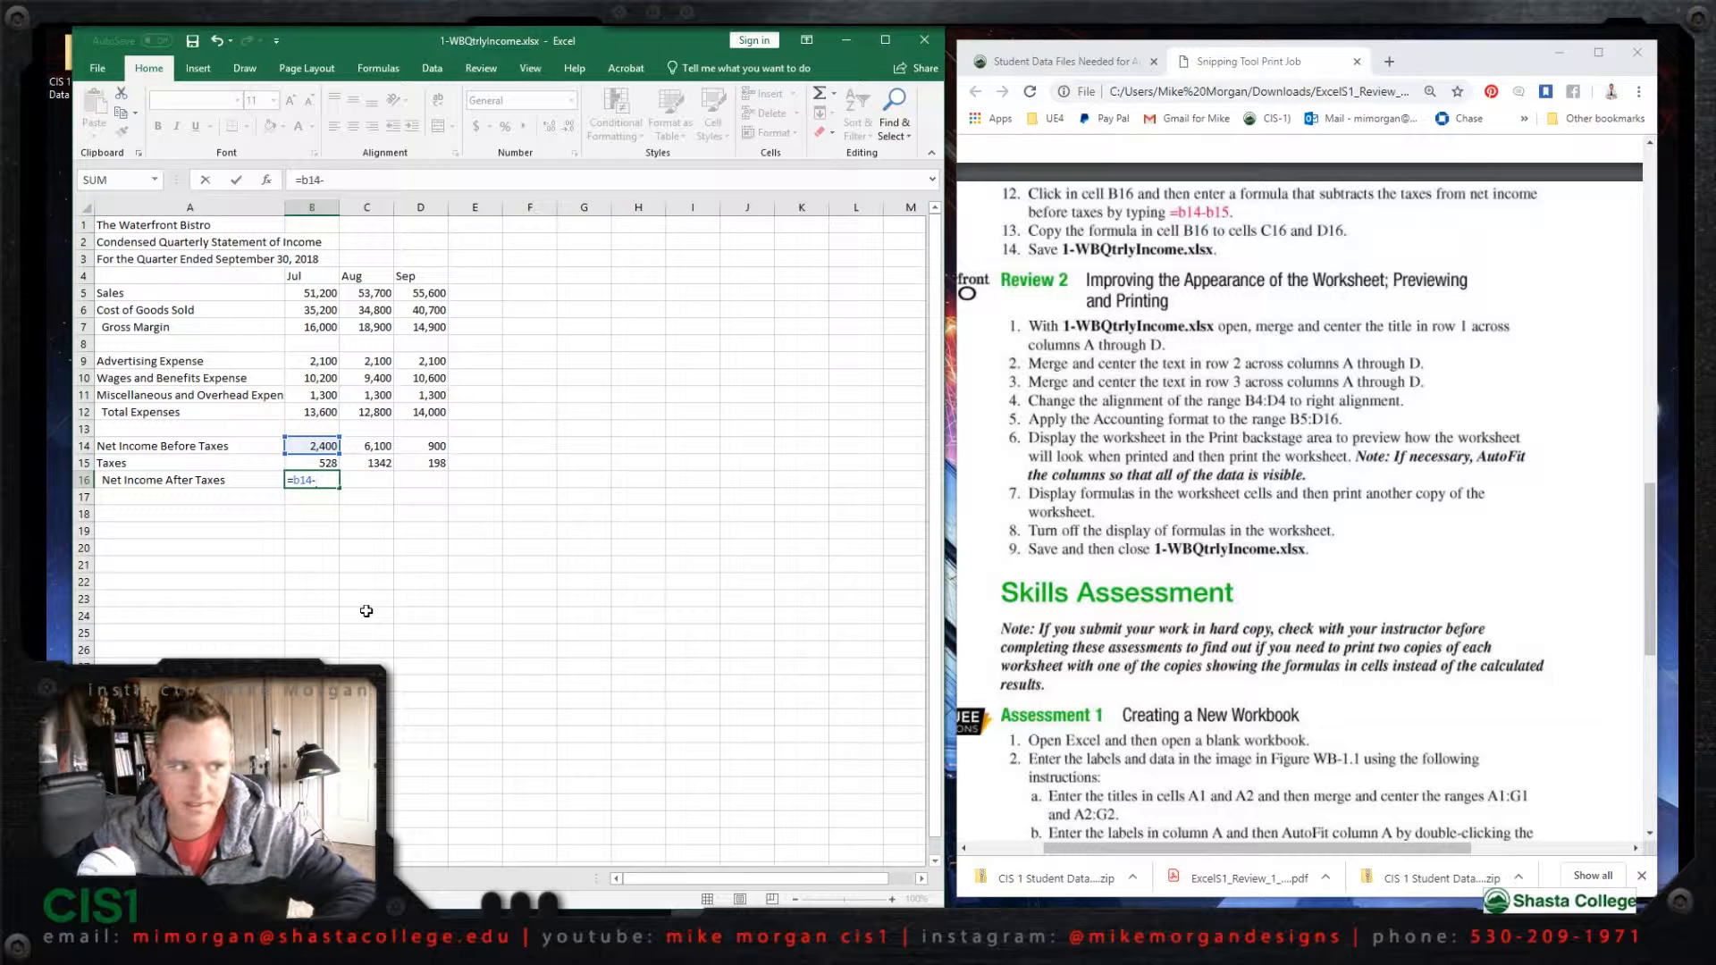
pyautogui.write('-')
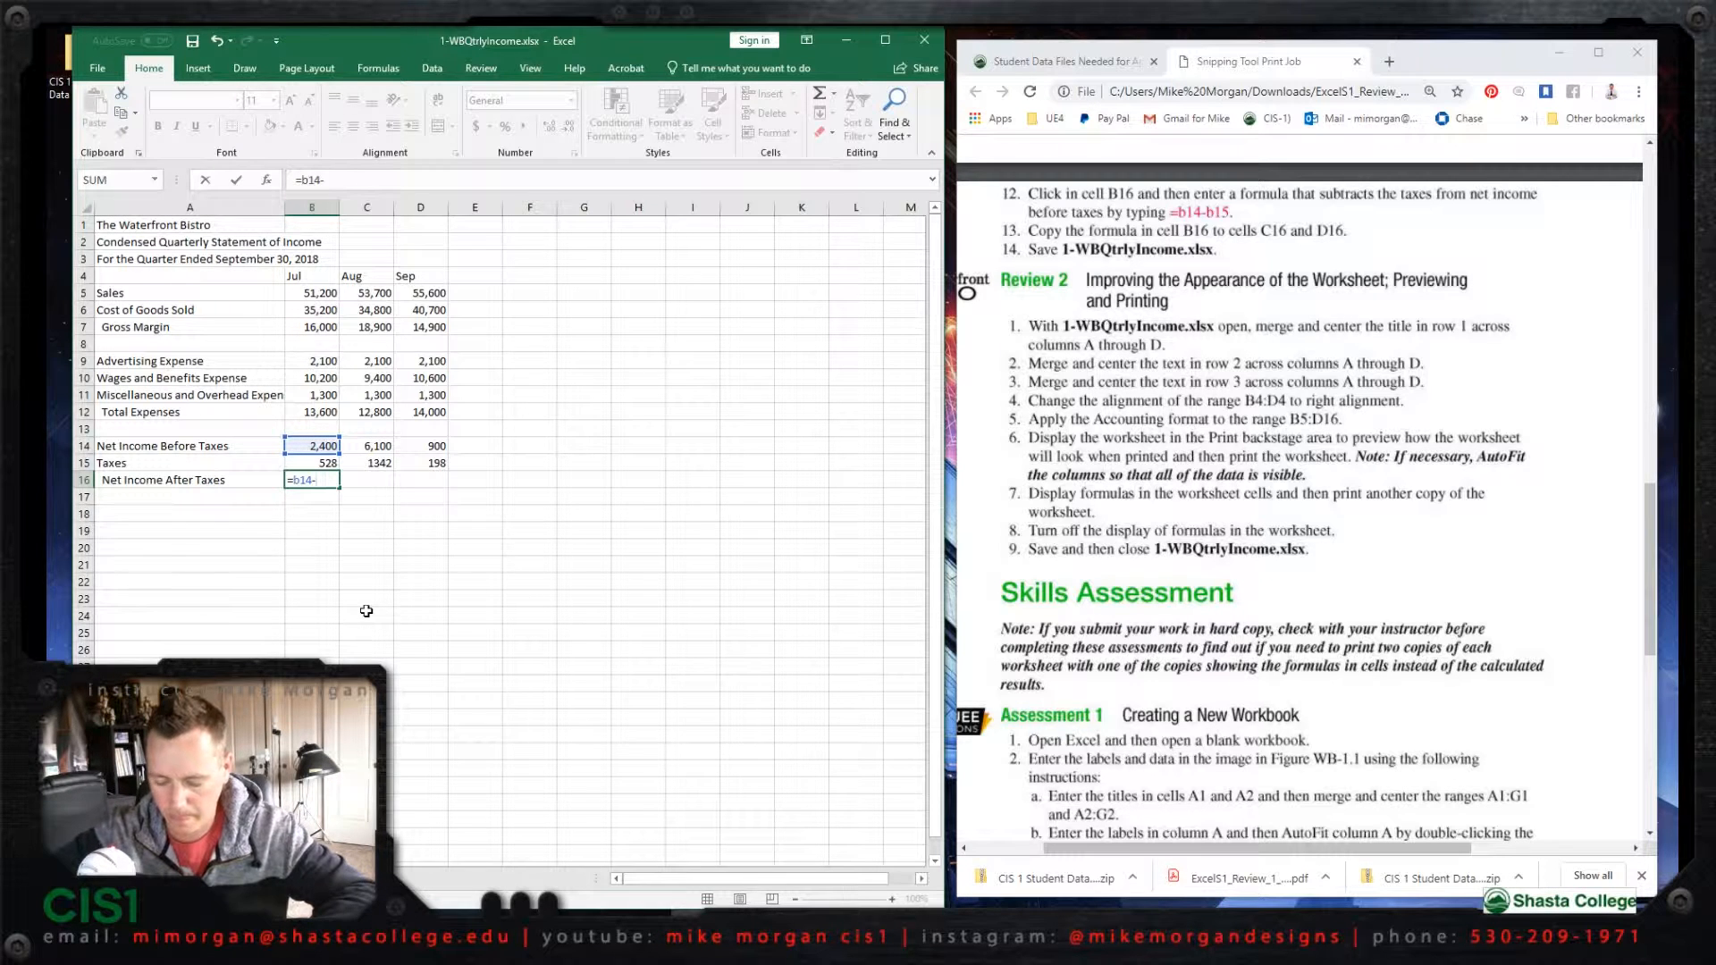
pyautogui.write('b16')
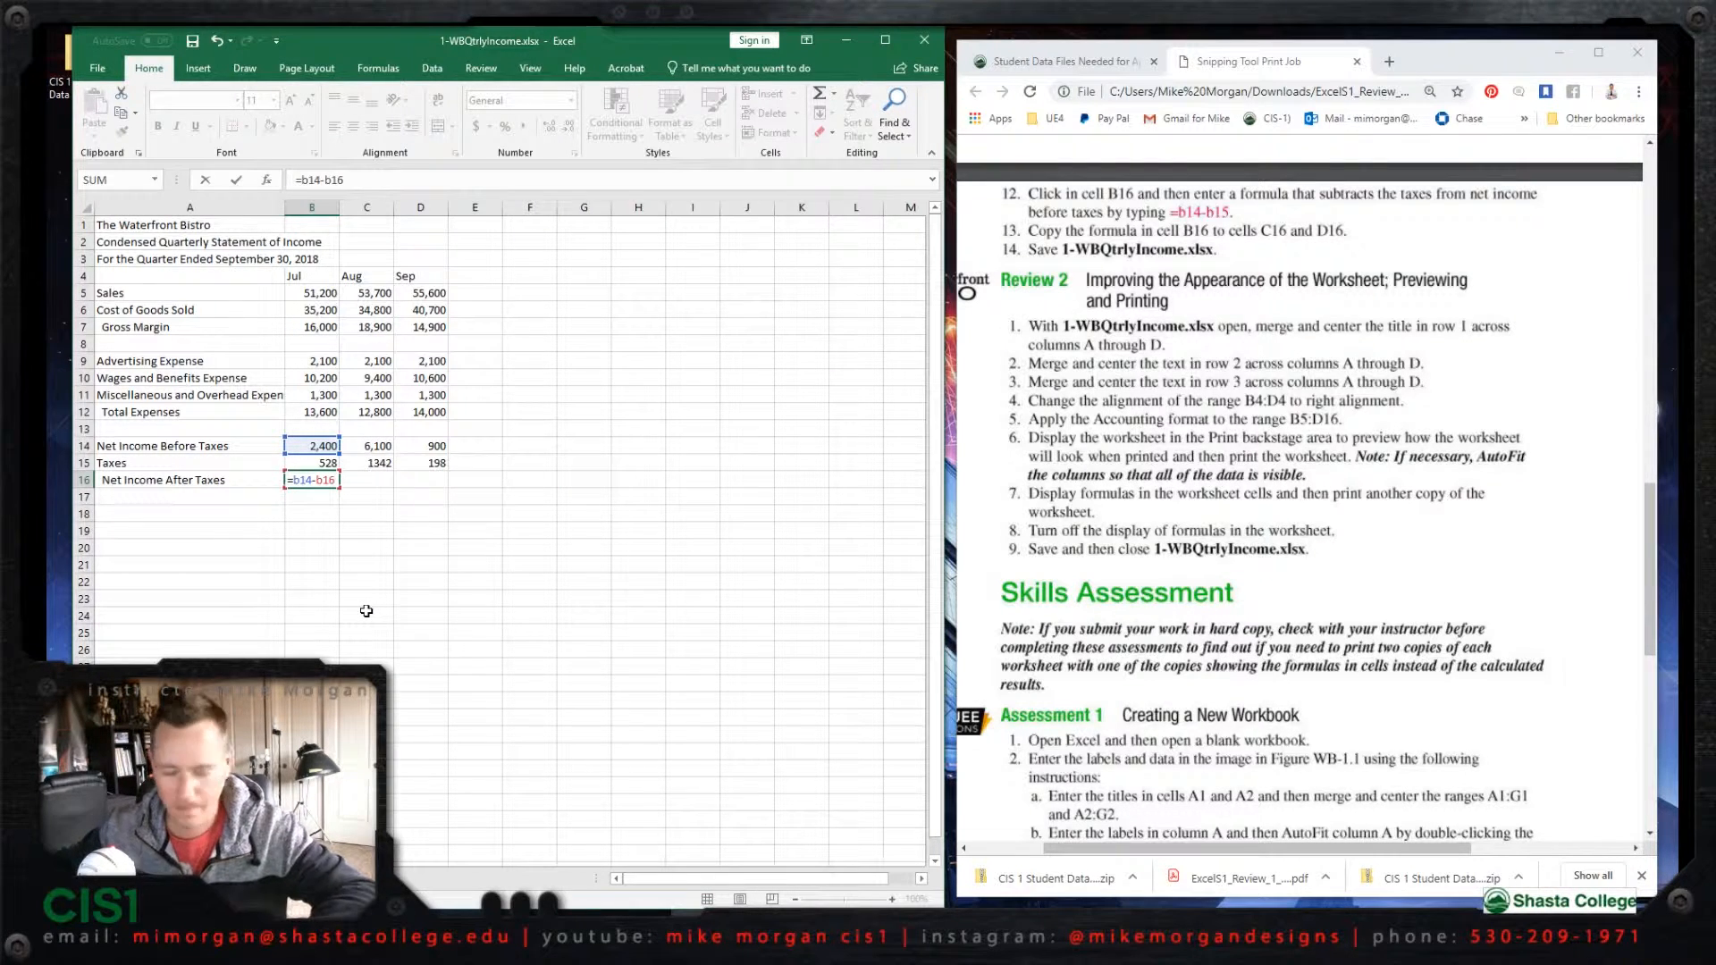
pyautogui.press('Return')
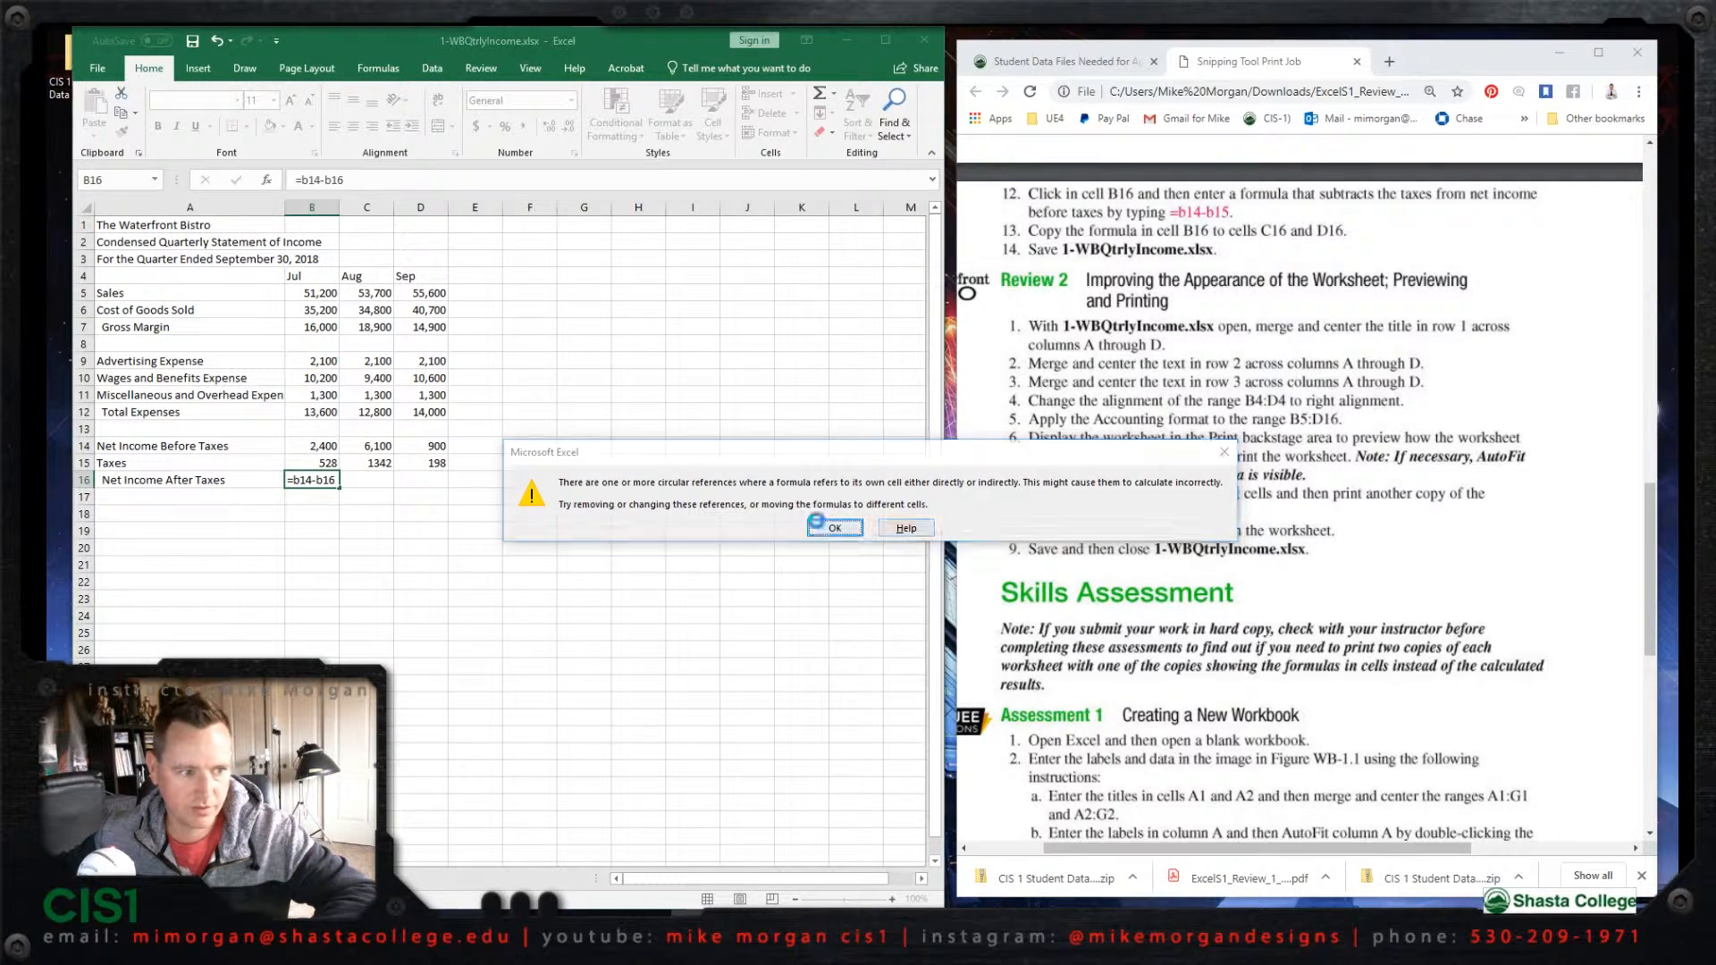
pyautogui.click(834, 528)
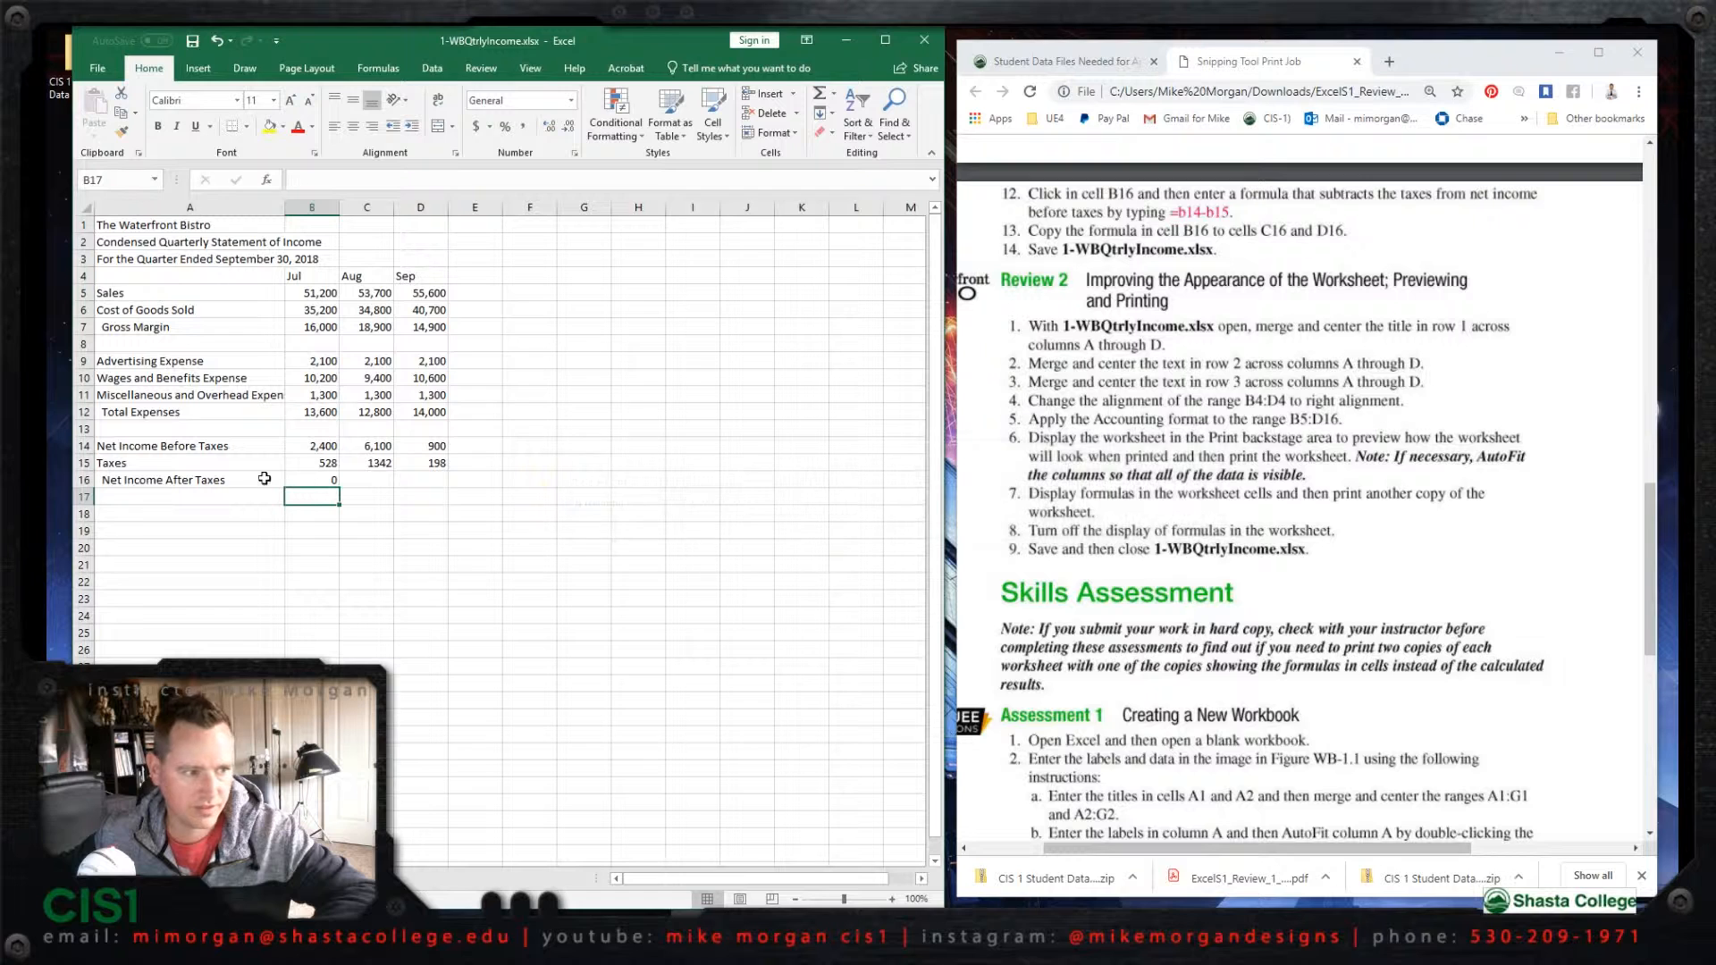
# Step: Enter the formula =b14-b15 in cell B16 to calculate the July Net Income After Taxes
pyautogui.click(335, 480)
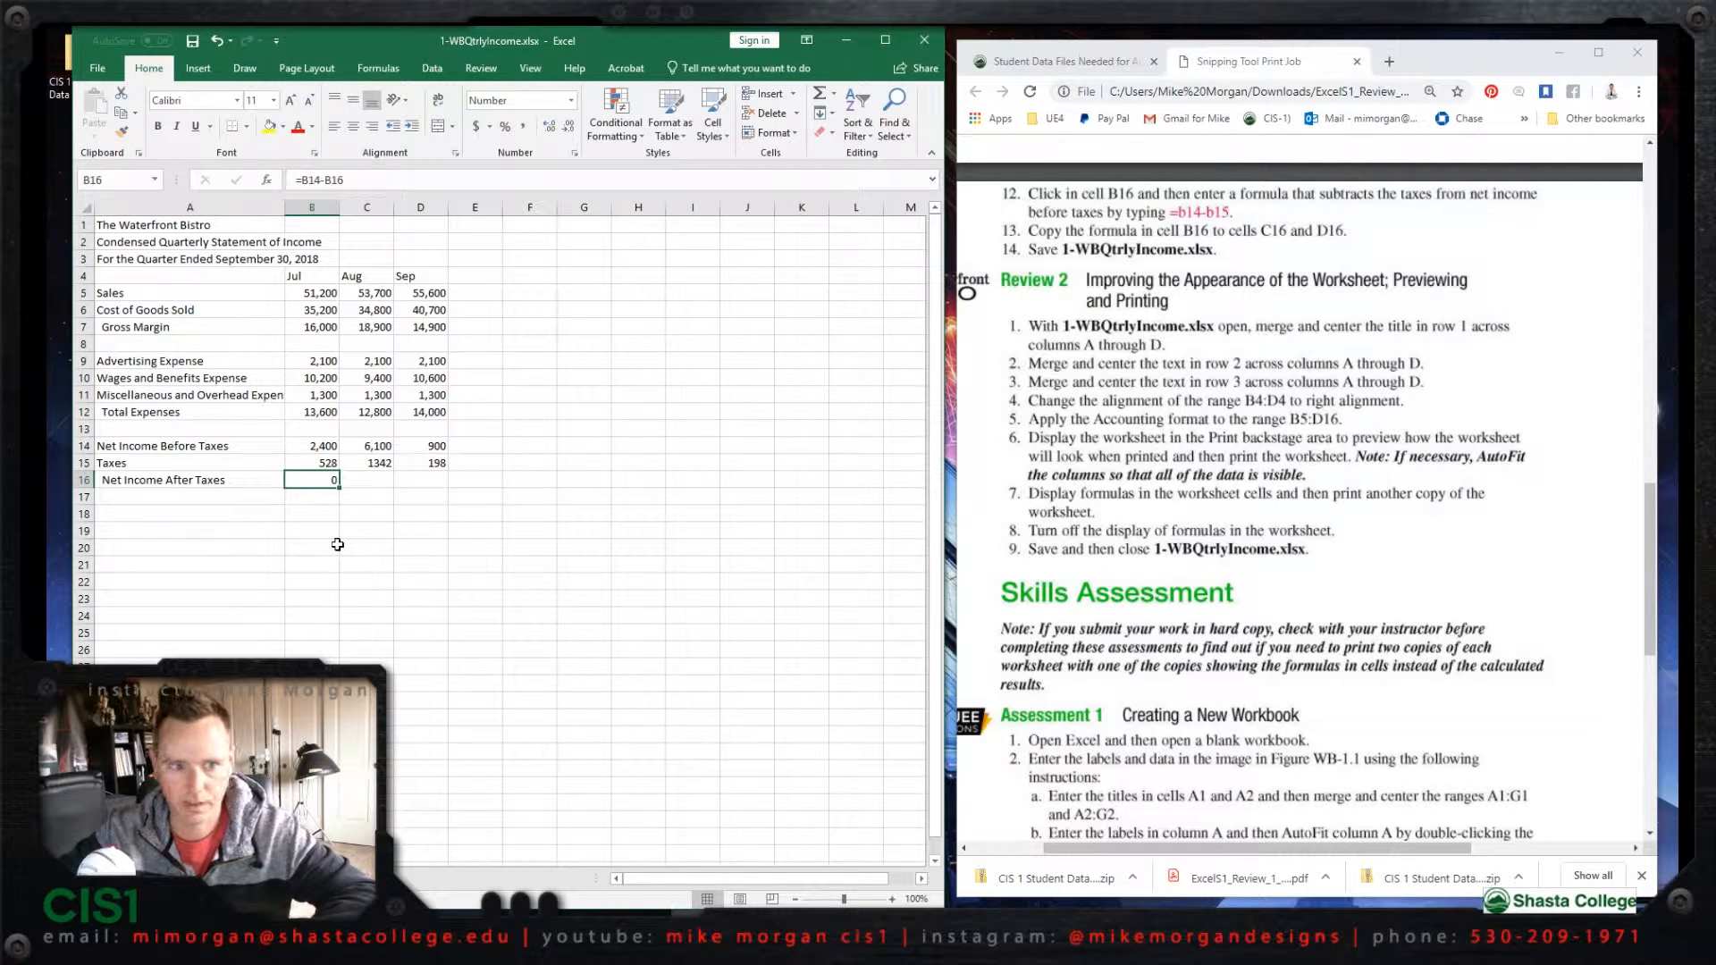
pyautogui.write('=b')
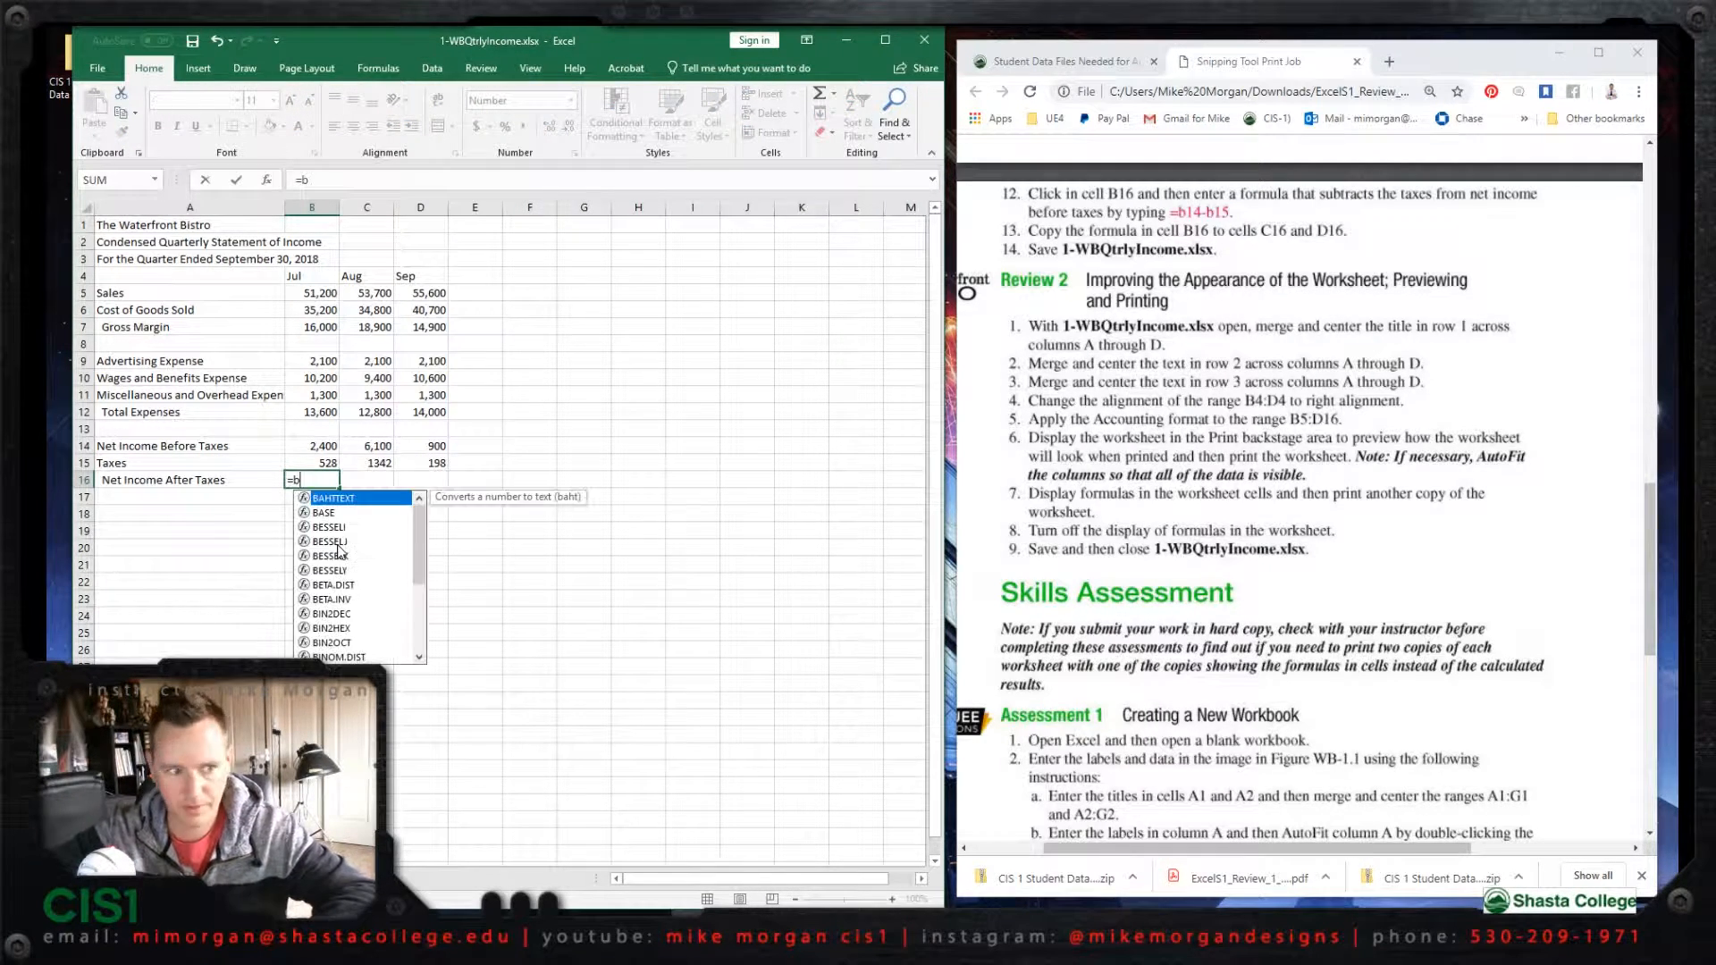
pyautogui.write('14')
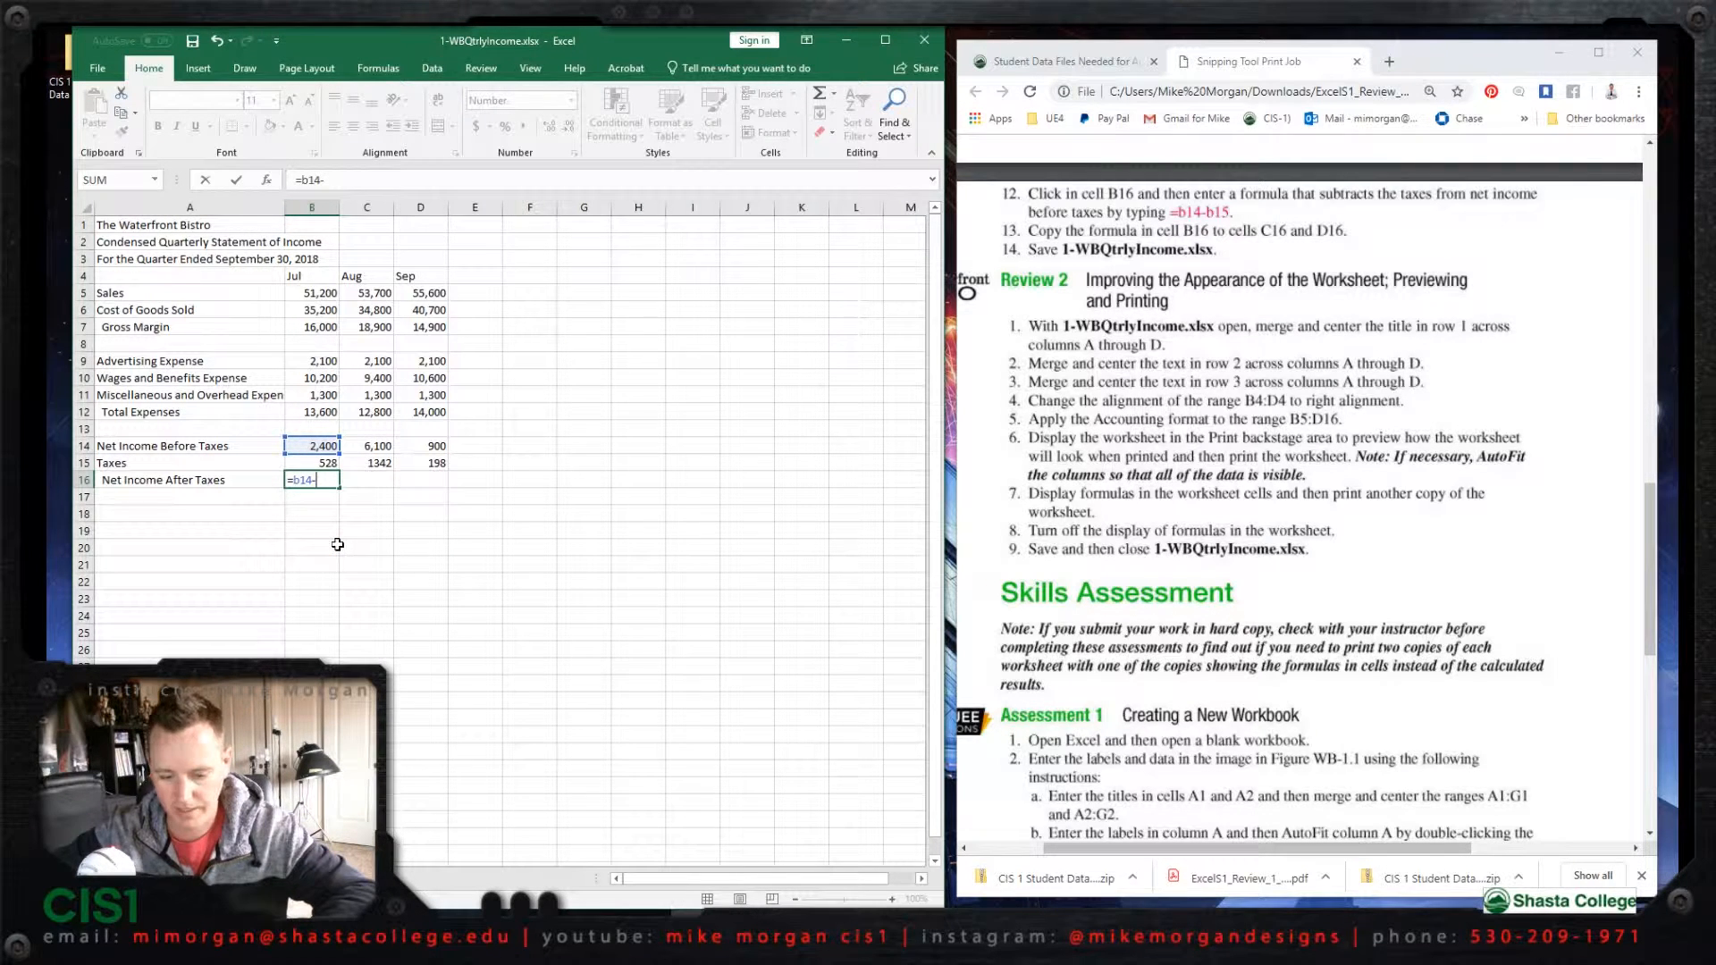
pyautogui.write('-b')
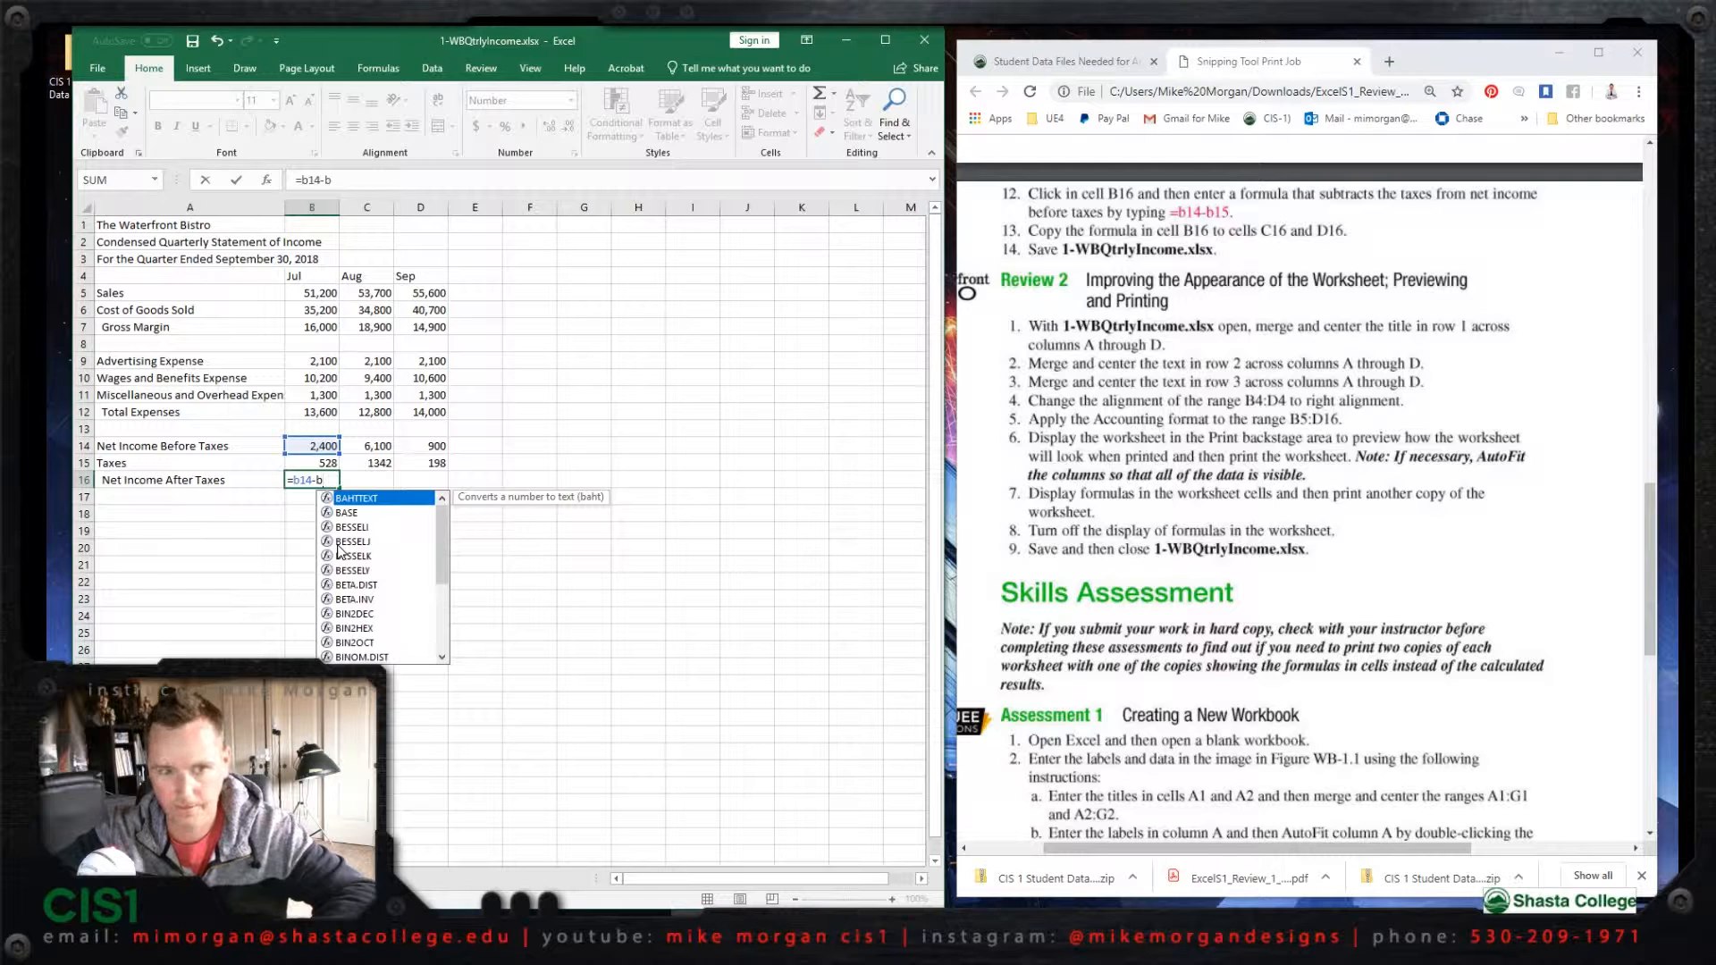
pyautogui.write('15')
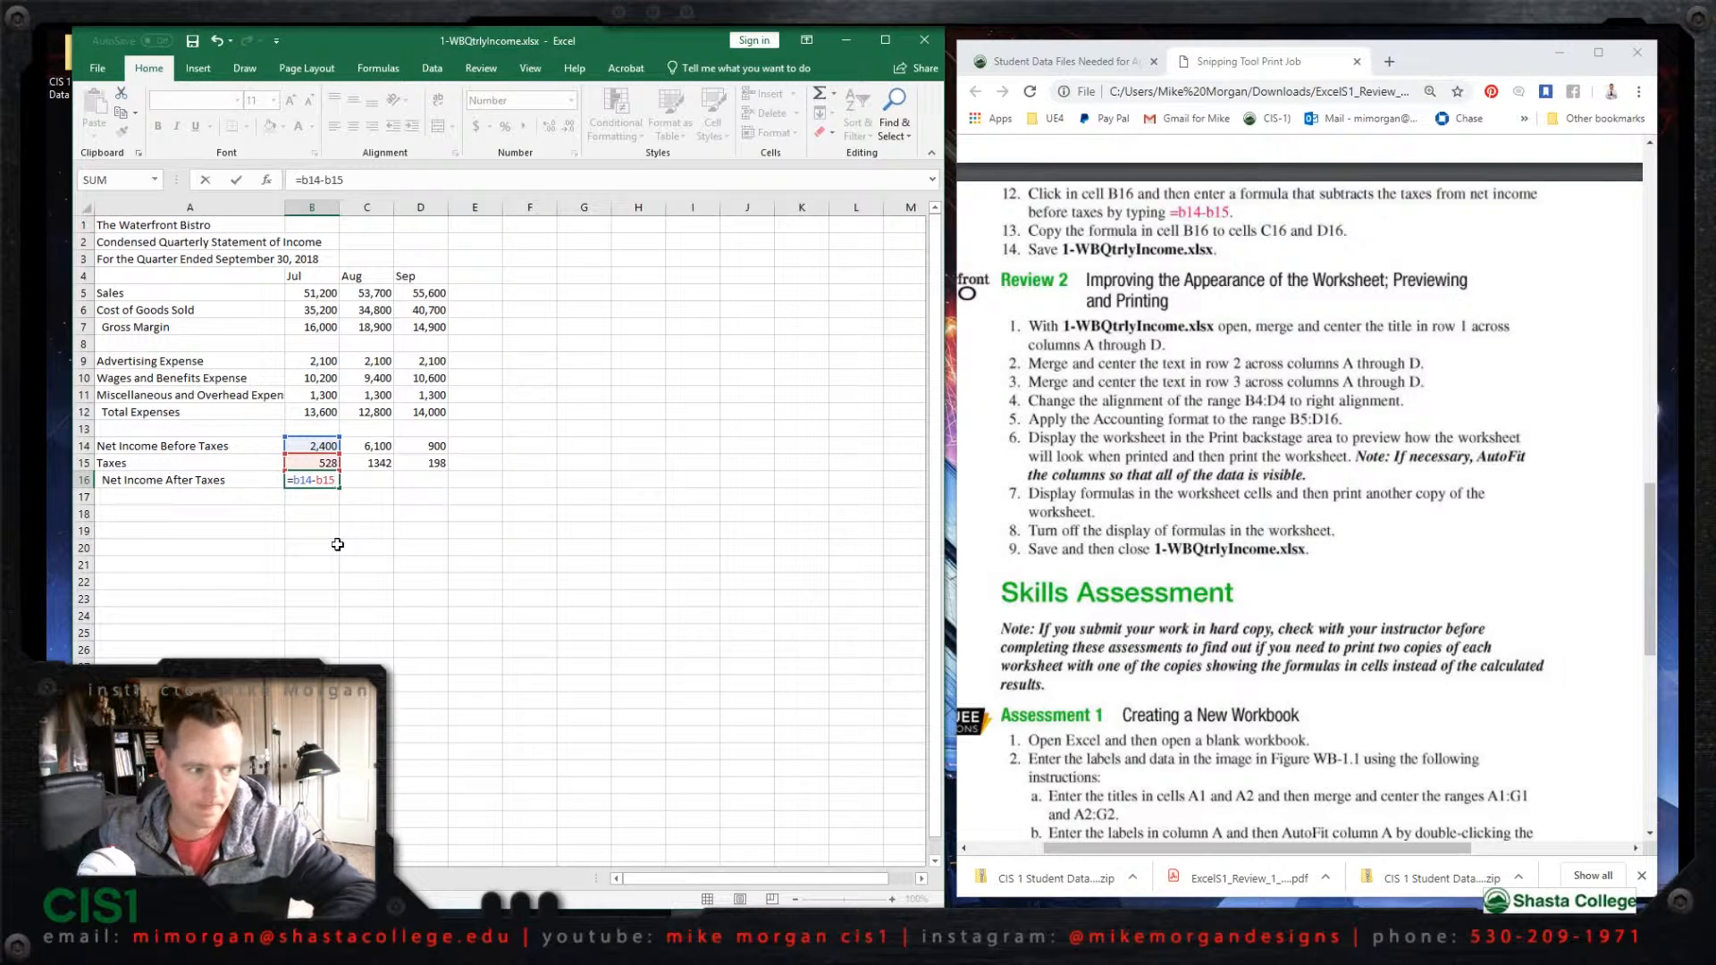
pyautogui.press('Return')
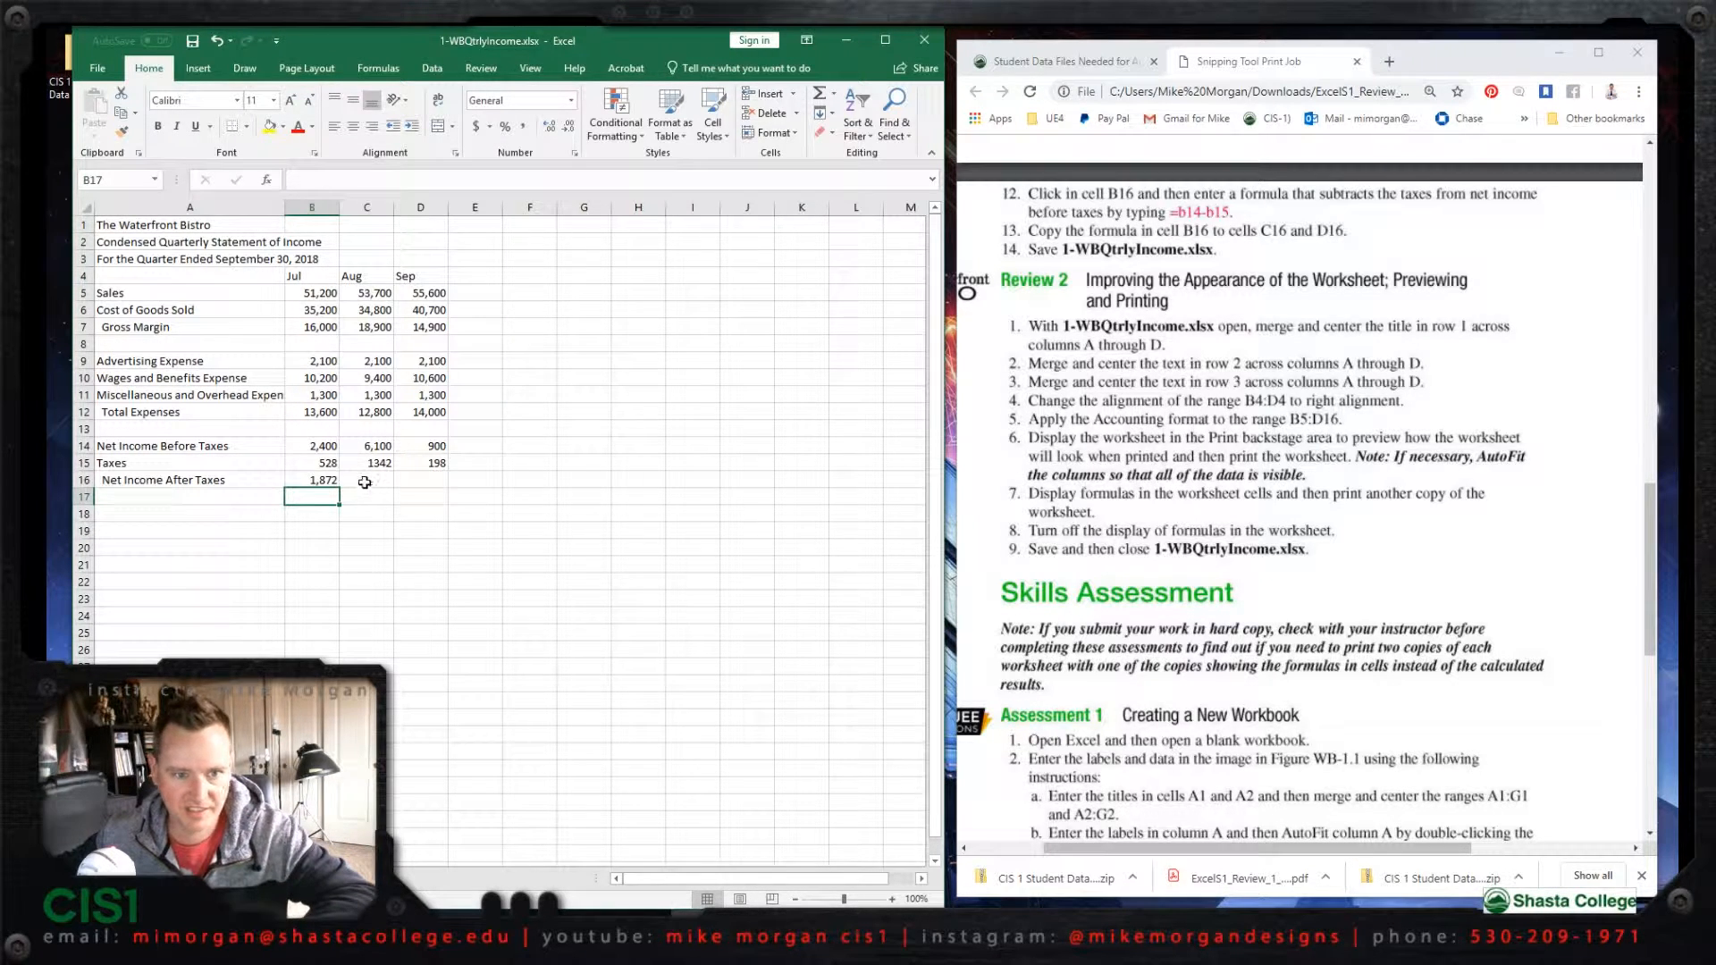
# Step: Fill the Net Income After Taxes formula from cell B16 across to D16 and save the workbook
pyautogui.click(324, 477)
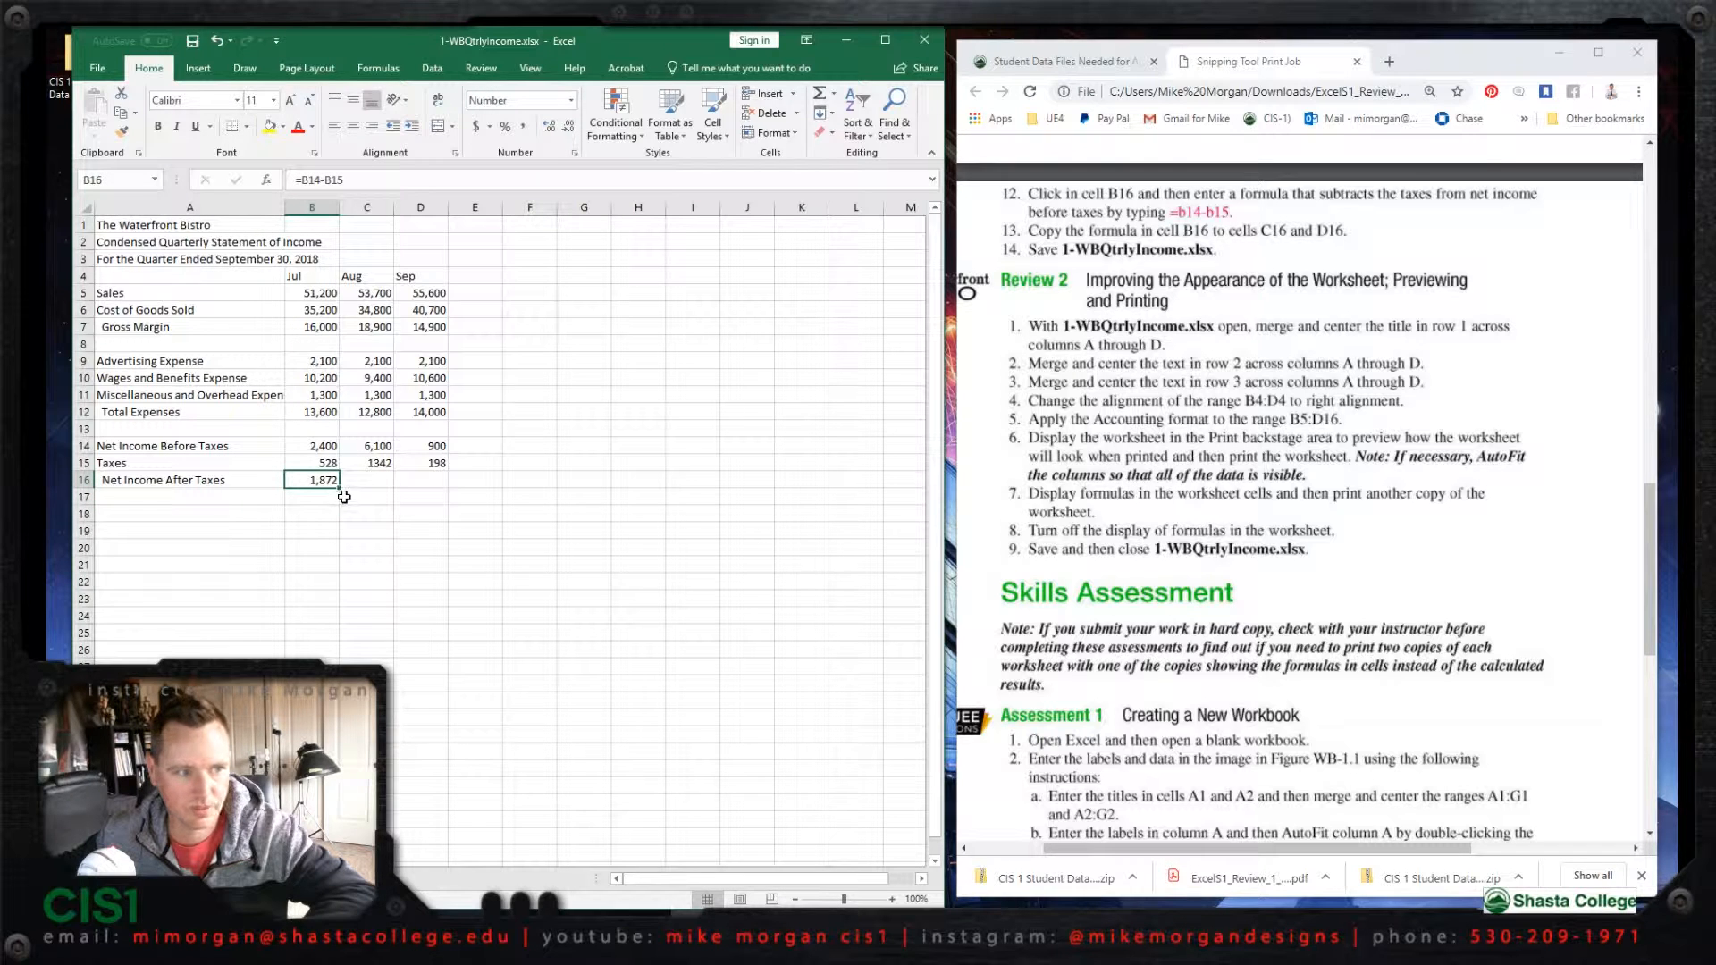
pyautogui.moveTo(340, 488); pyautogui.dragTo(437, 485)
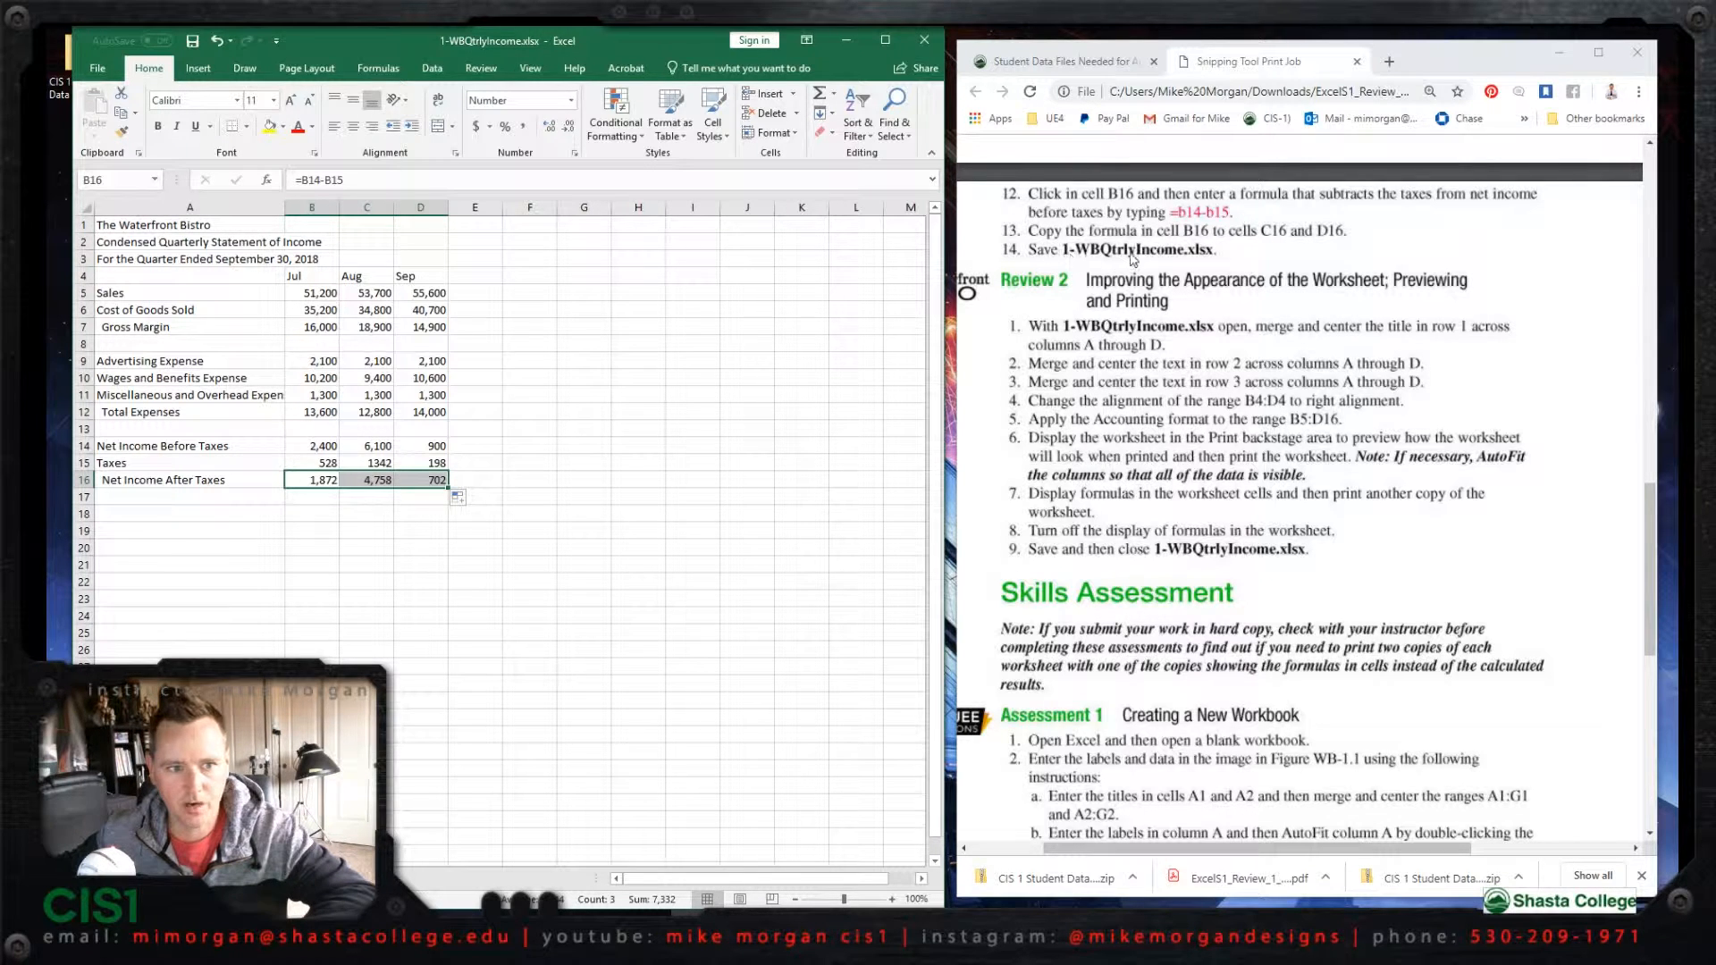
pyautogui.click(194, 44)
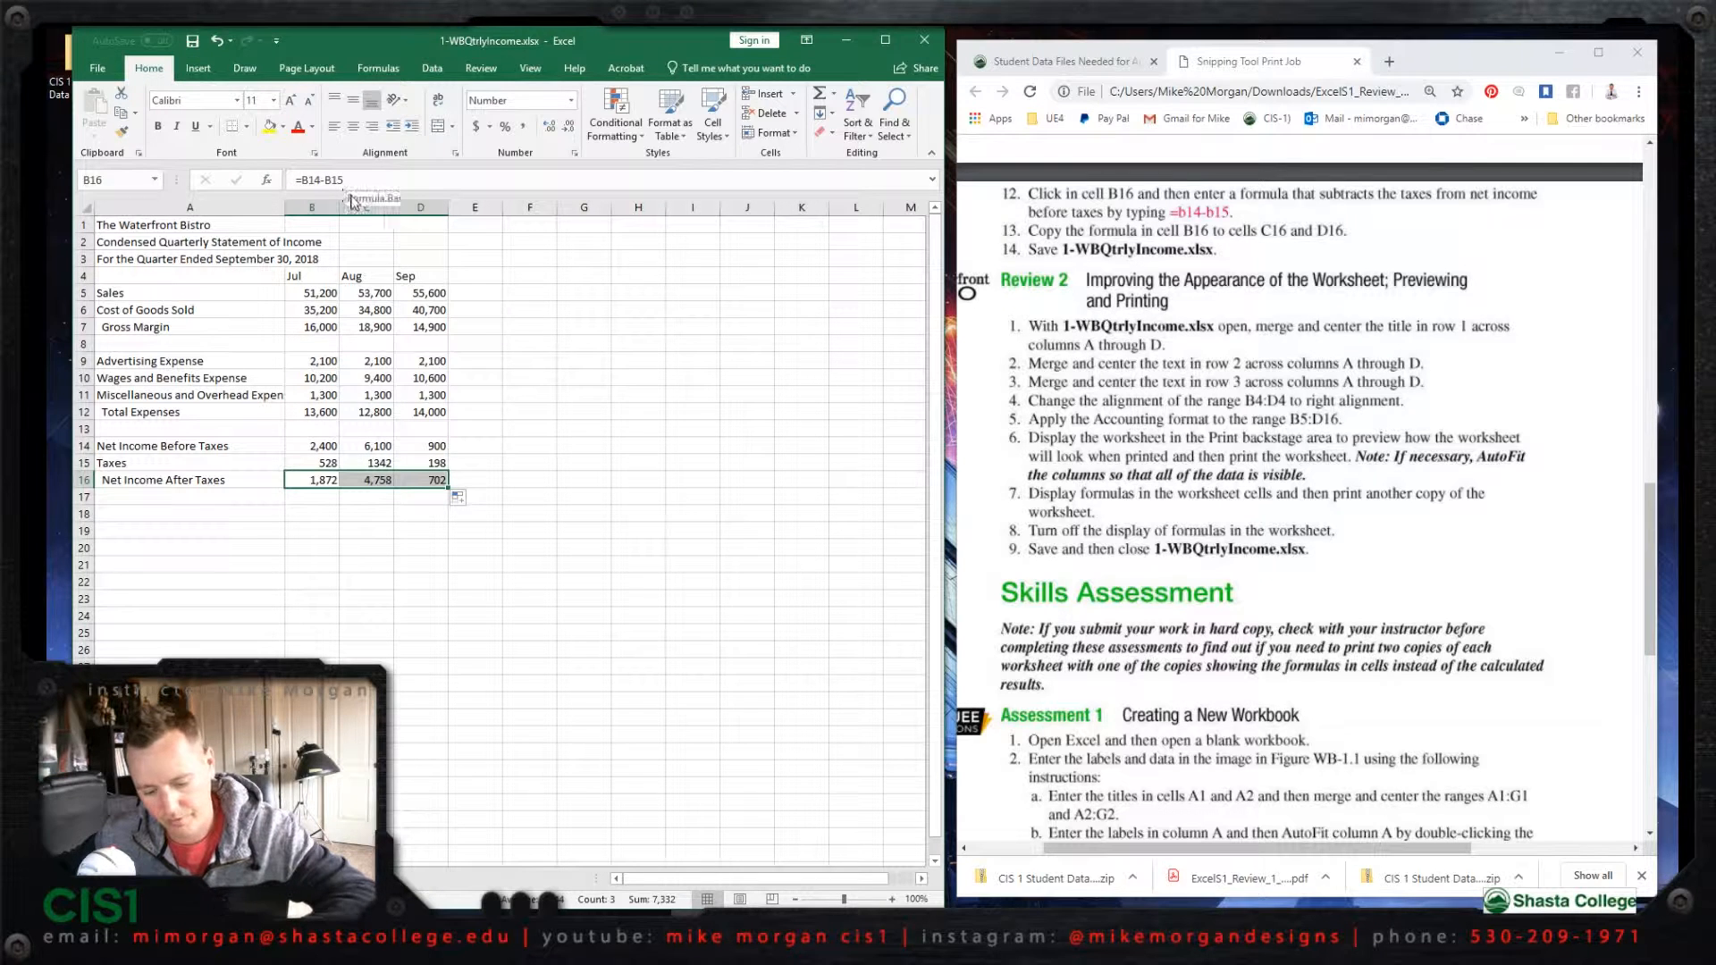
pyautogui.click(191, 41)
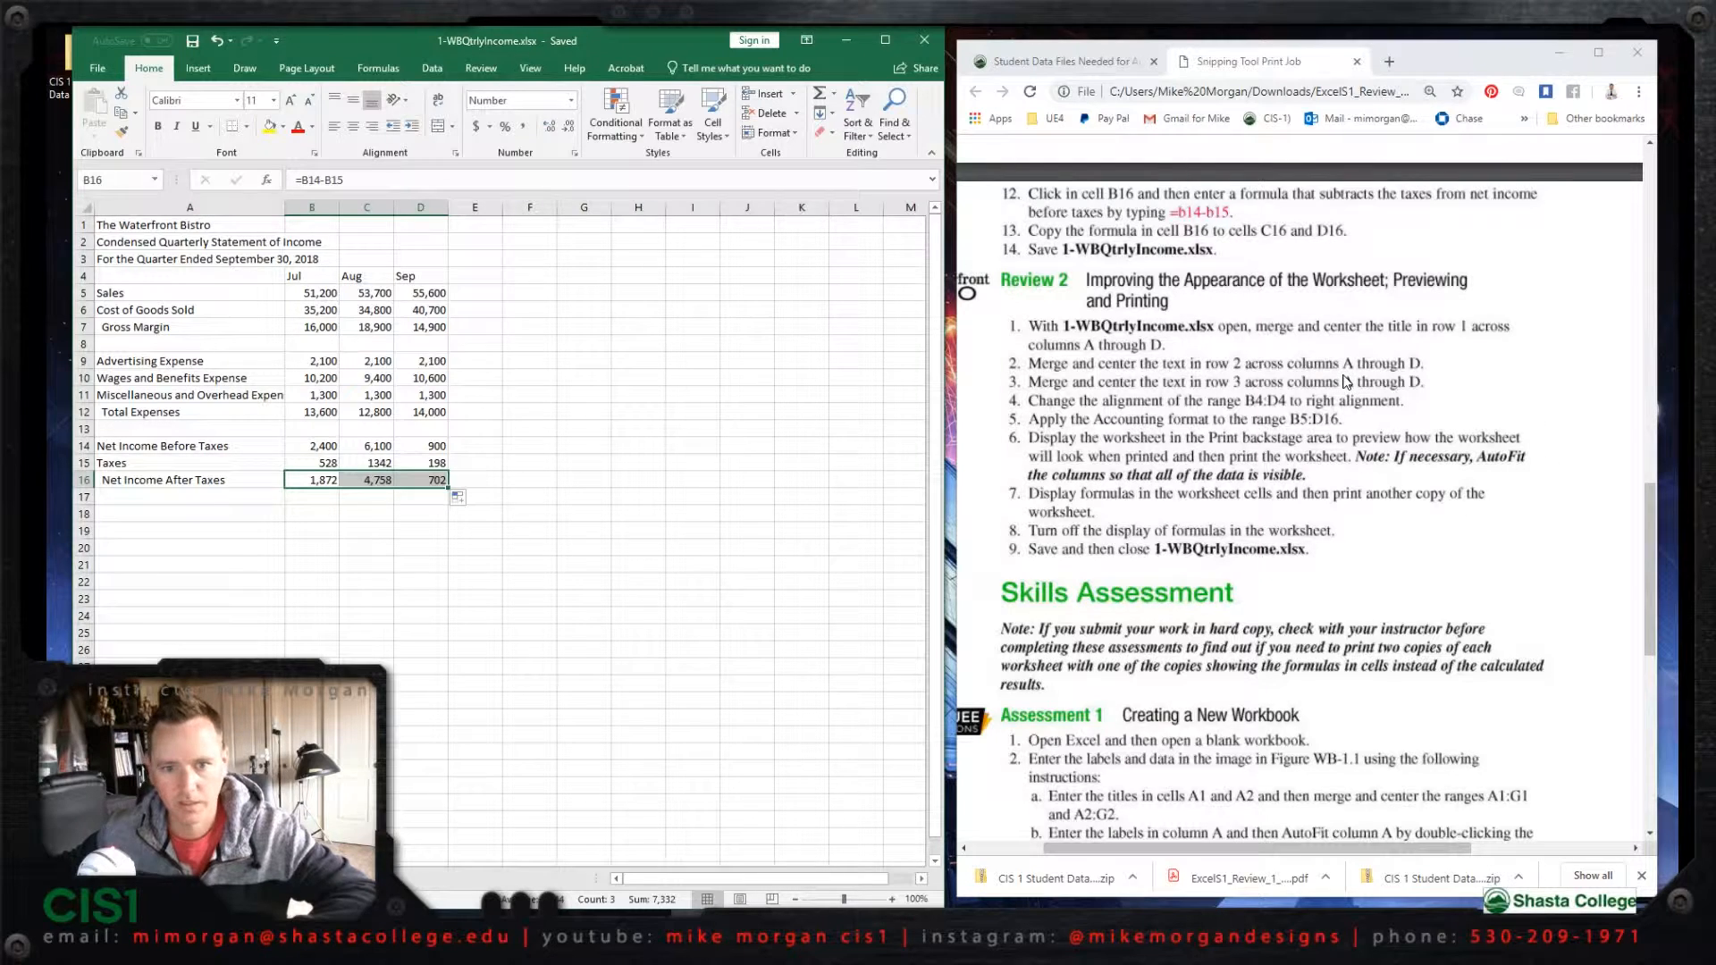
# Step: Widen the workbook window and merge and center the title The Waterfront Bistro across cells A1 to D1
pyautogui.moveTo(1654, 484)
pyautogui.mouseDown()
pyautogui.moveTo(1652, 514)
pyautogui.moveTo(1644, 496)
pyautogui.mouseUp()
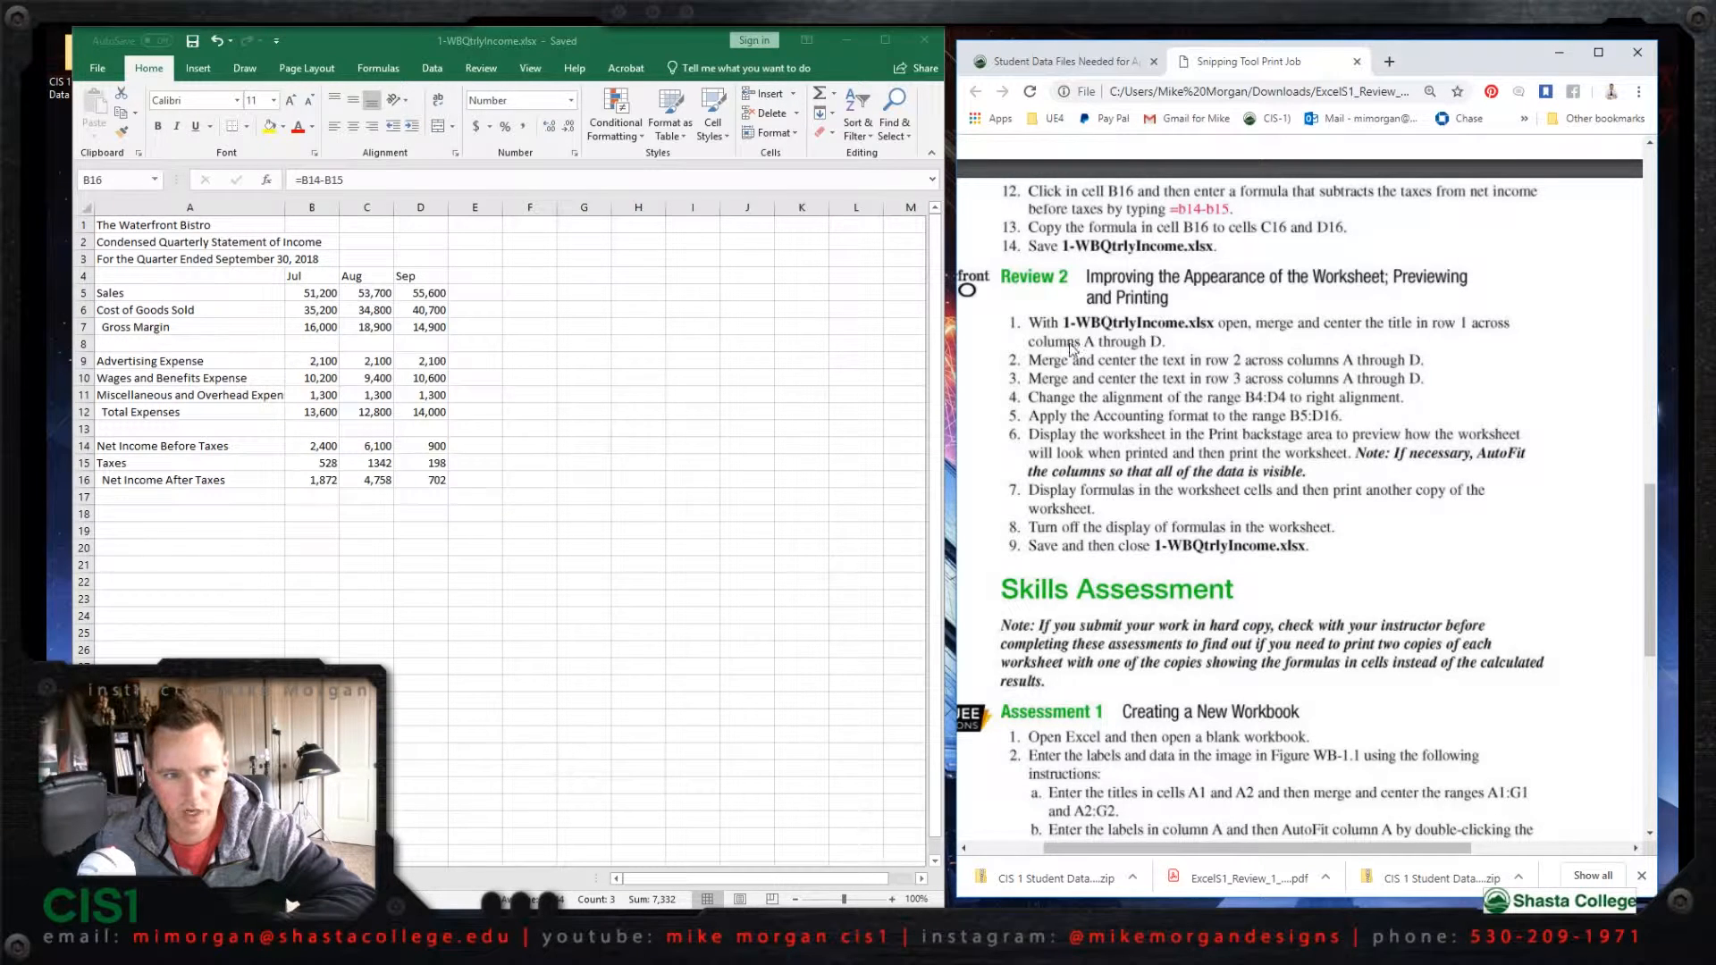
pyautogui.click(257, 224)
pyautogui.click(253, 225)
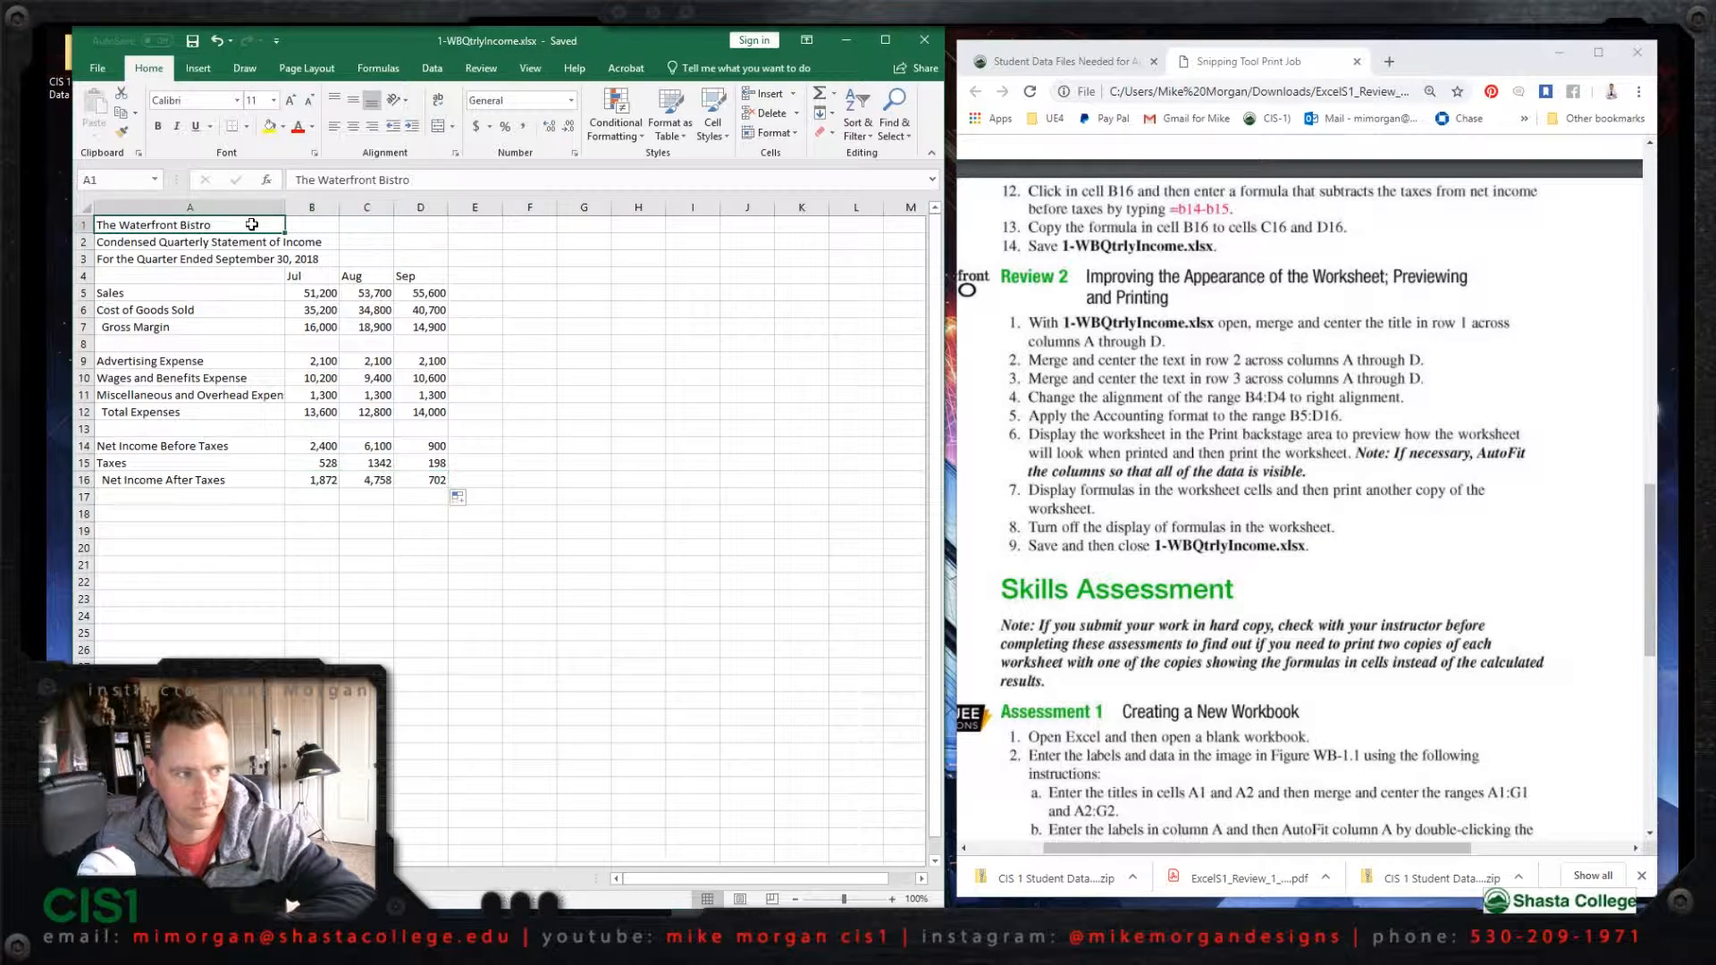
pyautogui.keyDown('shift'); pyautogui.click(434, 225); pyautogui.keyUp('shift')
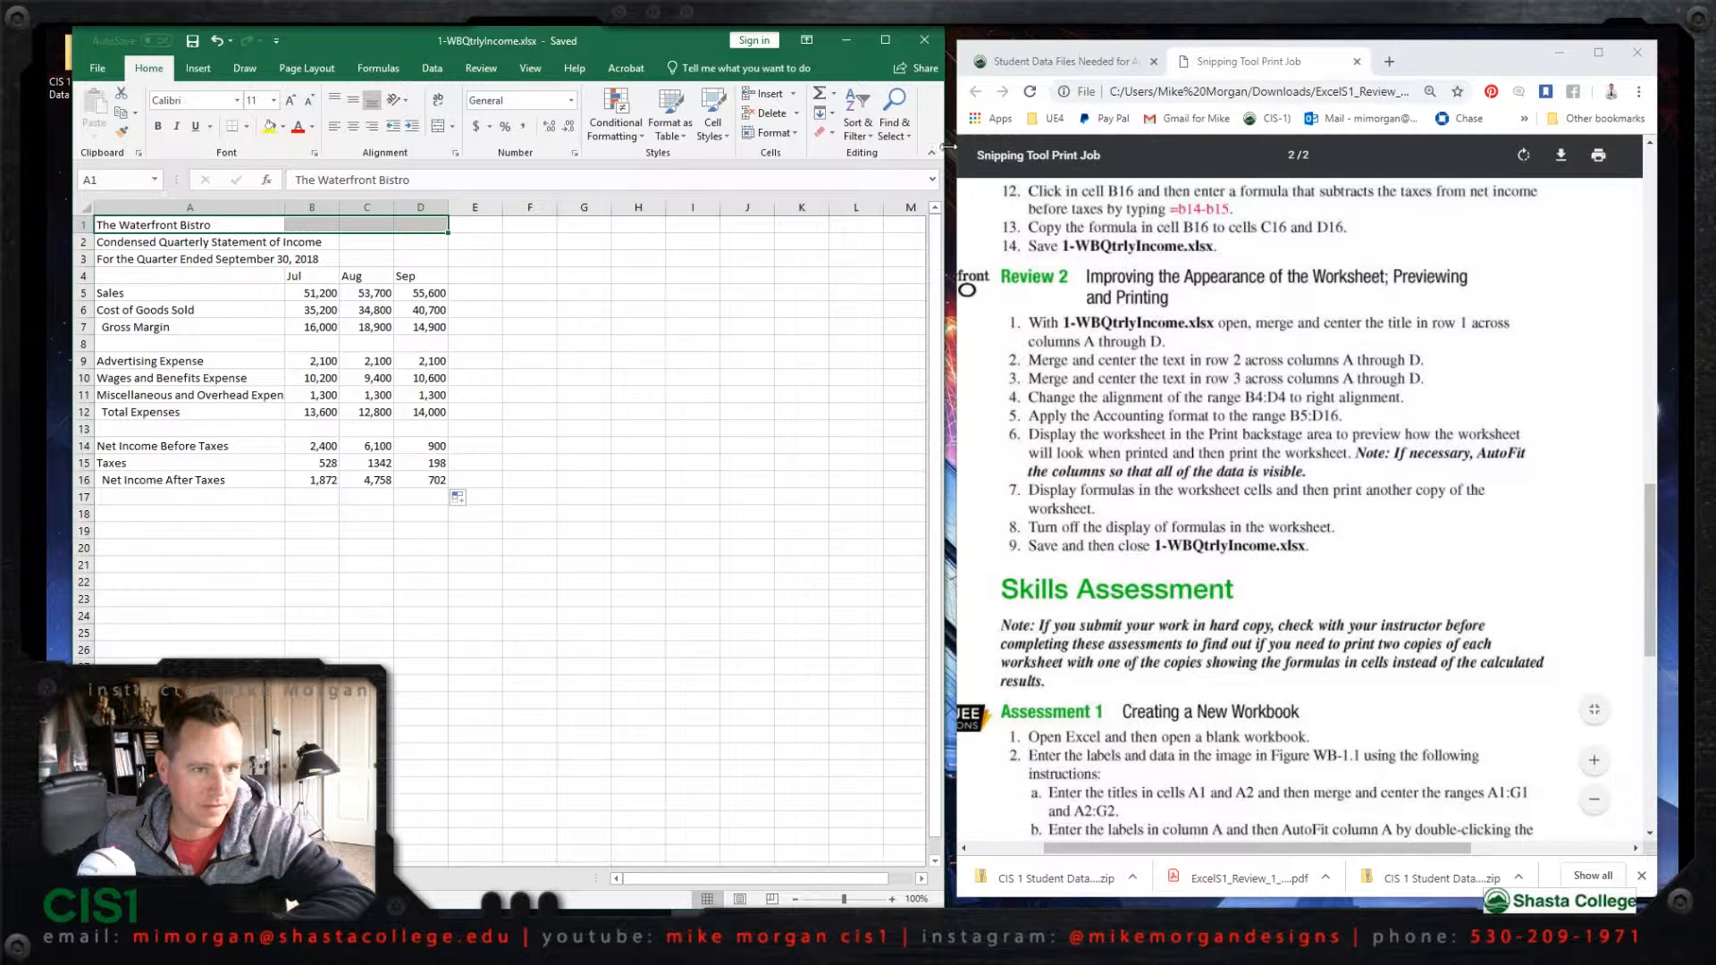
pyautogui.moveTo(945, 126); pyautogui.dragTo(1500, 126)
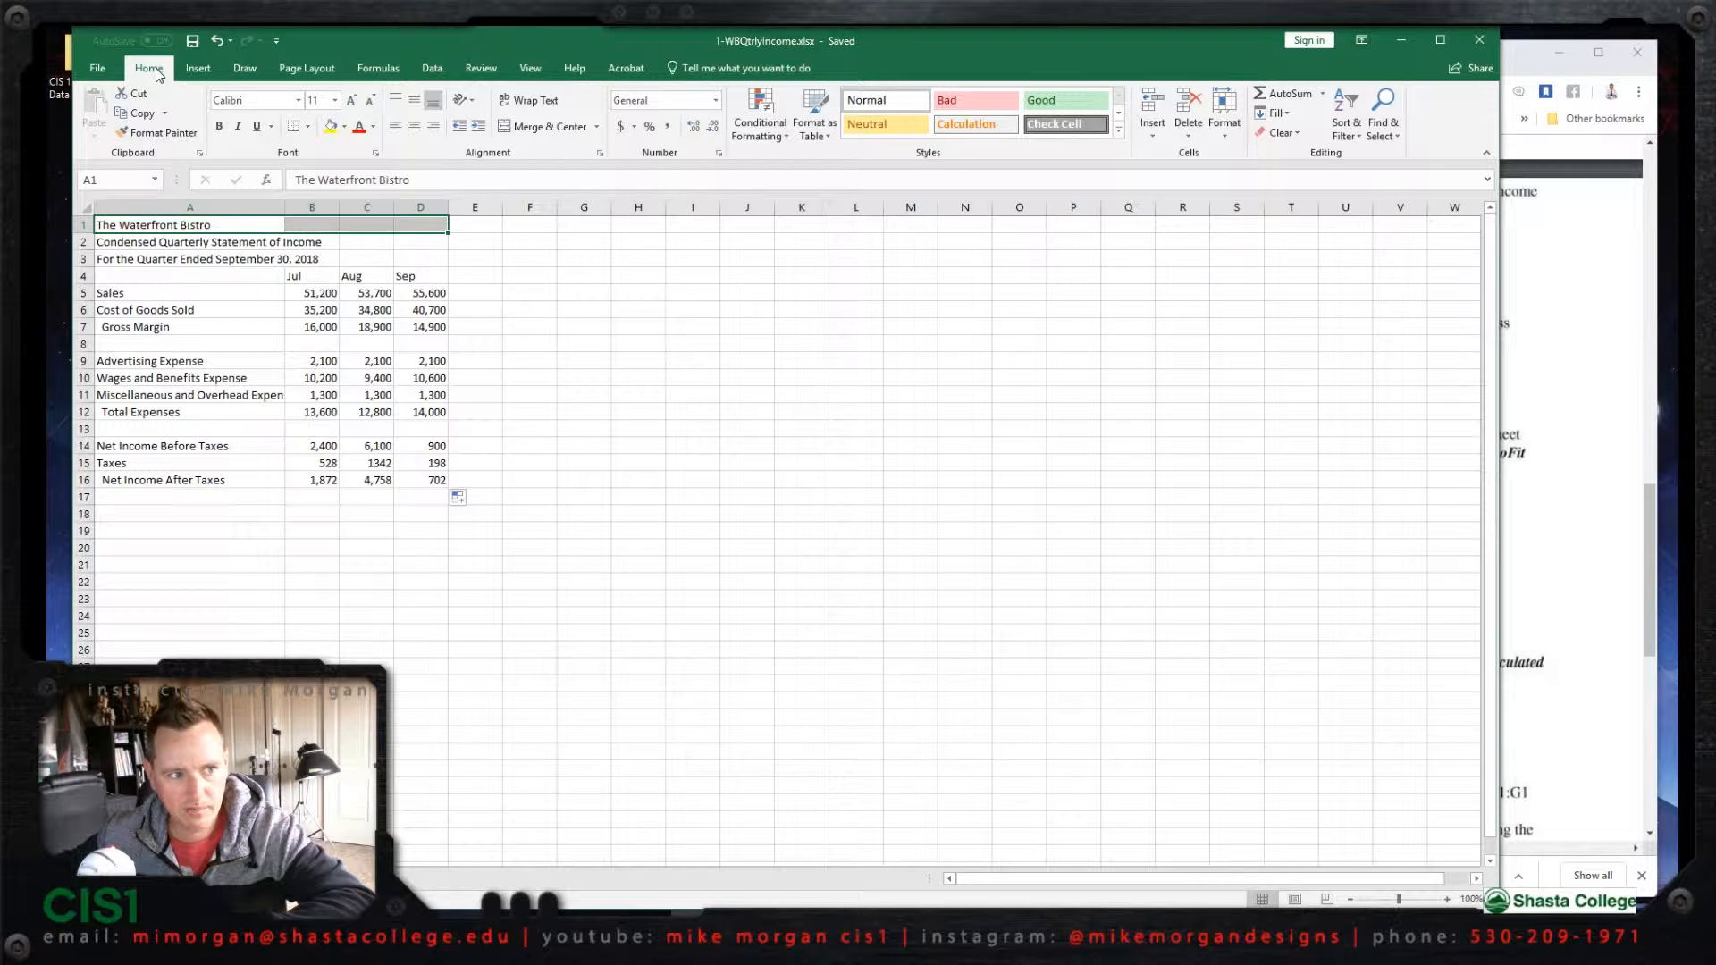
pyautogui.click(542, 127)
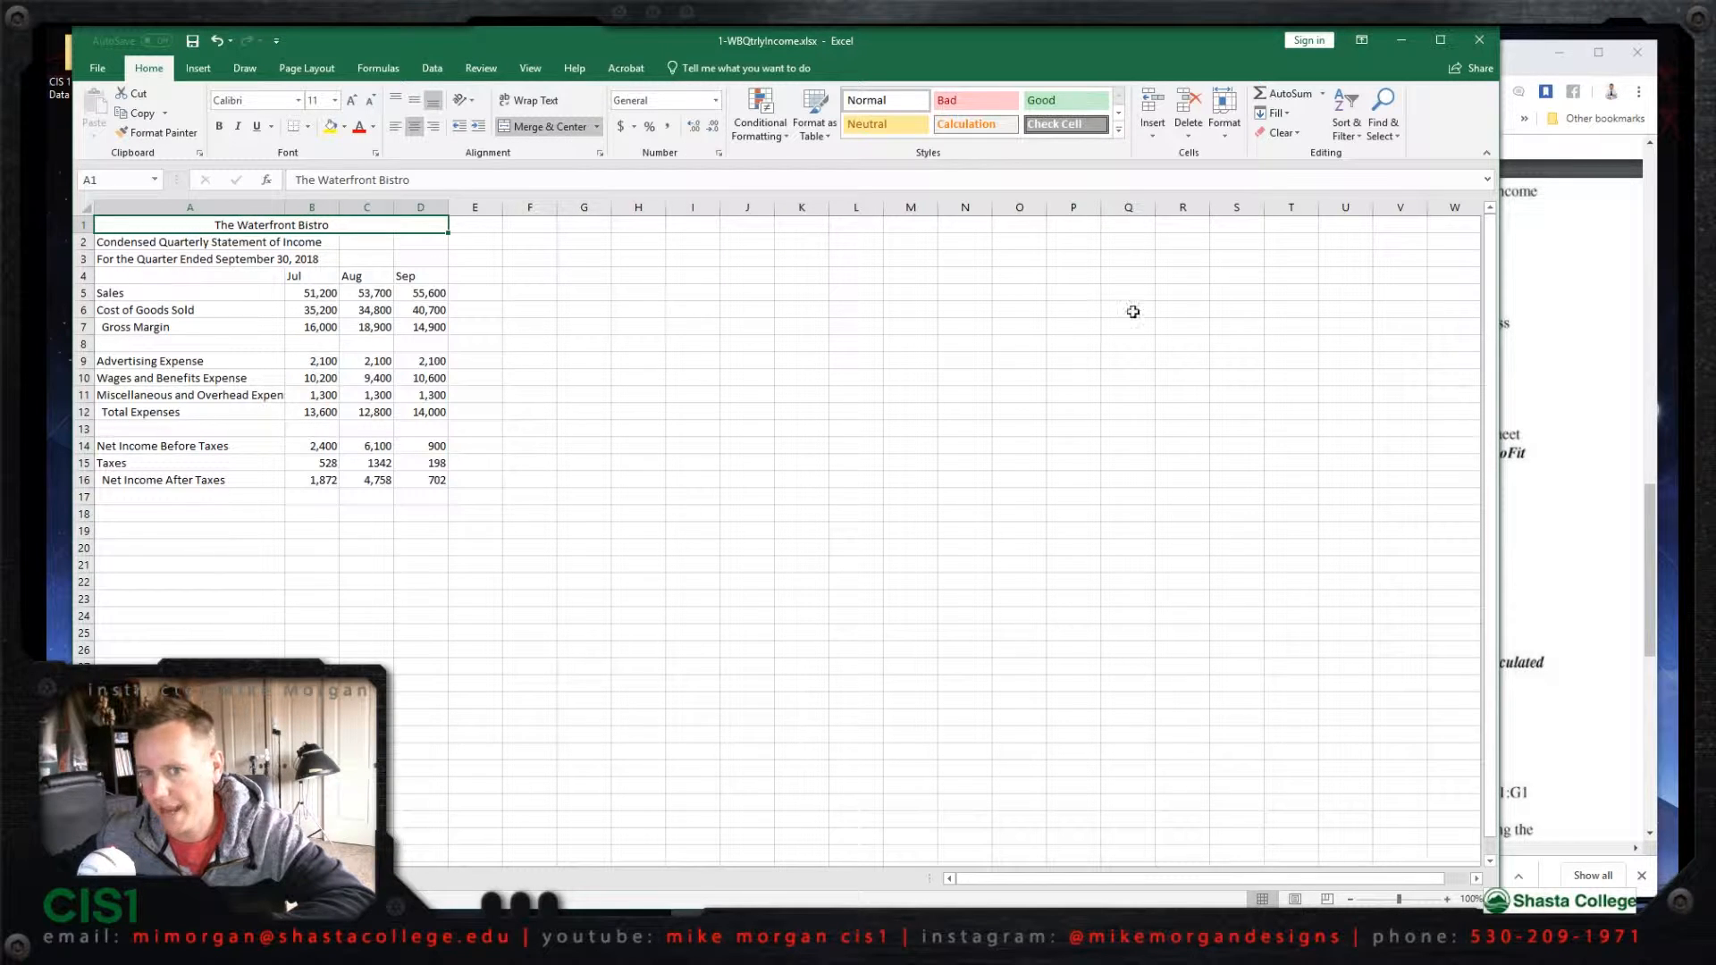
# Step: Merge and center the subtitle Condensed Quarterly Statement of Income across cells A2 to D2
pyautogui.click(1564, 331)
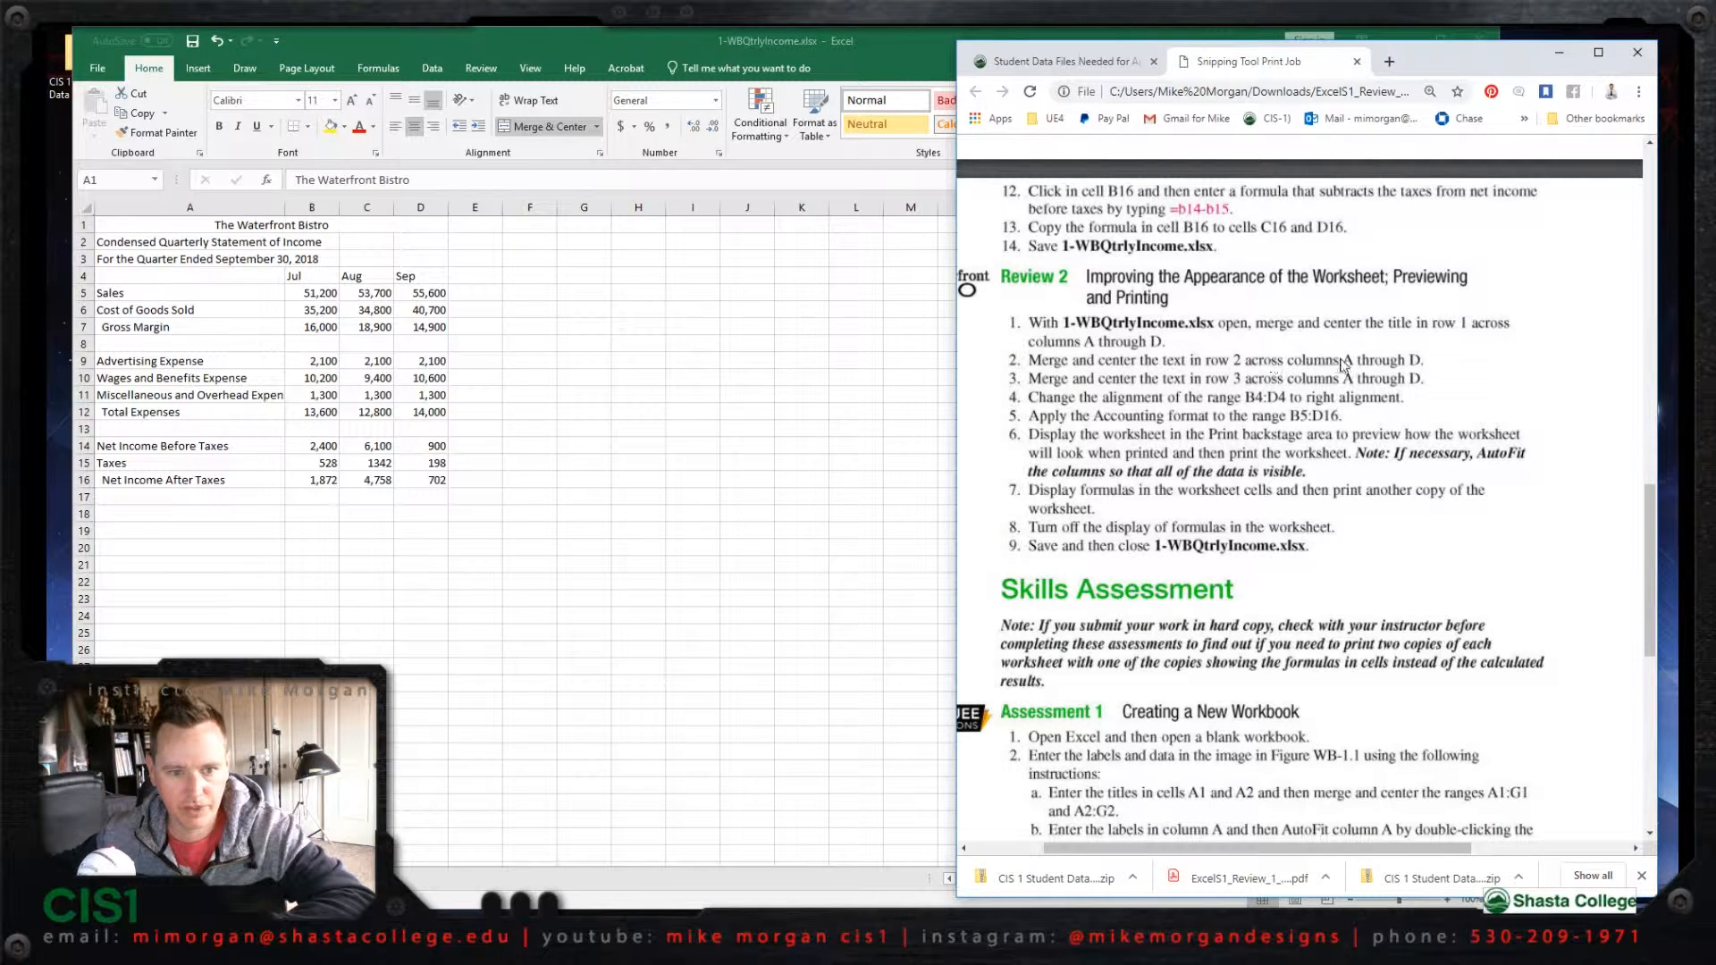
pyautogui.click(234, 249)
pyautogui.click(227, 243)
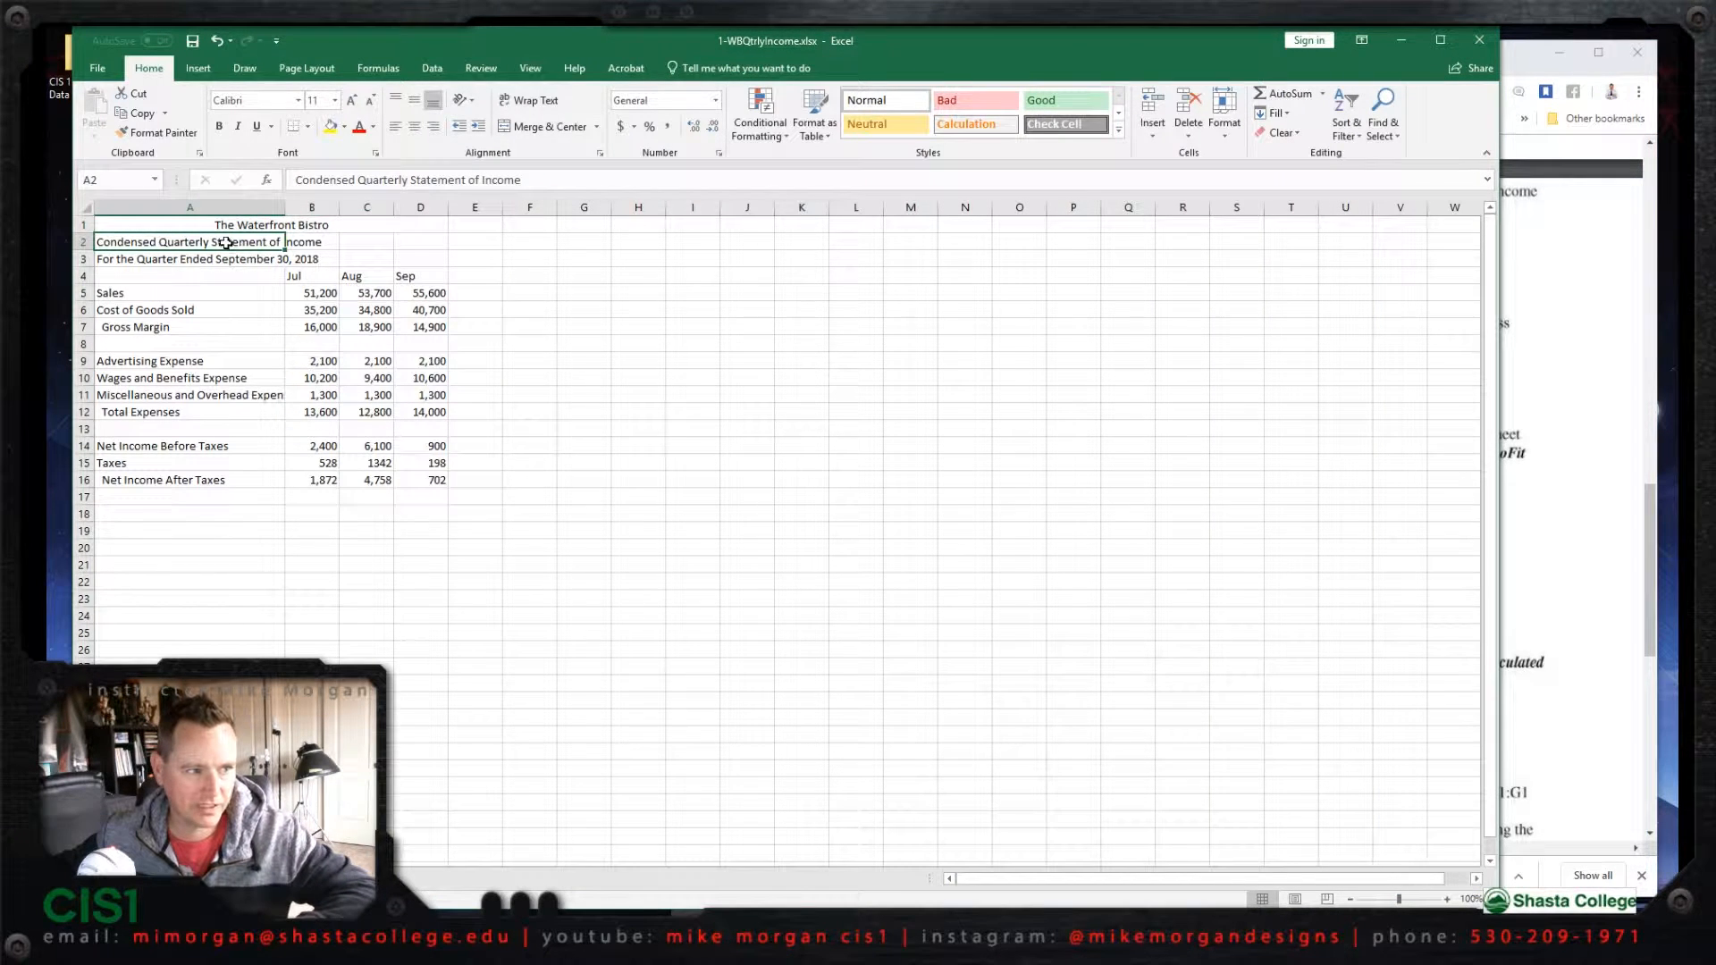
pyautogui.keyDown('shift'); pyautogui.click(431, 242); pyautogui.keyUp('shift')
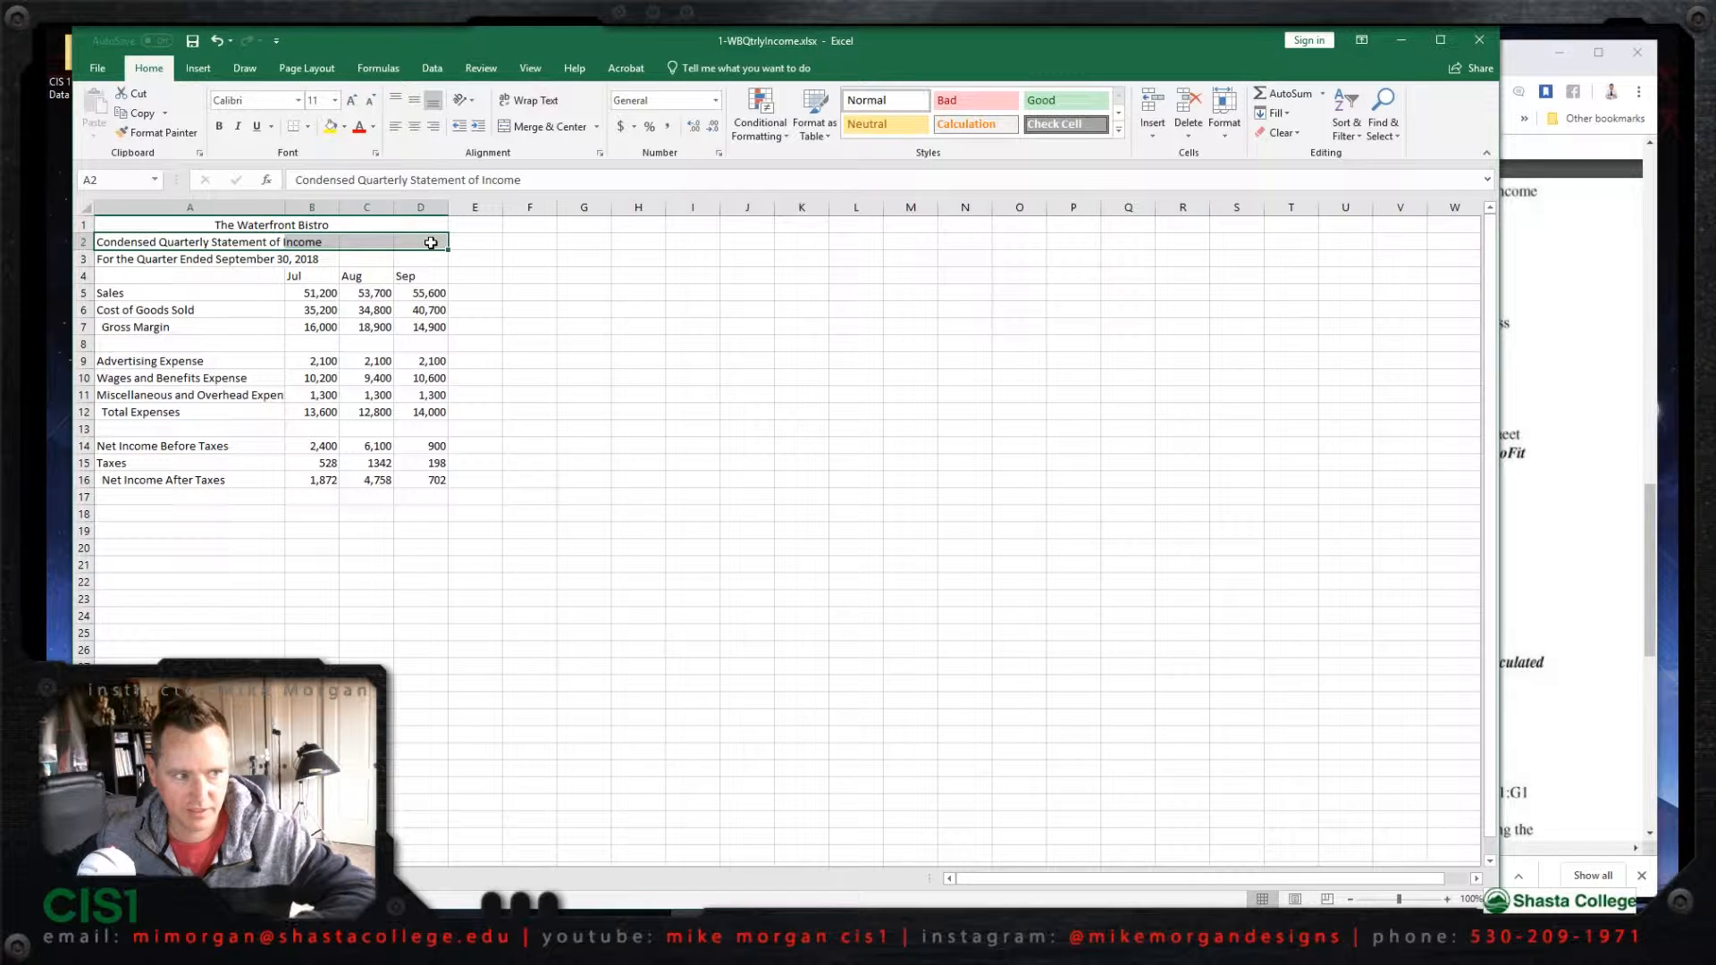
pyautogui.click(550, 129)
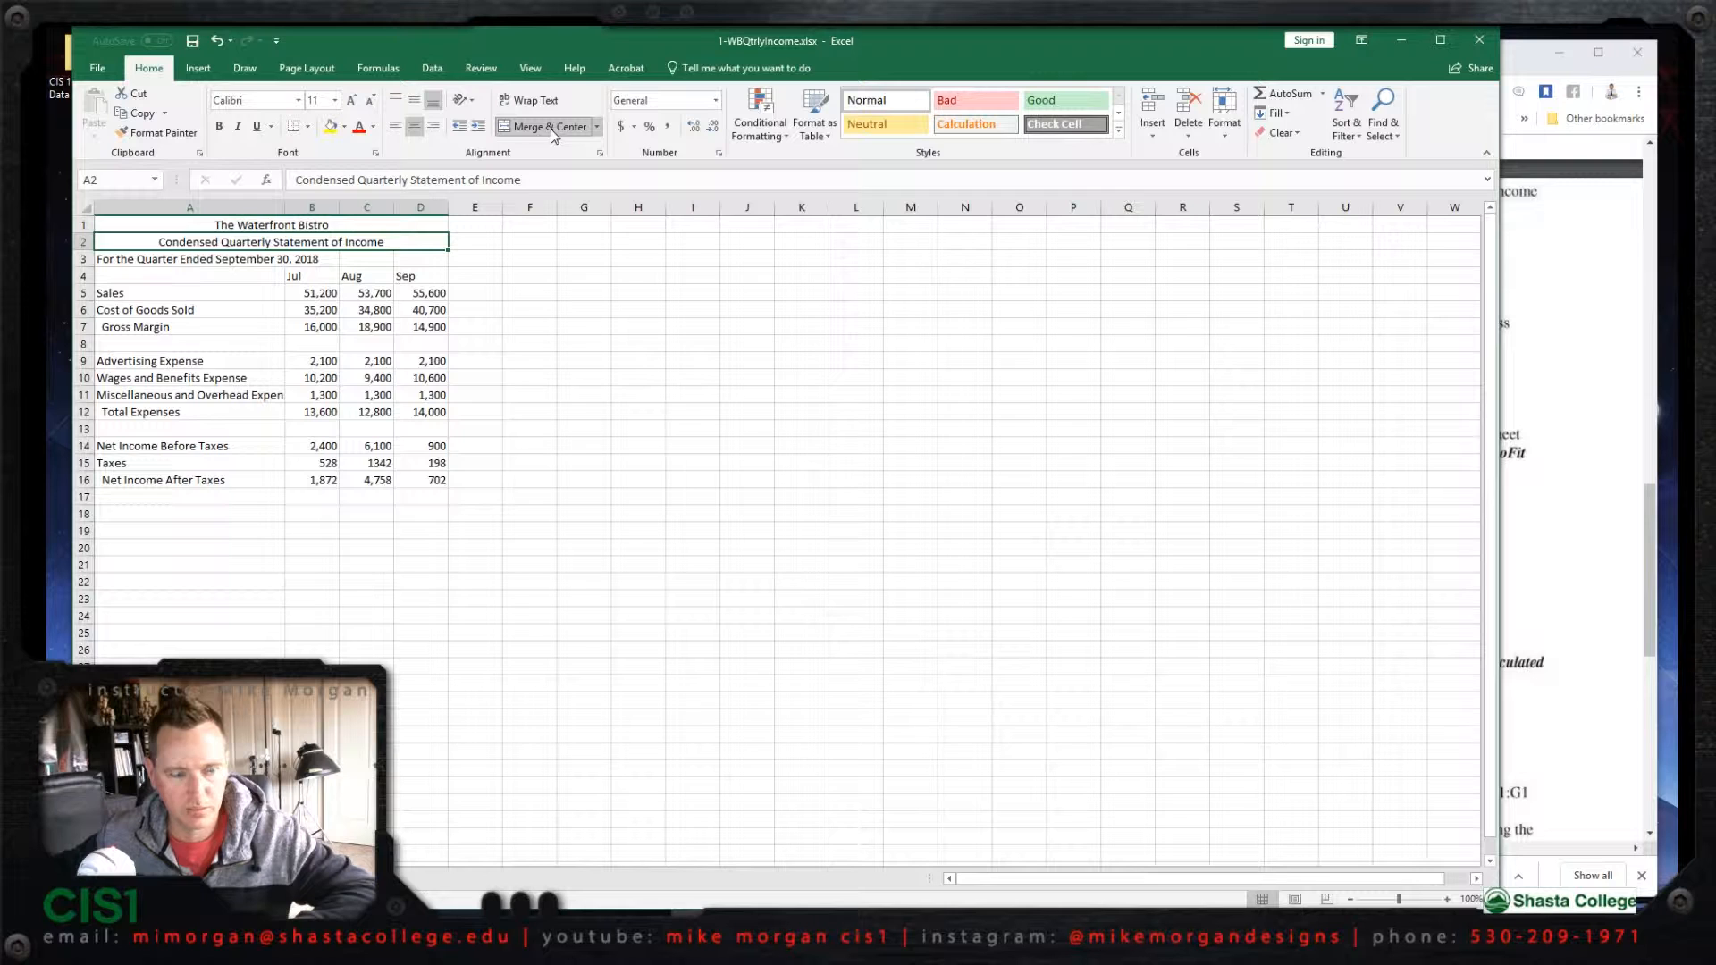
# Step: Merge and center the row 3 text For the Quarter Ended September 30, 2018 across columns A to D
pyautogui.click(1575, 303)
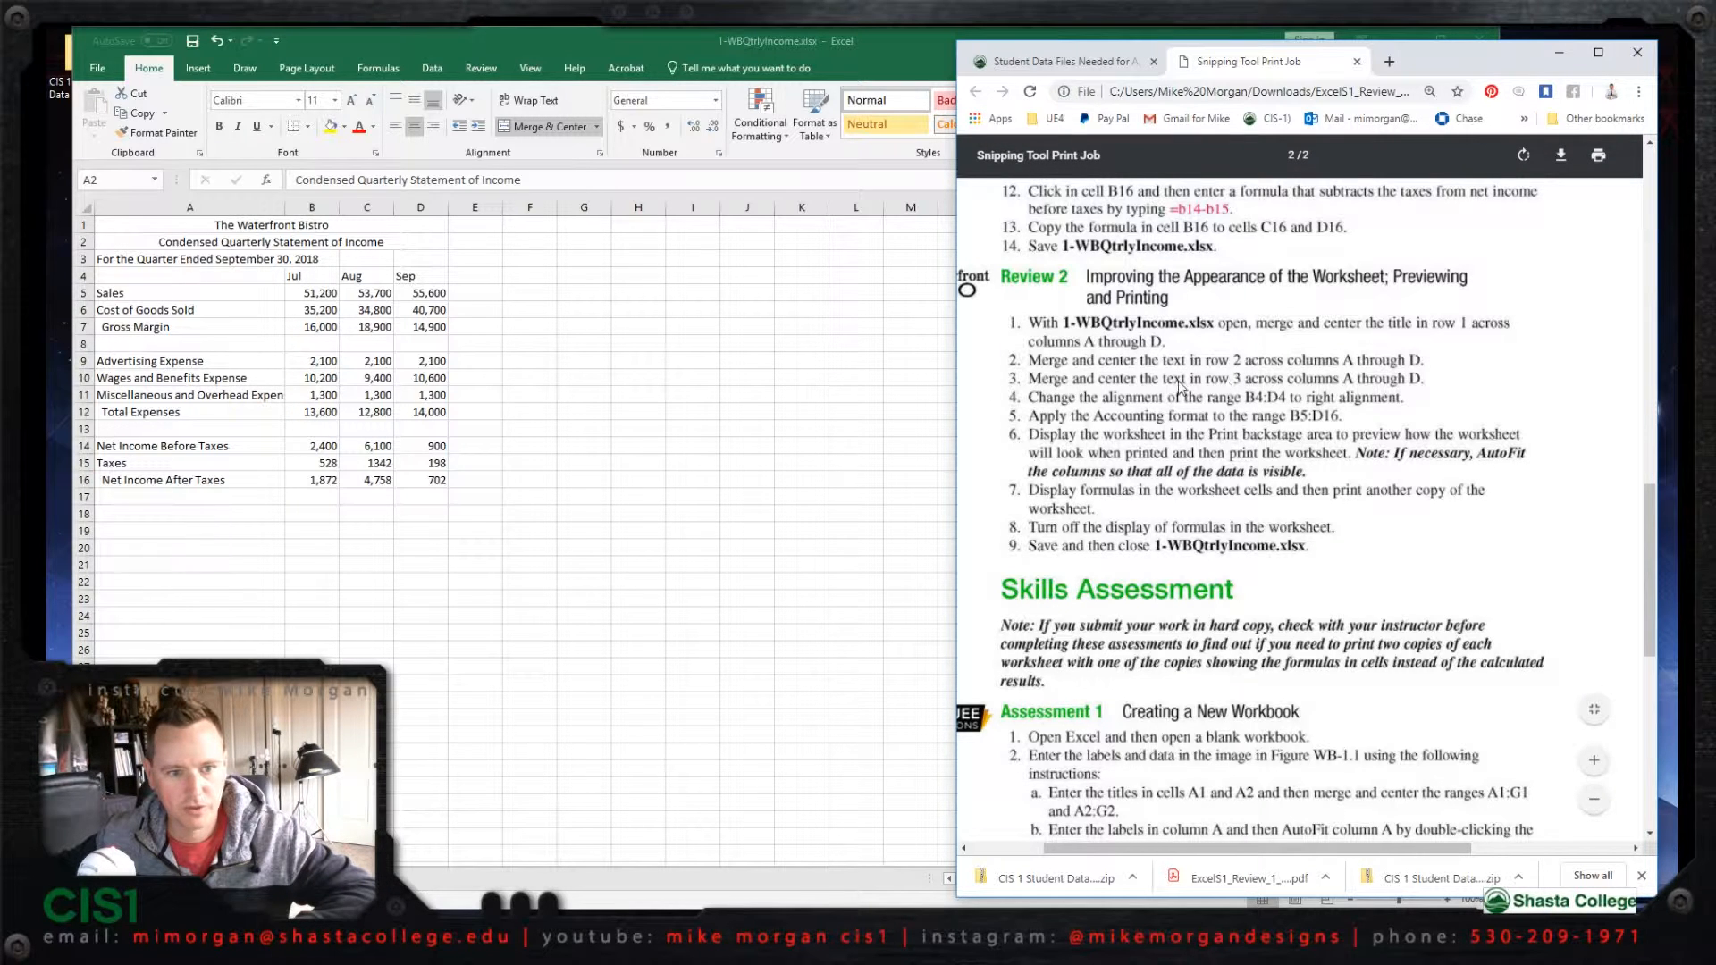
pyautogui.click(157, 262)
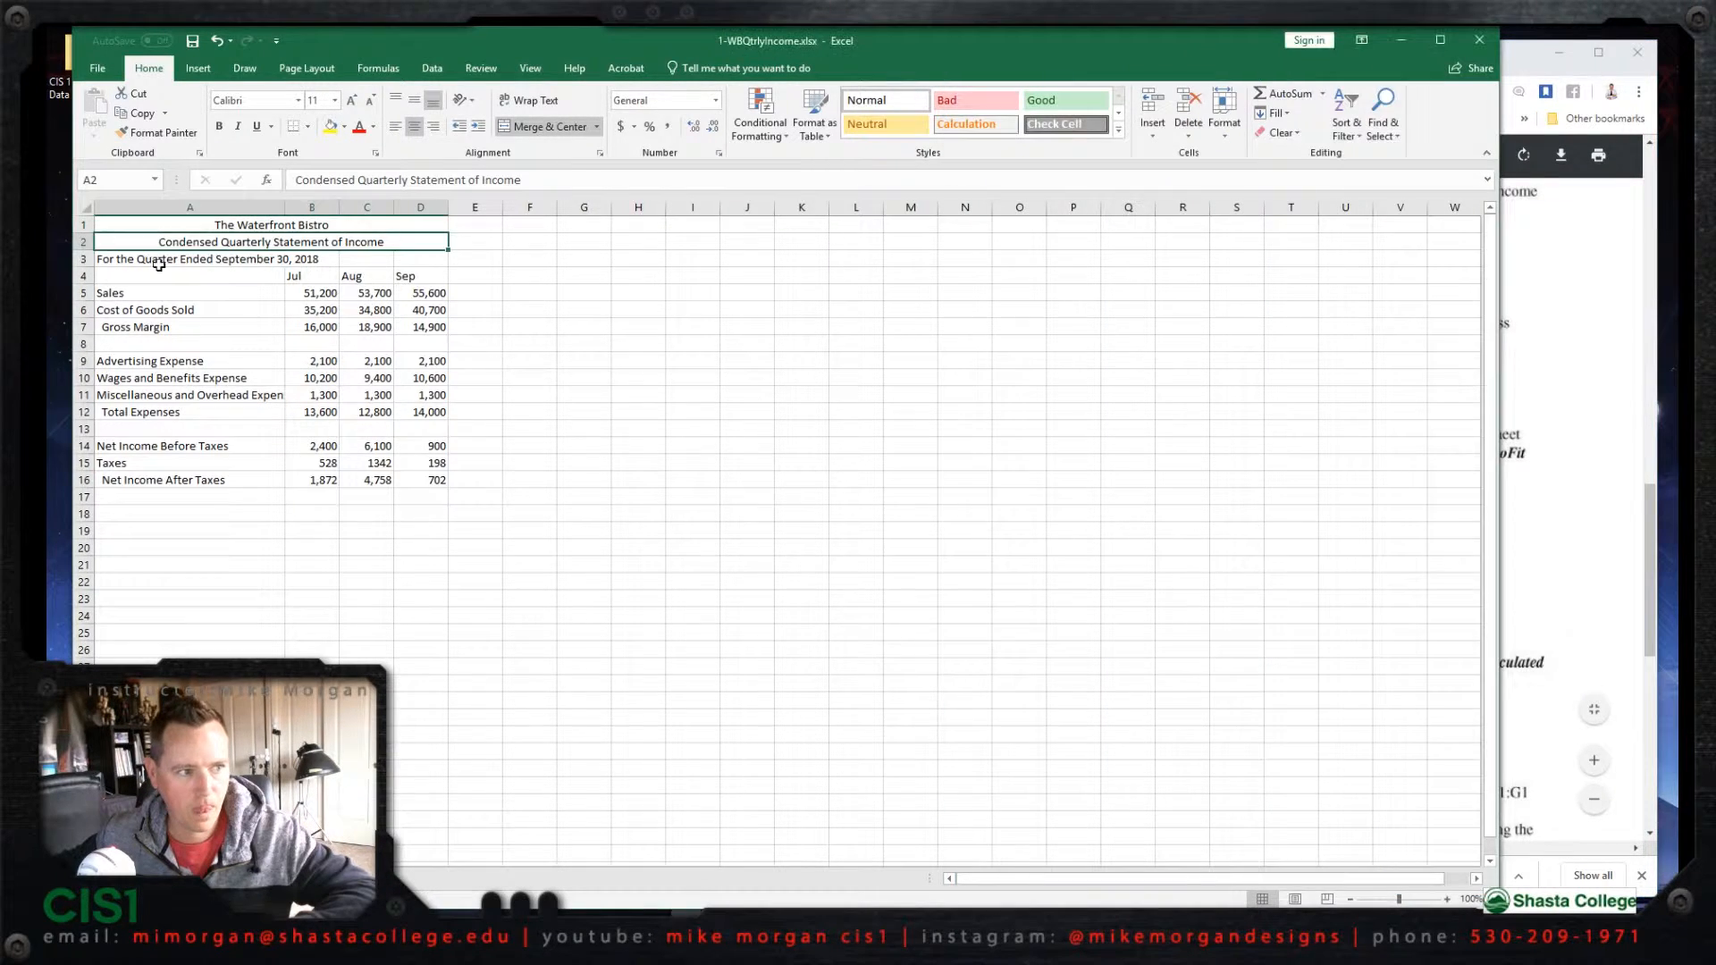
pyautogui.click(162, 261)
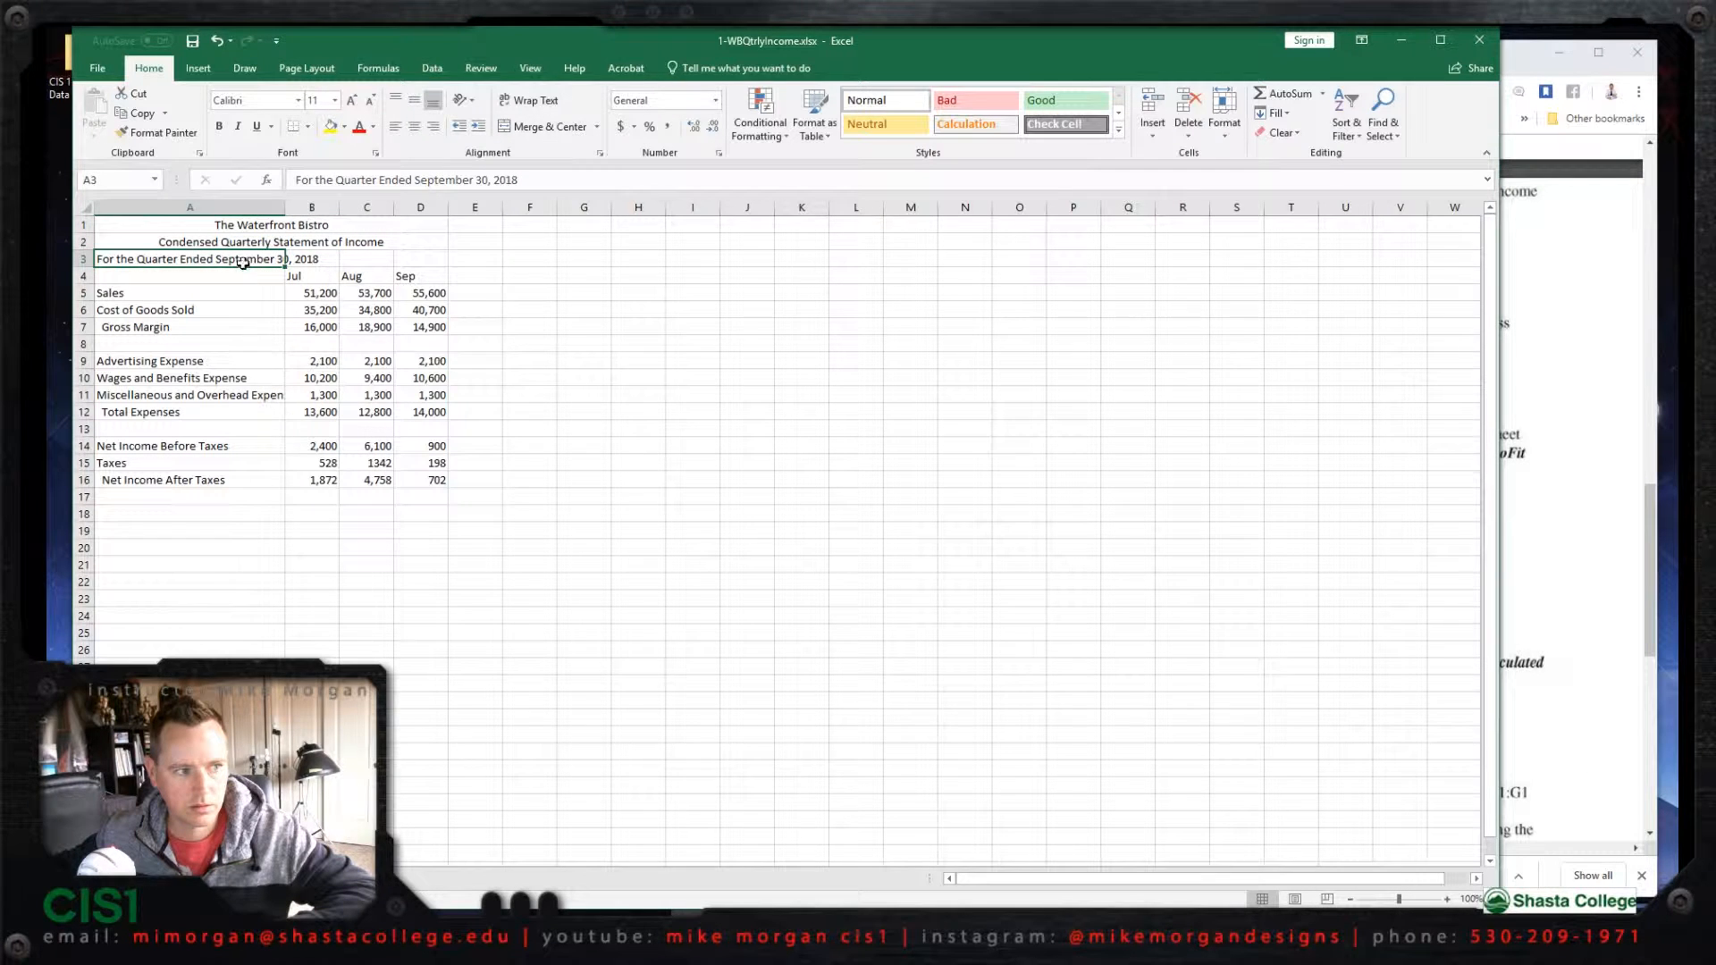
pyautogui.keyDown('shift'); pyautogui.click(419, 261); pyautogui.keyUp('shift')
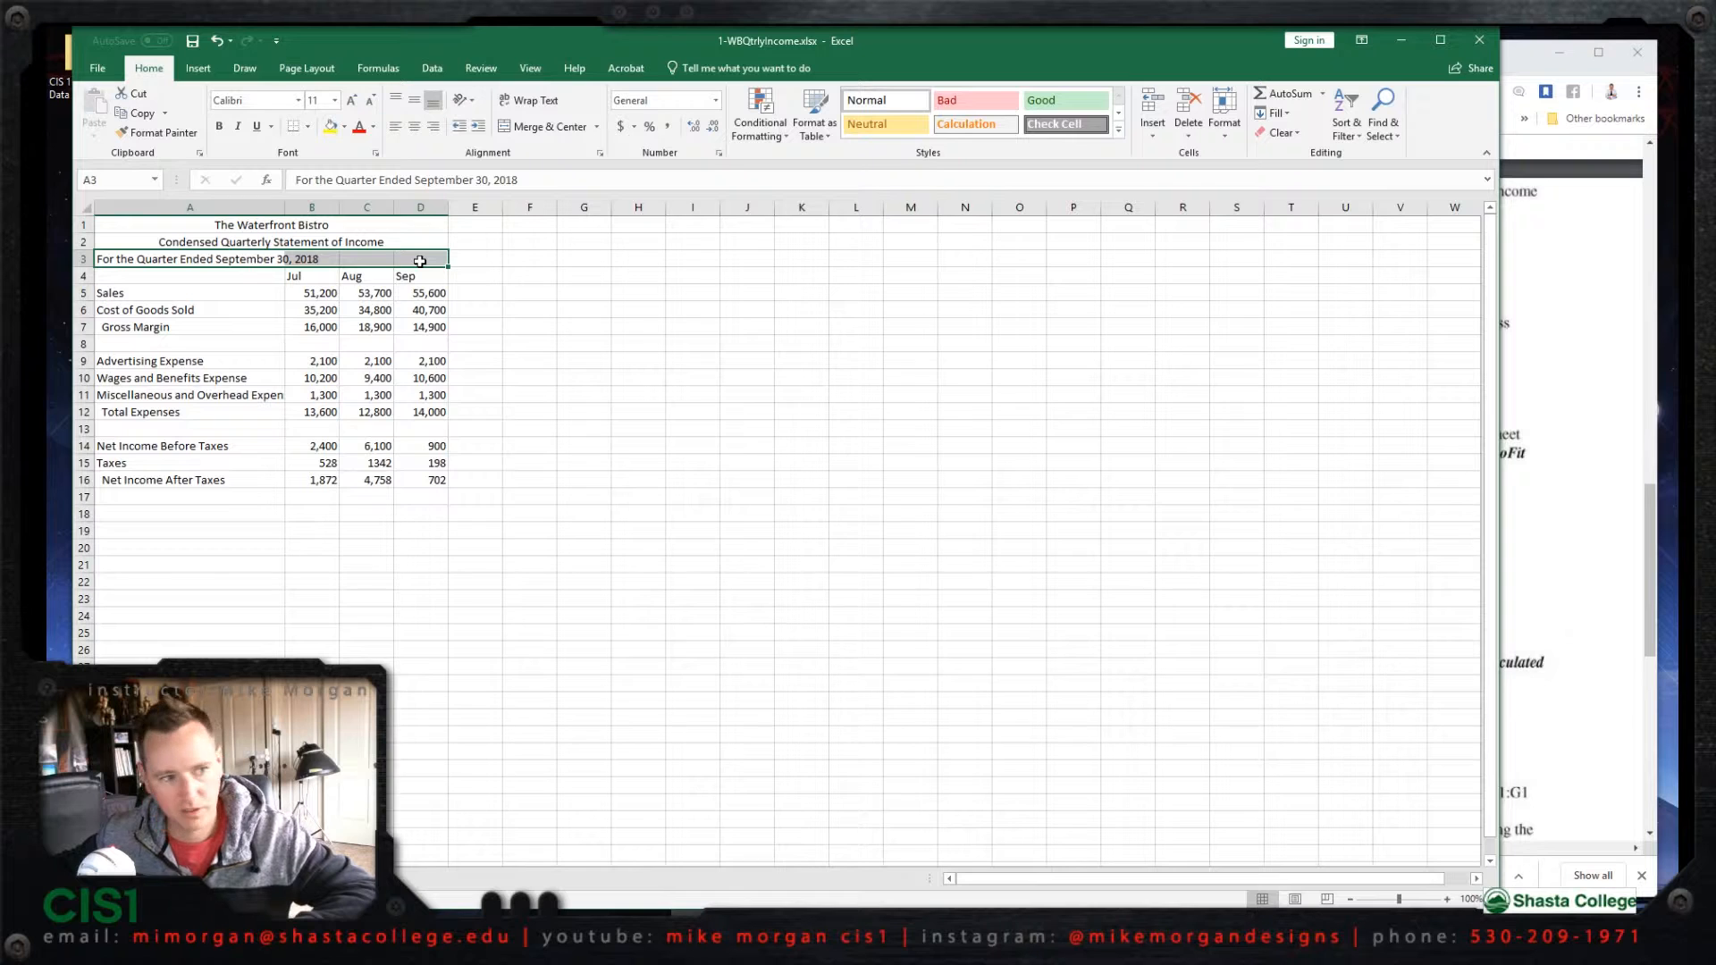
pyautogui.click(547, 131)
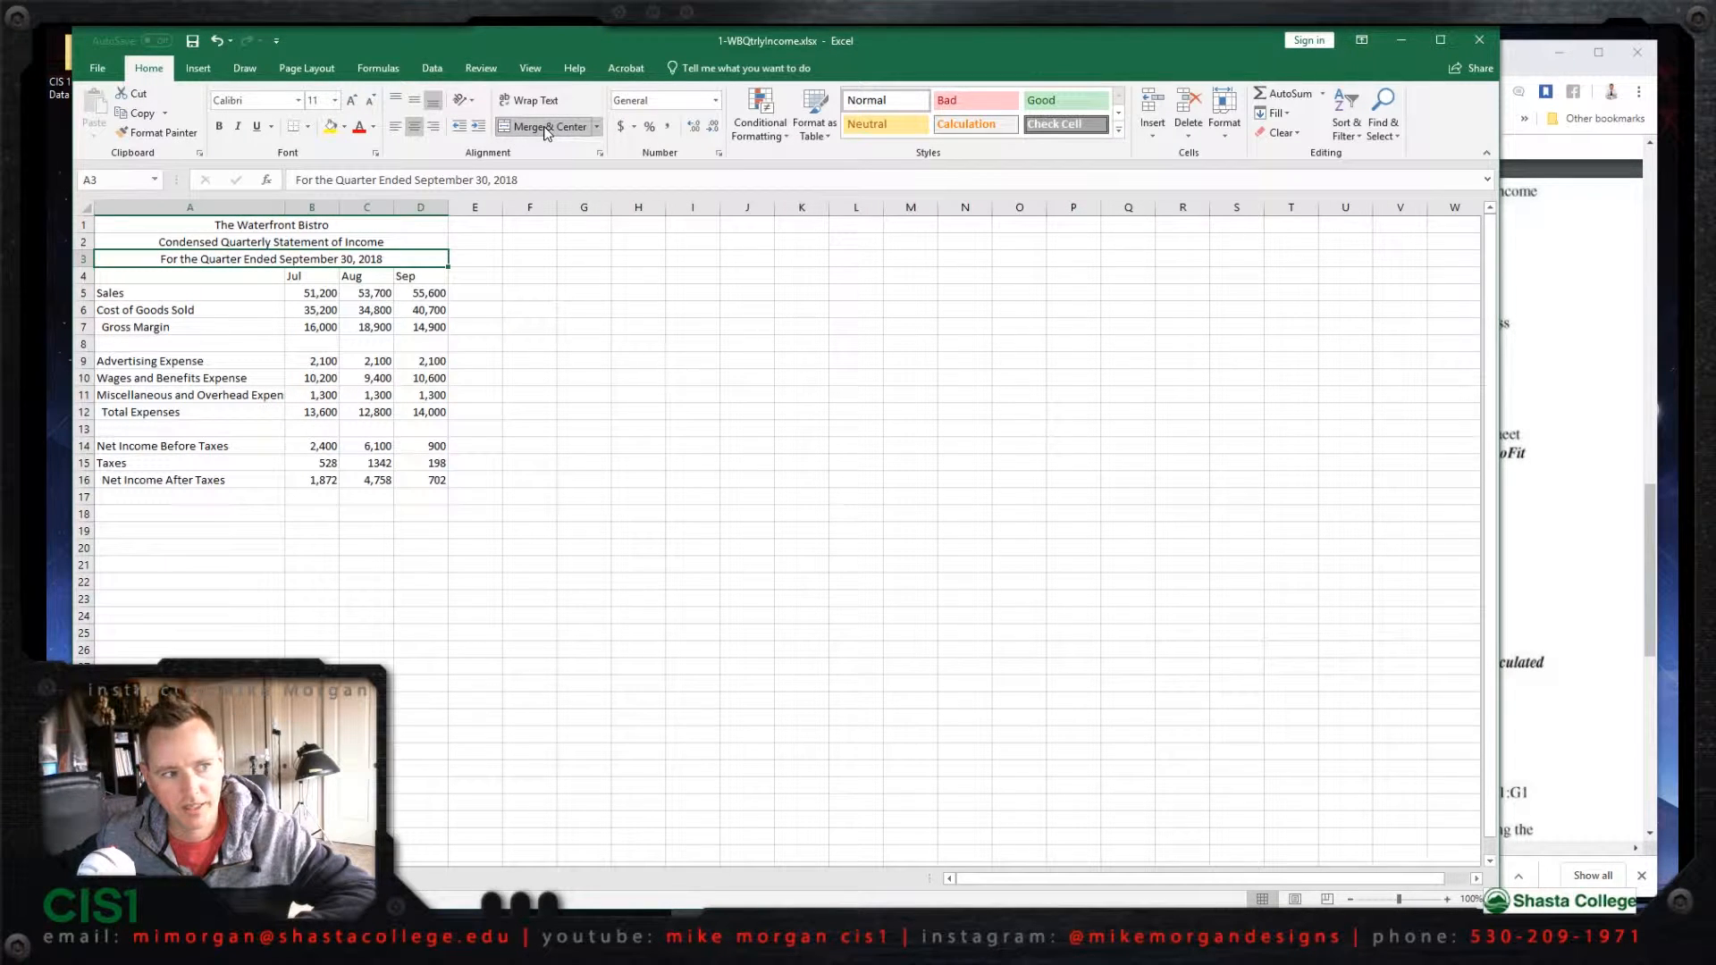
# Step: Right-align the month headings Jul, Aug and Sep in the range B4:D4
pyautogui.click(1594, 366)
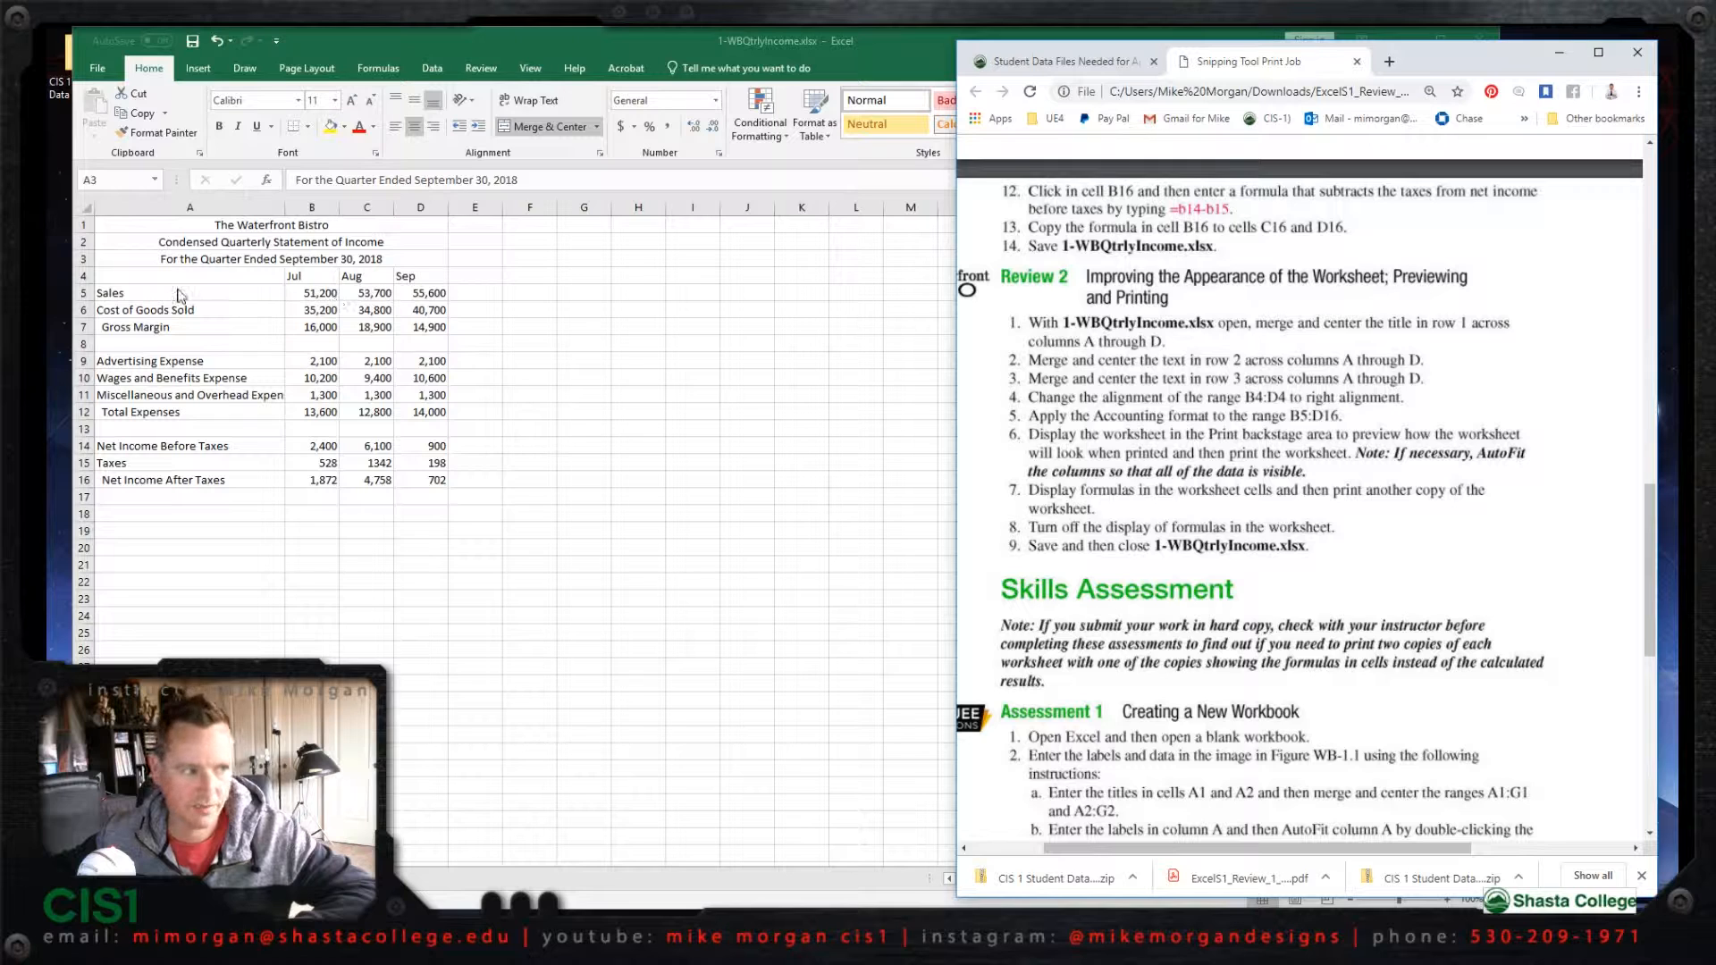
pyautogui.click(306, 278)
pyautogui.click(307, 275)
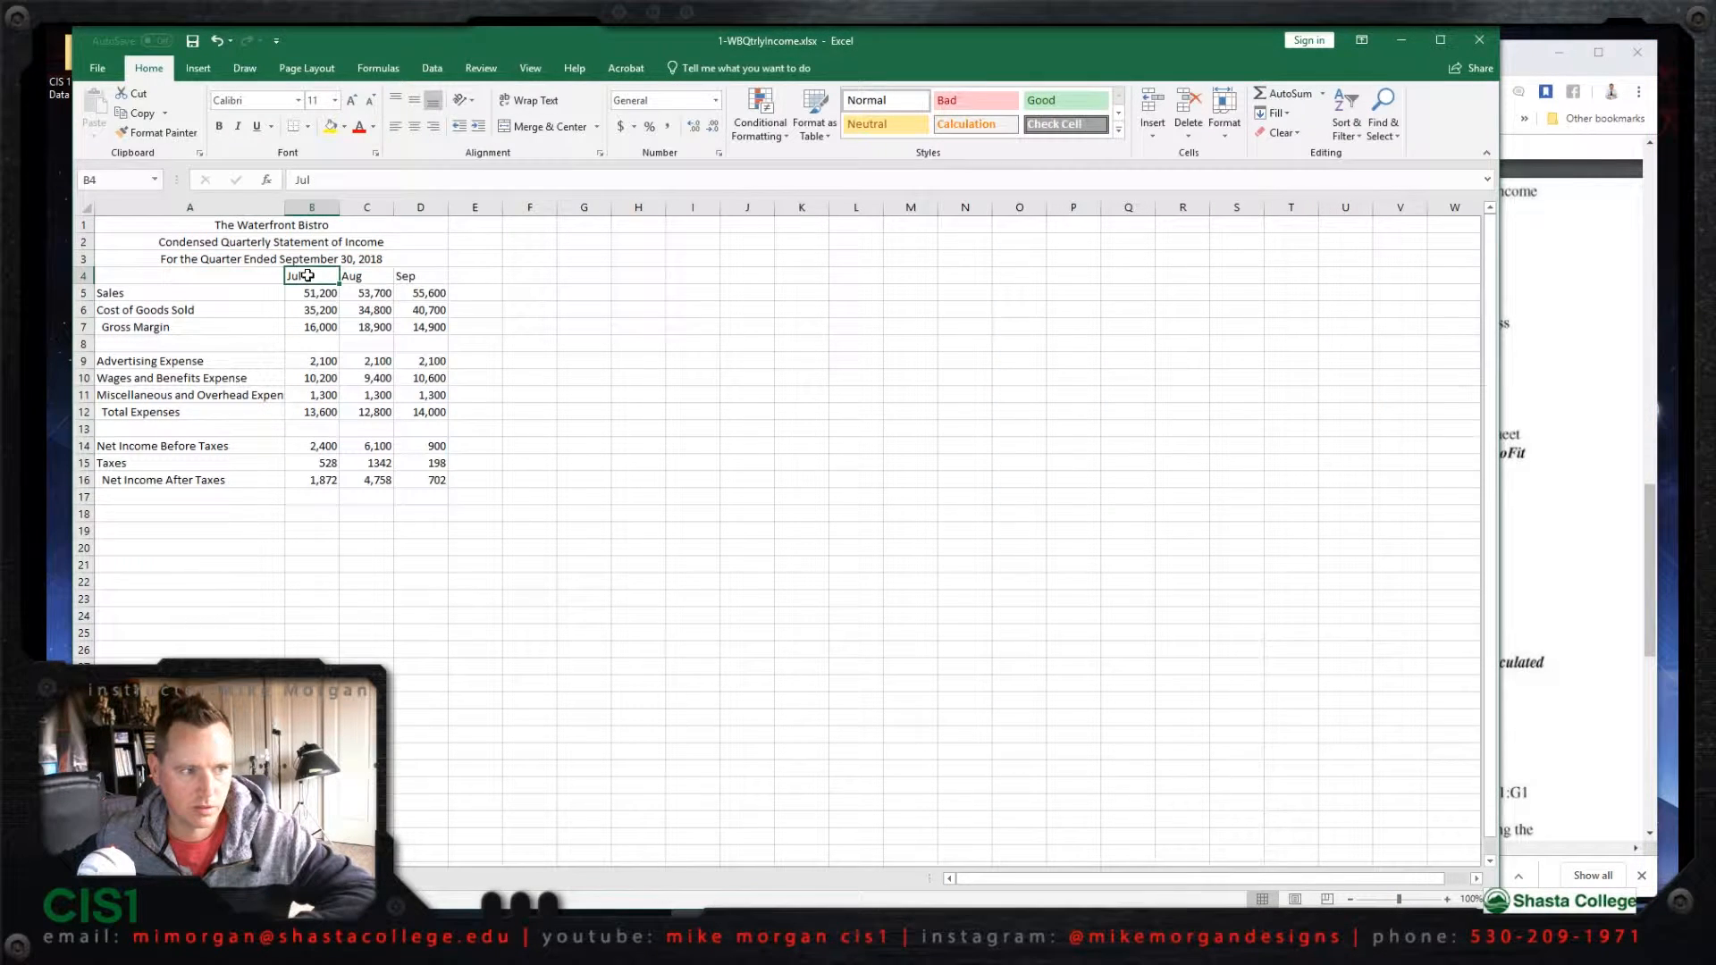
pyautogui.click(1555, 402)
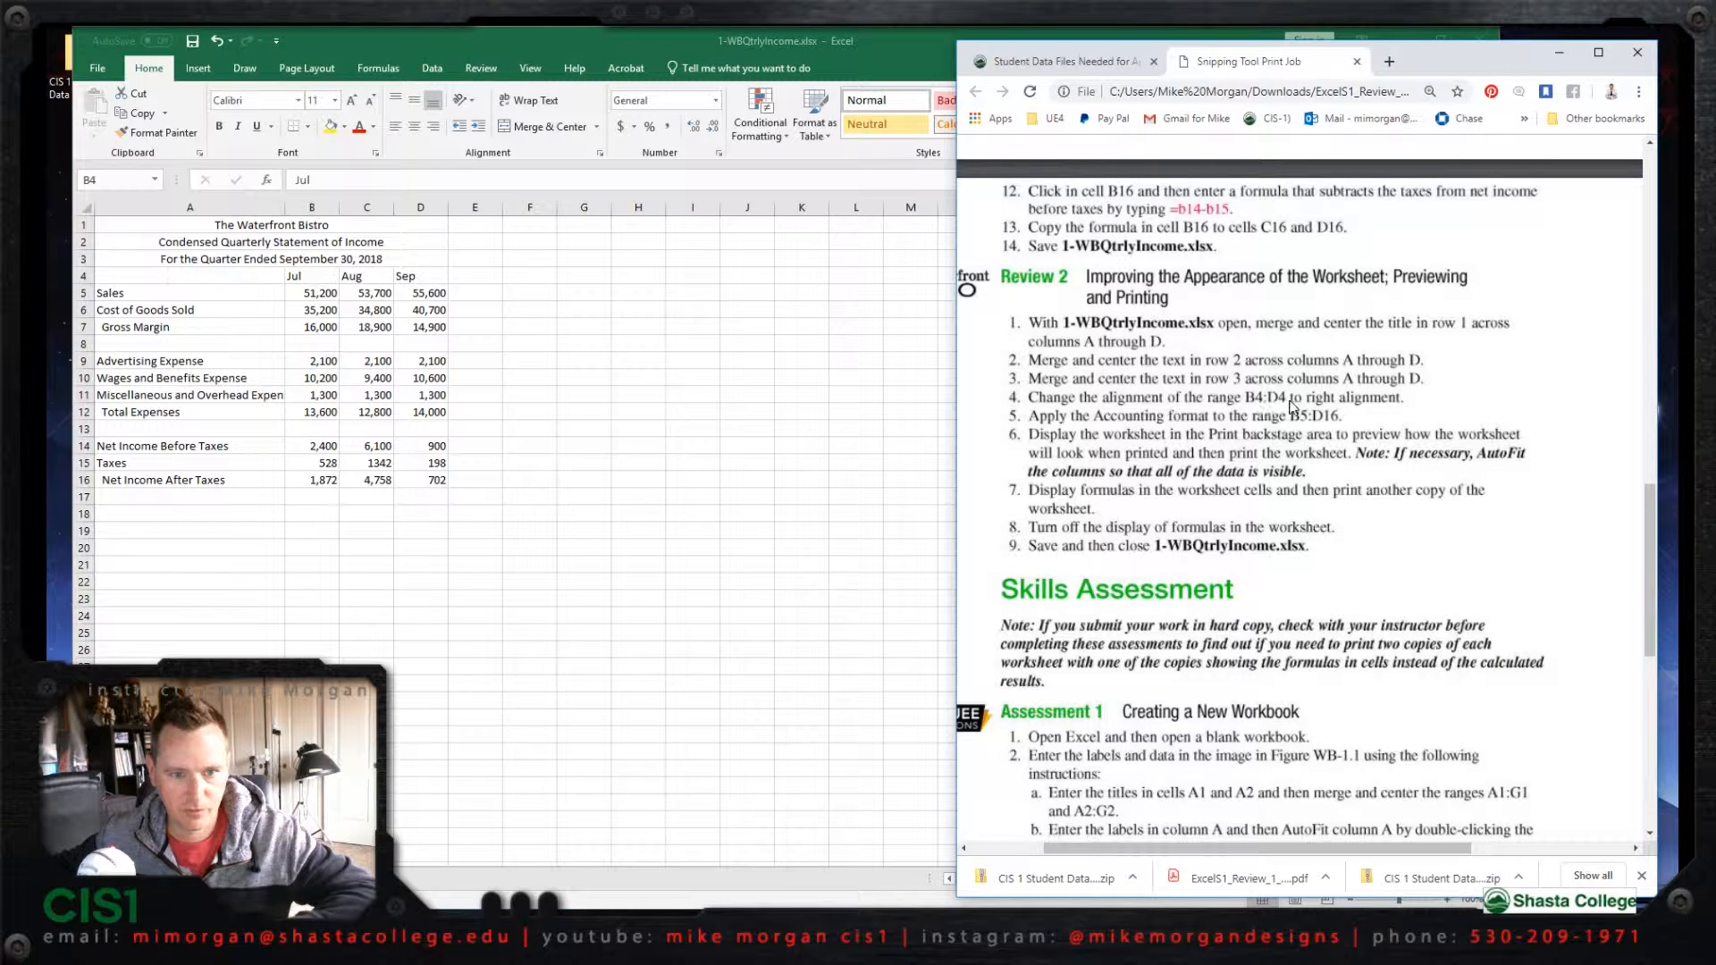
pyautogui.click(321, 280)
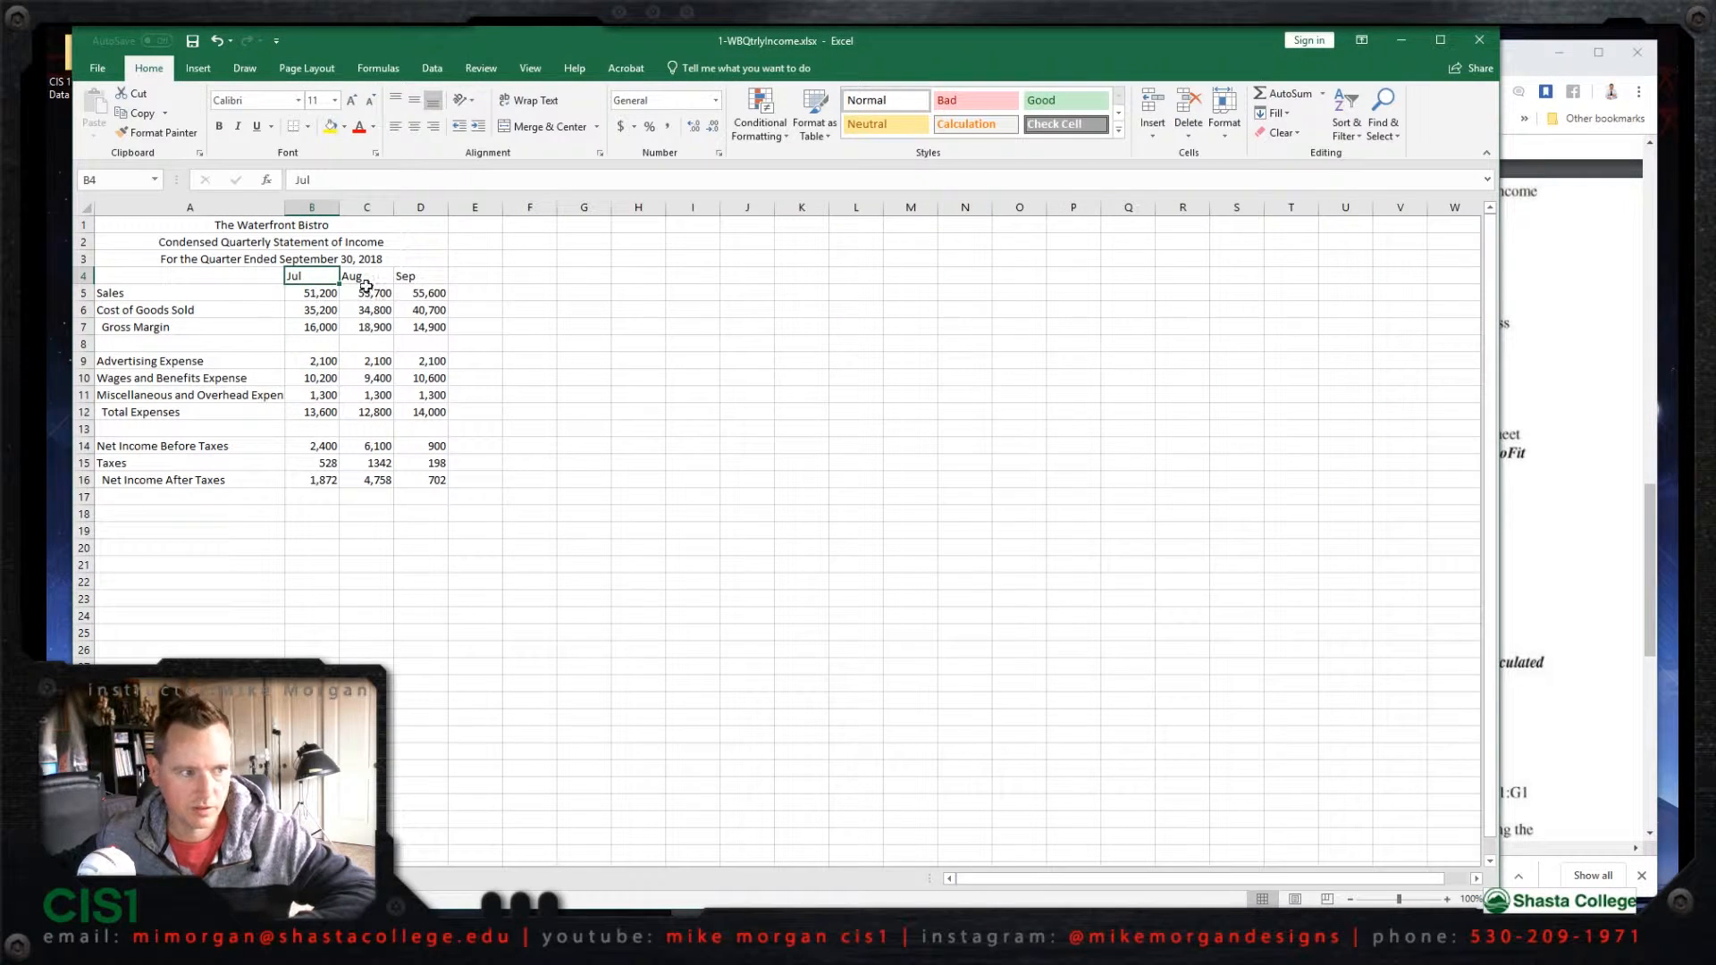
pyautogui.keyDown('shift'); pyautogui.click(417, 277); pyautogui.keyUp('shift')
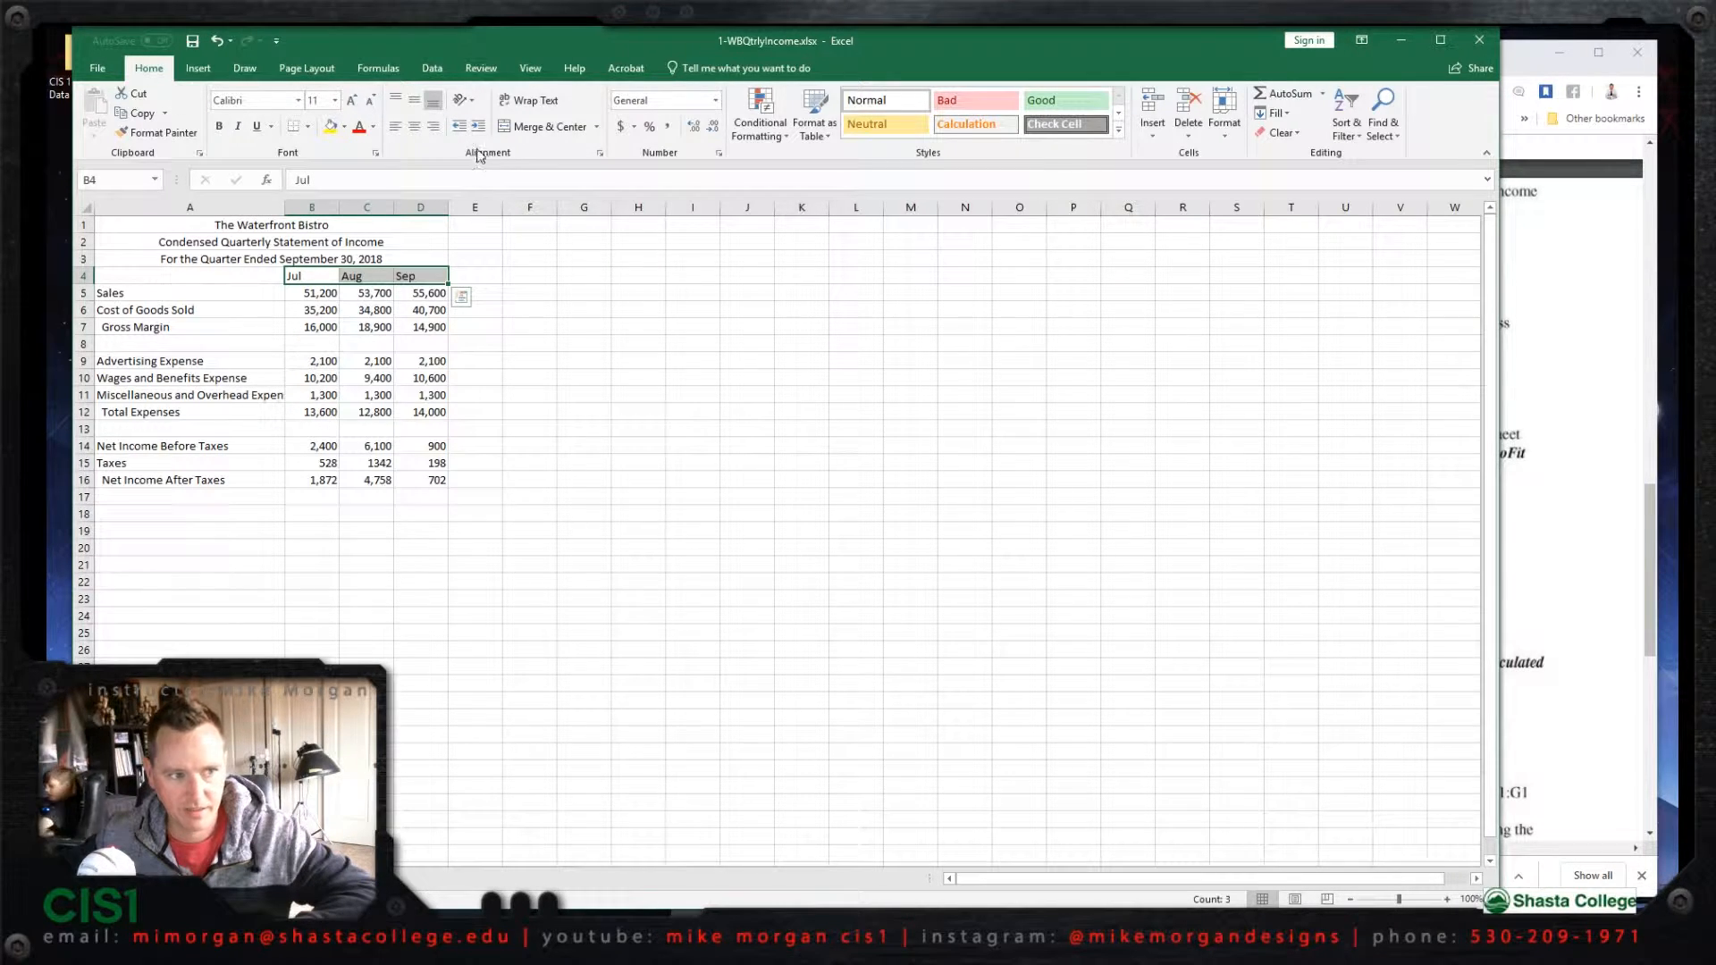
pyautogui.click(435, 131)
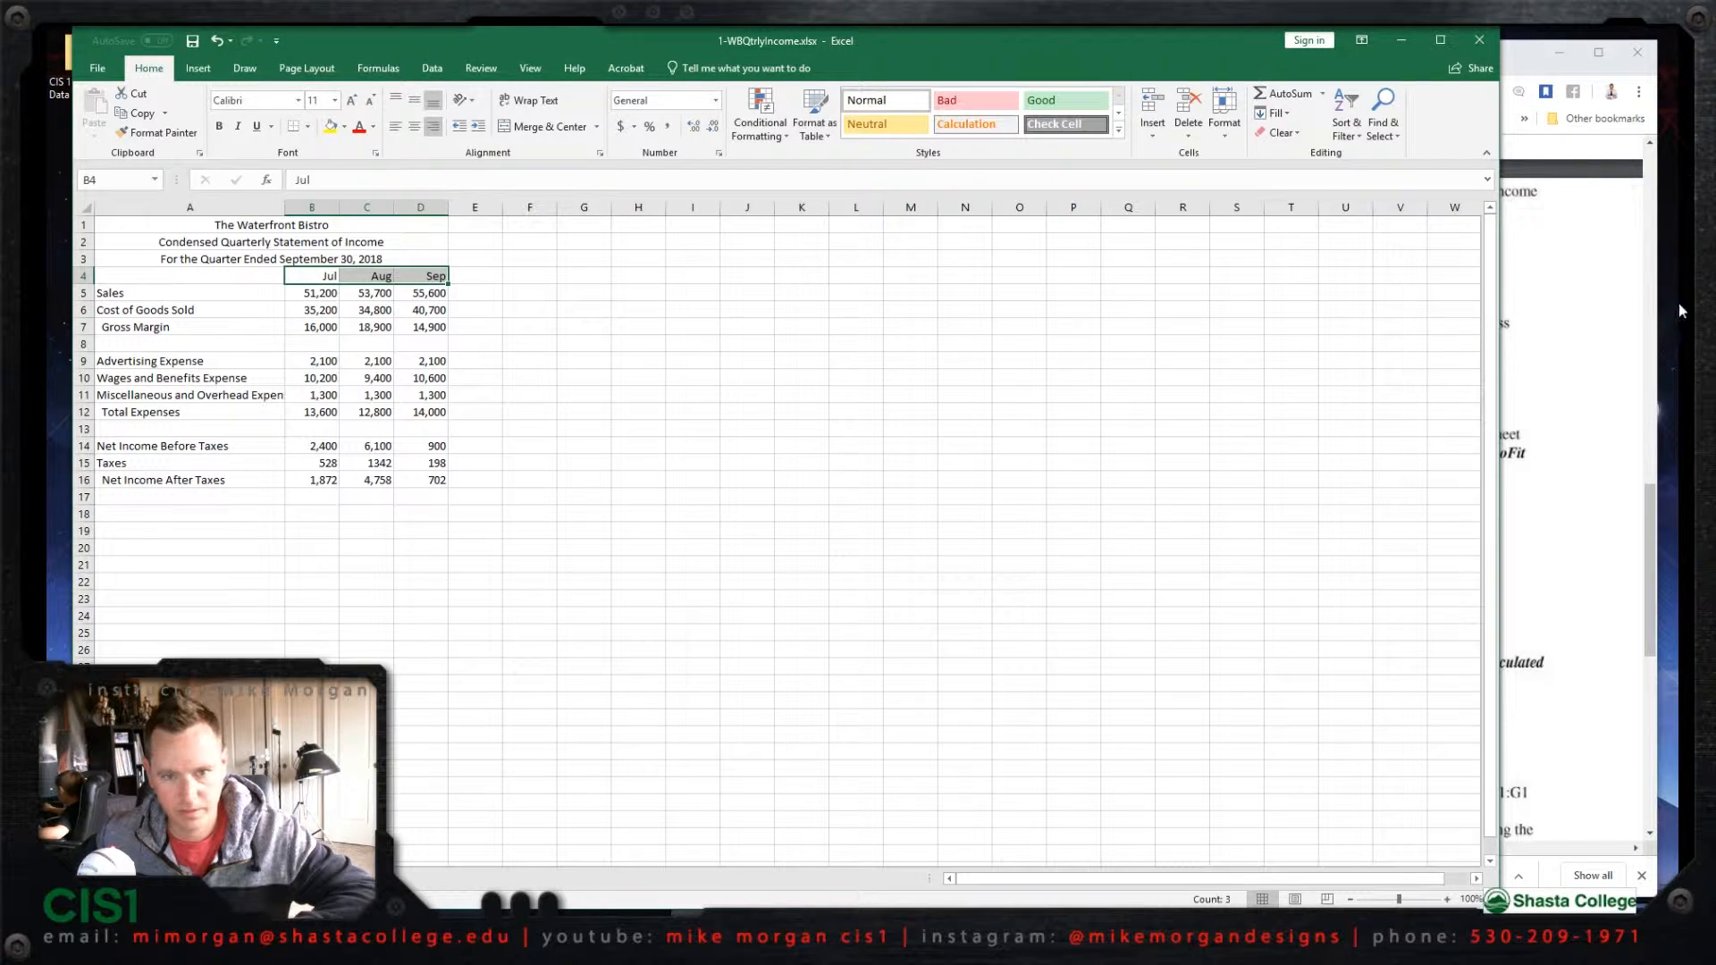
# Step: Apply the Accounting number format to the range B5:D16
pyautogui.click(1584, 374)
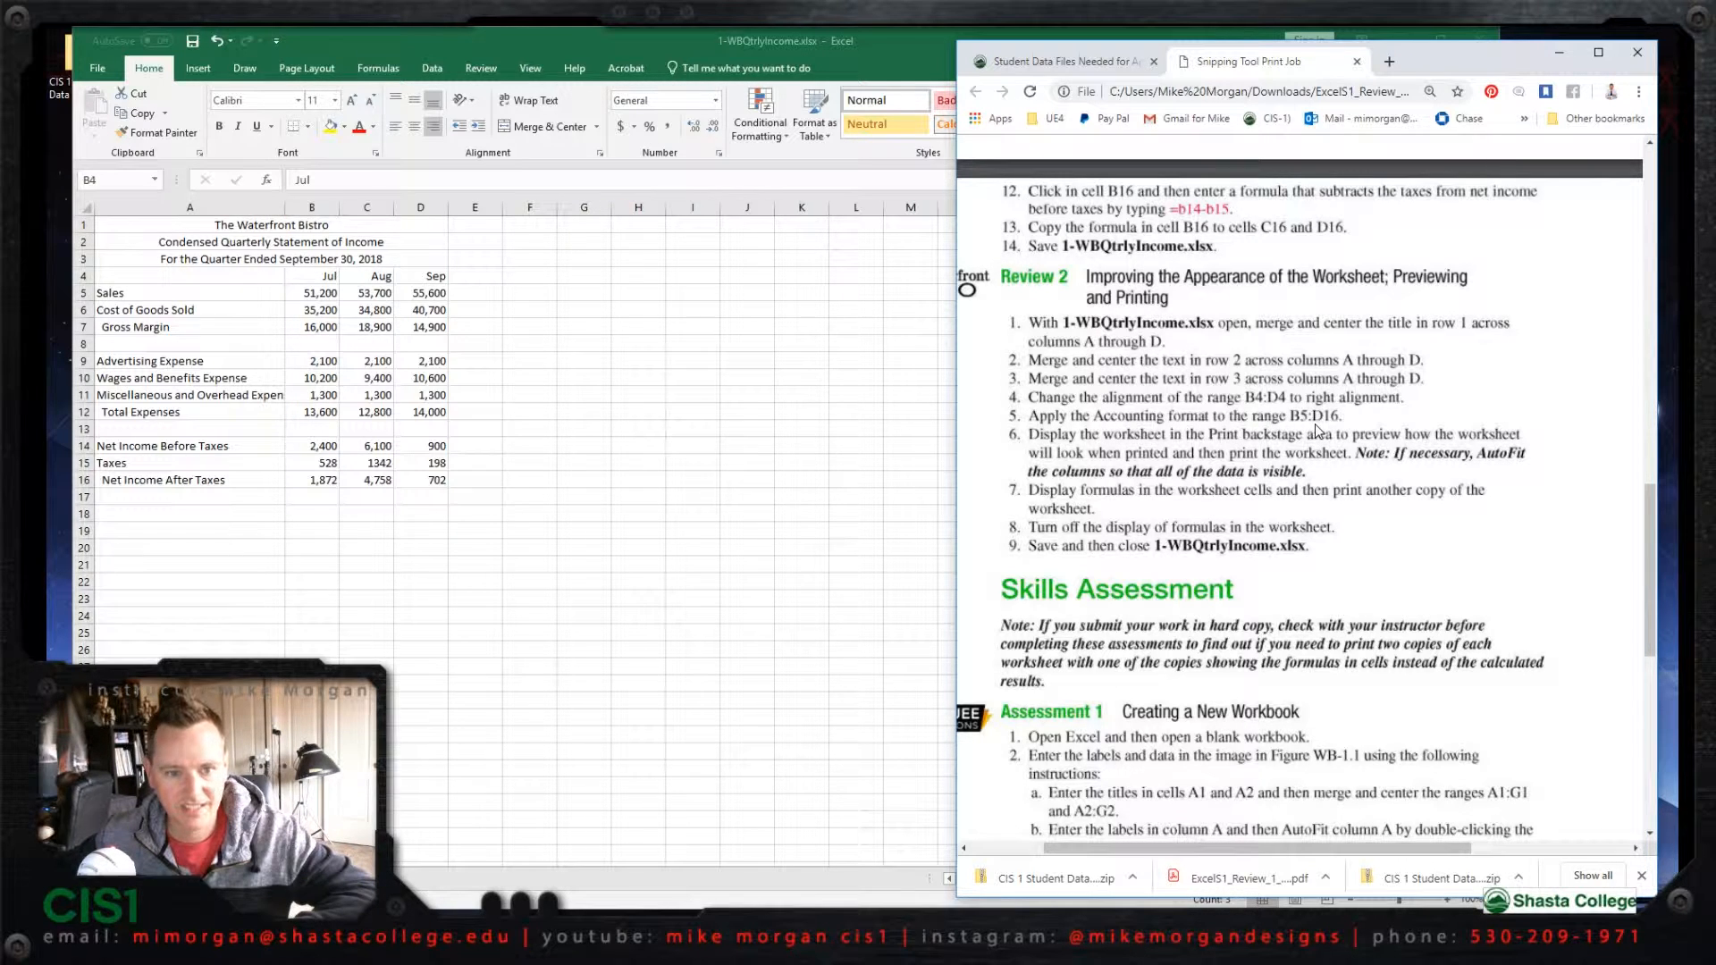
pyautogui.click(317, 300)
pyautogui.click(317, 295)
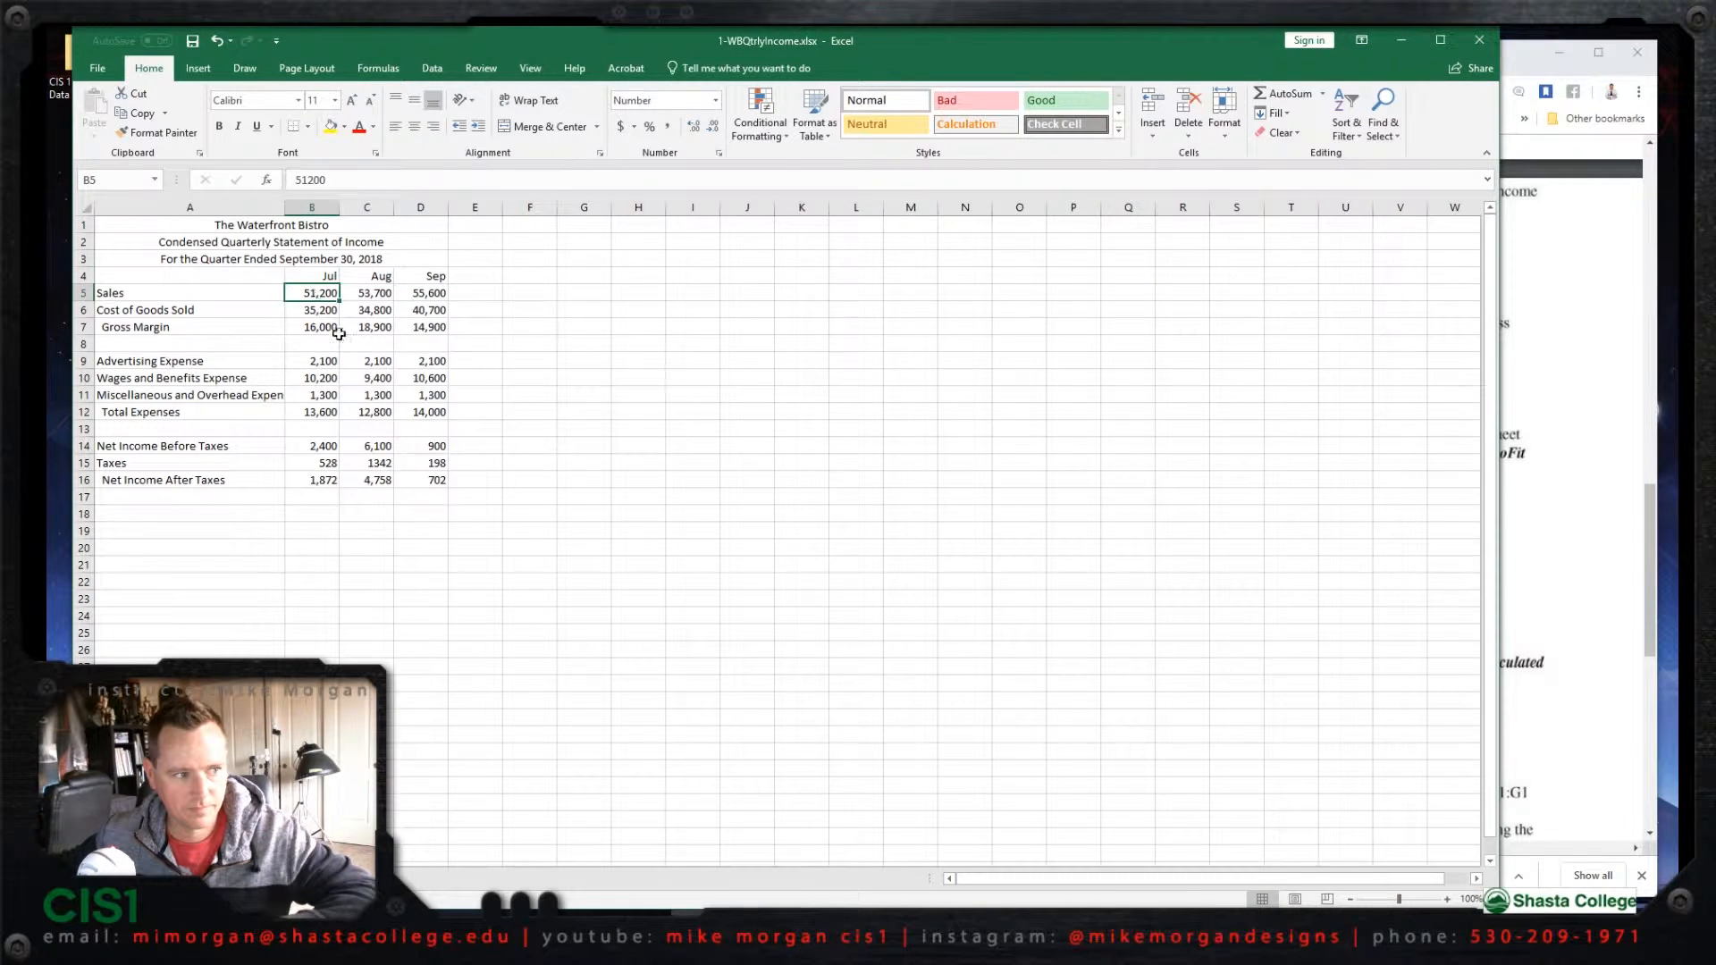
pyautogui.keyDown('shift'); pyautogui.click(441, 481); pyautogui.keyUp('shift')
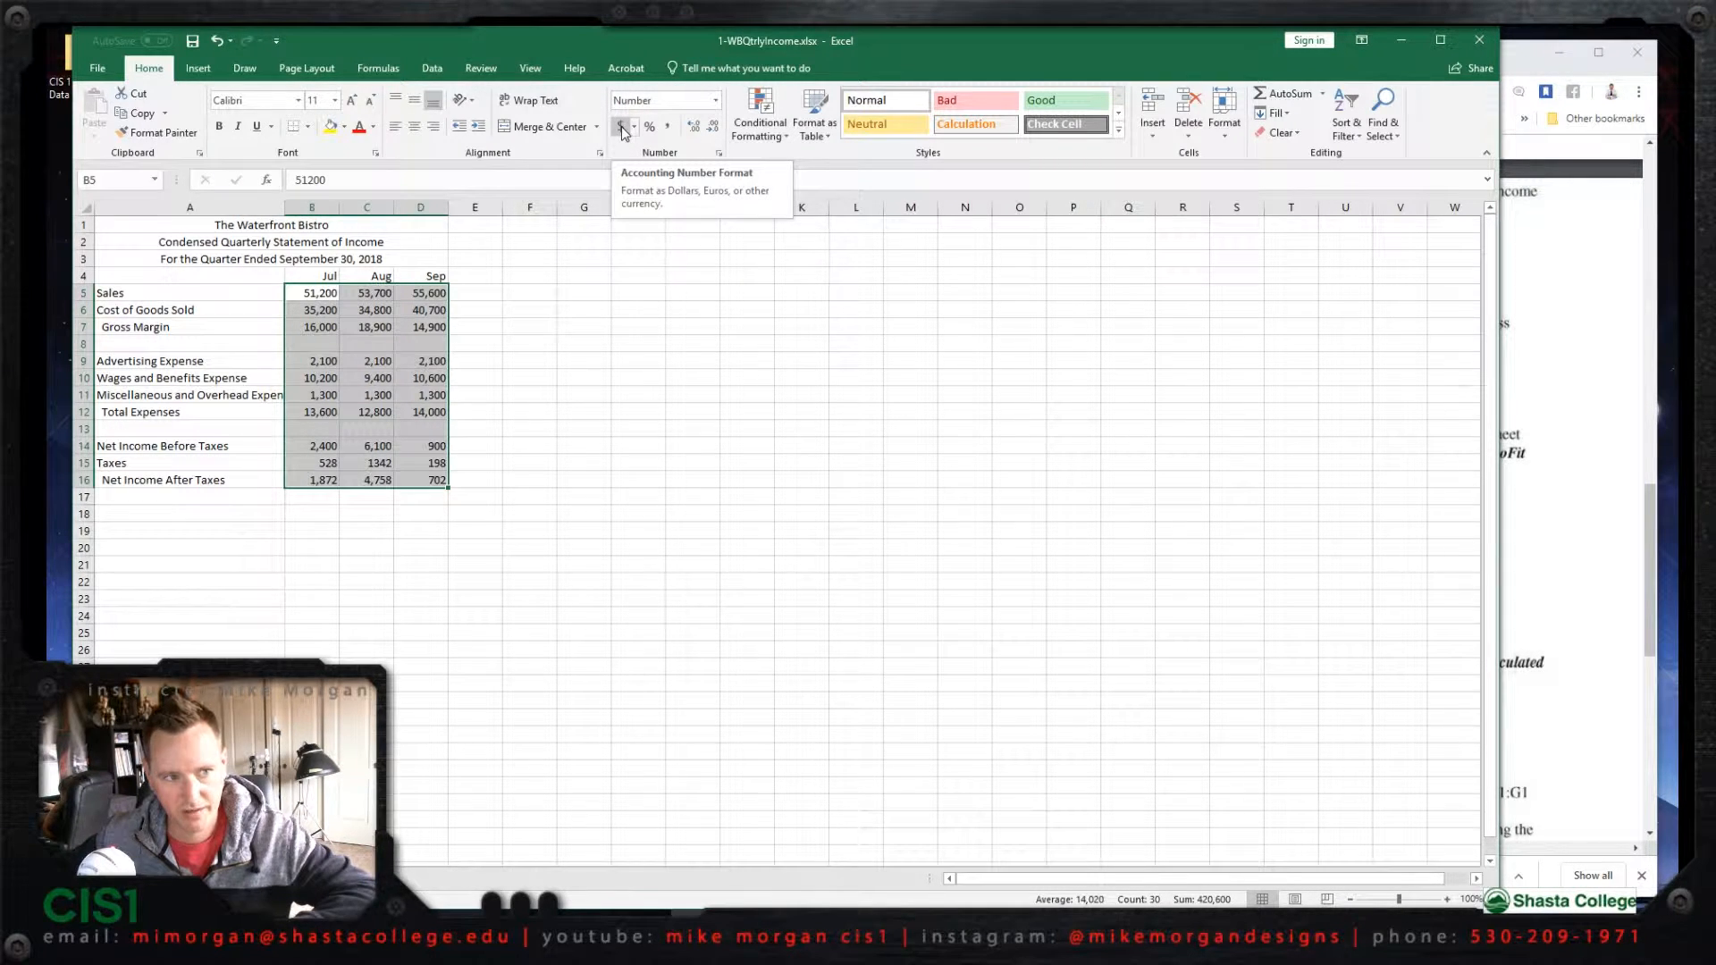
pyautogui.click(716, 102)
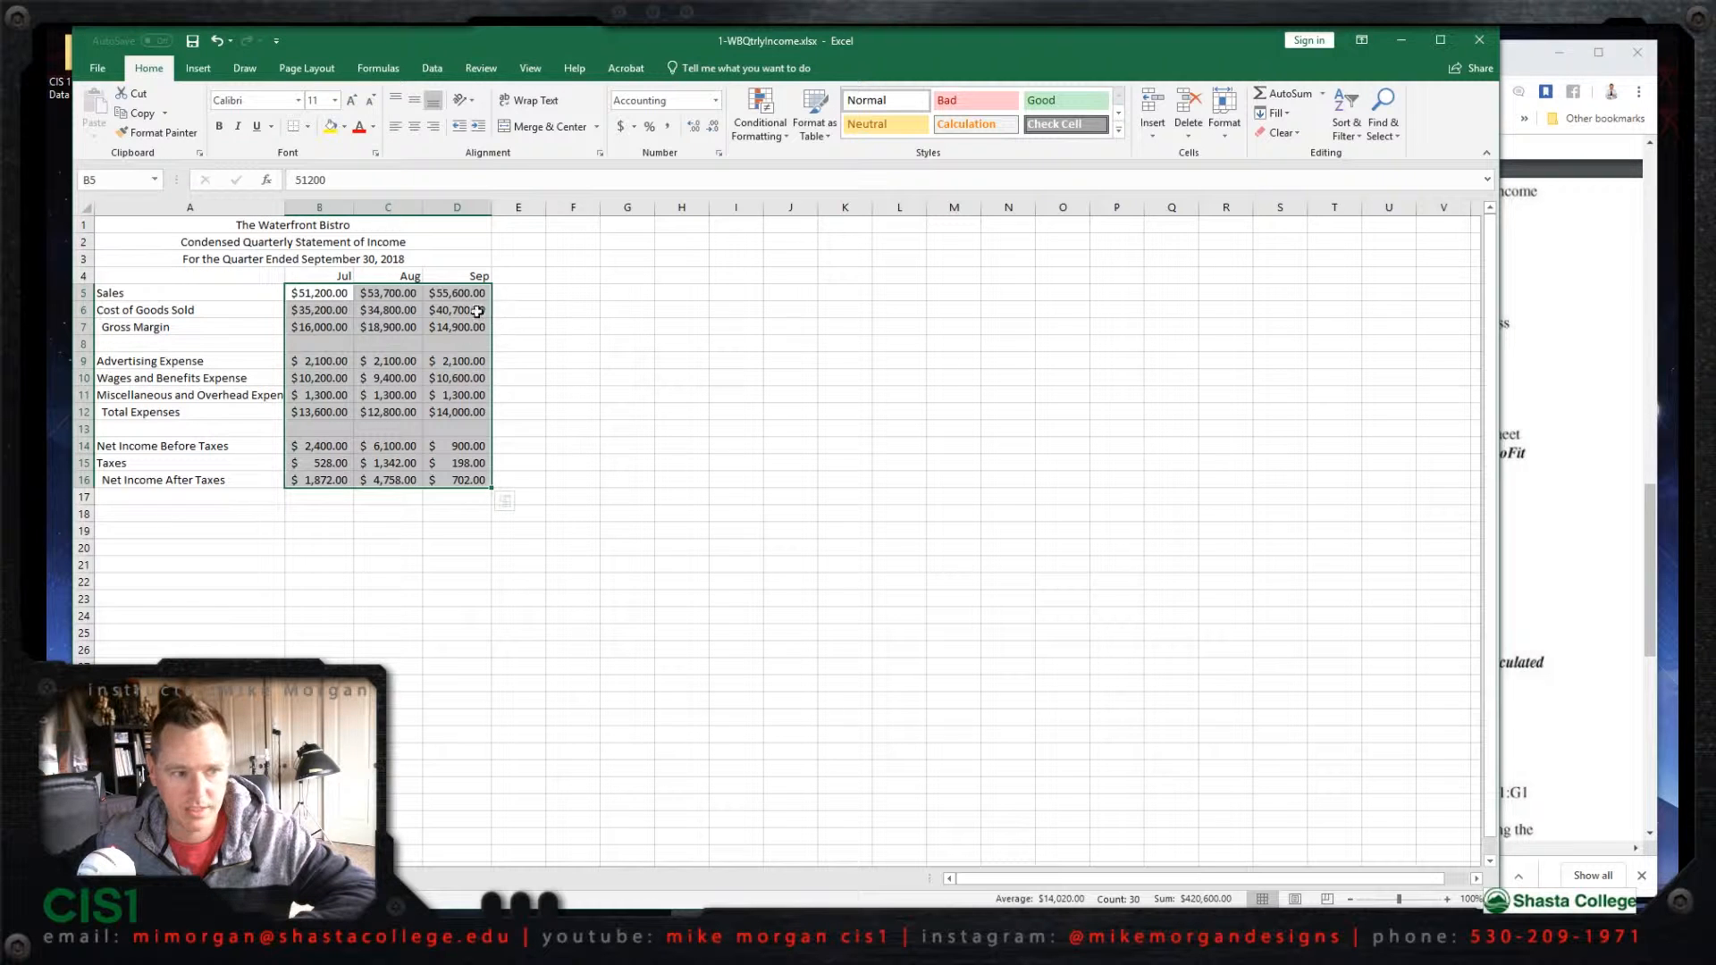
# Step: Check the instructions and the AutoFit options for cell size, and preview how the worksheet will look when printed
pyautogui.click(1573, 466)
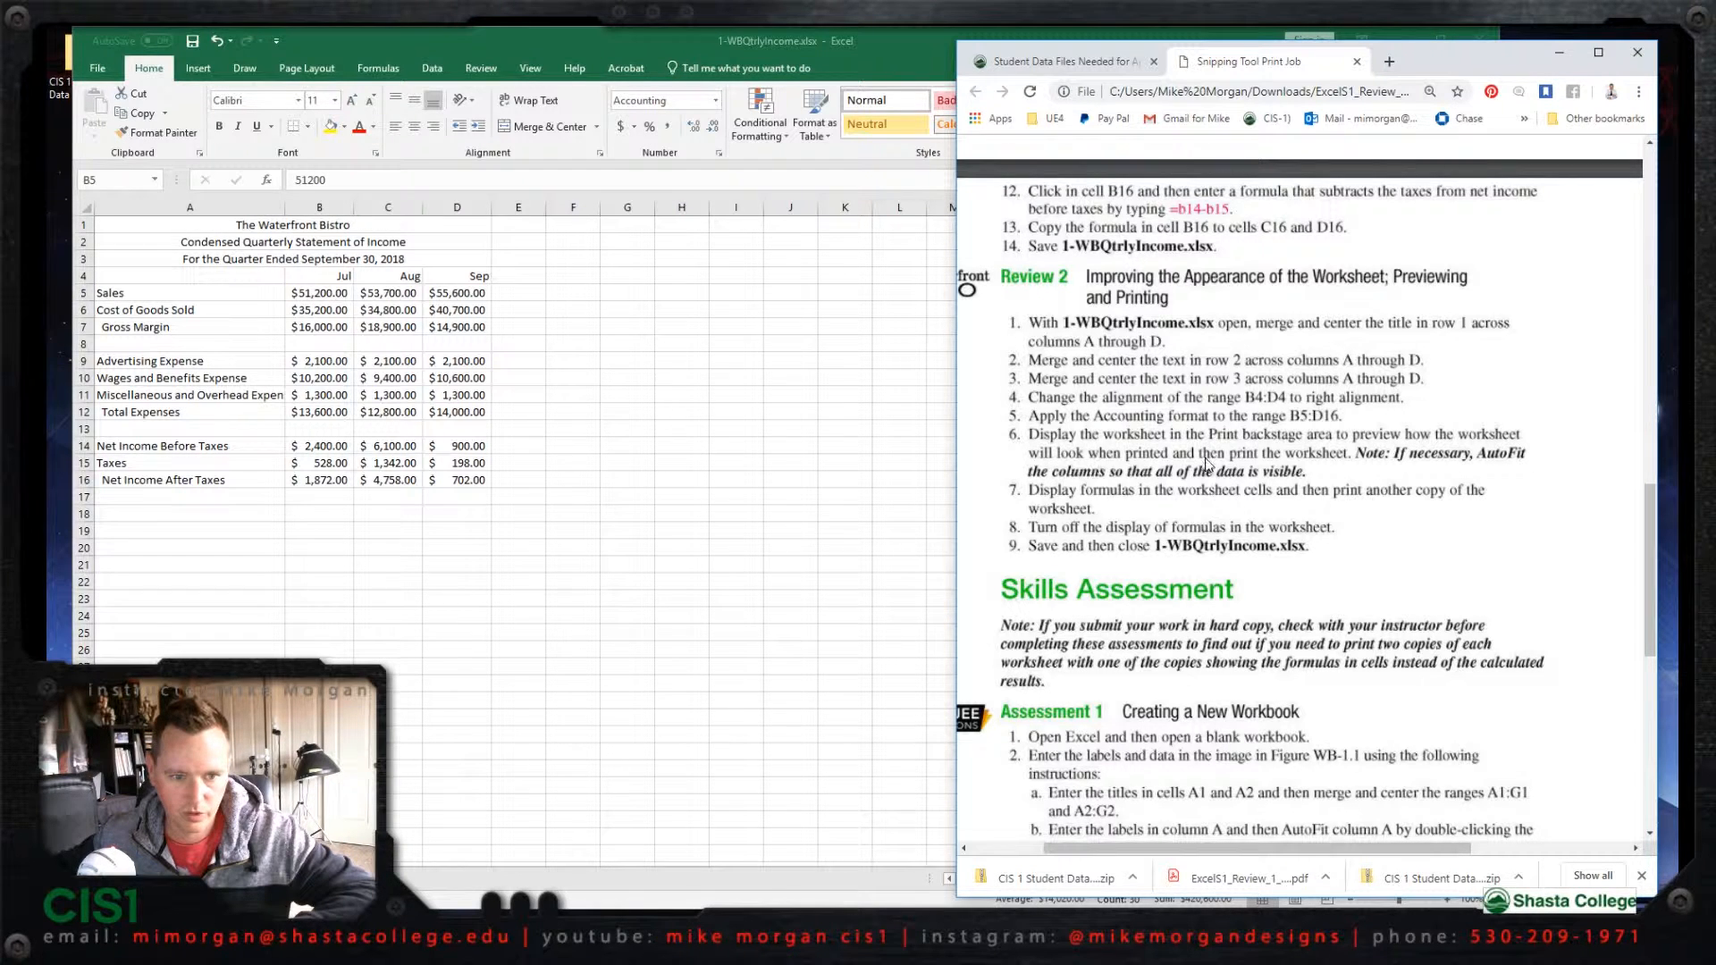
pyautogui.click(386, 36)
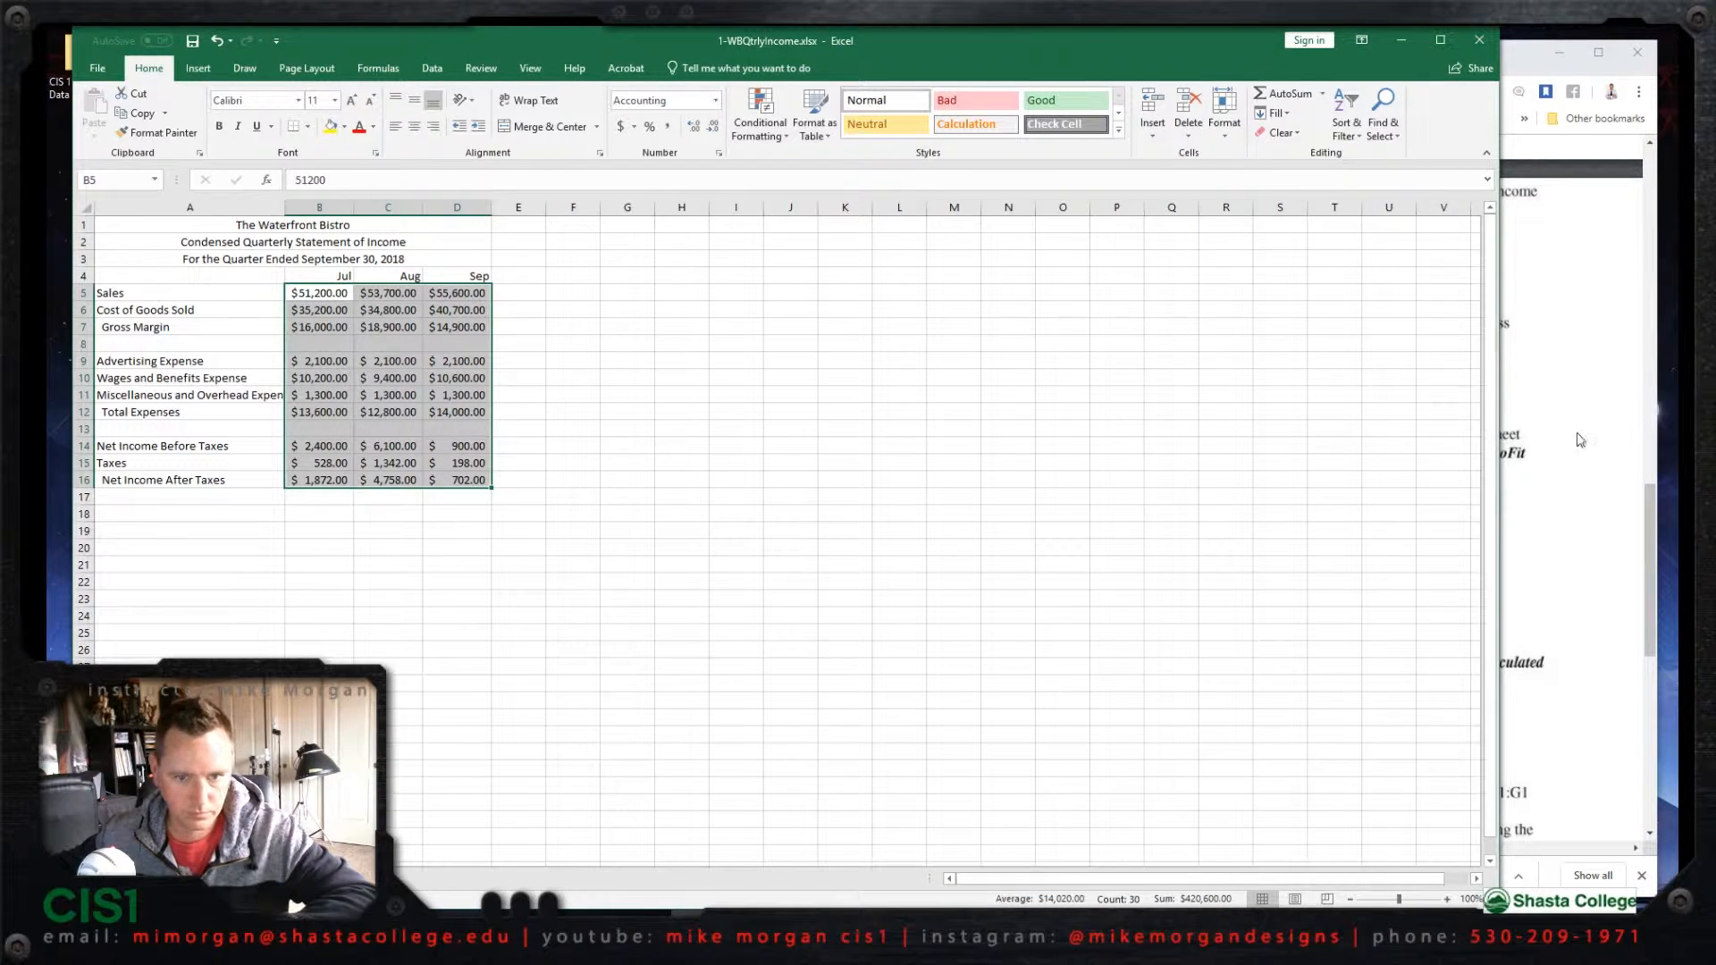
pyautogui.click(1224, 134)
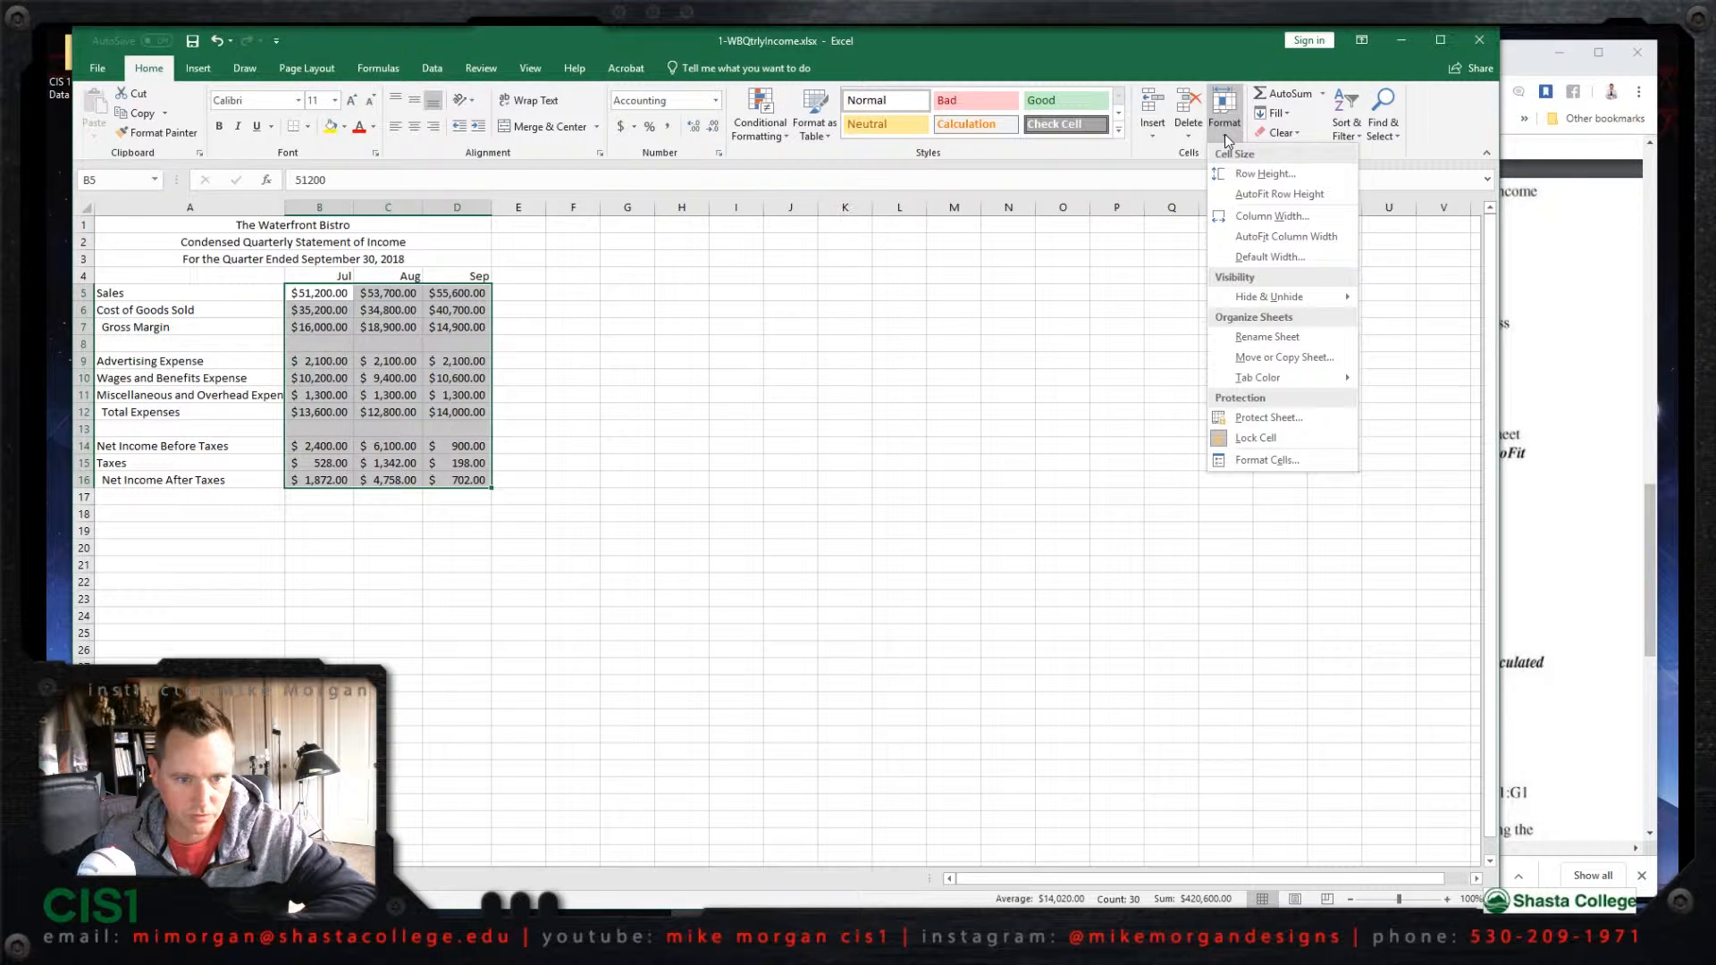
pyautogui.click(1573, 447)
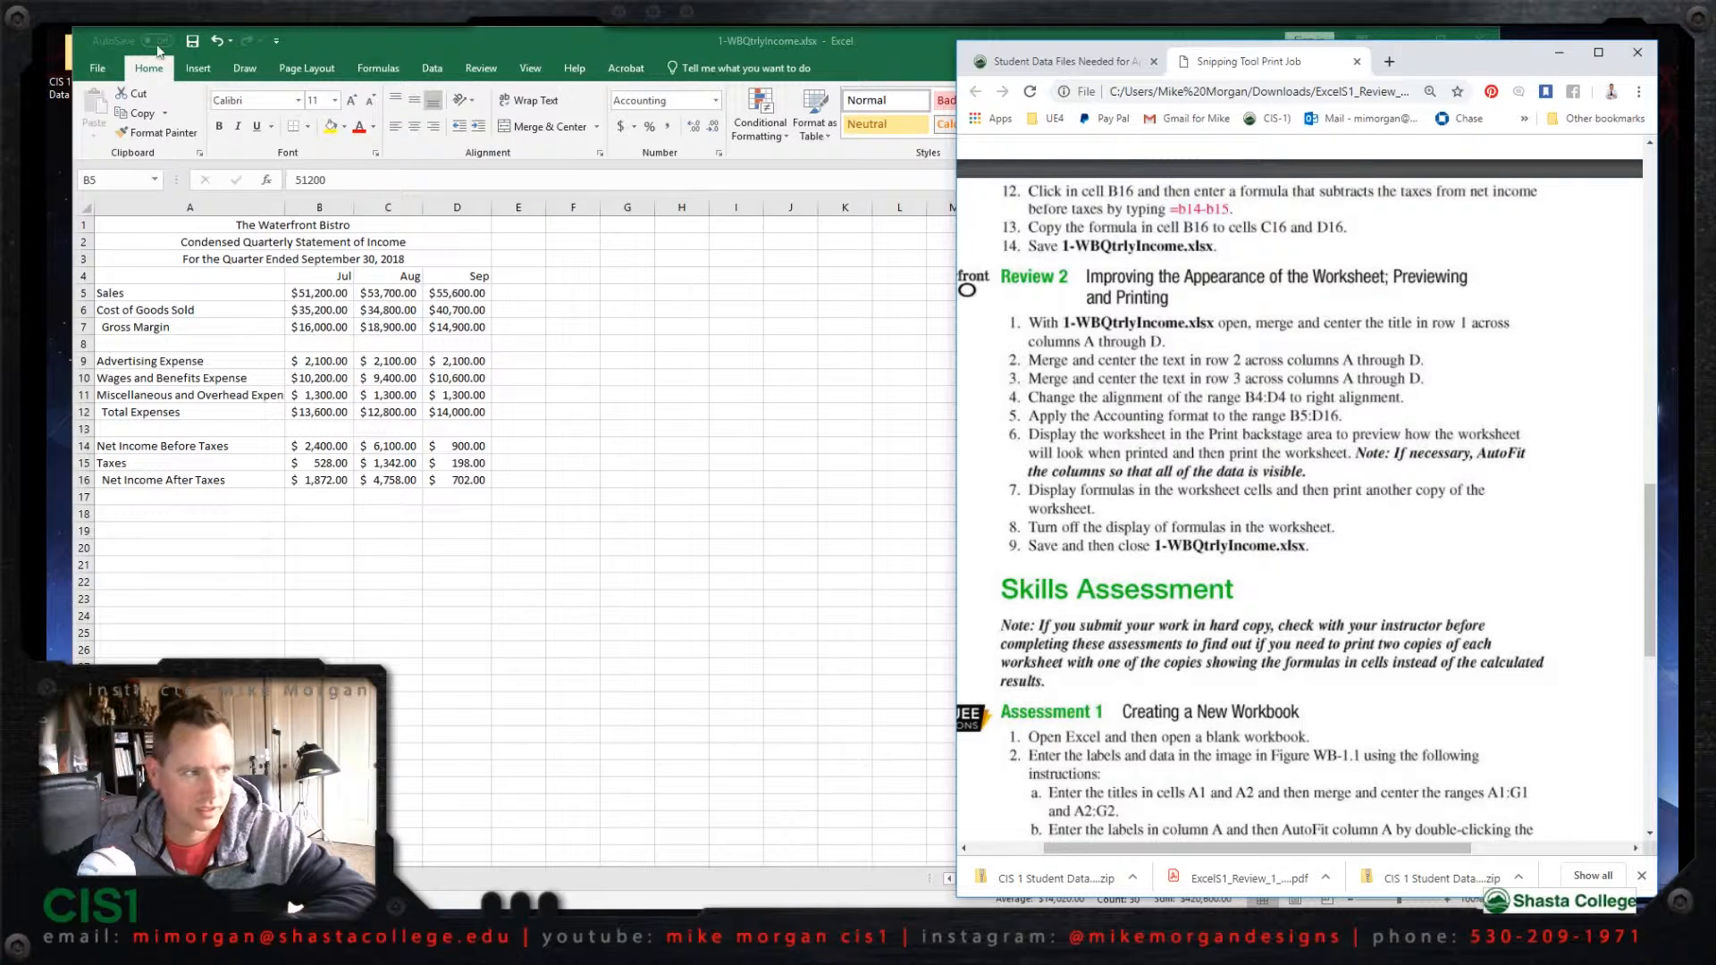
pyautogui.click(98, 69)
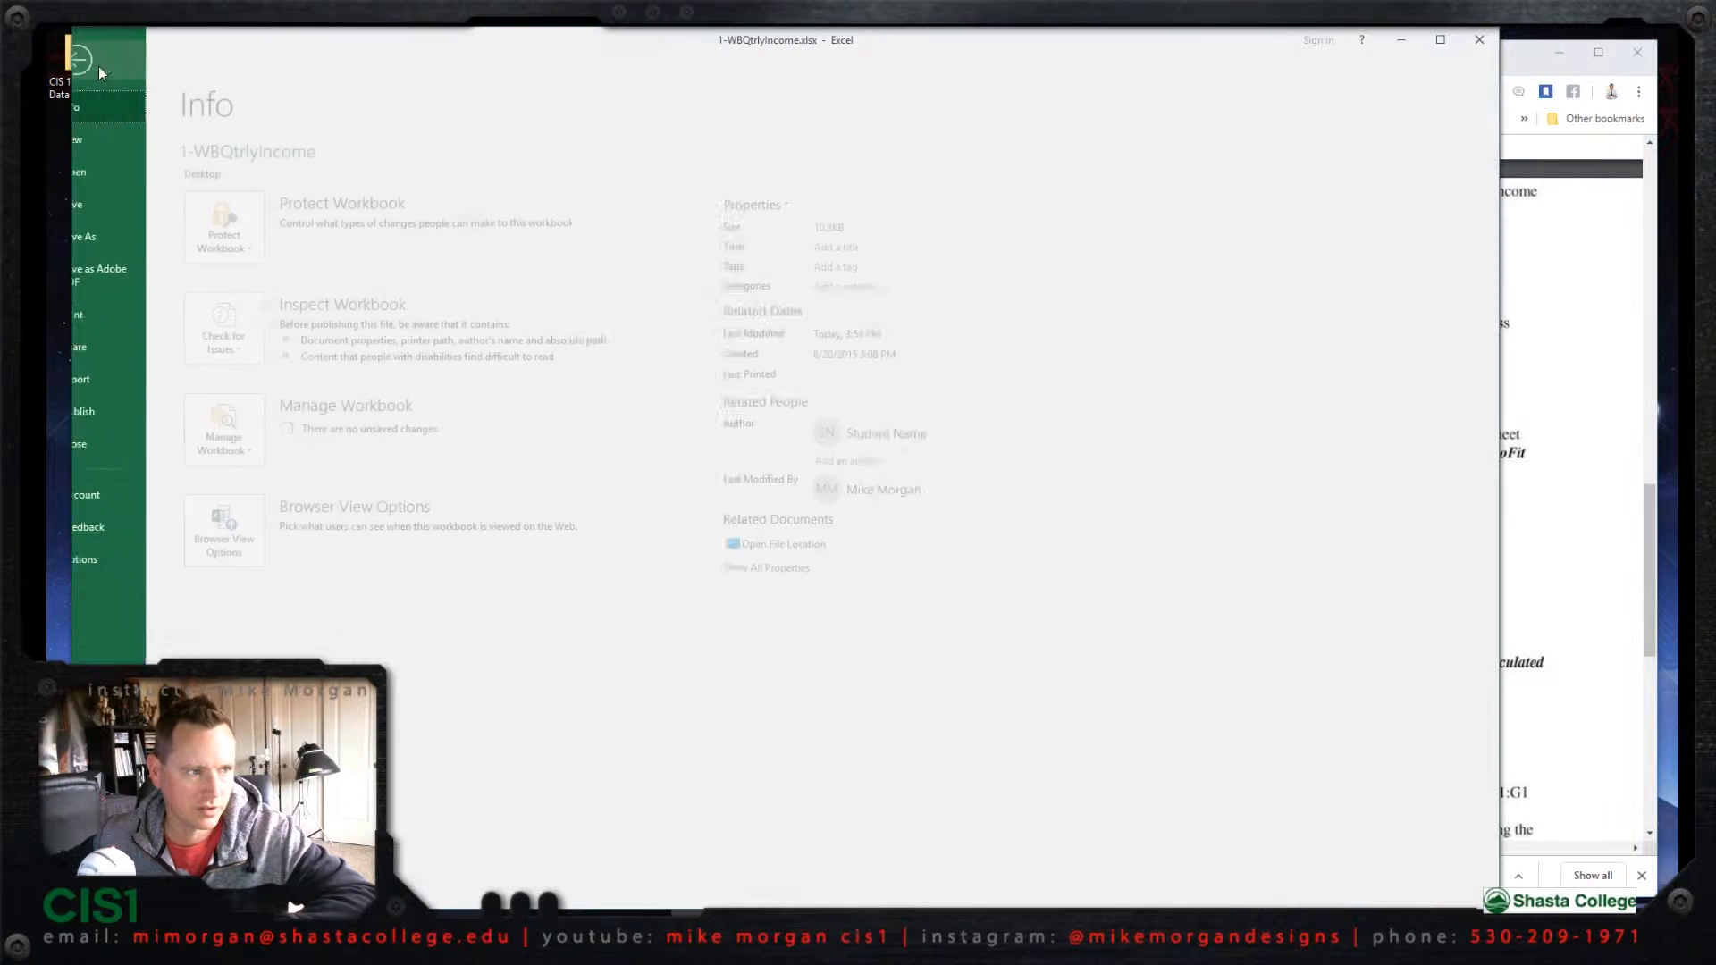
pyautogui.click(110, 314)
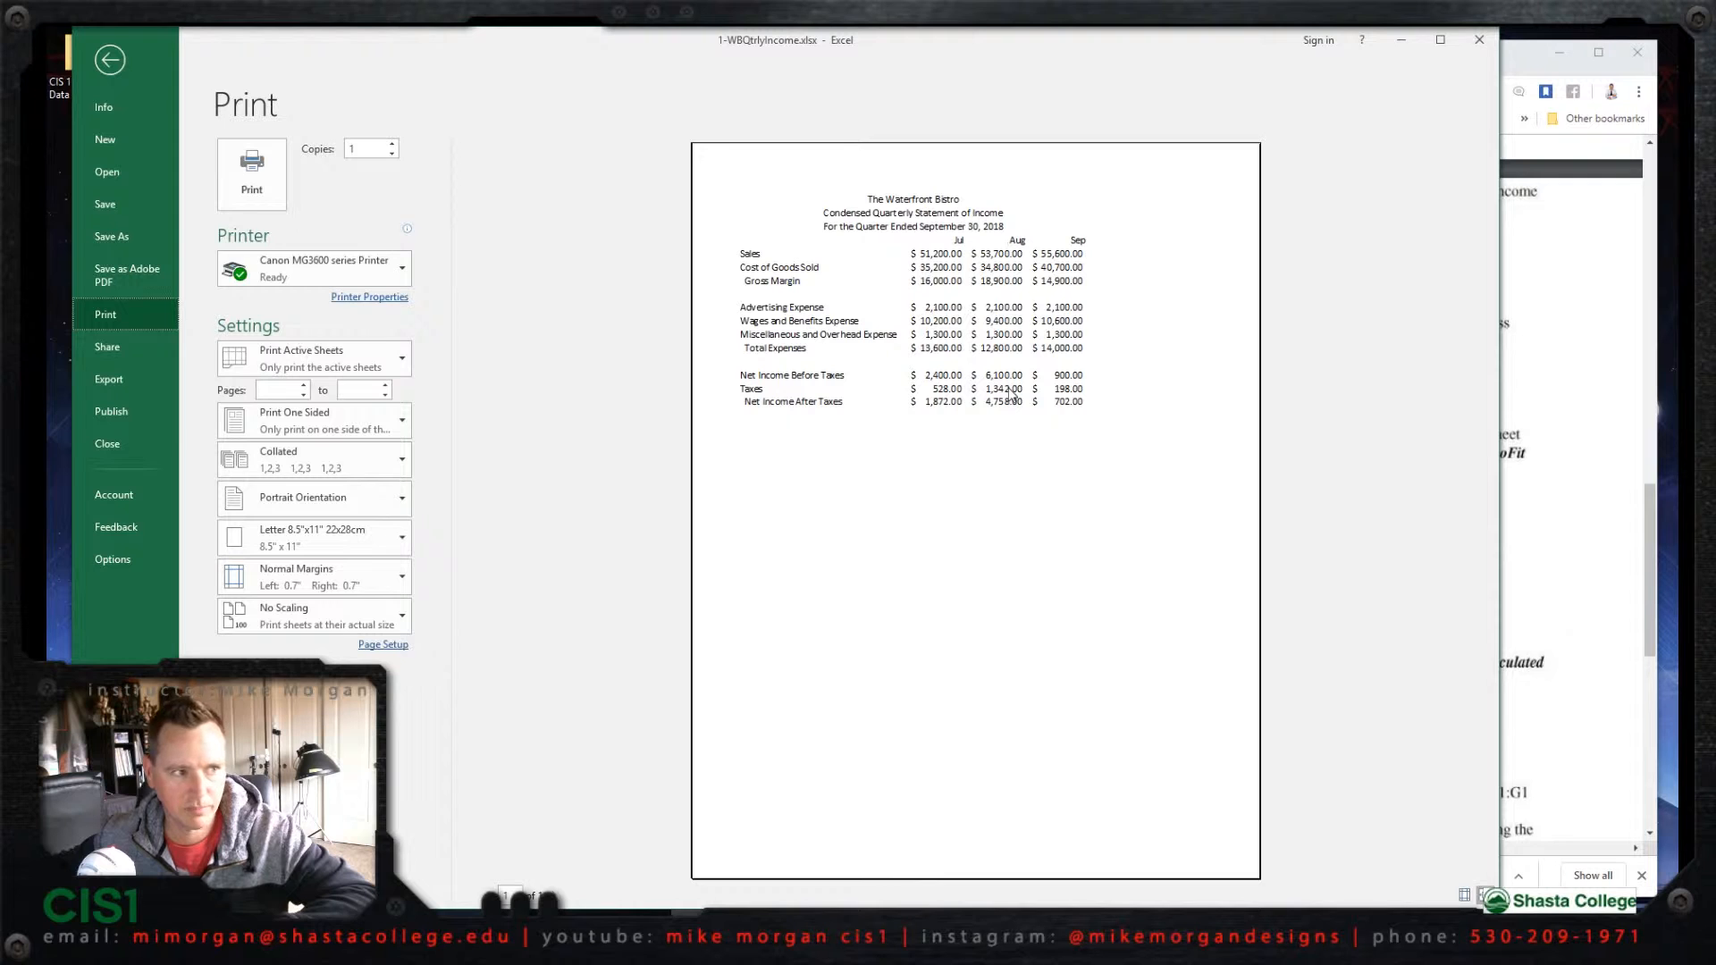
pyautogui.click(110, 60)
# Step: Display the formulas in the worksheet cells instead of their calculated results
pyautogui.click(1582, 454)
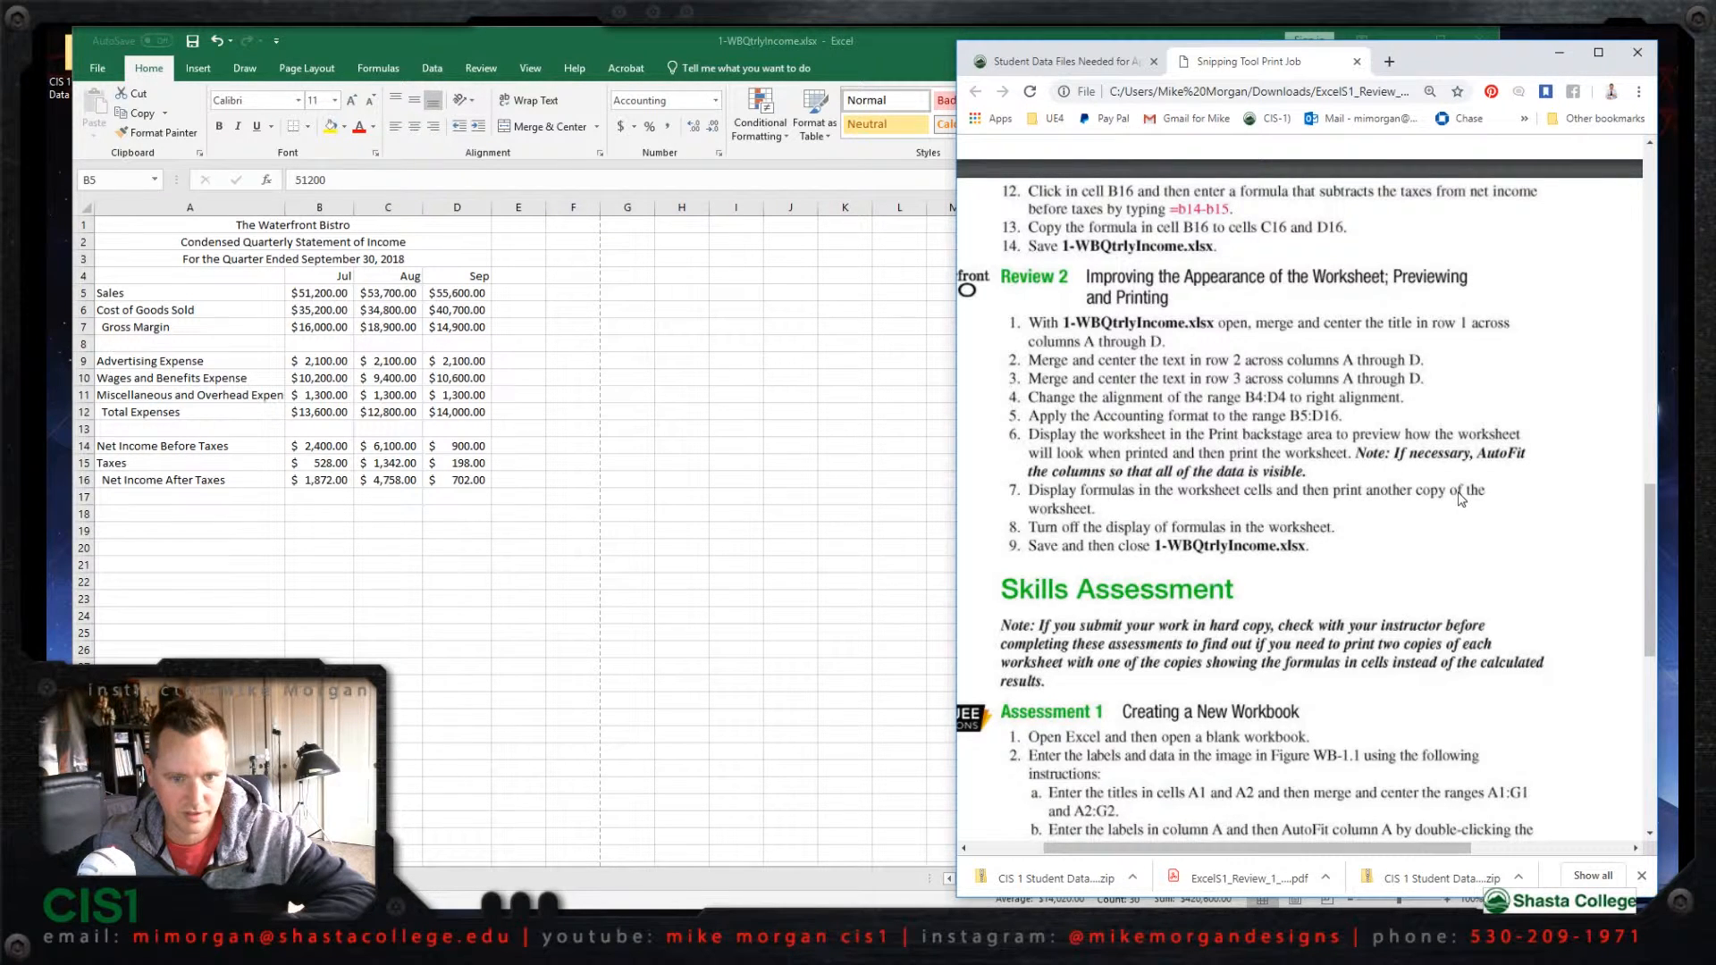
pyautogui.click(401, 49)
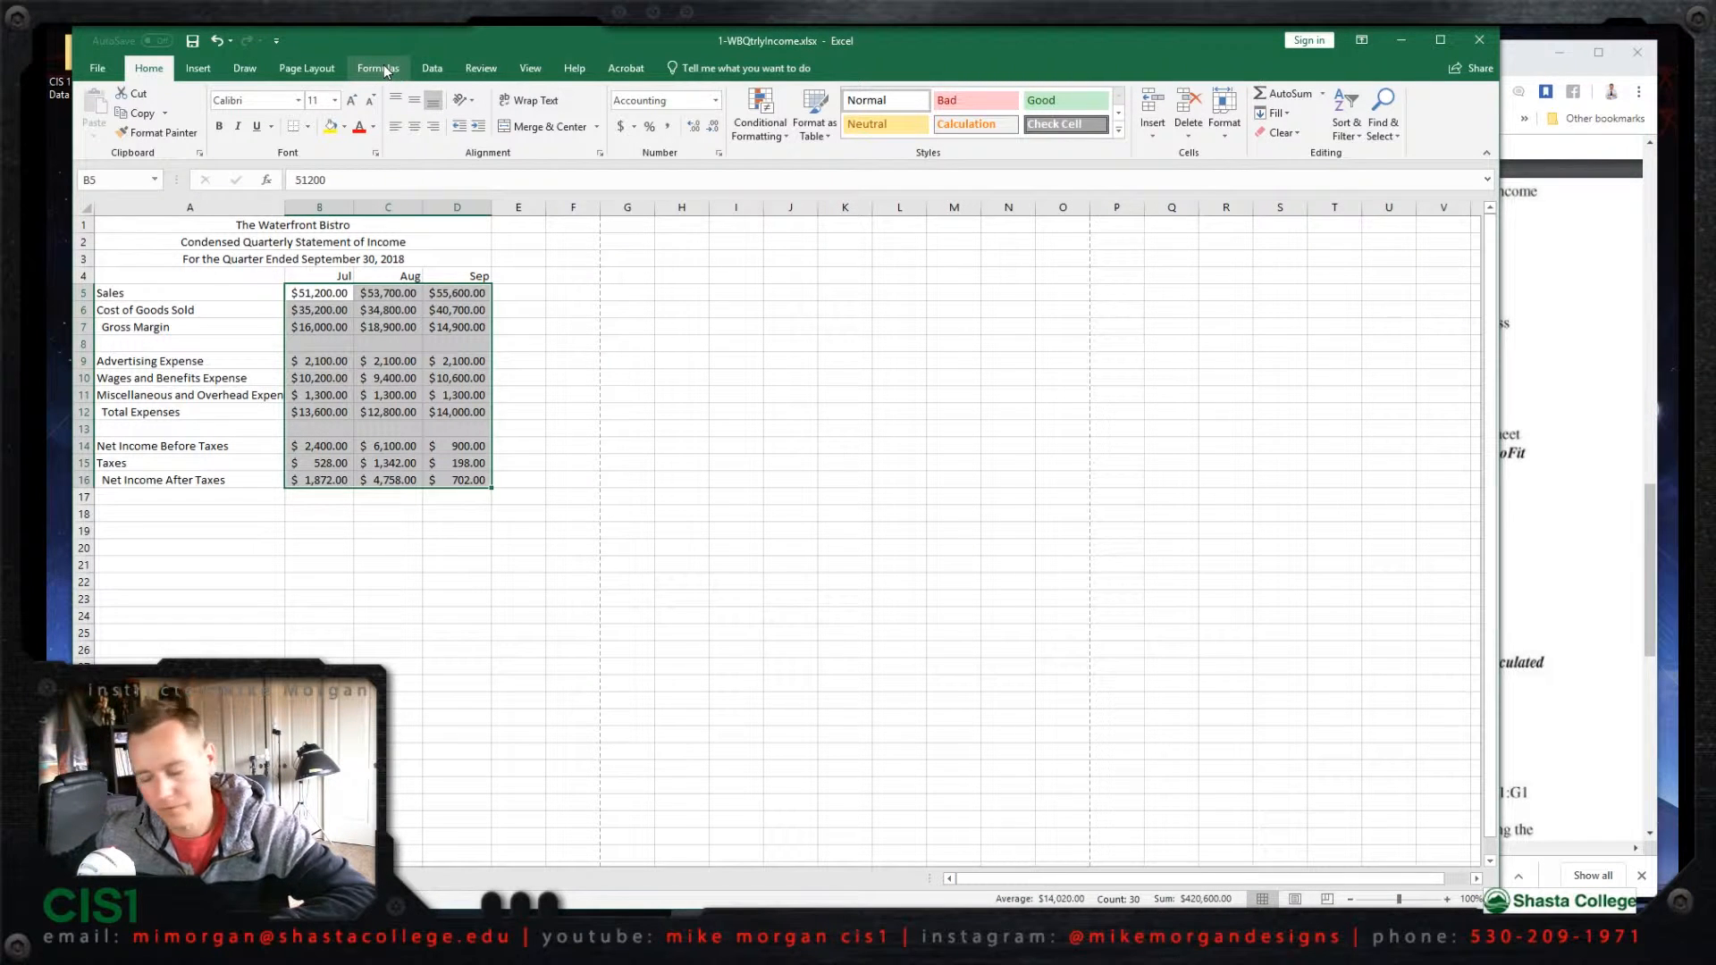
pyautogui.click(385, 68)
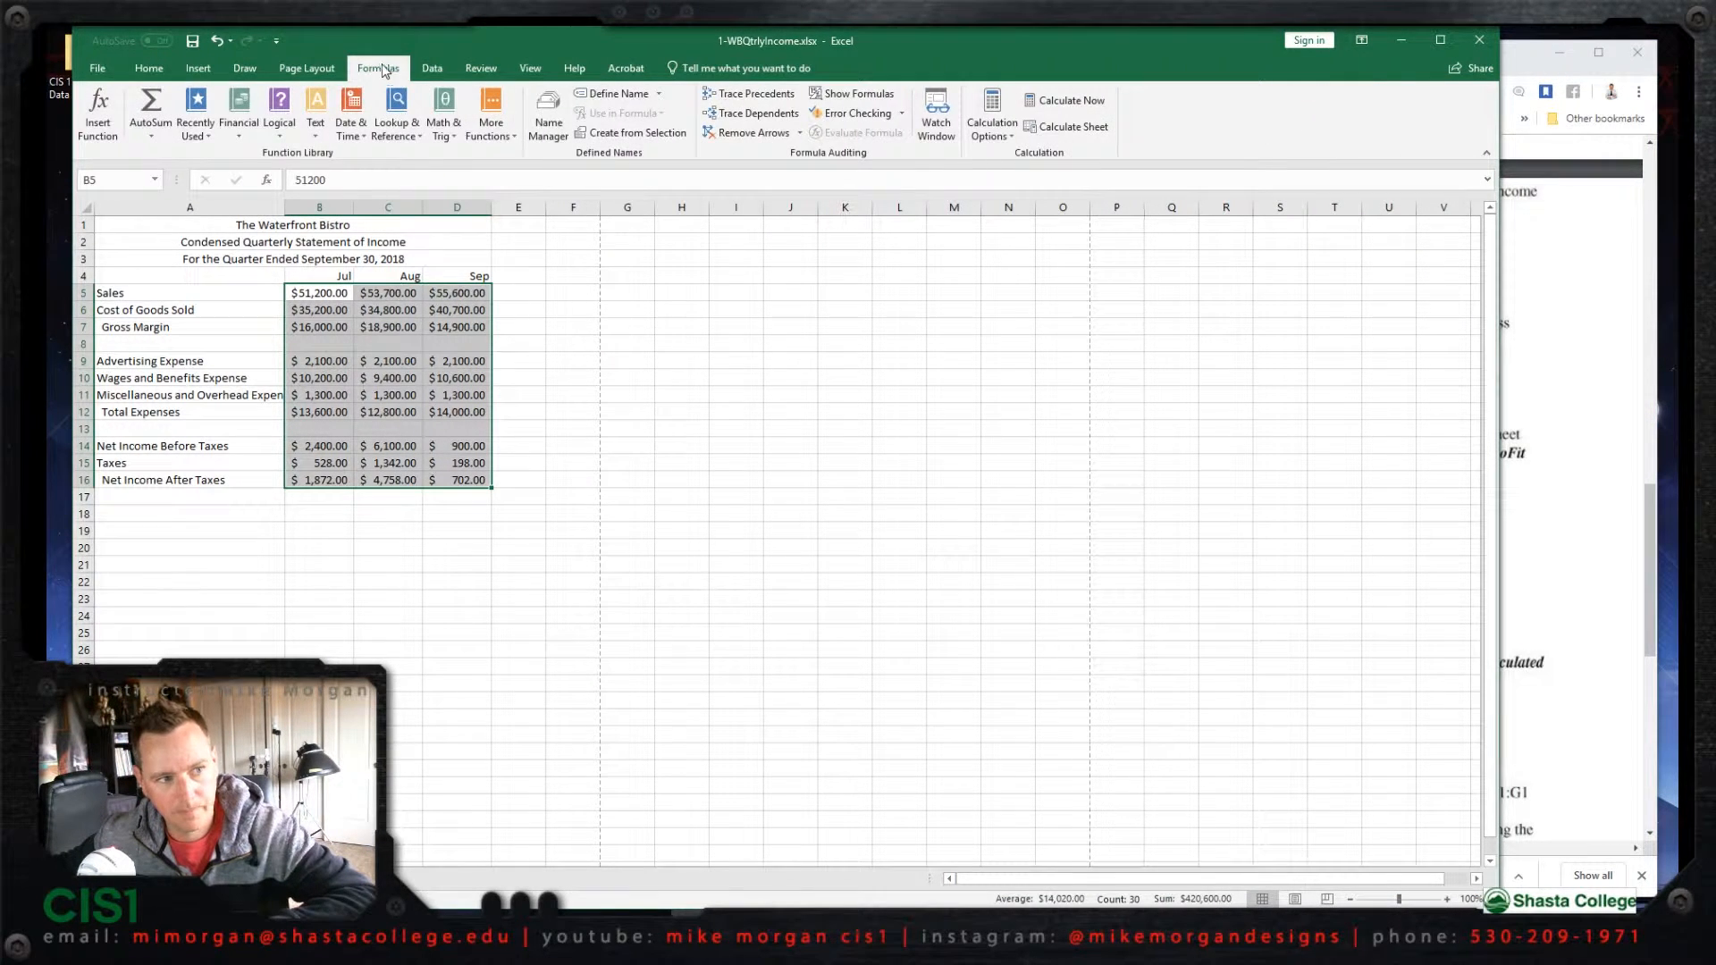
pyautogui.click(858, 94)
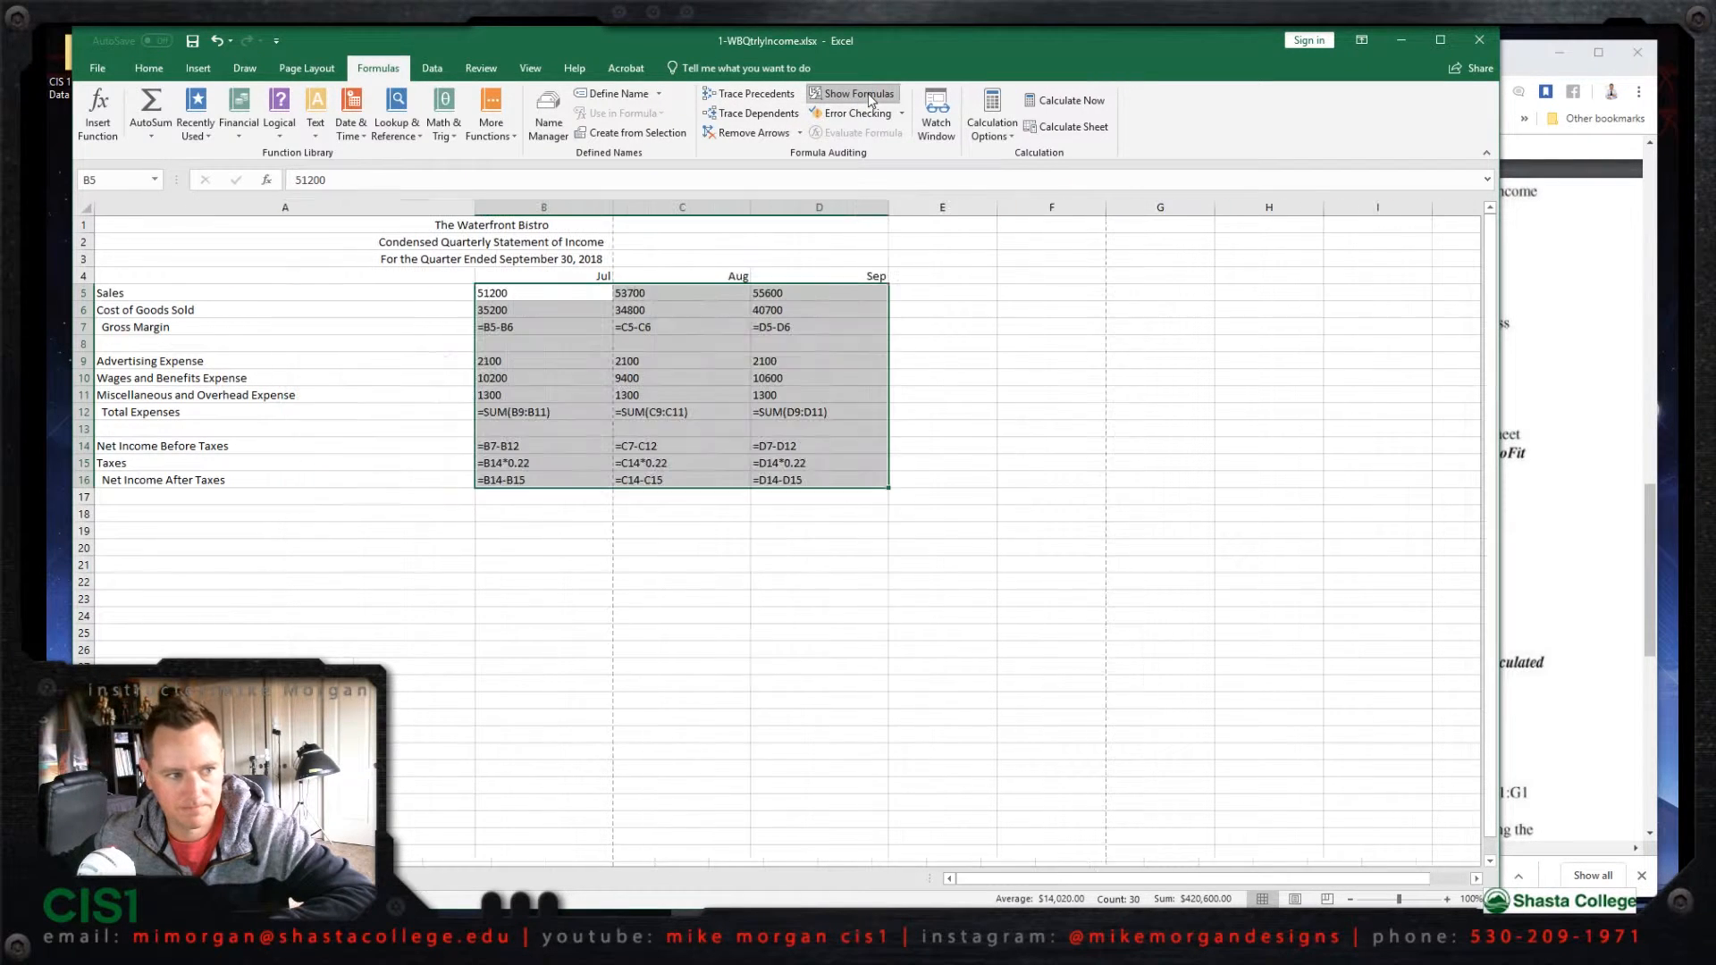
# Step: Preview the formula version of the worksheet for printing and return to the sheet
pyautogui.click(97, 68)
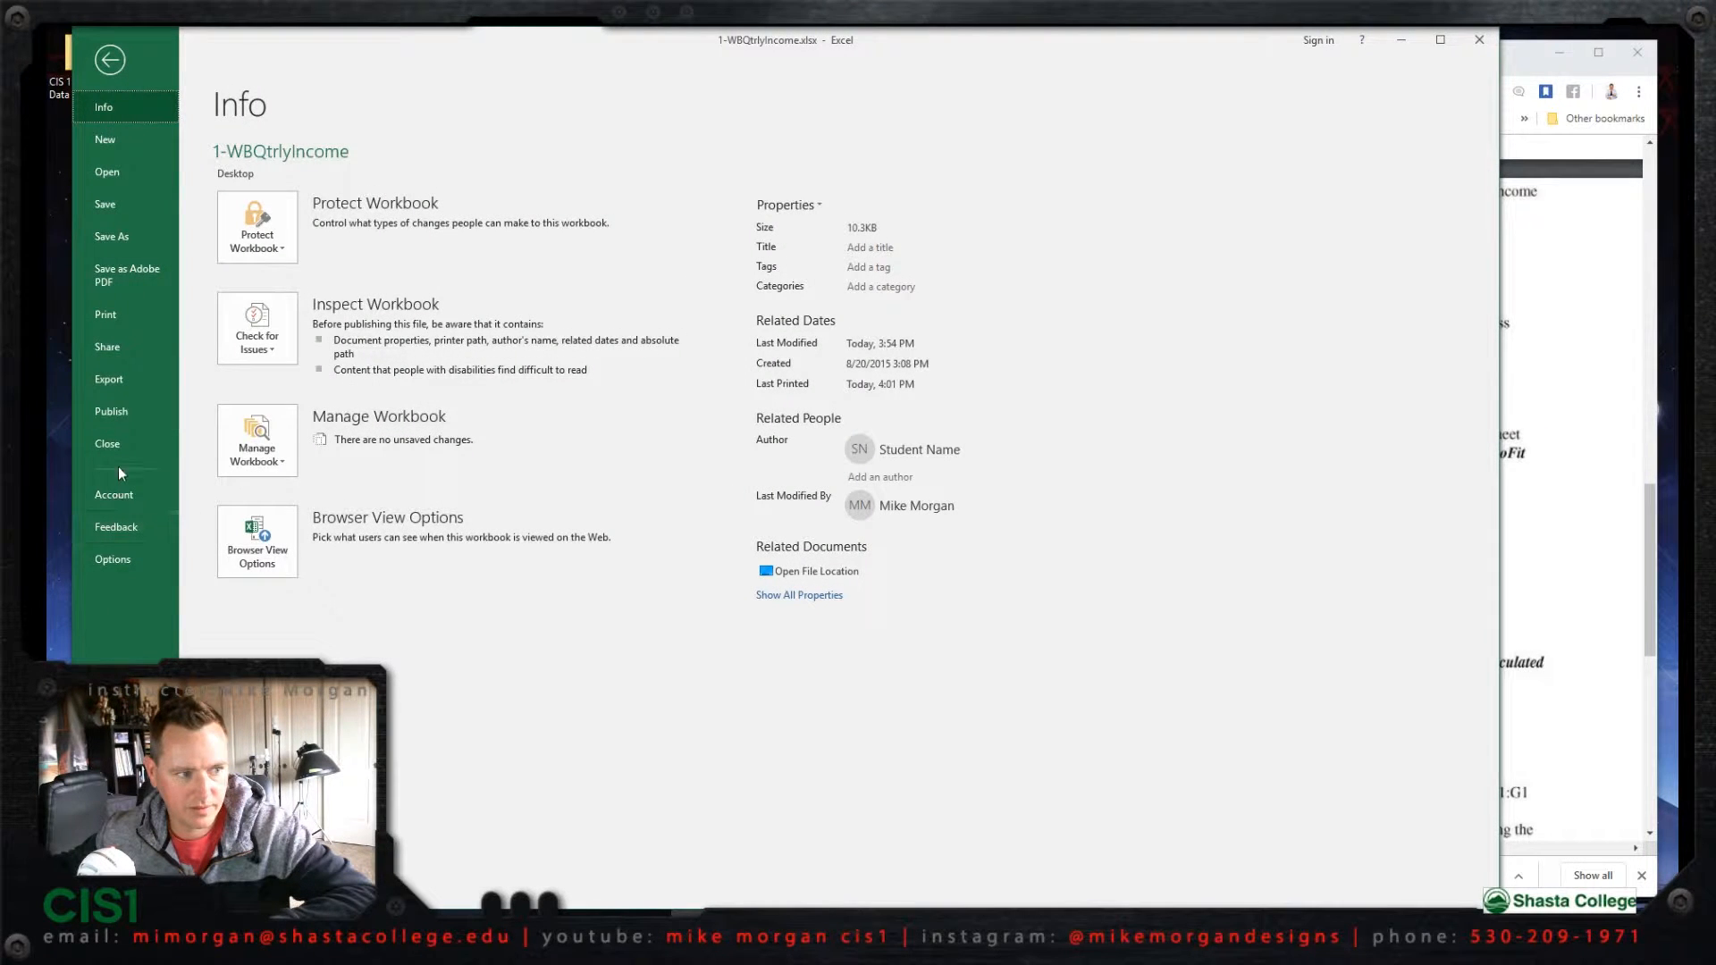
pyautogui.click(107, 306)
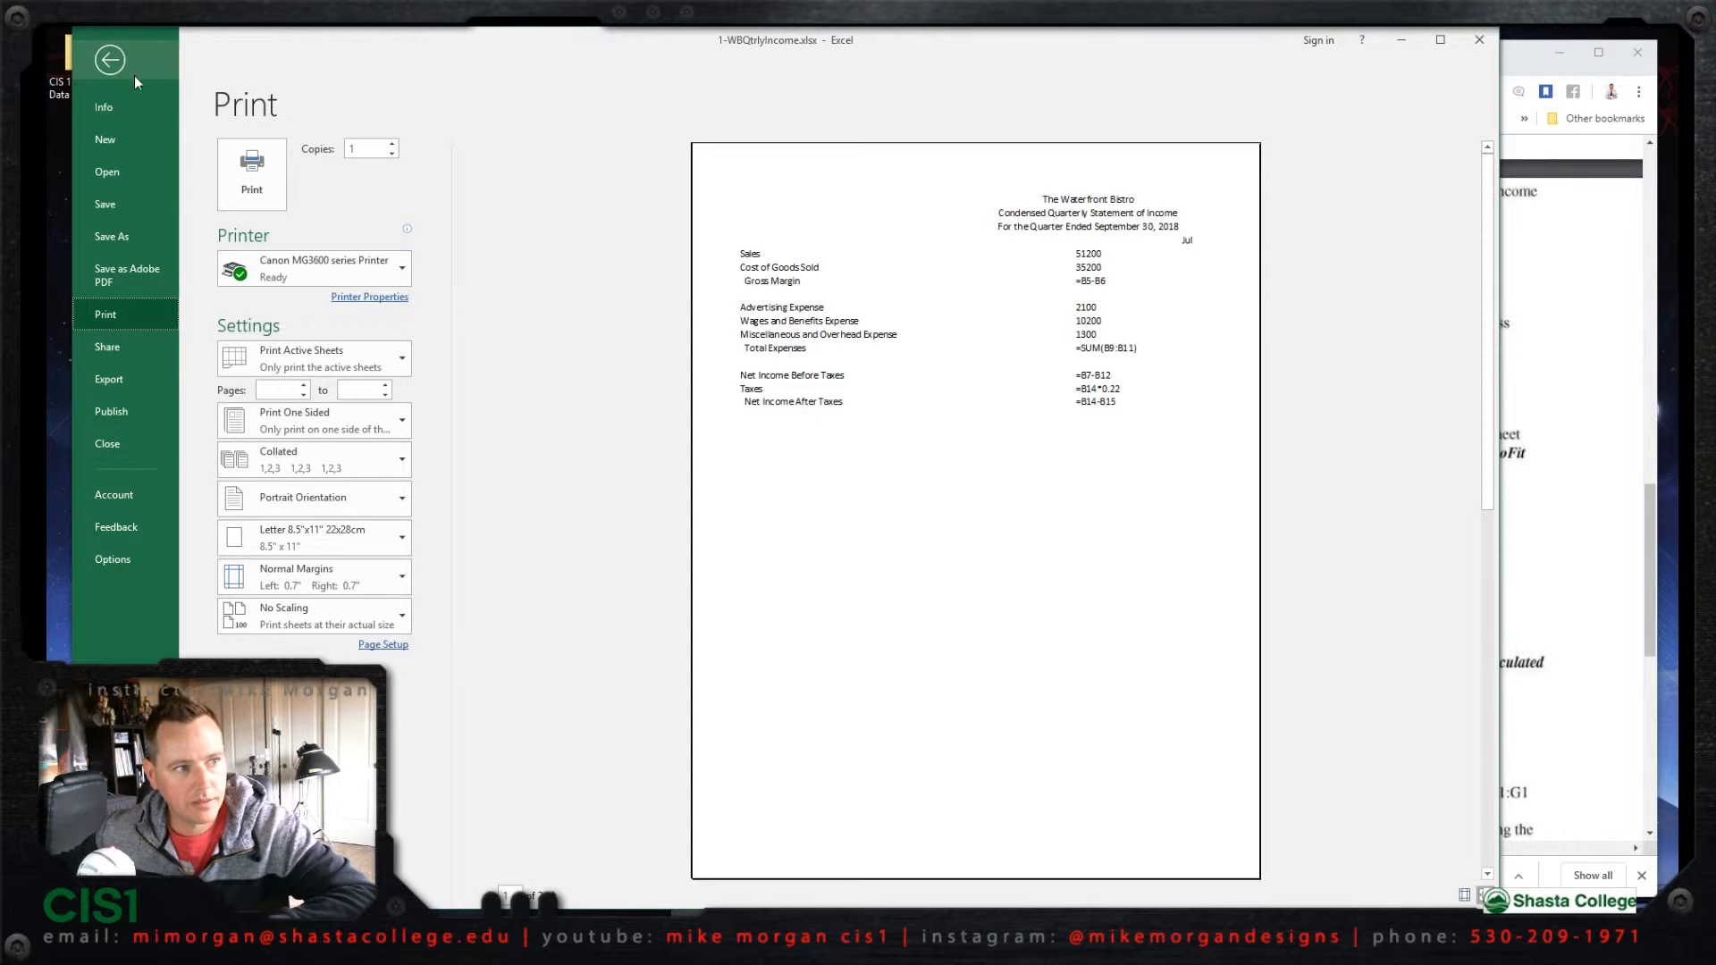
pyautogui.click(110, 60)
# Step: Turn off the display of formulas in the worksheet
pyautogui.click(1539, 350)
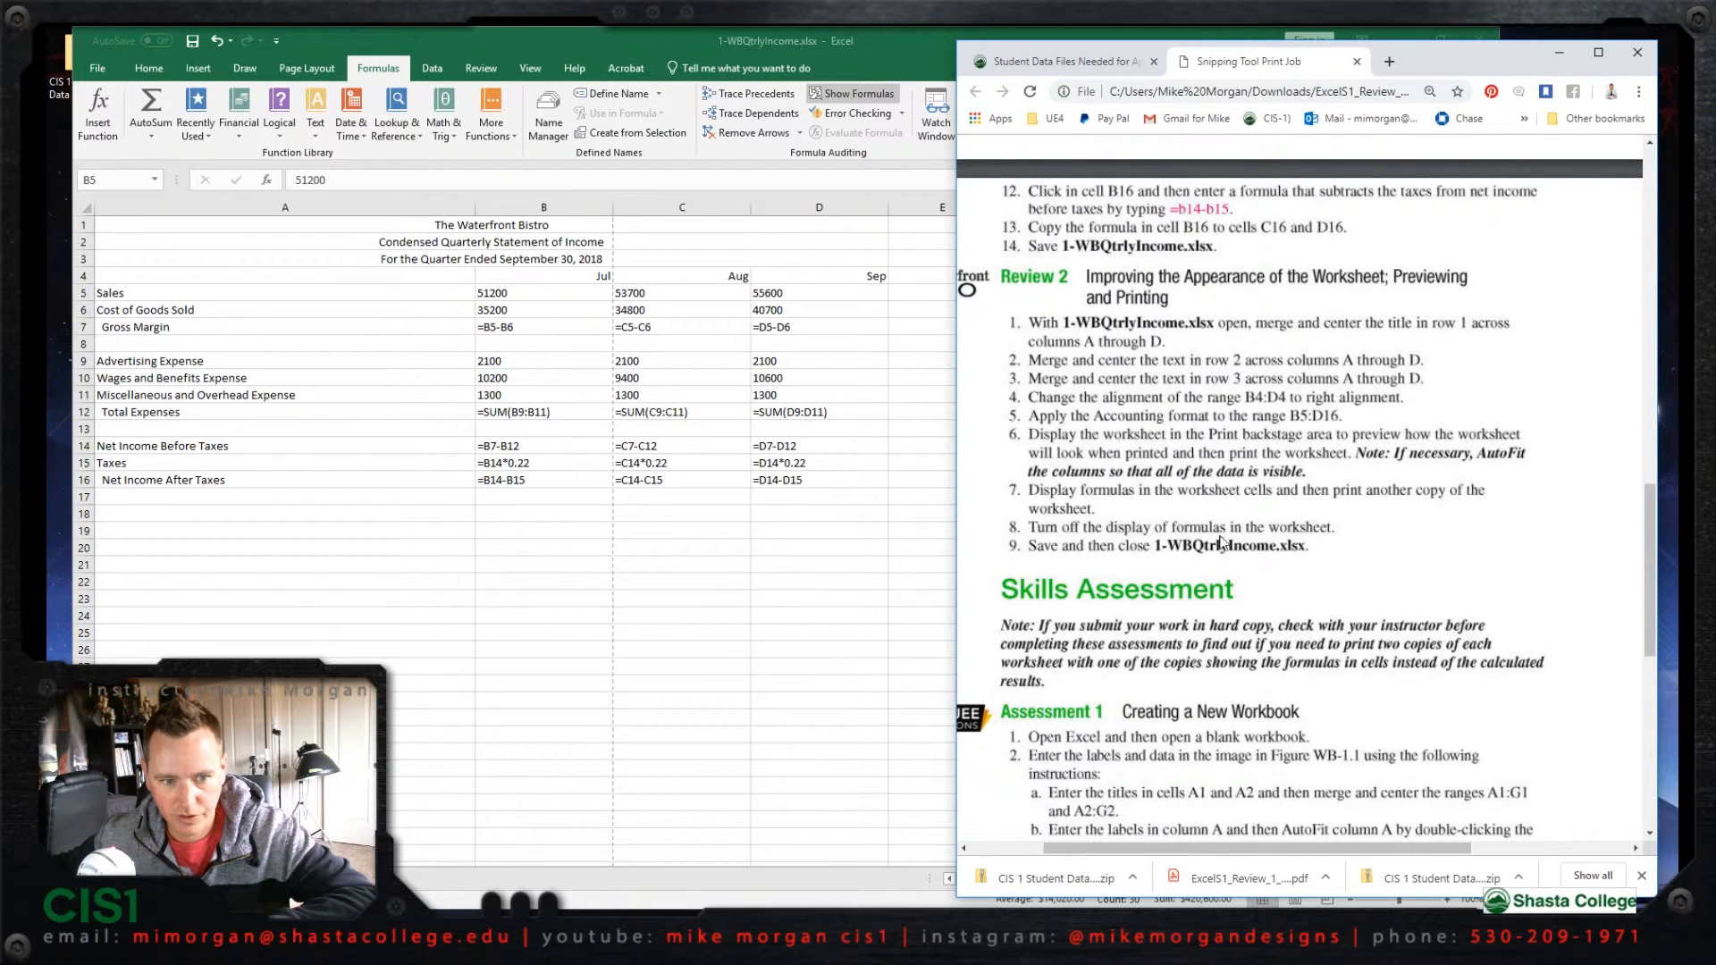
pyautogui.click(897, 45)
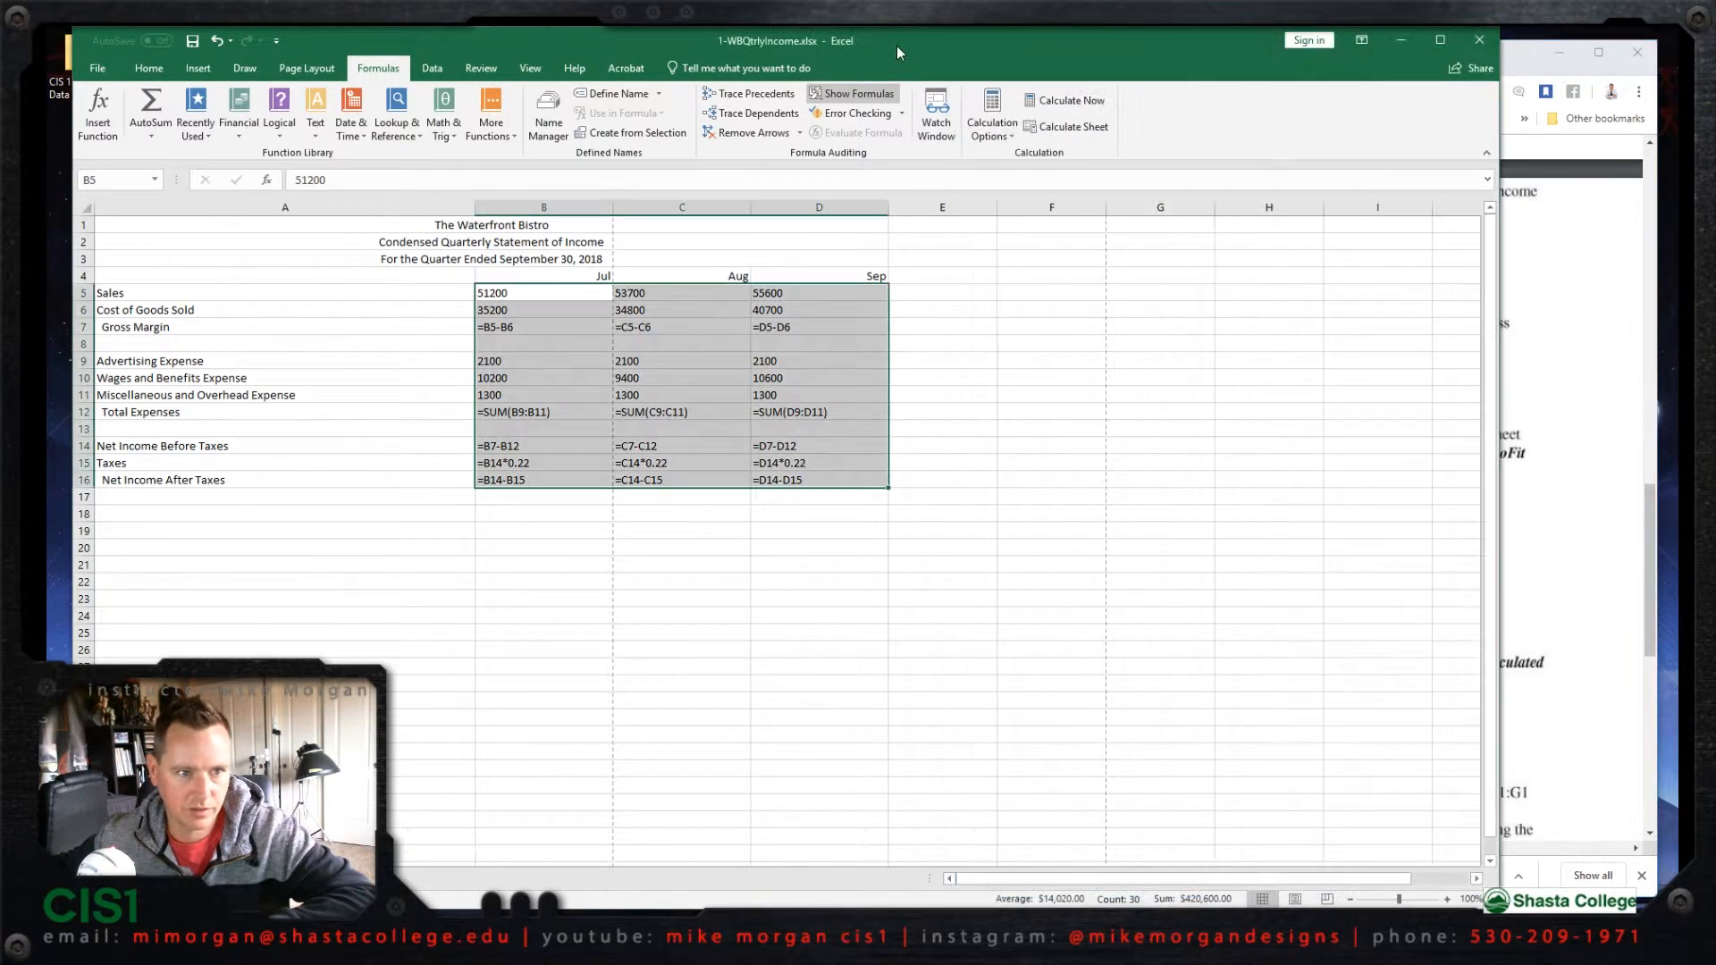
pyautogui.click(855, 96)
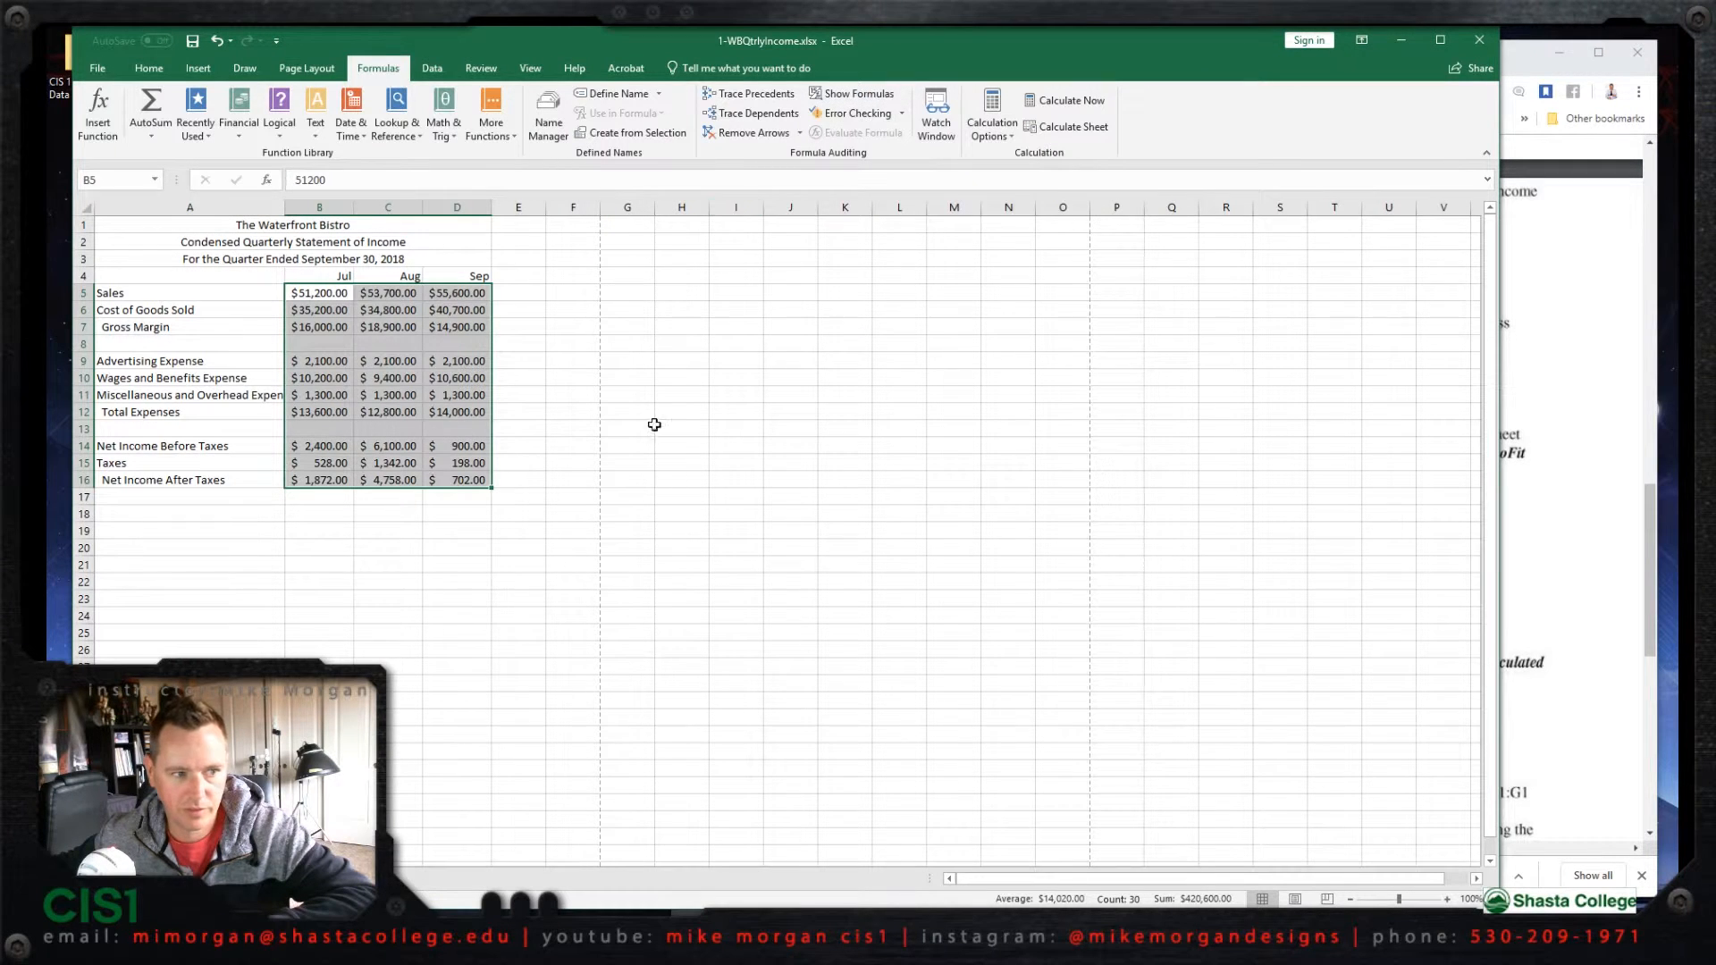
# Step: Check the remaining instruction and save the workbook 1-WBQtrlyIncome.xlsx
pyautogui.click(1560, 586)
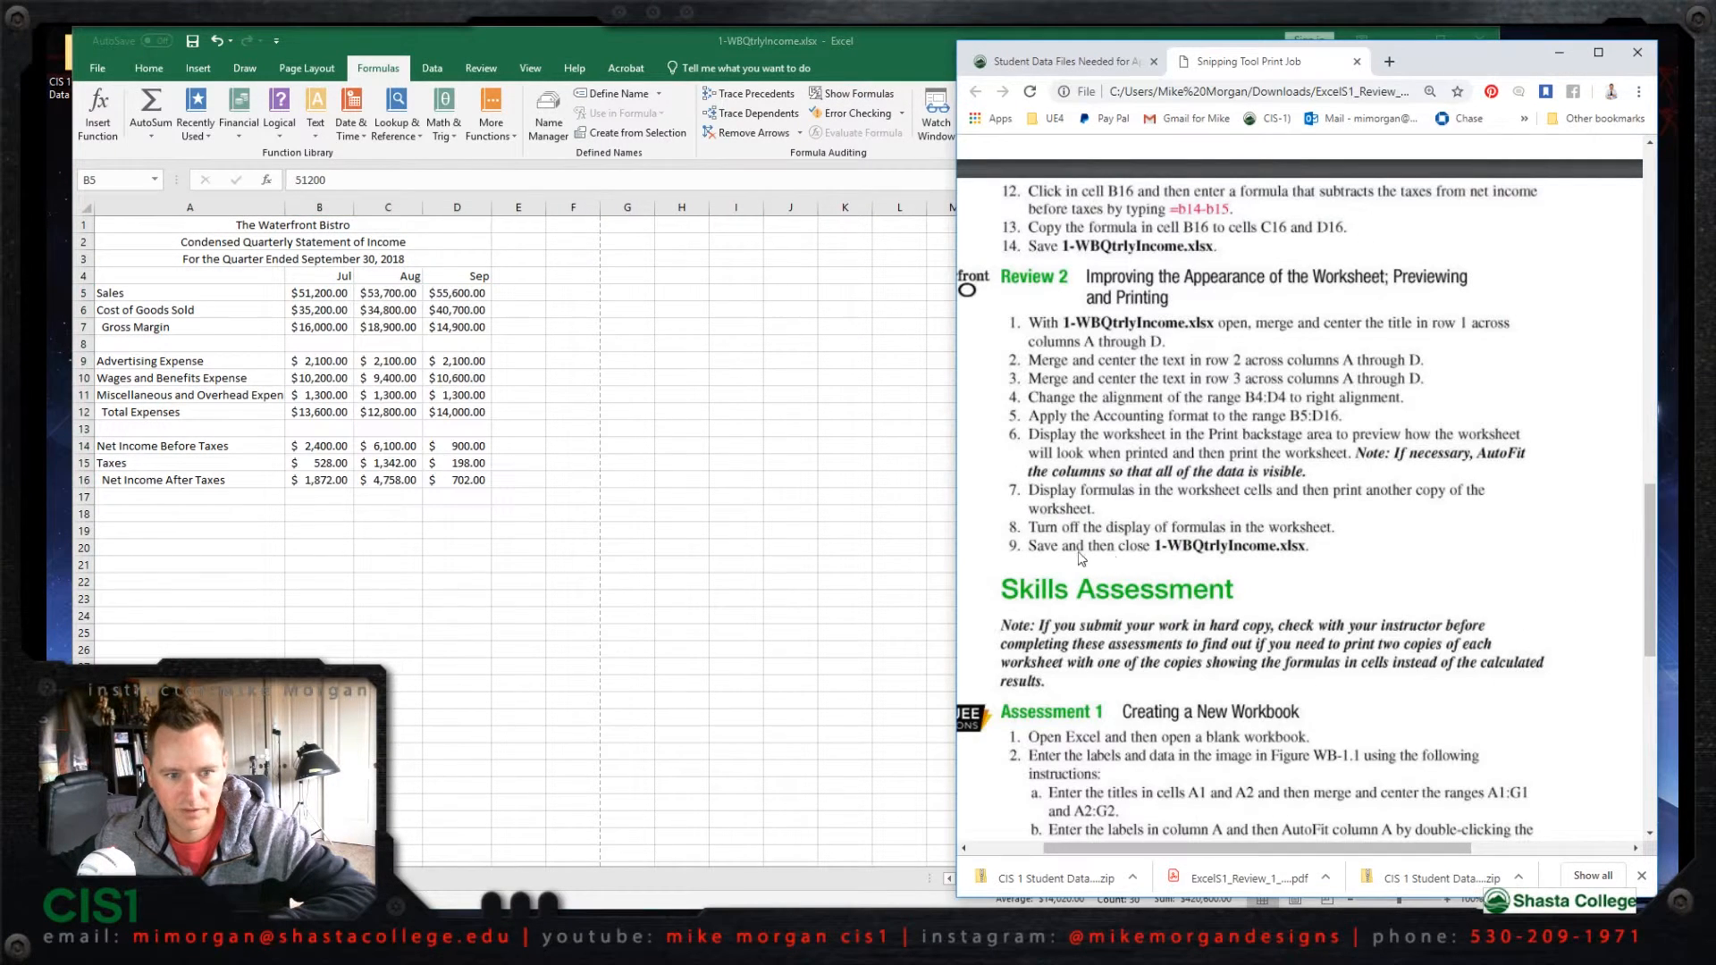
pyautogui.click(909, 51)
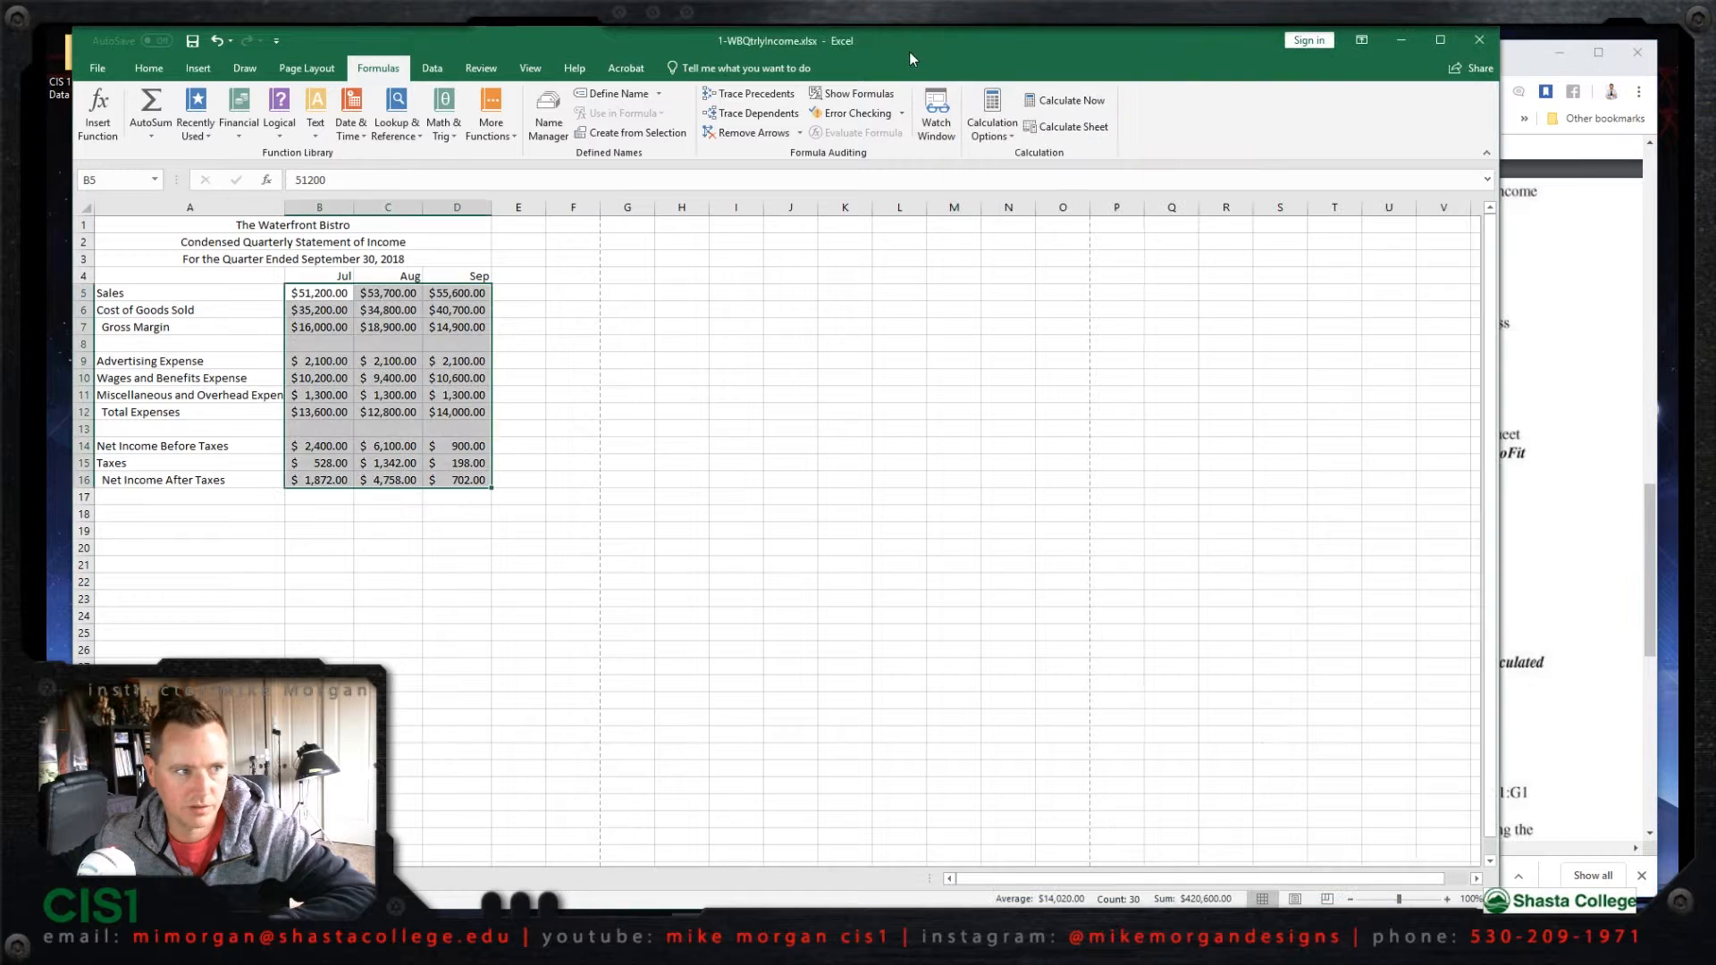
pyautogui.click(192, 41)
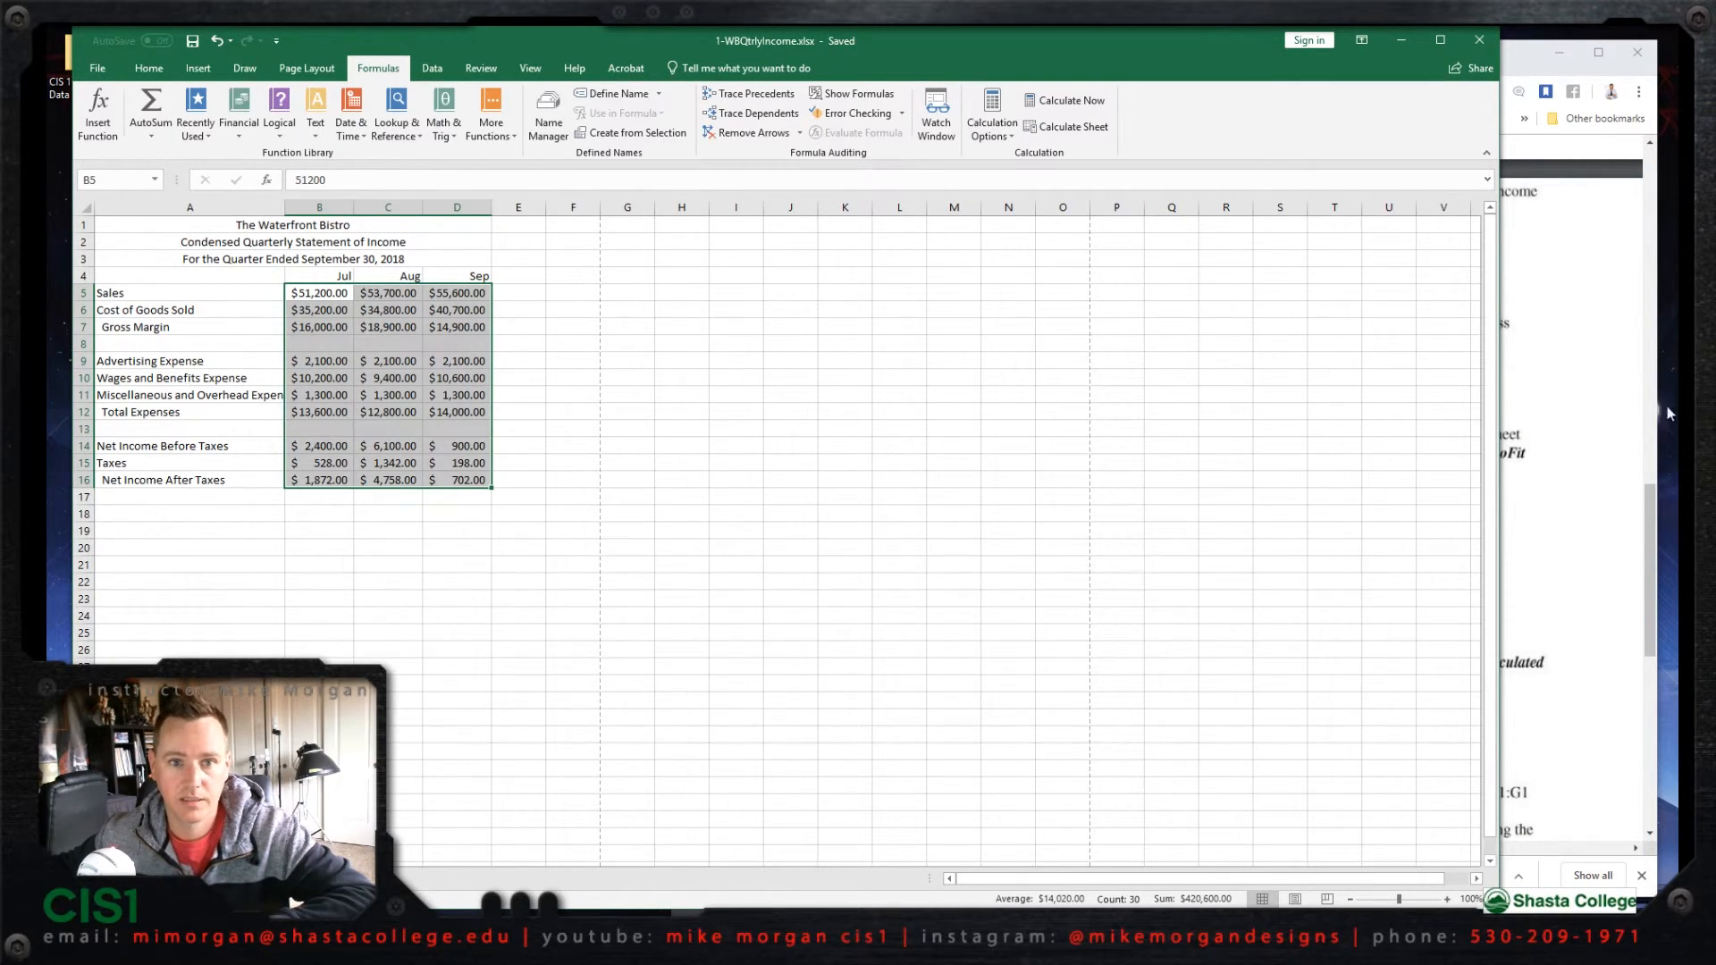
# Step: Switch to the browser and view the Excel assignments on the course calendar
pyautogui.click(1619, 404)
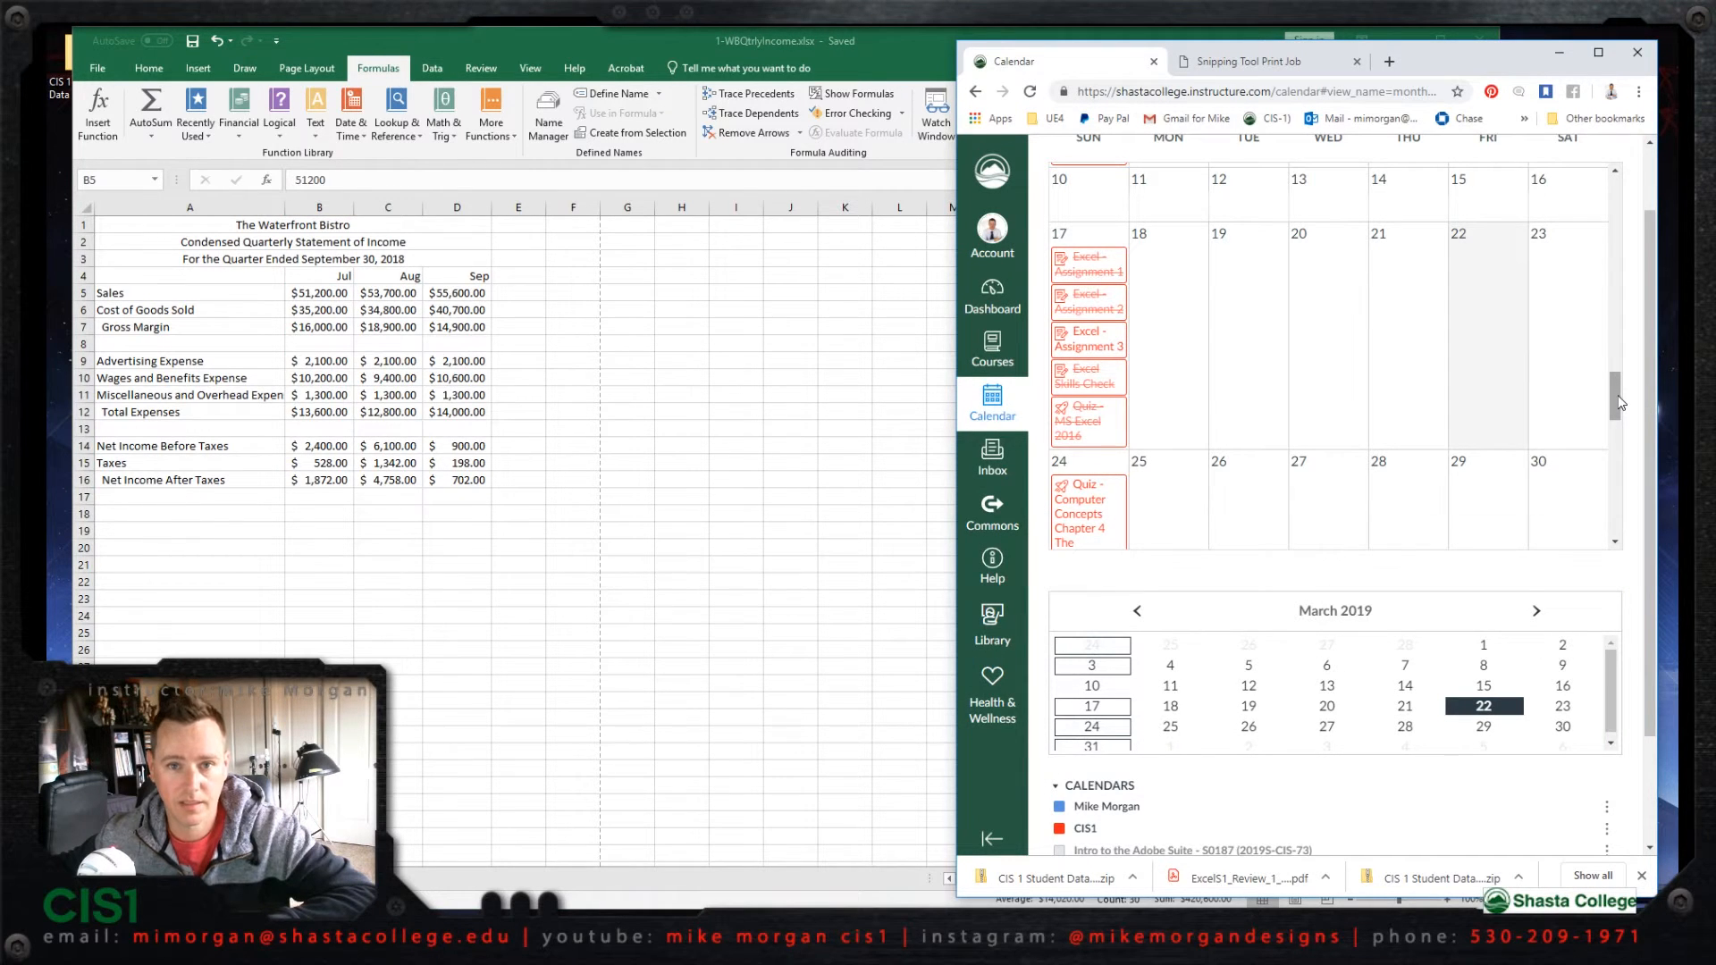